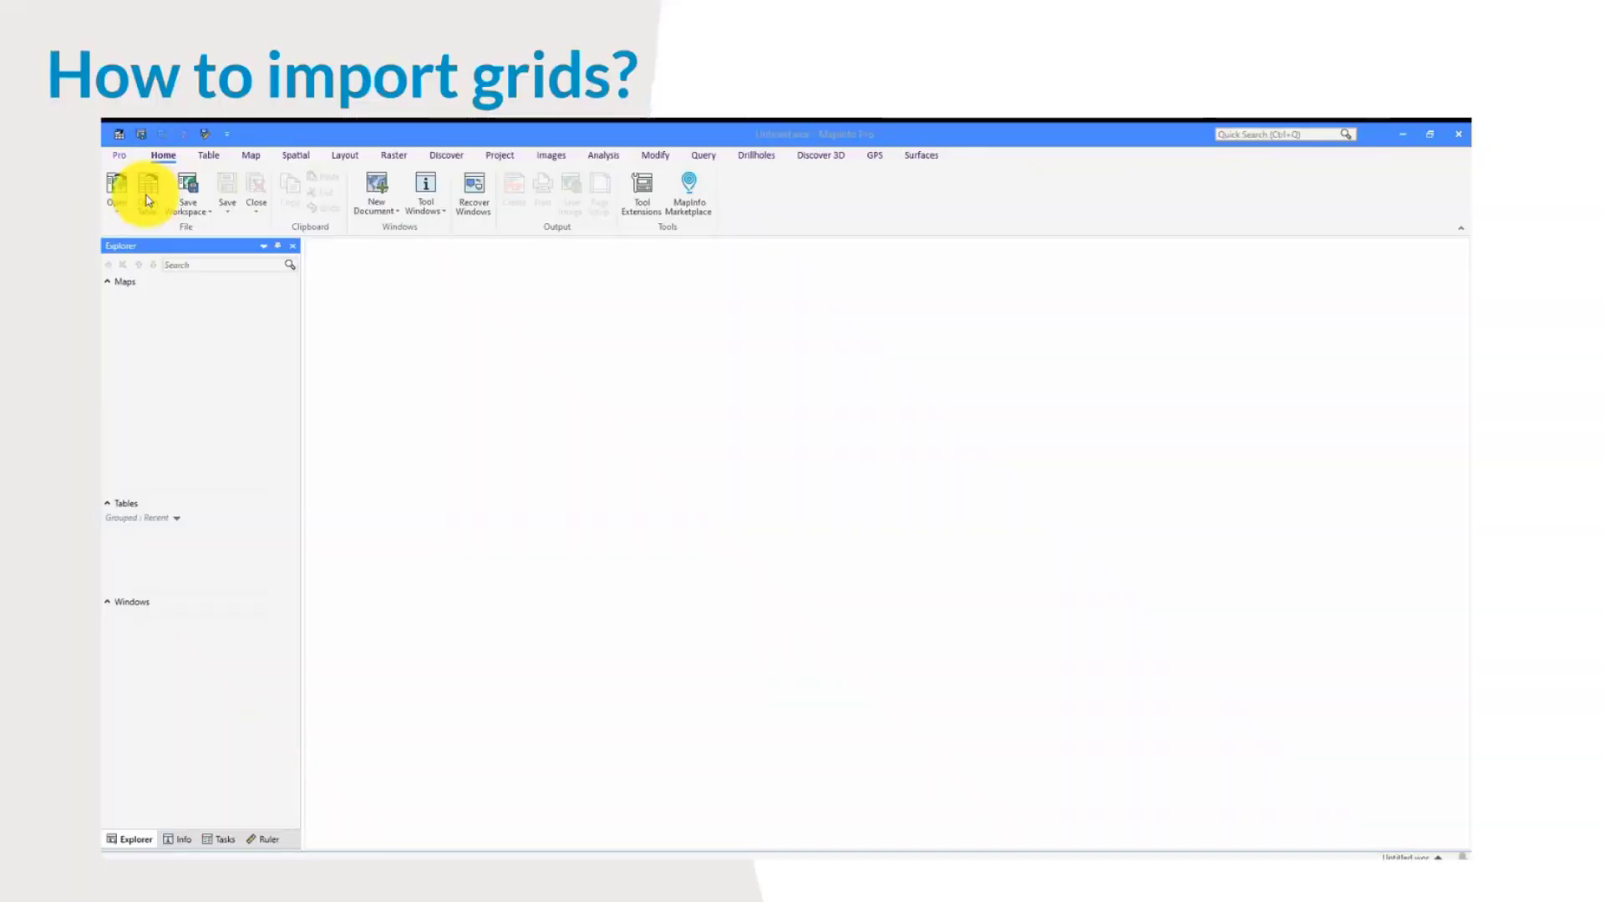
pyautogui.moveTo(711, 732)
pyautogui.moveTo(125, 848)
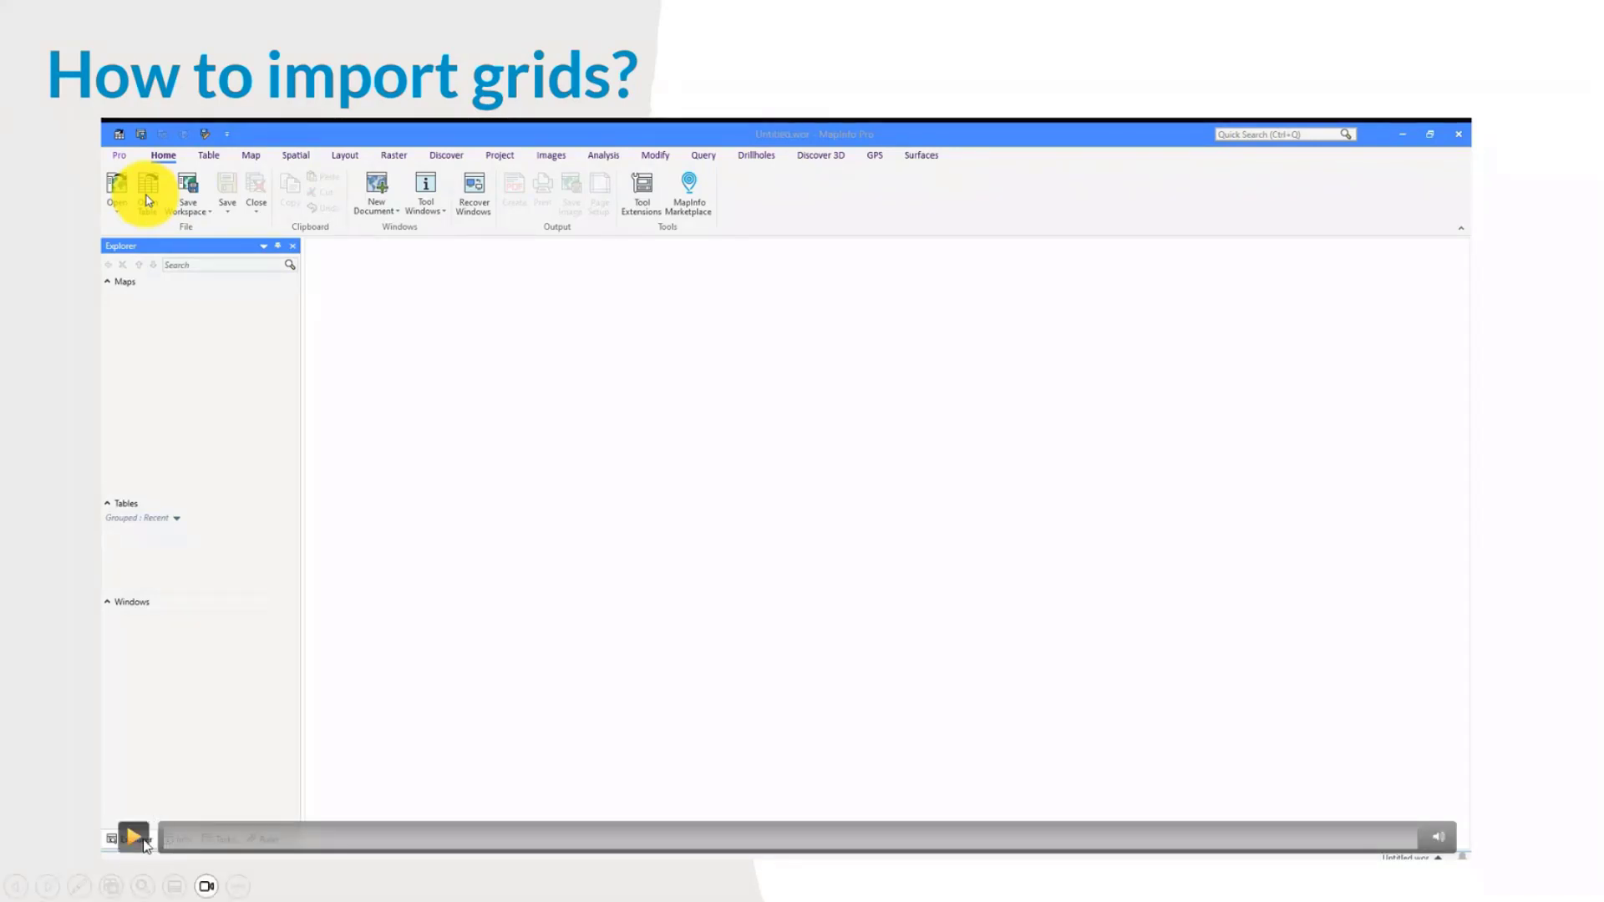
pyautogui.click(141, 840)
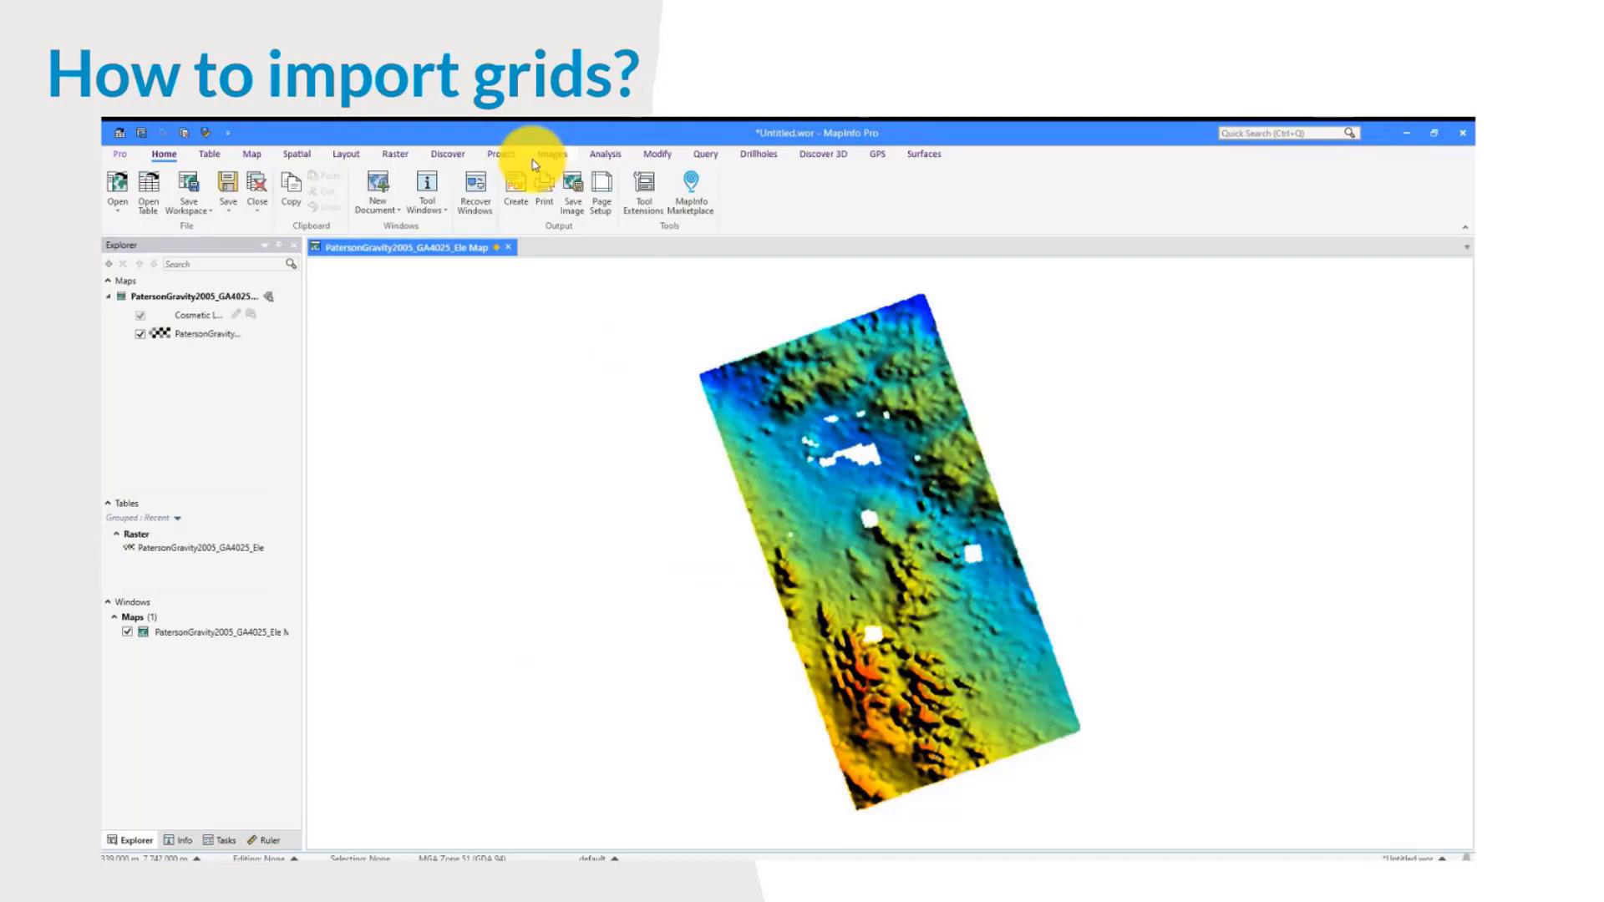
pyautogui.moveTo(279, 702)
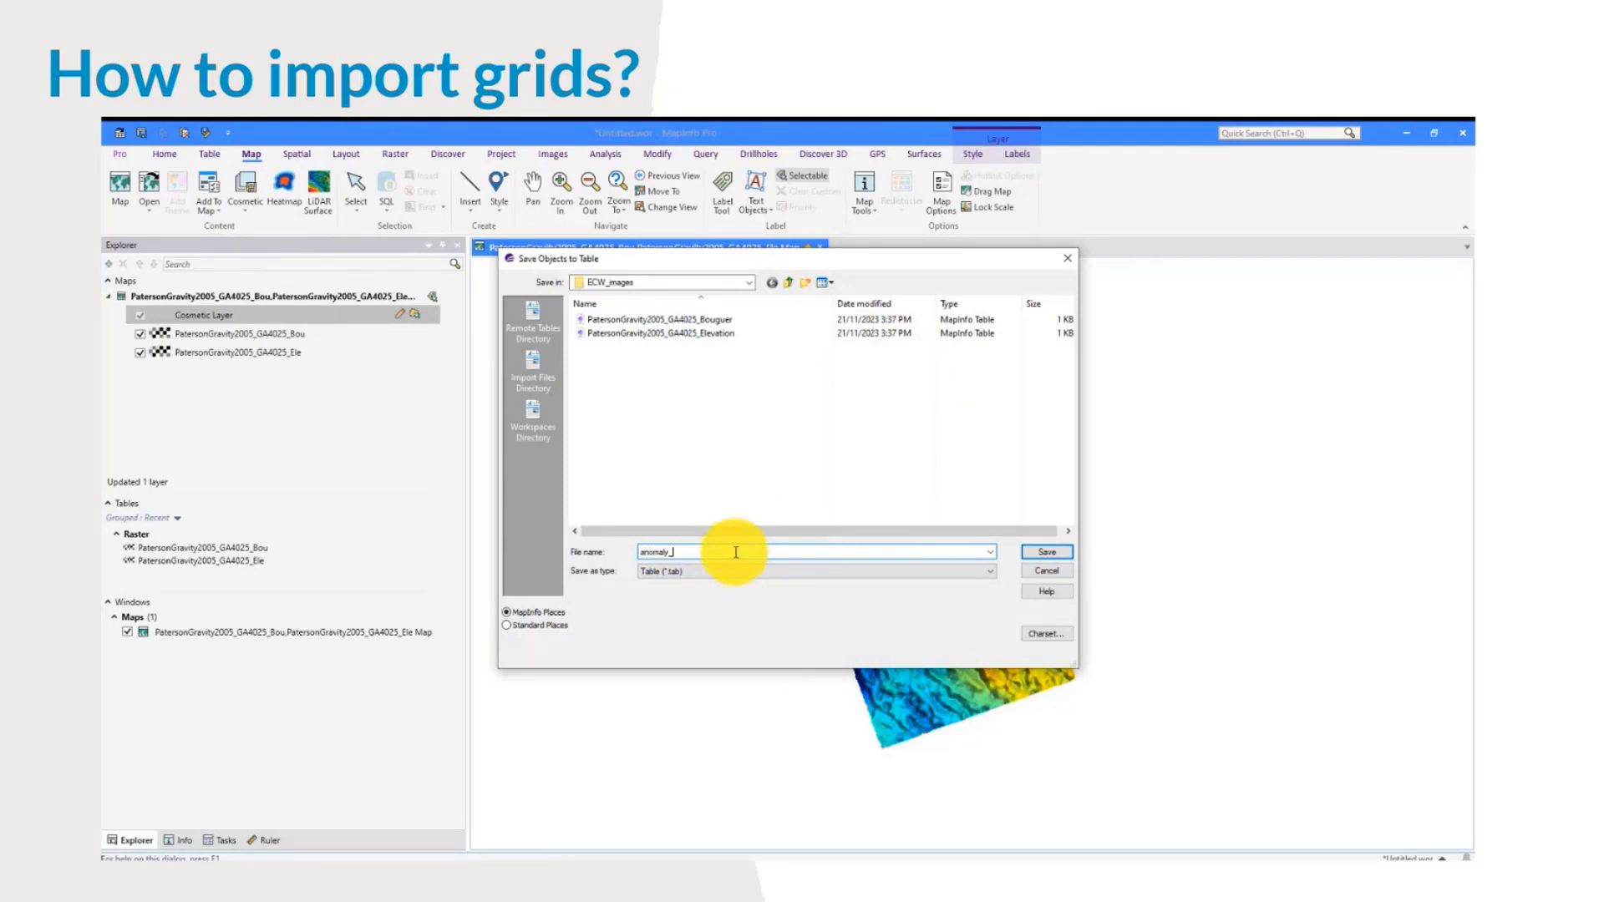
# Step: Save the cosmetic layer's objects to a table named anomaly_target, turn off cosmetic layer editing and toggle the saved layer's visibility
pyautogui.write('get')
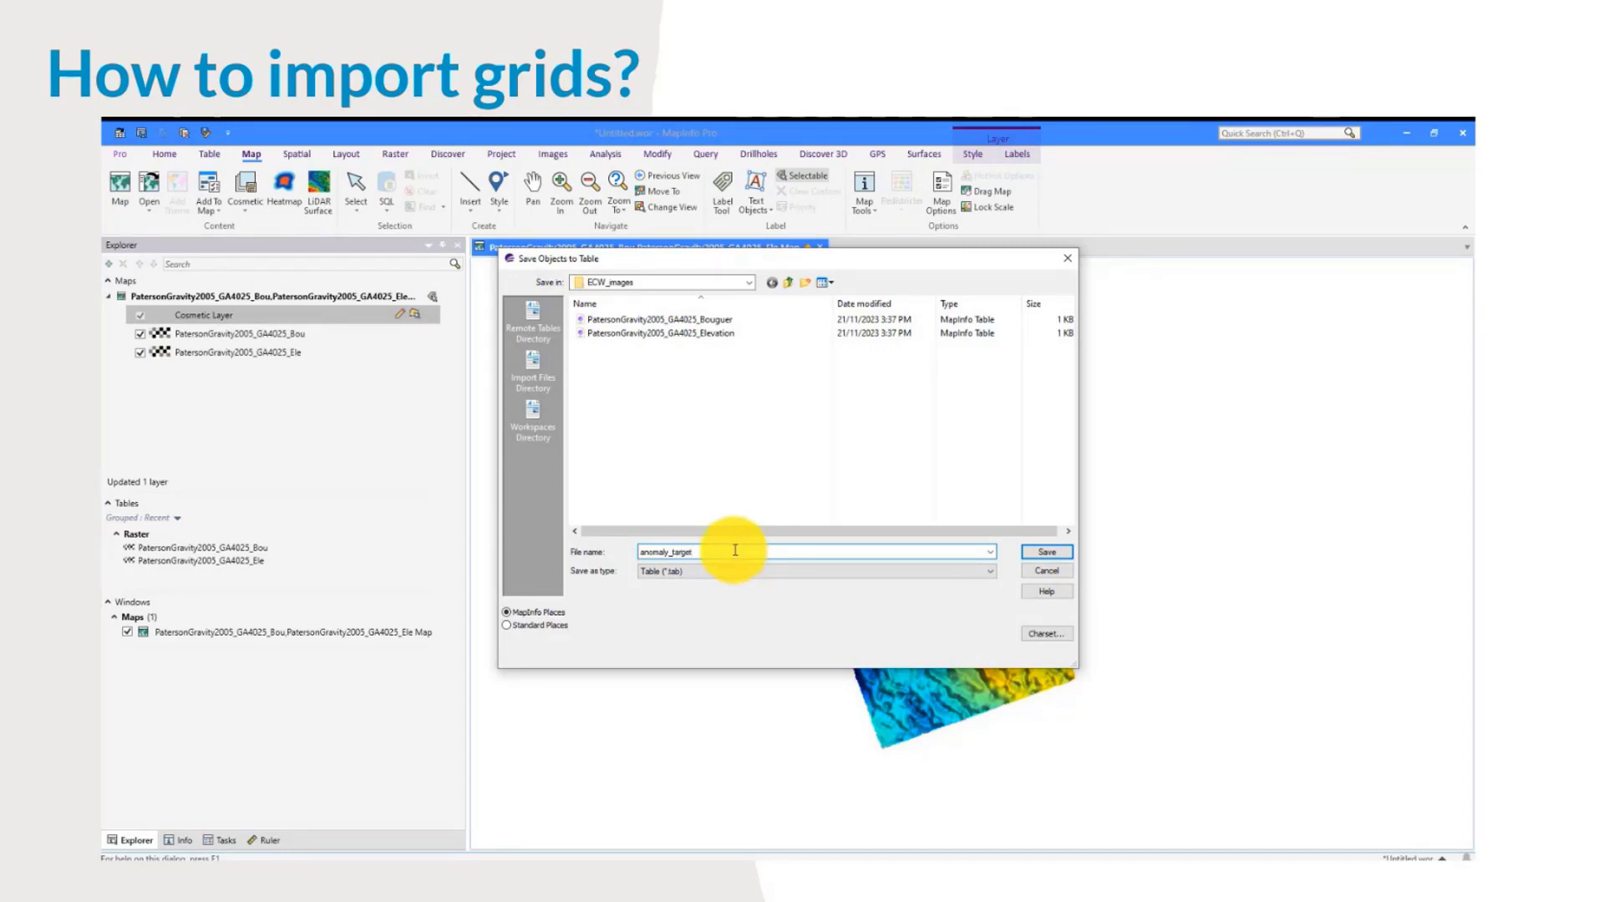
pyautogui.click(1036, 555)
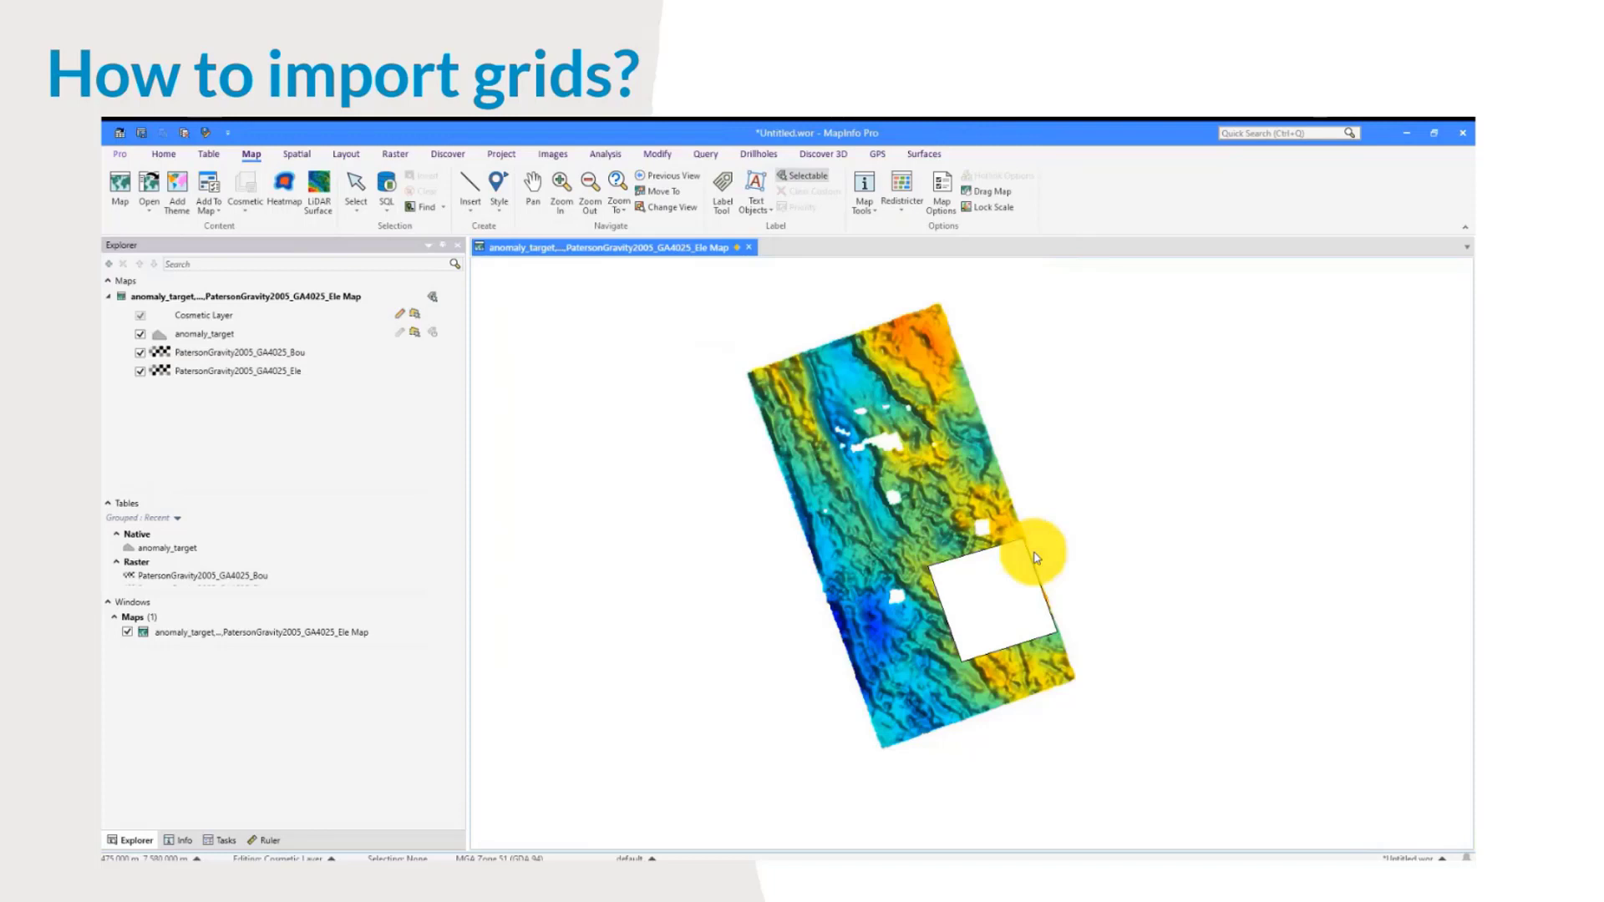
pyautogui.click(397, 330)
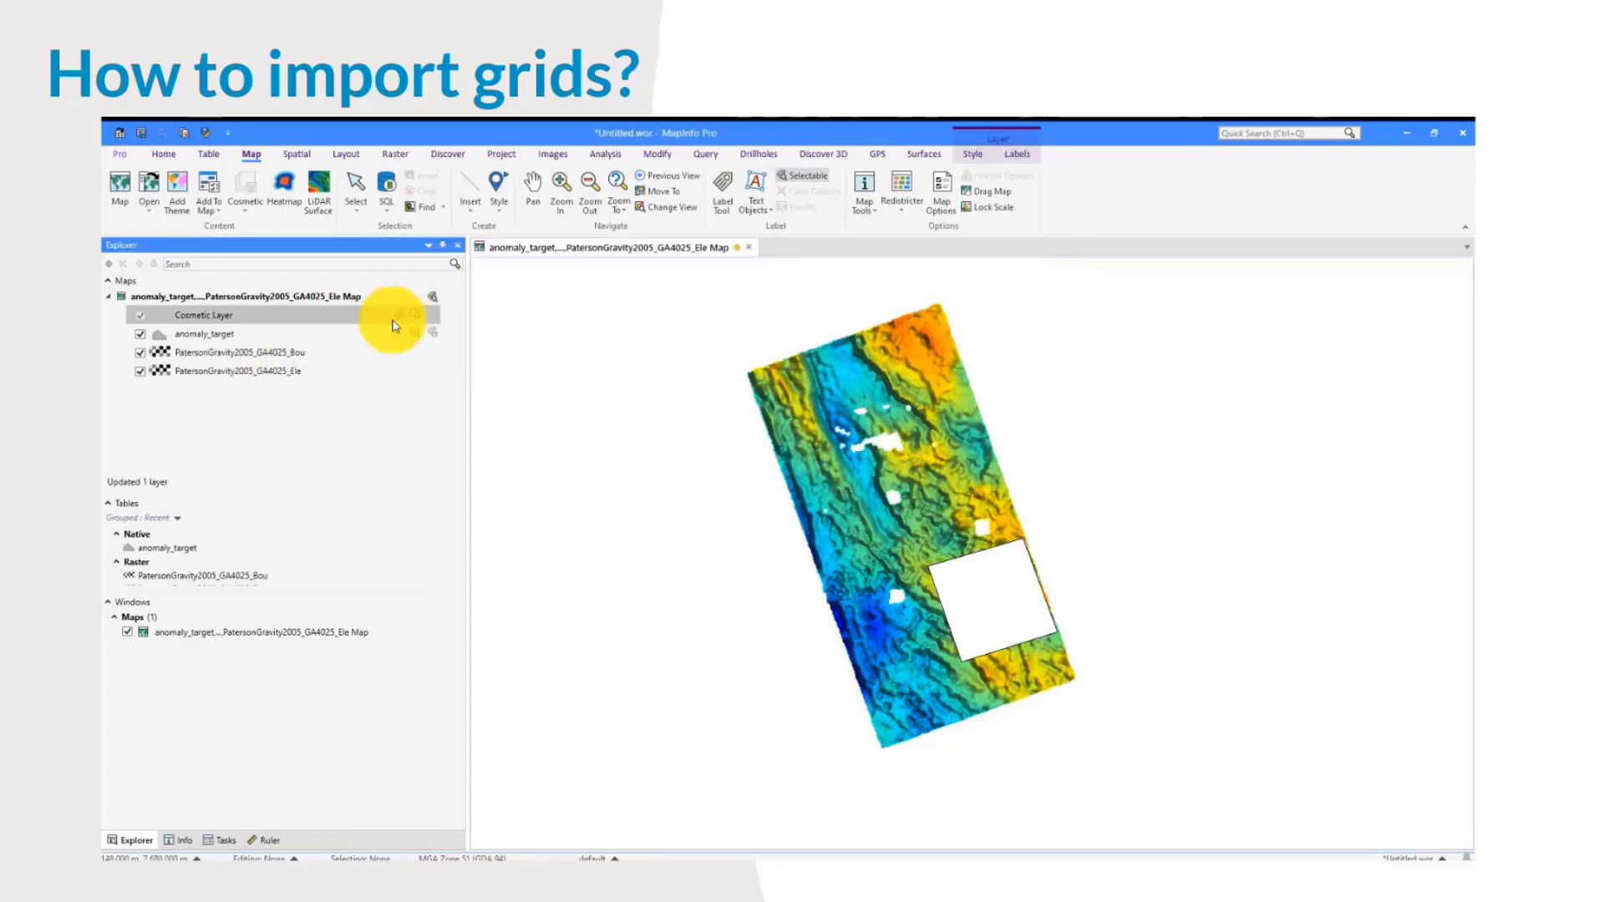
pyautogui.click(138, 337)
pyautogui.click(138, 337)
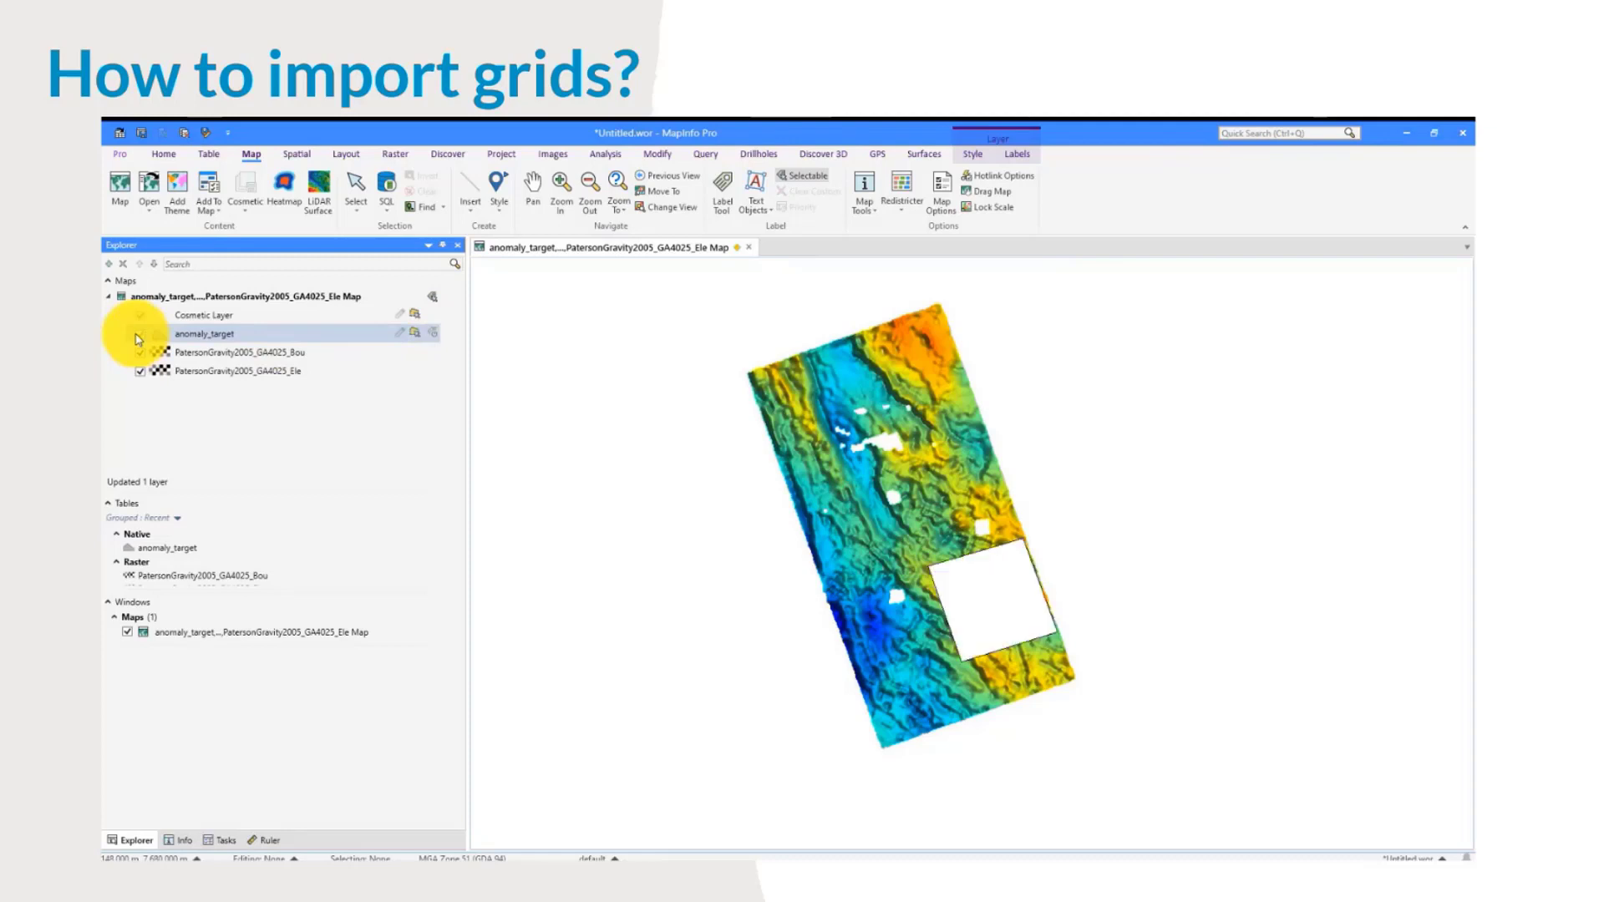
# Step: Clip the PatersonGravity2005_GA4025_Elevation raster with action Retain Inside, using Region (Polygon) anomaly_target as the clip region
pyautogui.click(393, 155)
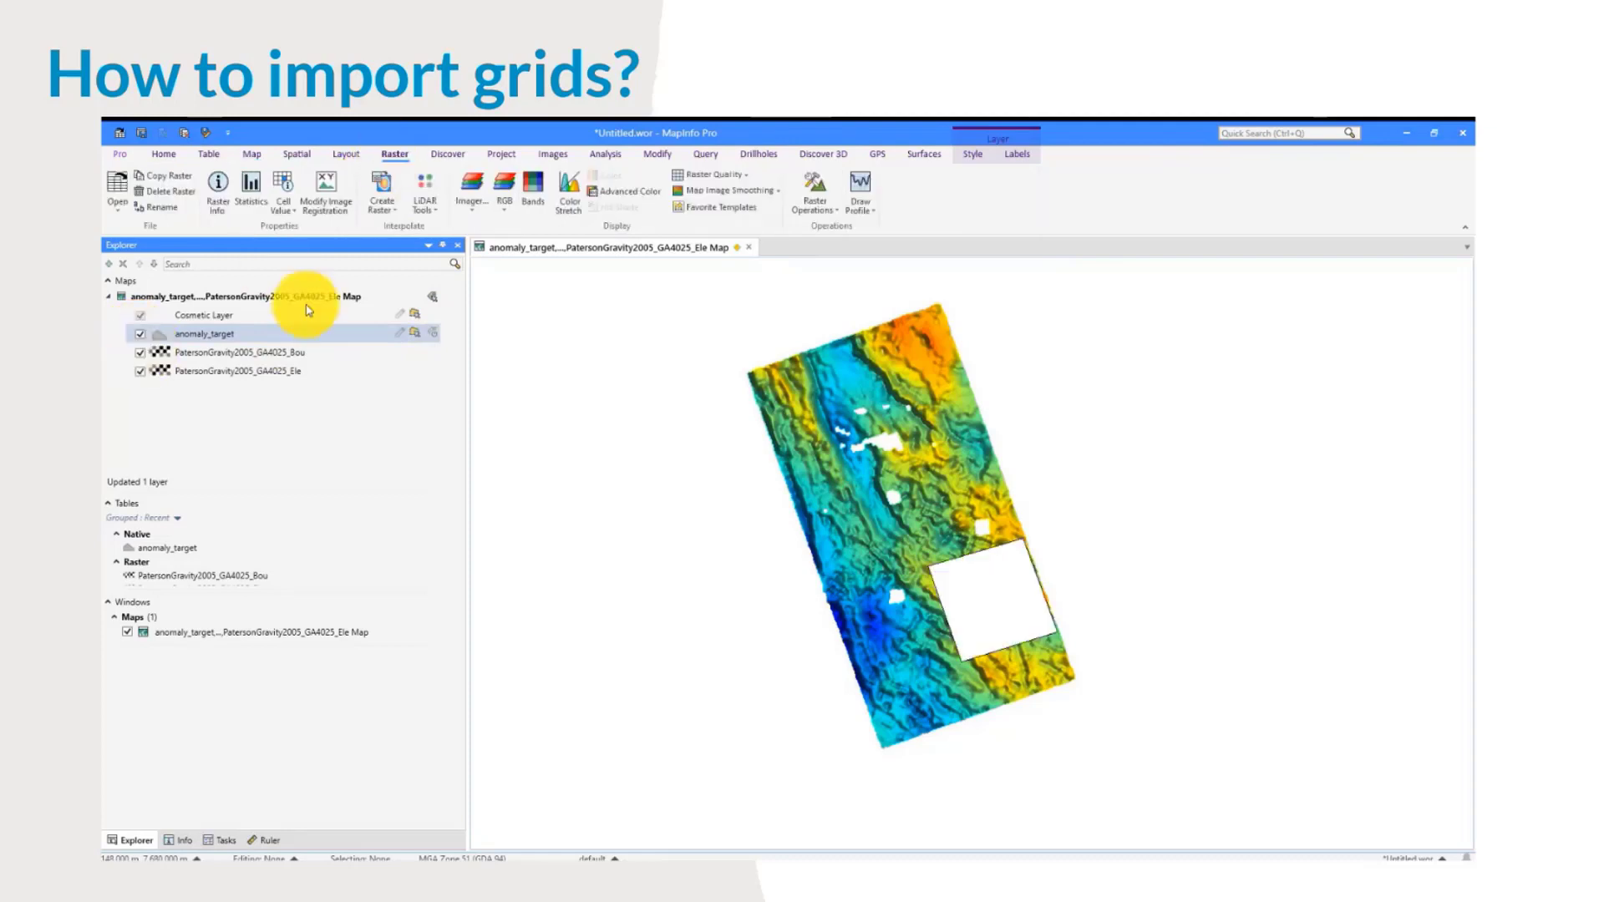
pyautogui.click(815, 192)
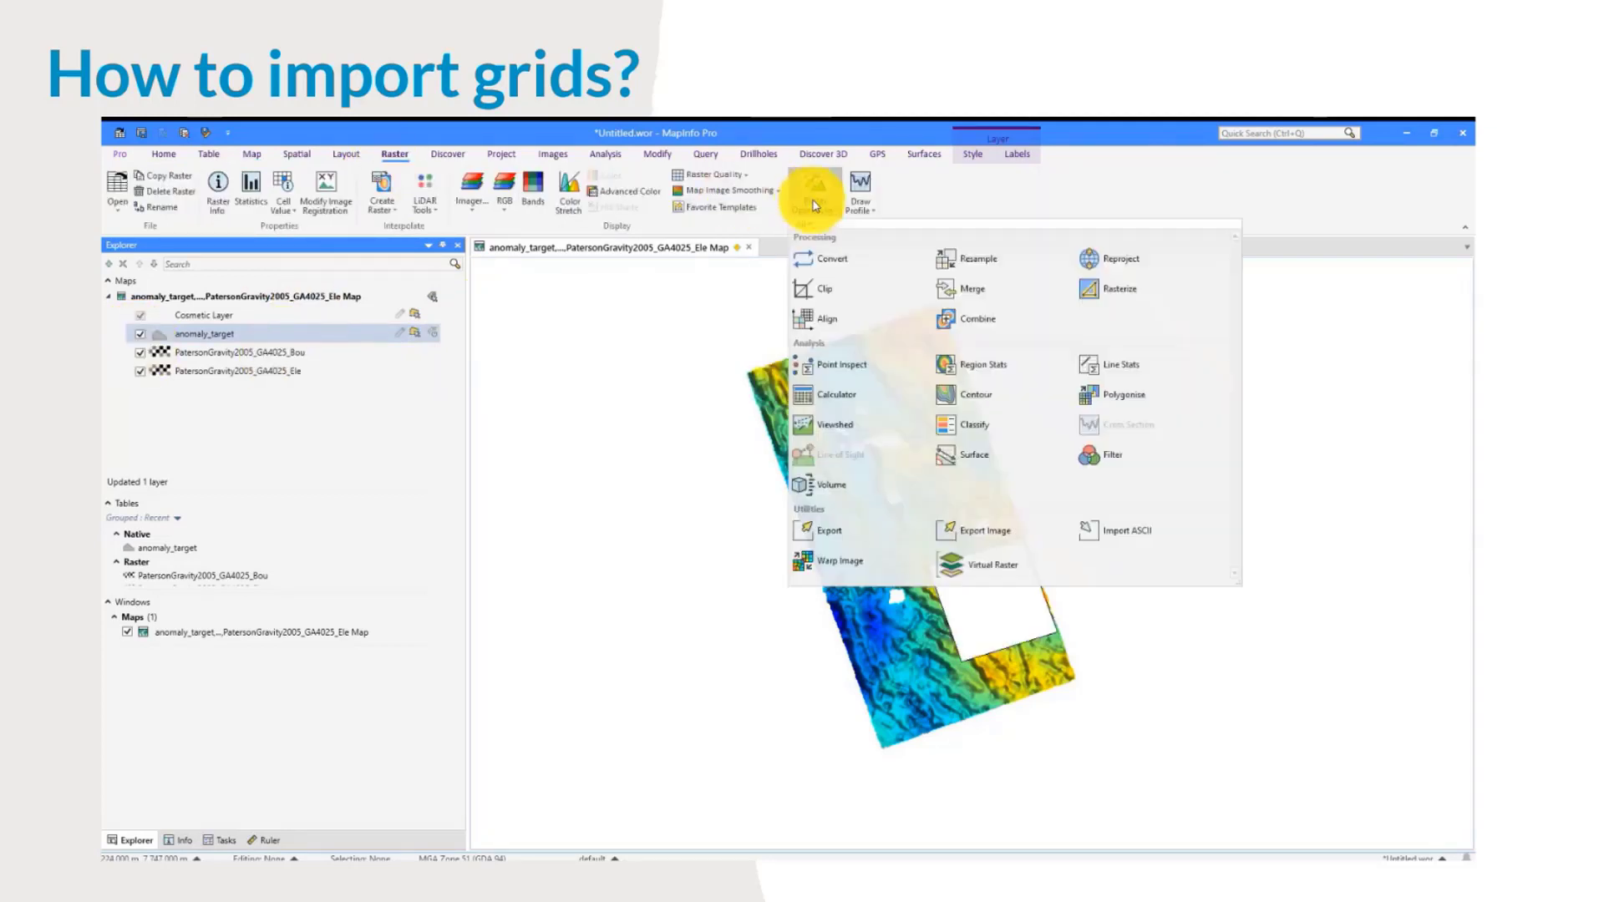
pyautogui.click(840, 269)
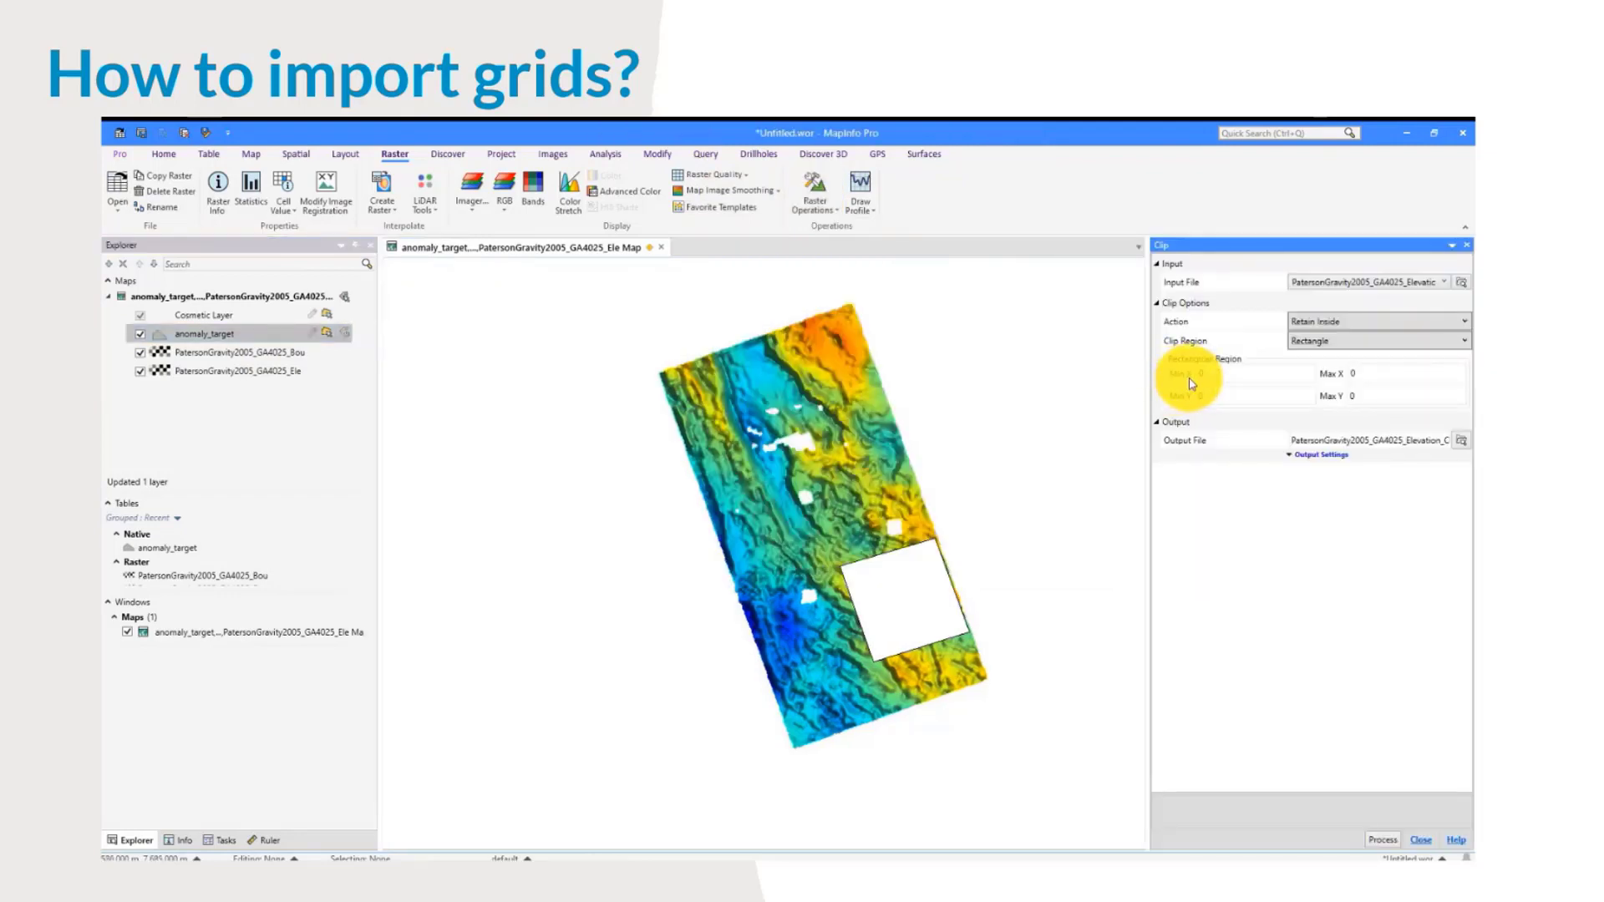
pyautogui.click(1417, 286)
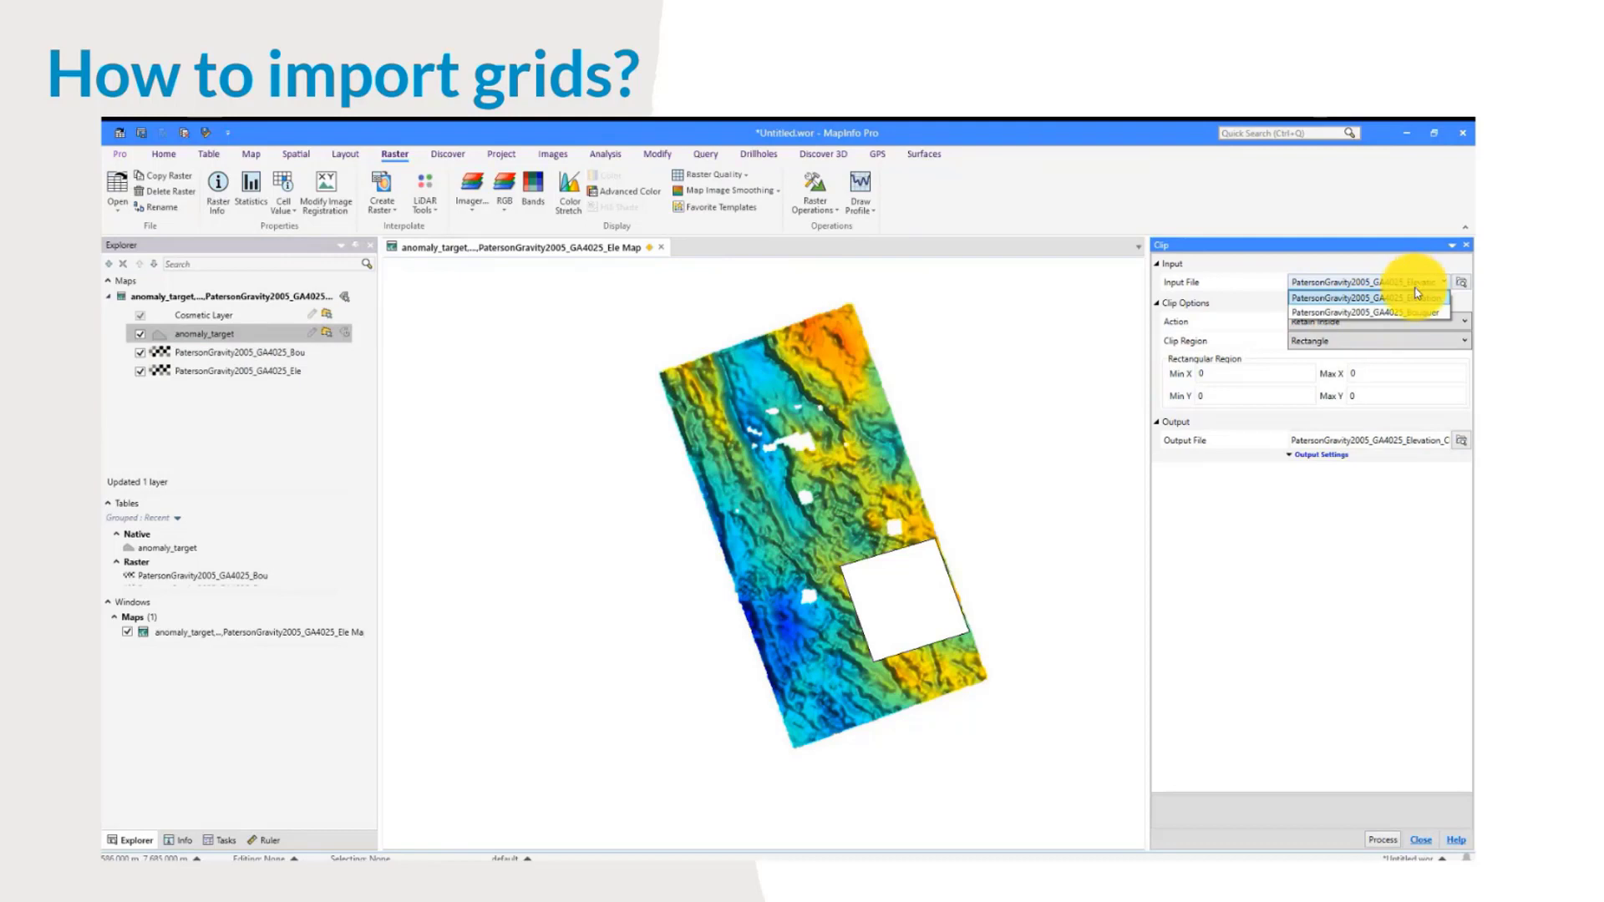
pyautogui.click(1415, 299)
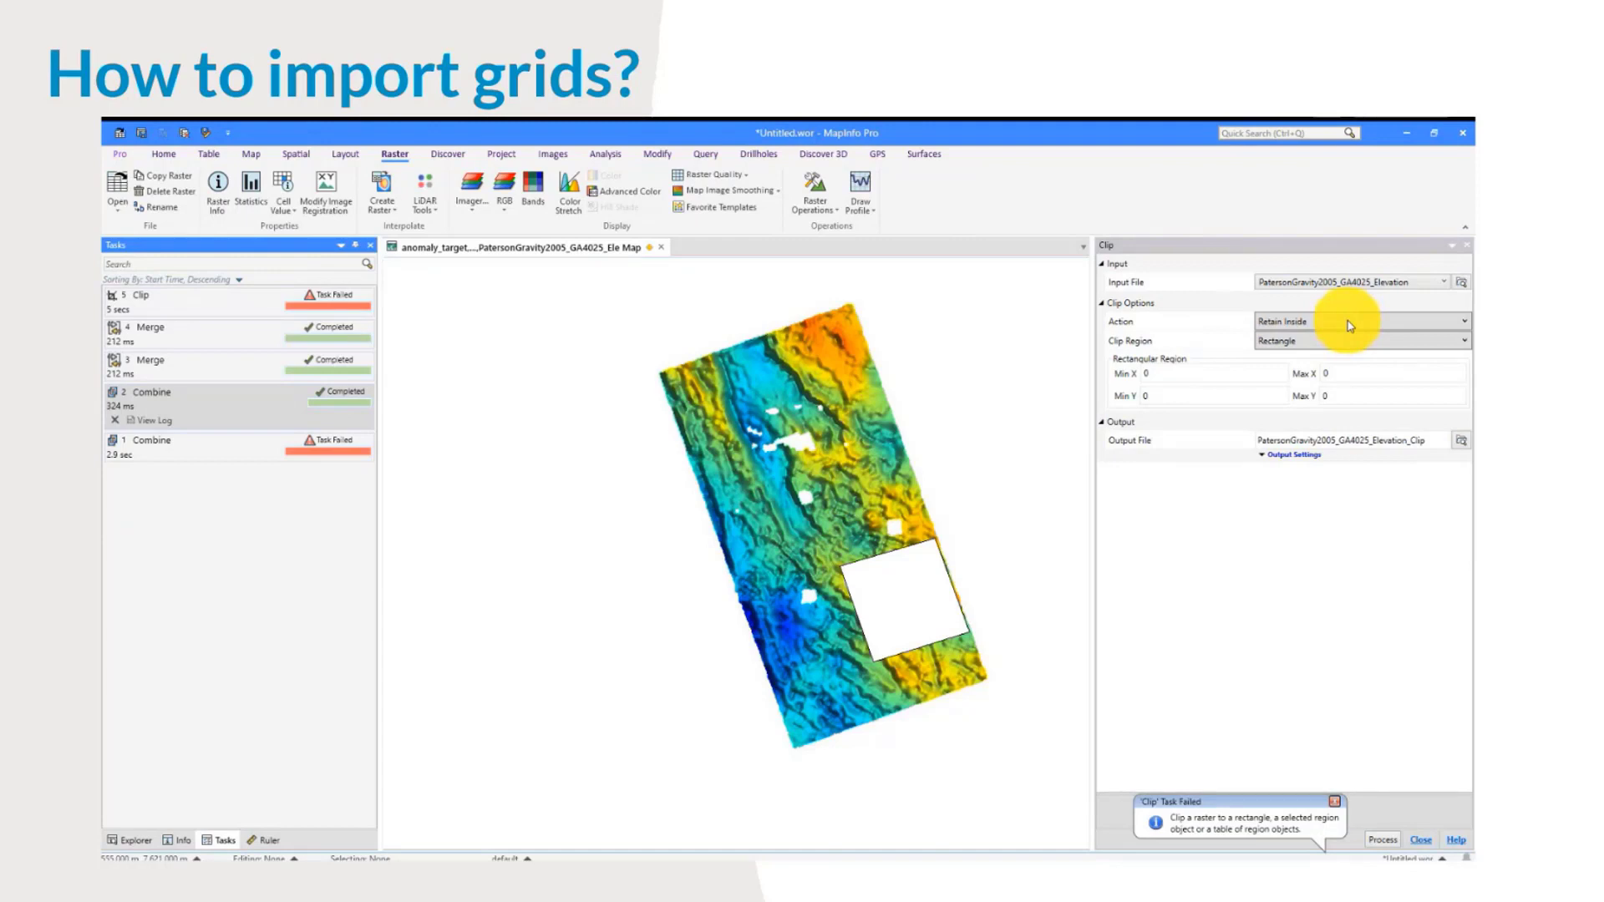
pyautogui.click(1372, 341)
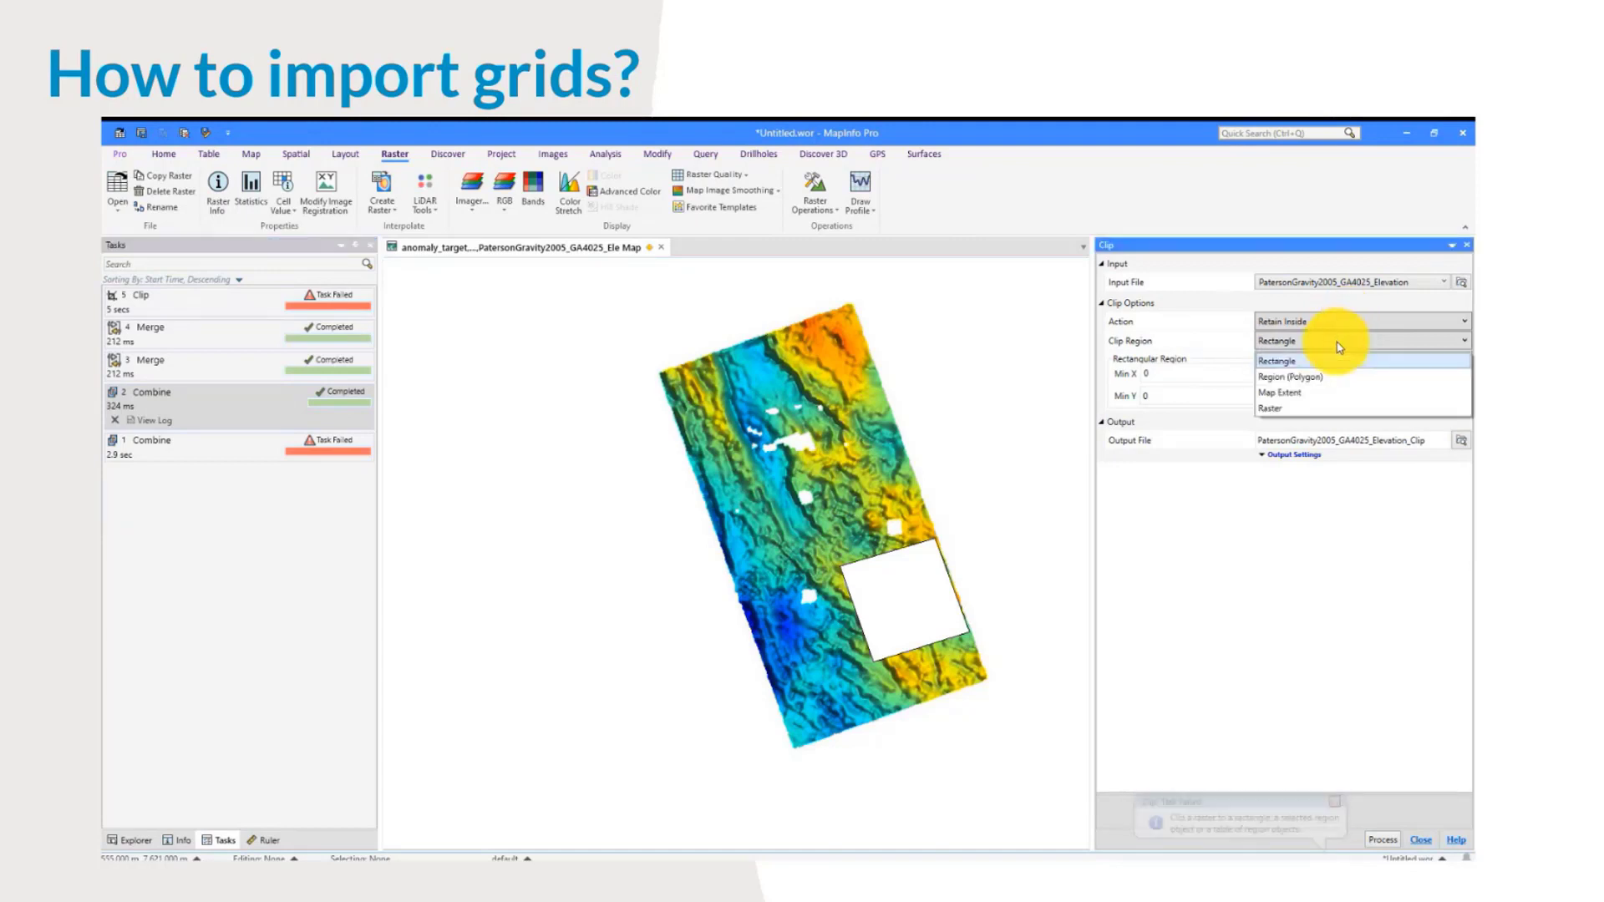
pyautogui.click(1299, 378)
pyautogui.click(1383, 840)
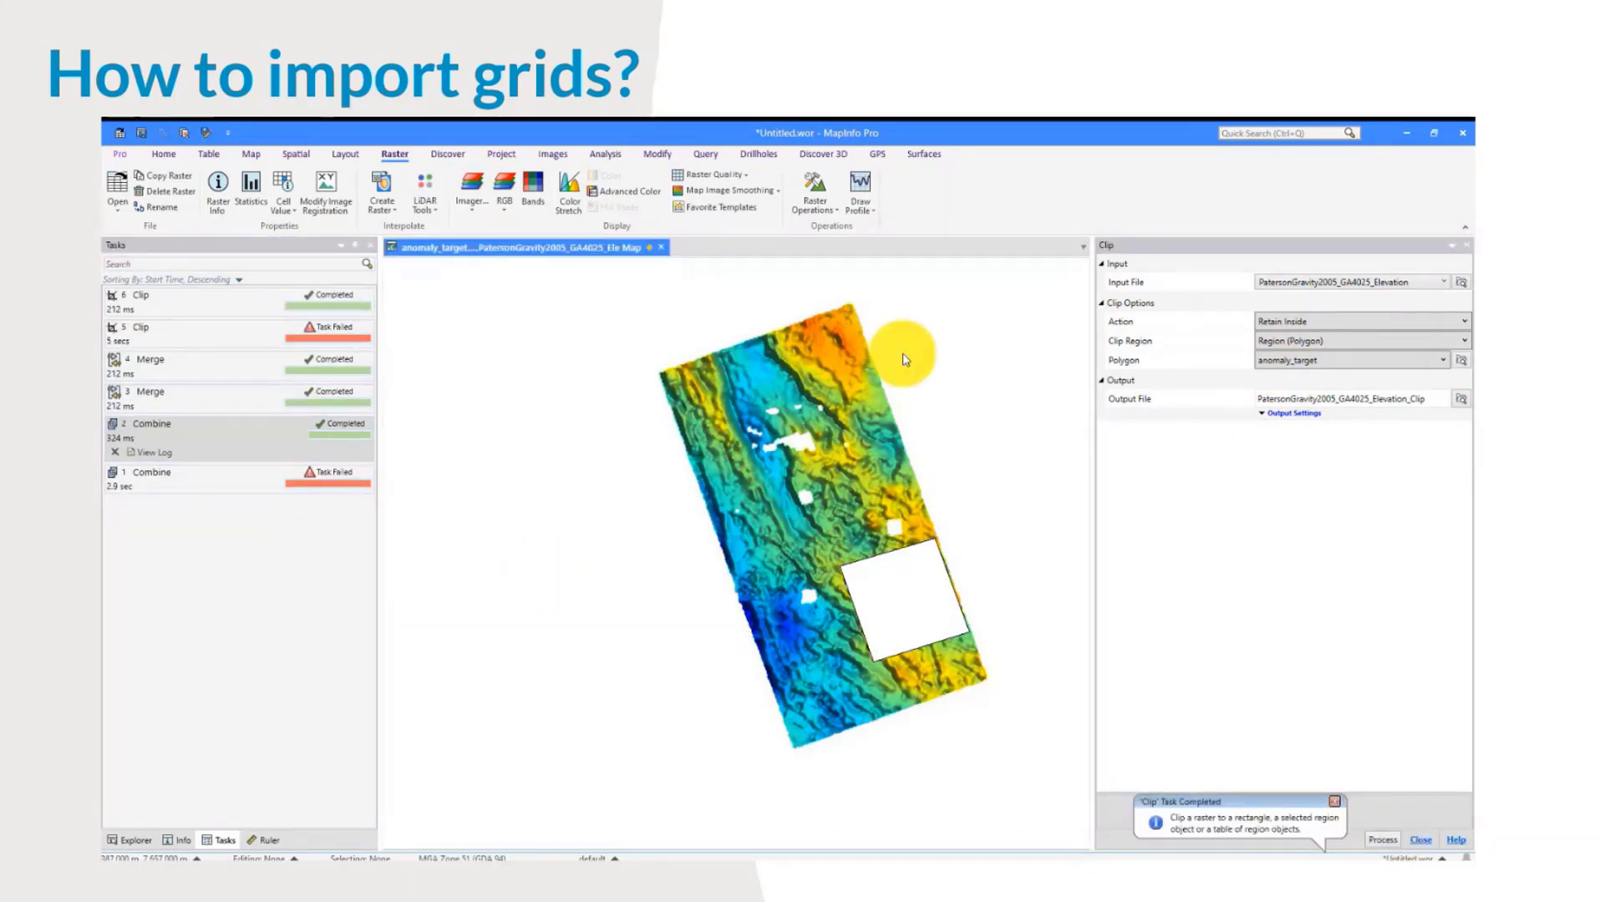
# Step: Clip the PatersonGravity2005_GA4025_Bouguer raster to the inside of the same anomaly_target polygon
pyautogui.click(1324, 282)
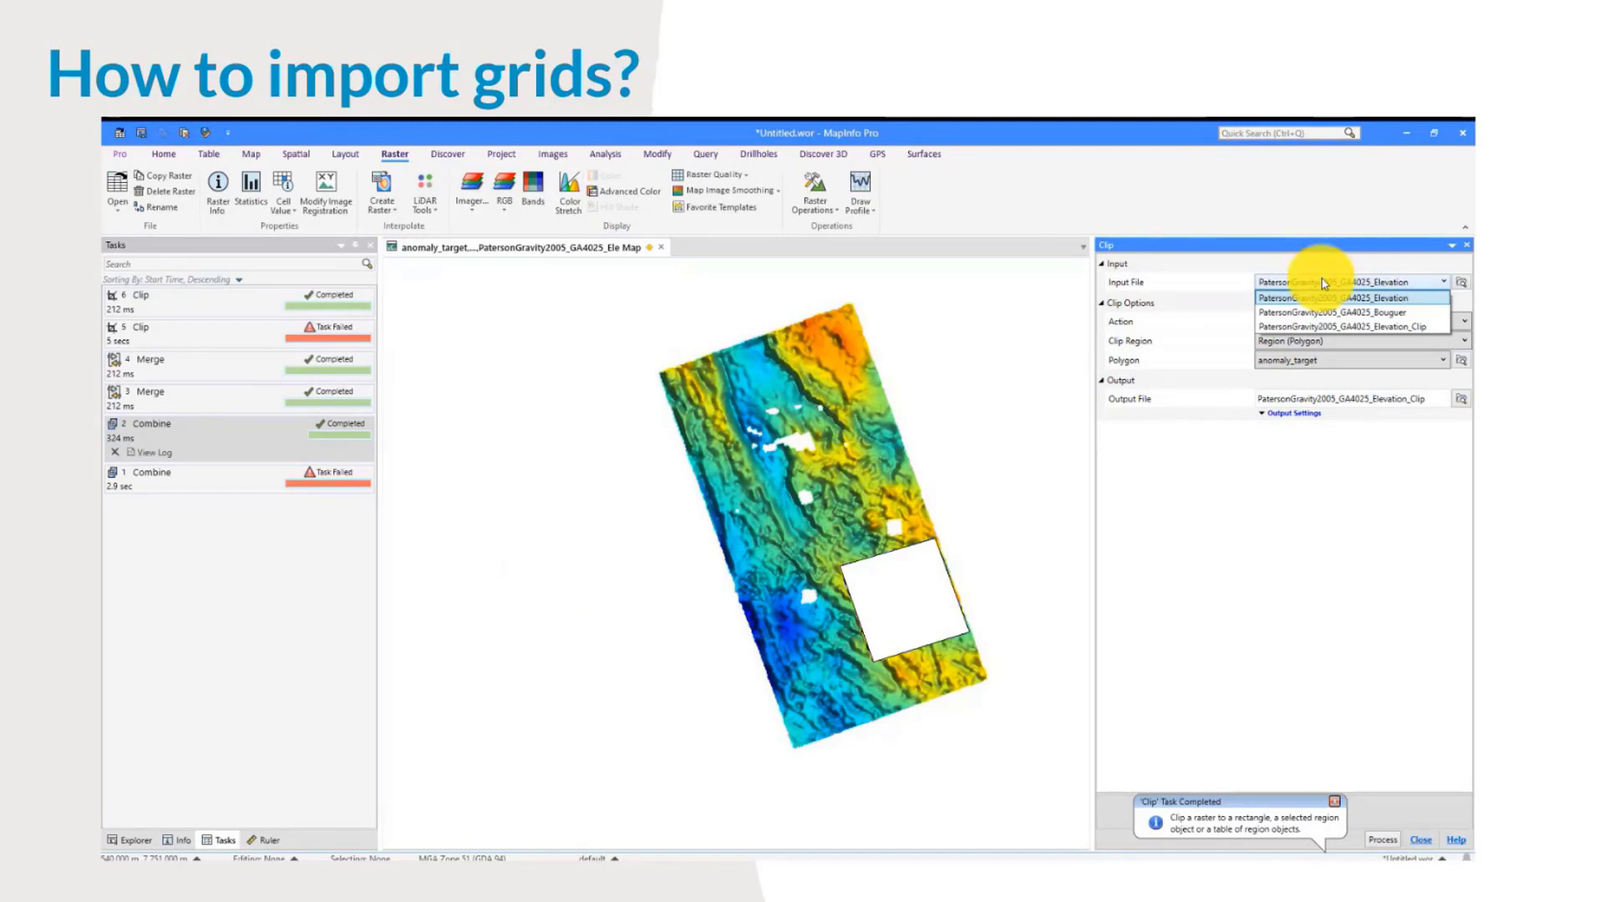
pyautogui.click(1321, 312)
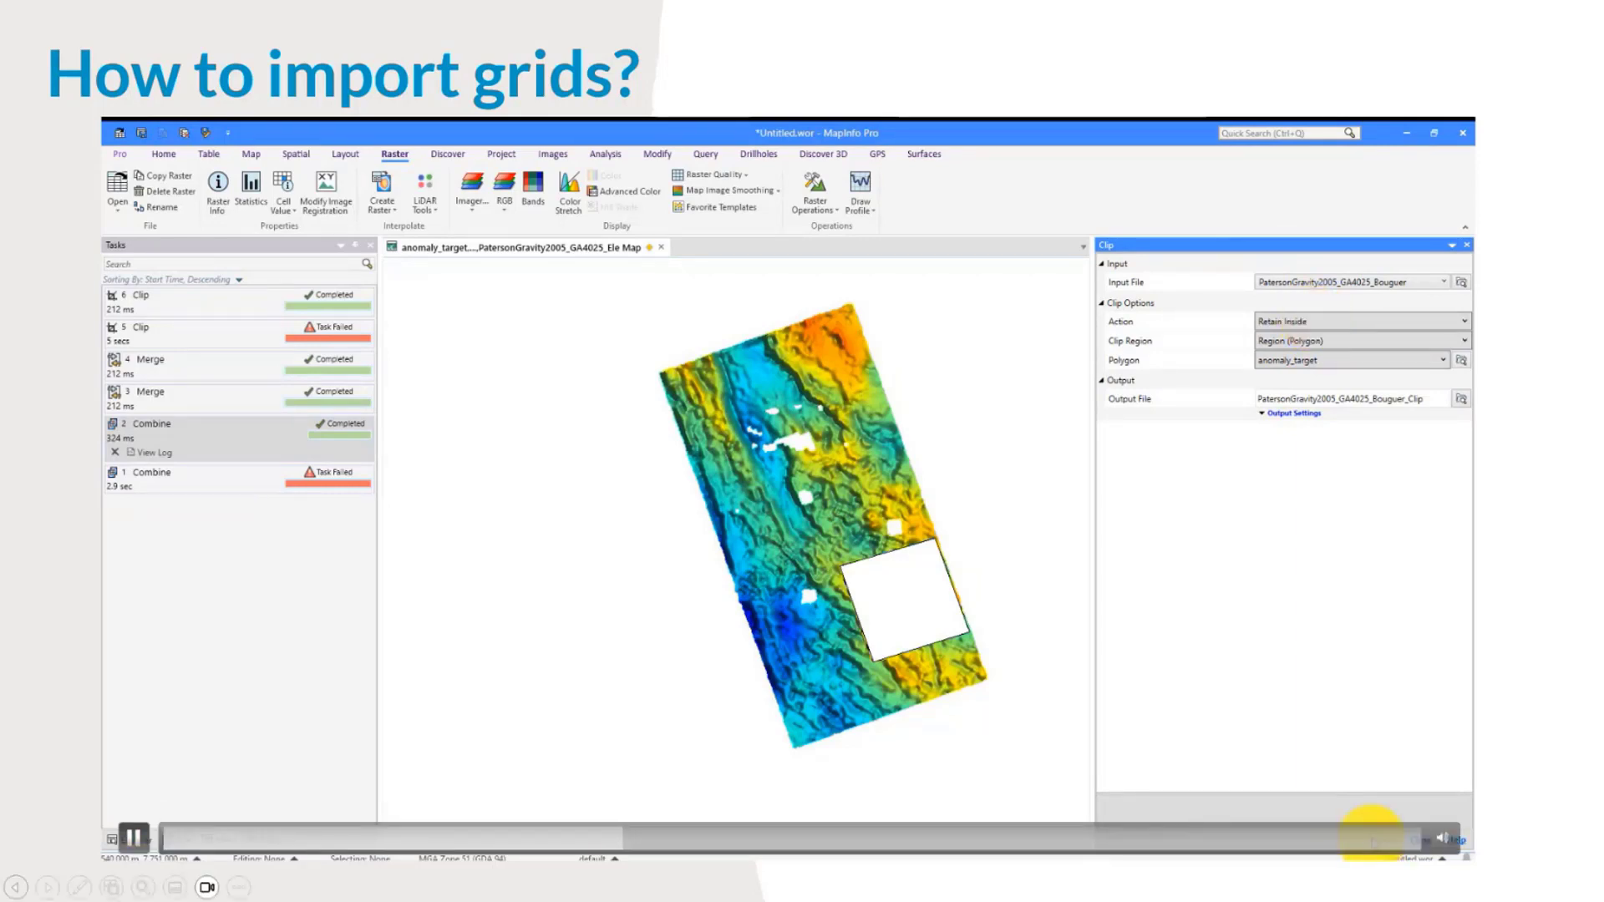
pyautogui.click(1374, 838)
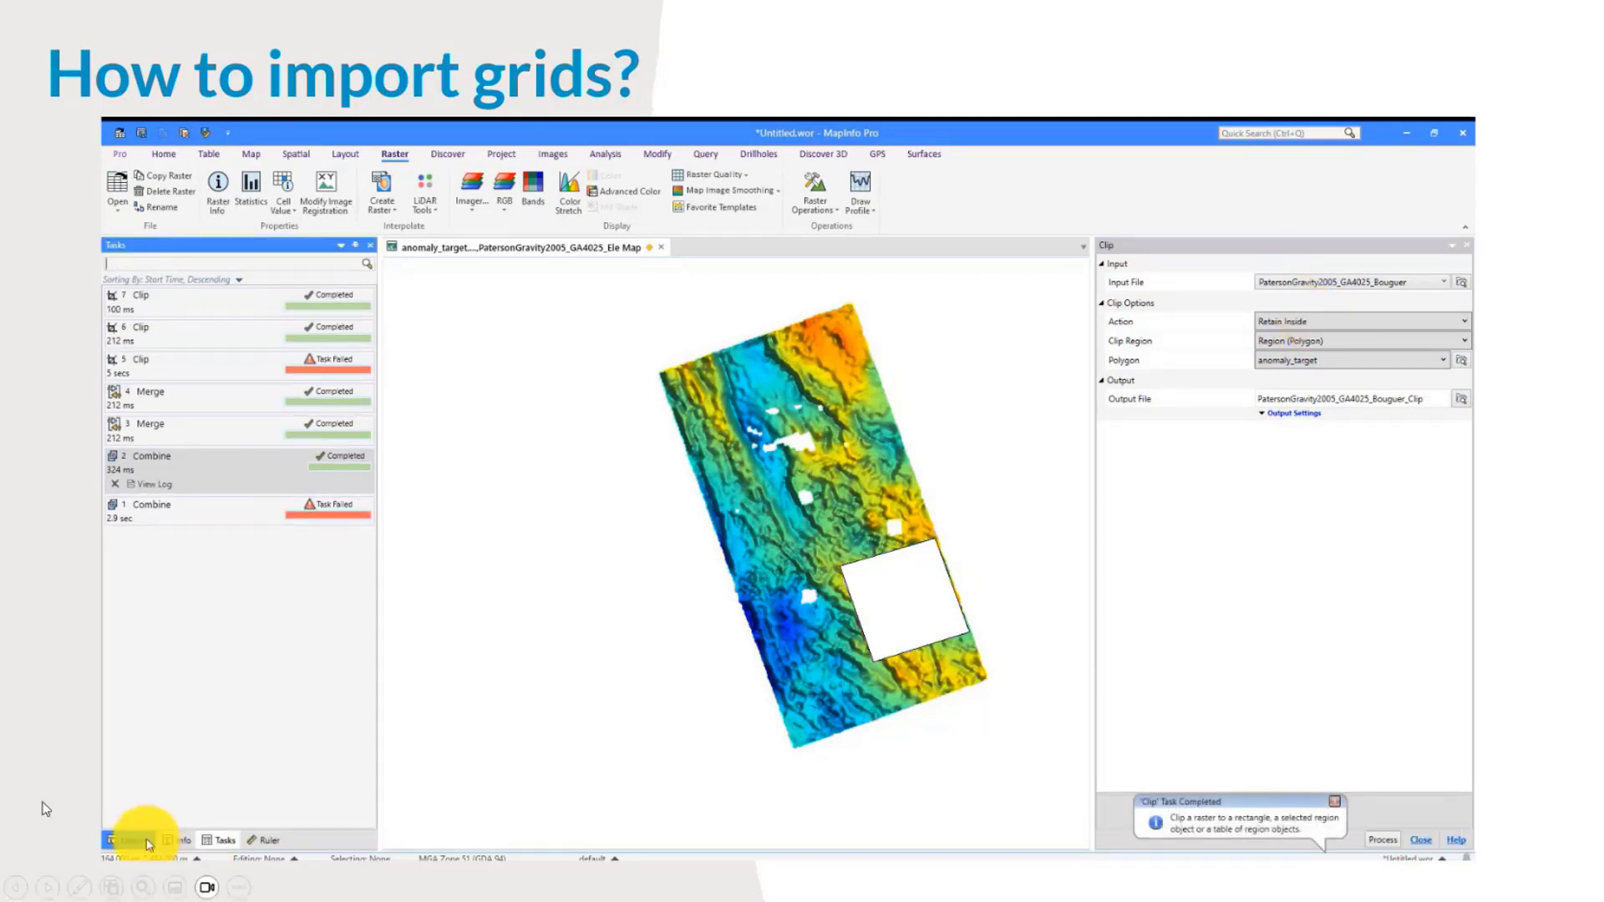
# Step: Return to the layer list, widen it and hide the original Bouguer and Elevation raster layers
pyautogui.click(132, 840)
pyautogui.moveTo(375, 405); pyautogui.dragTo(422, 401)
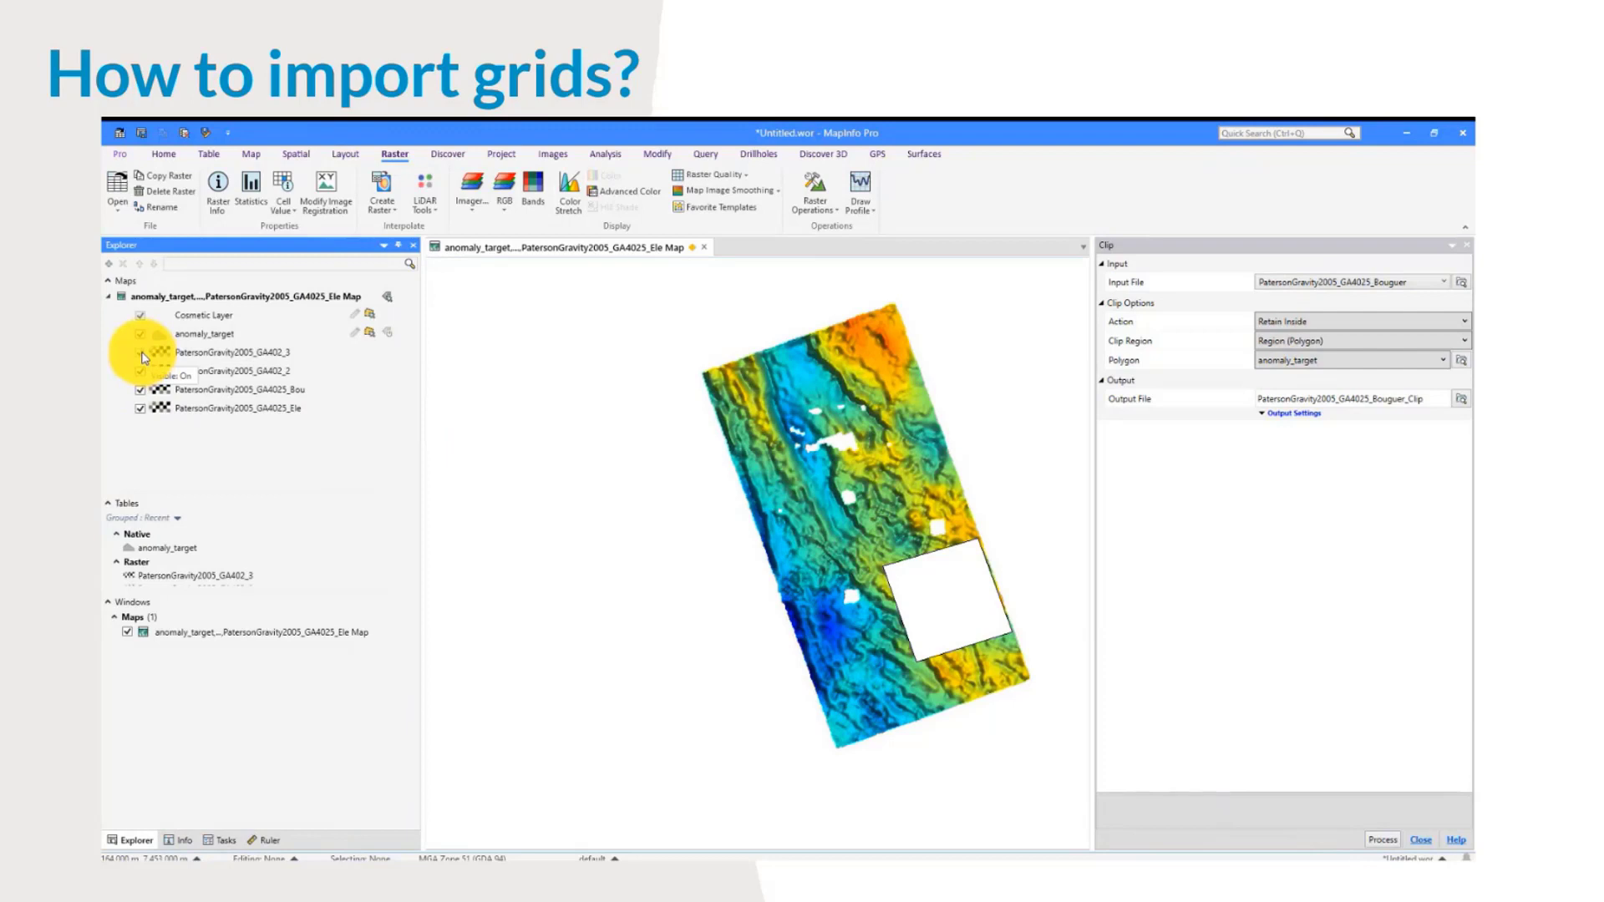
pyautogui.click(140, 389)
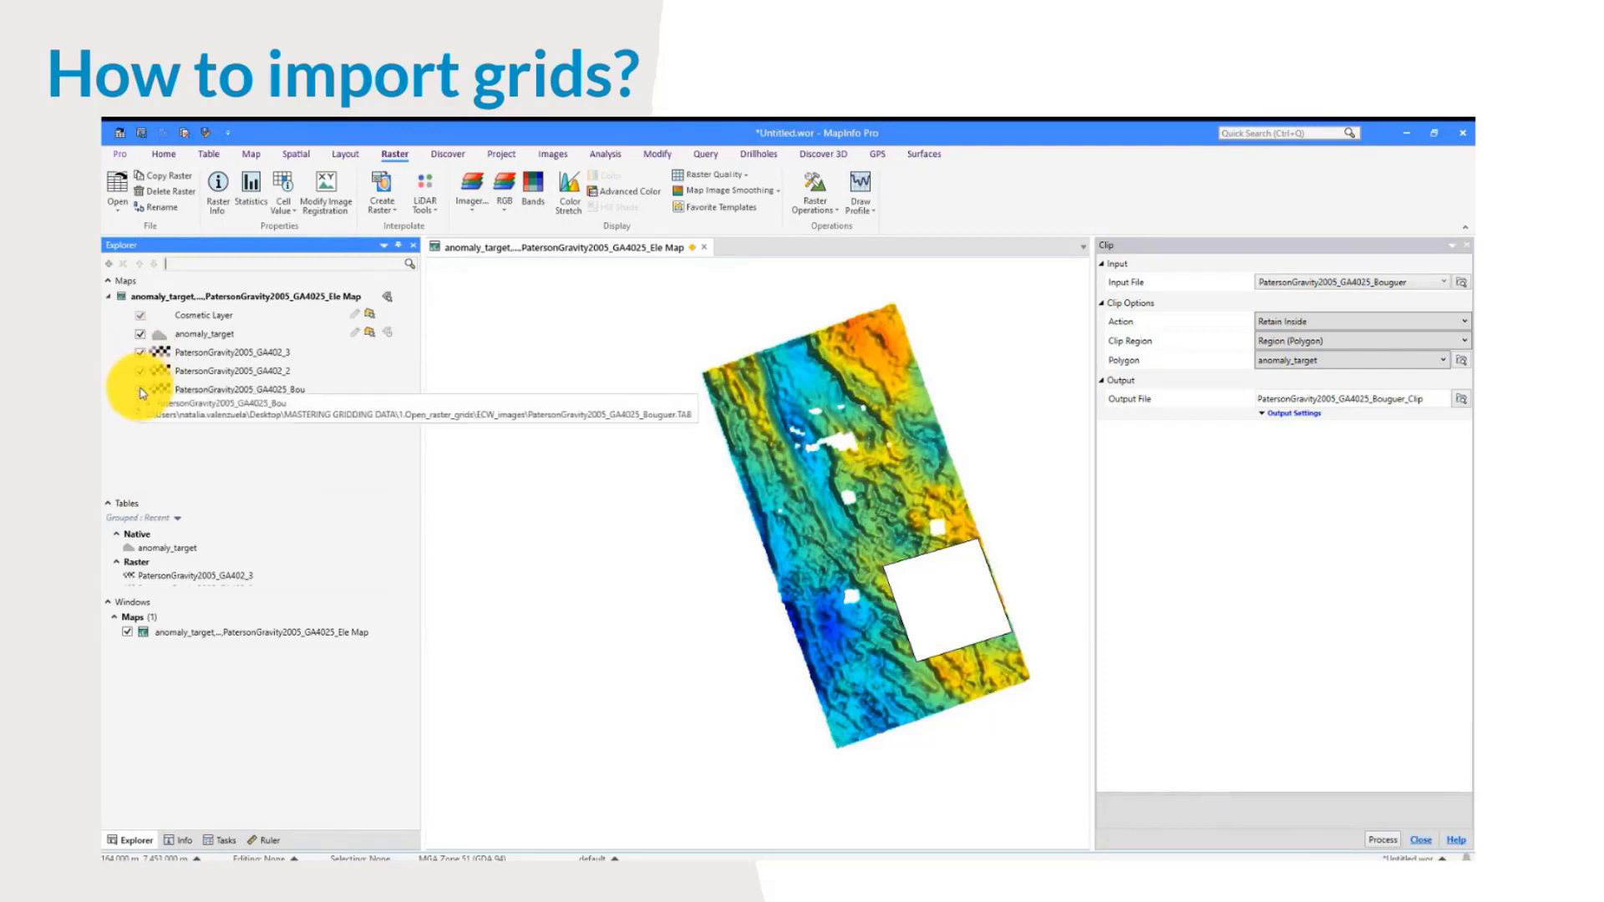
pyautogui.click(140, 409)
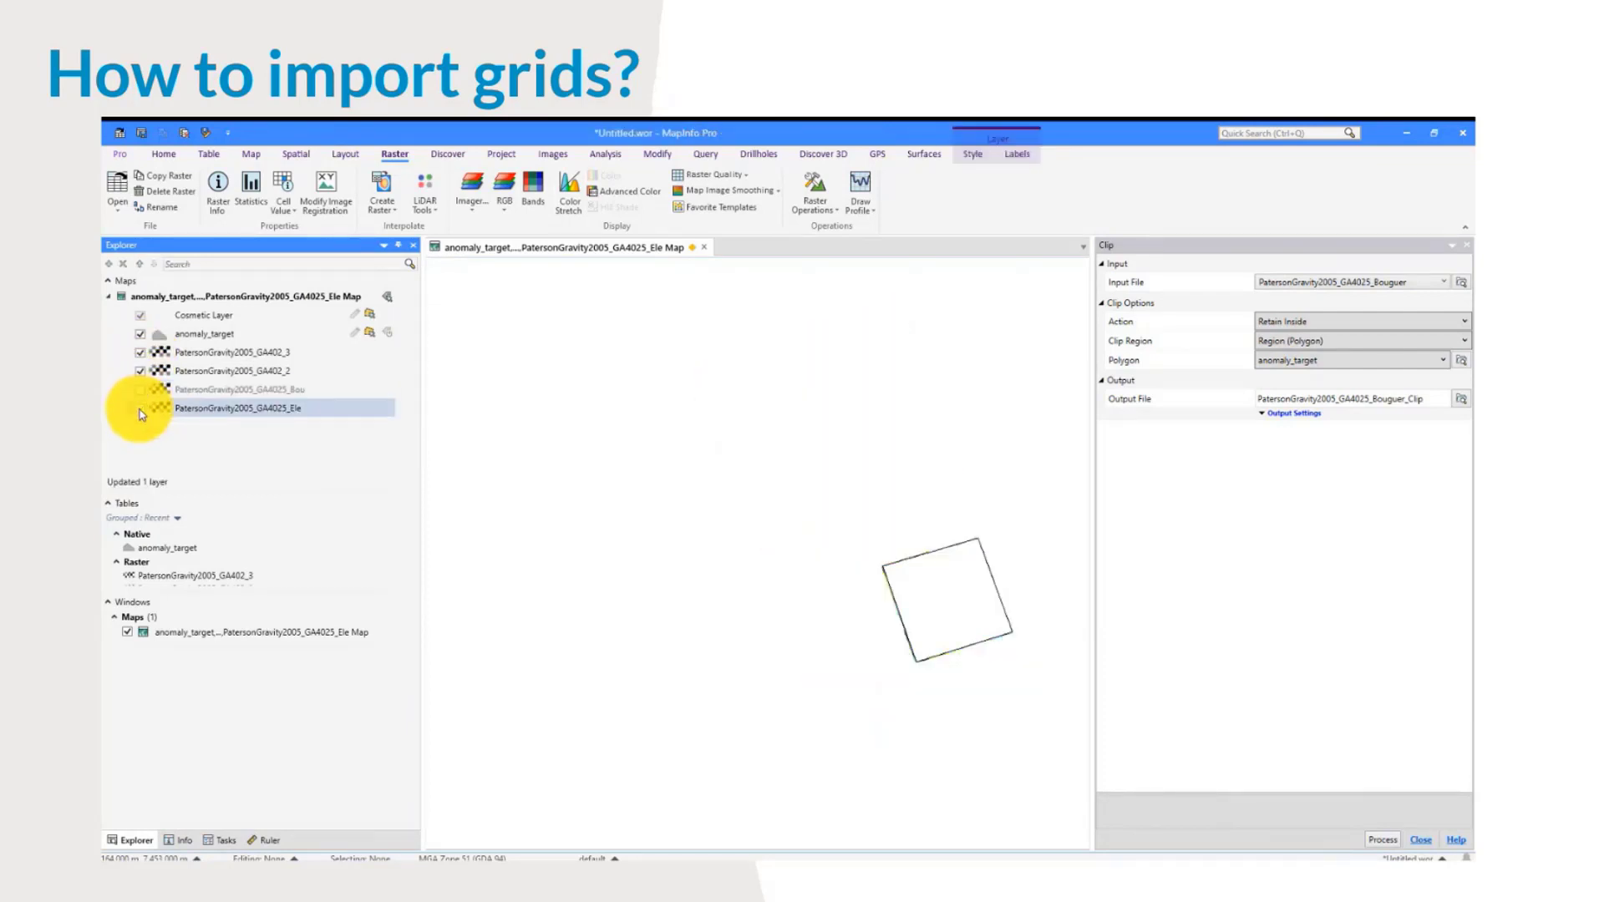
# Step: Hide the anomaly_target polygon layer and close its table
pyautogui.click(138, 338)
pyautogui.rightClick(185, 338)
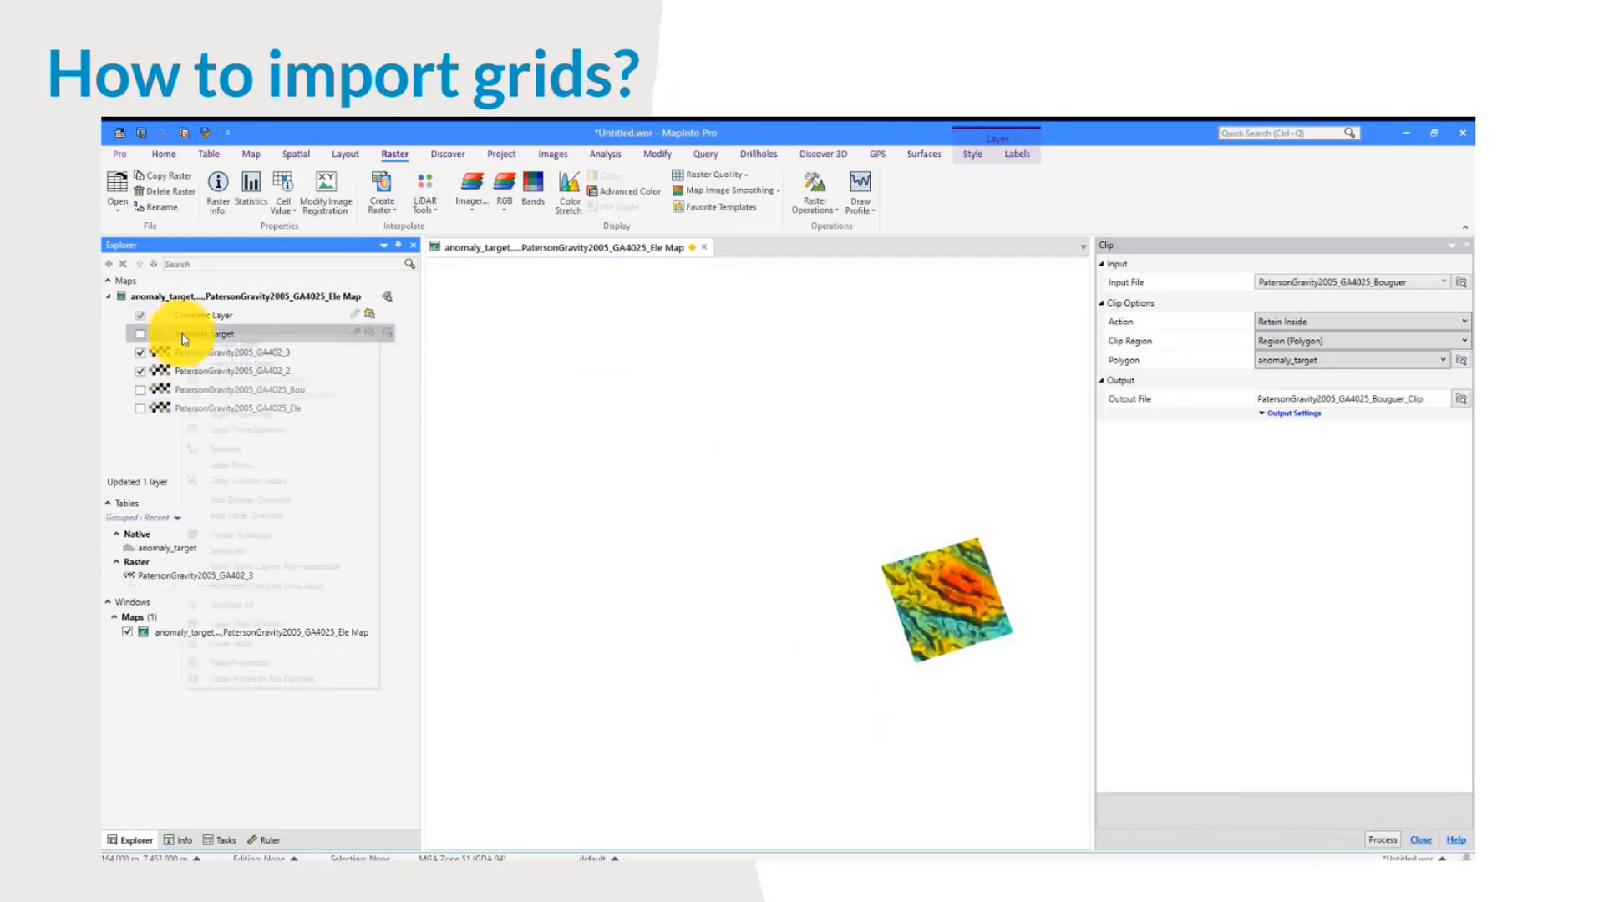
pyautogui.click(267, 646)
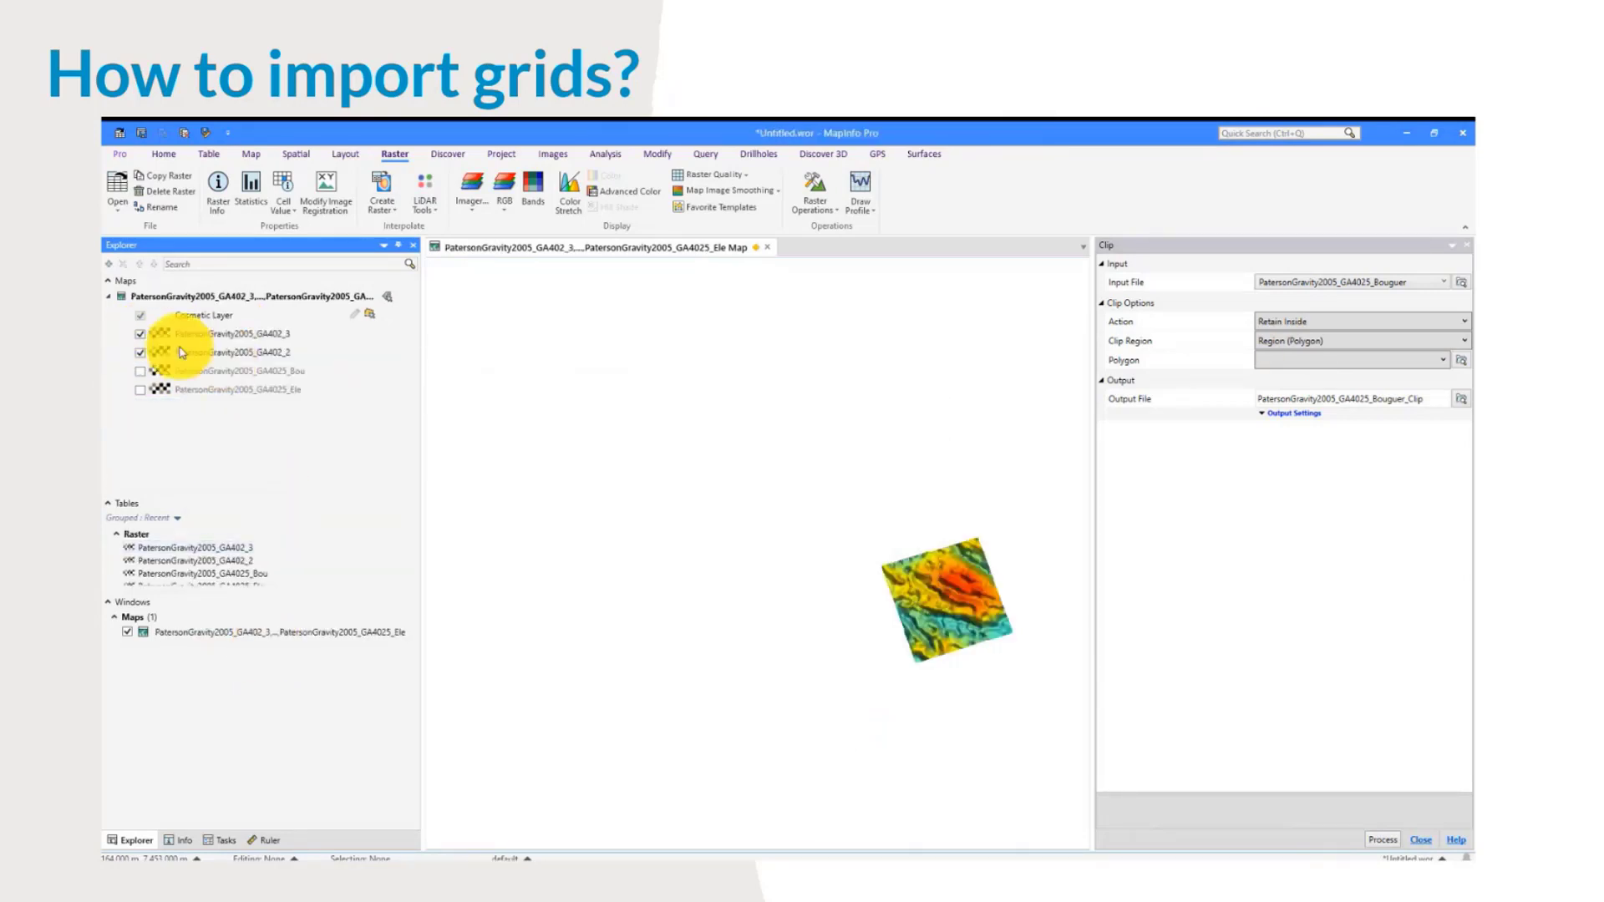
# Step: Inspect the two clipped rasters up close by toggling the visibility of their layers
pyautogui.scroll(2, 944, 631)
pyautogui.scroll(-2, 993, 608)
pyautogui.click(143, 335)
pyautogui.click(144, 336)
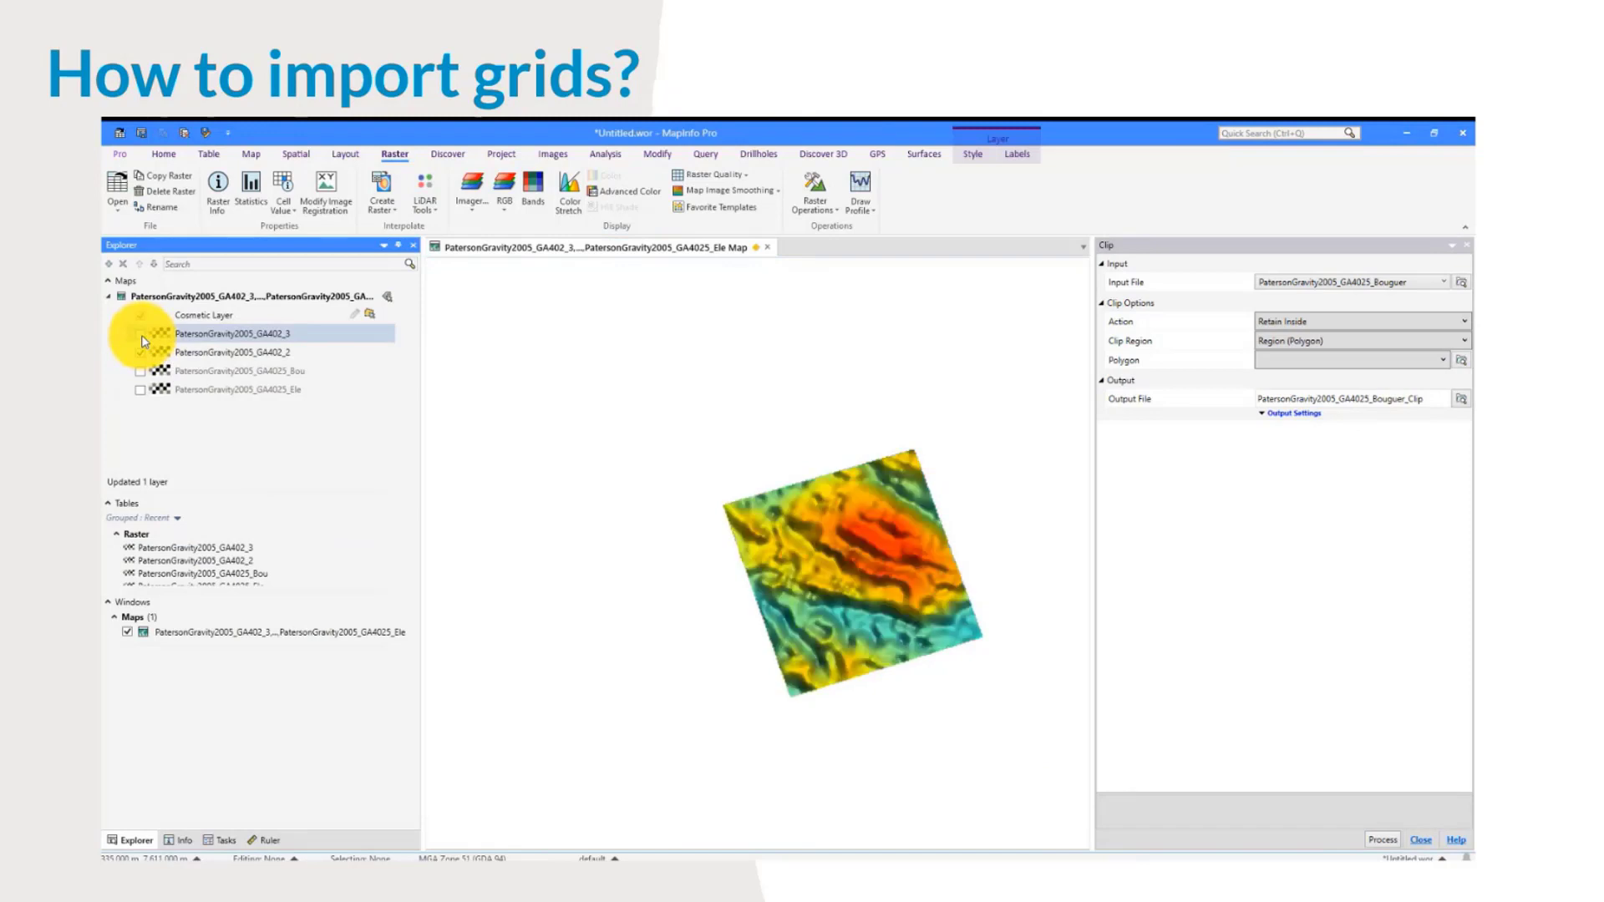
pyautogui.click(143, 354)
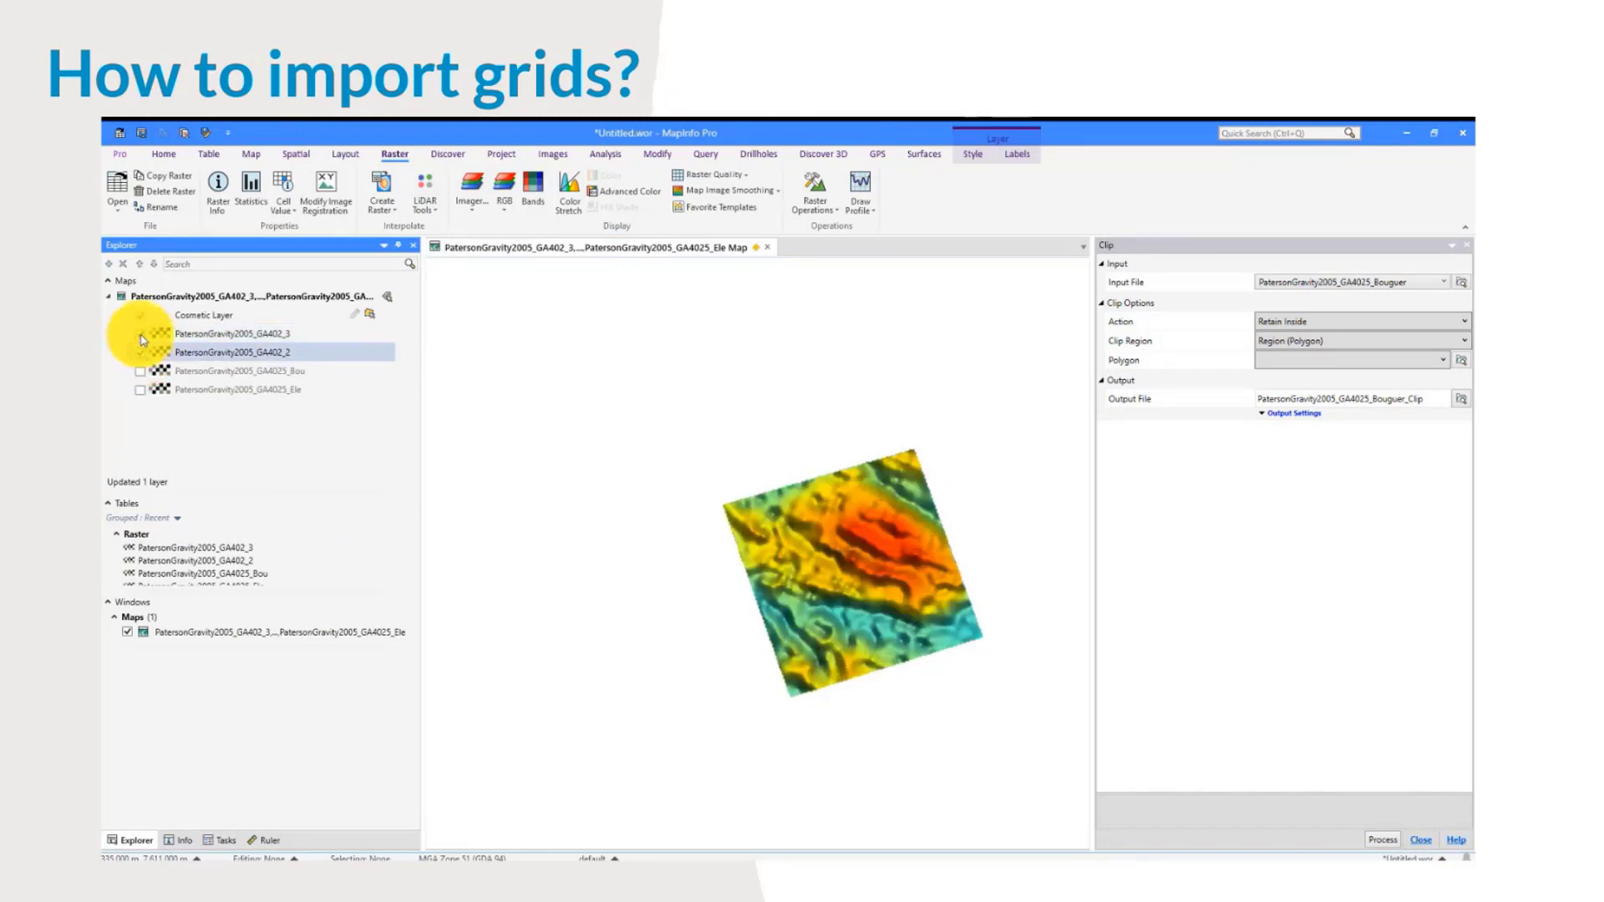
# Step: Dismiss the Clip tool and narrow the Explorer to give the map more room
pyautogui.click(1468, 251)
pyautogui.click(1468, 247)
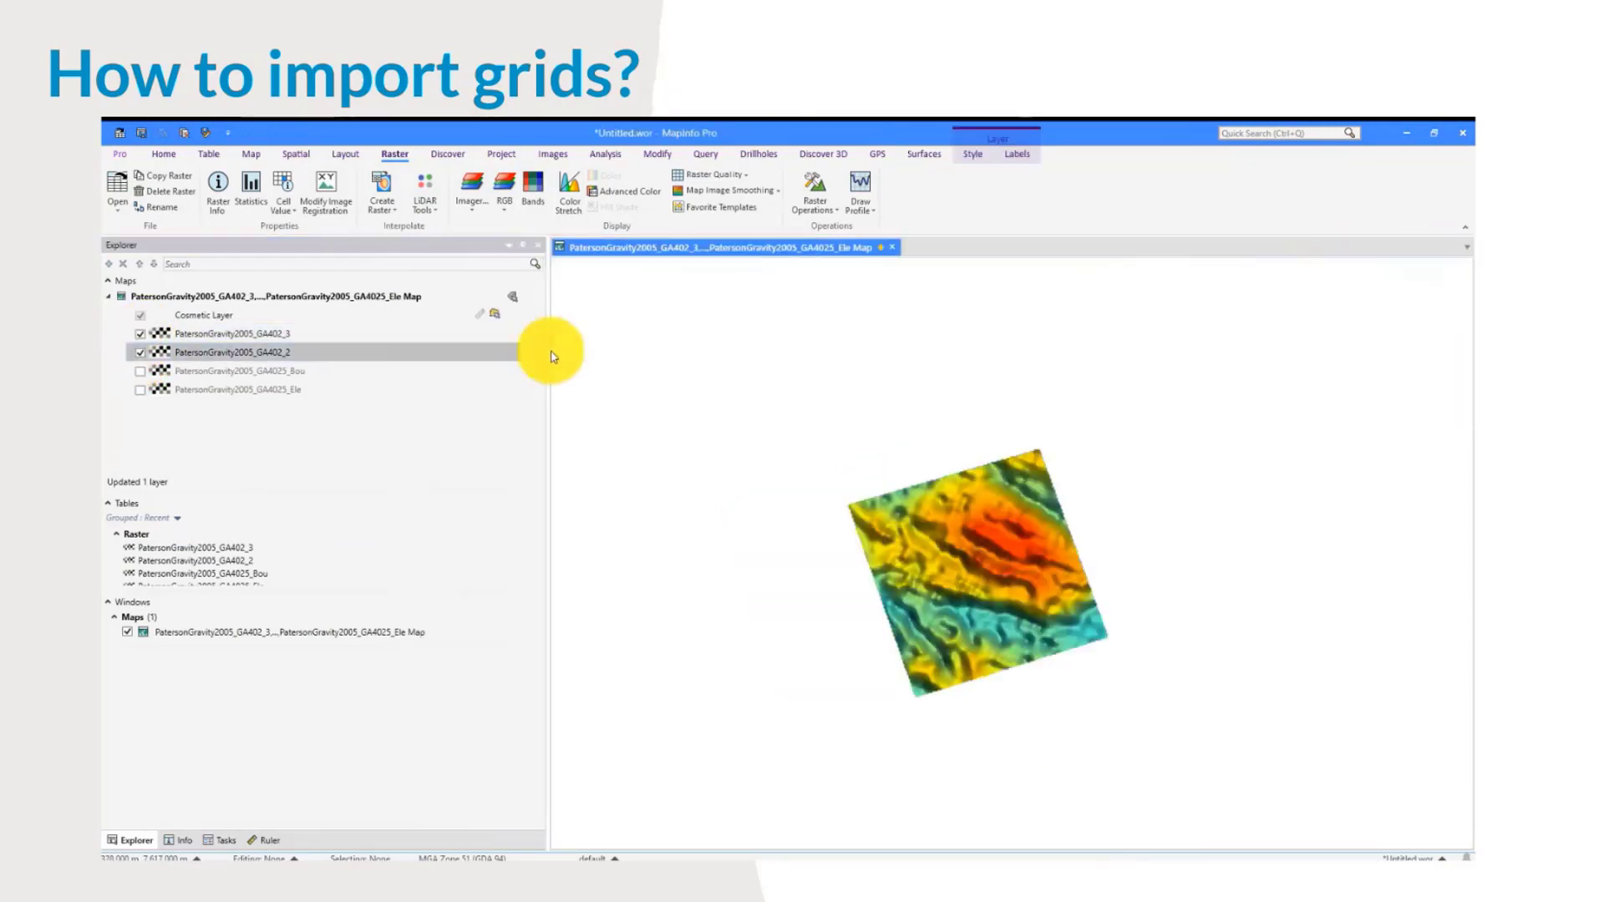
pyautogui.moveTo(421, 347); pyautogui.dragTo(339, 347)
# Step: Close all open tables and maps without saving the current workspace
pyautogui.click(164, 155)
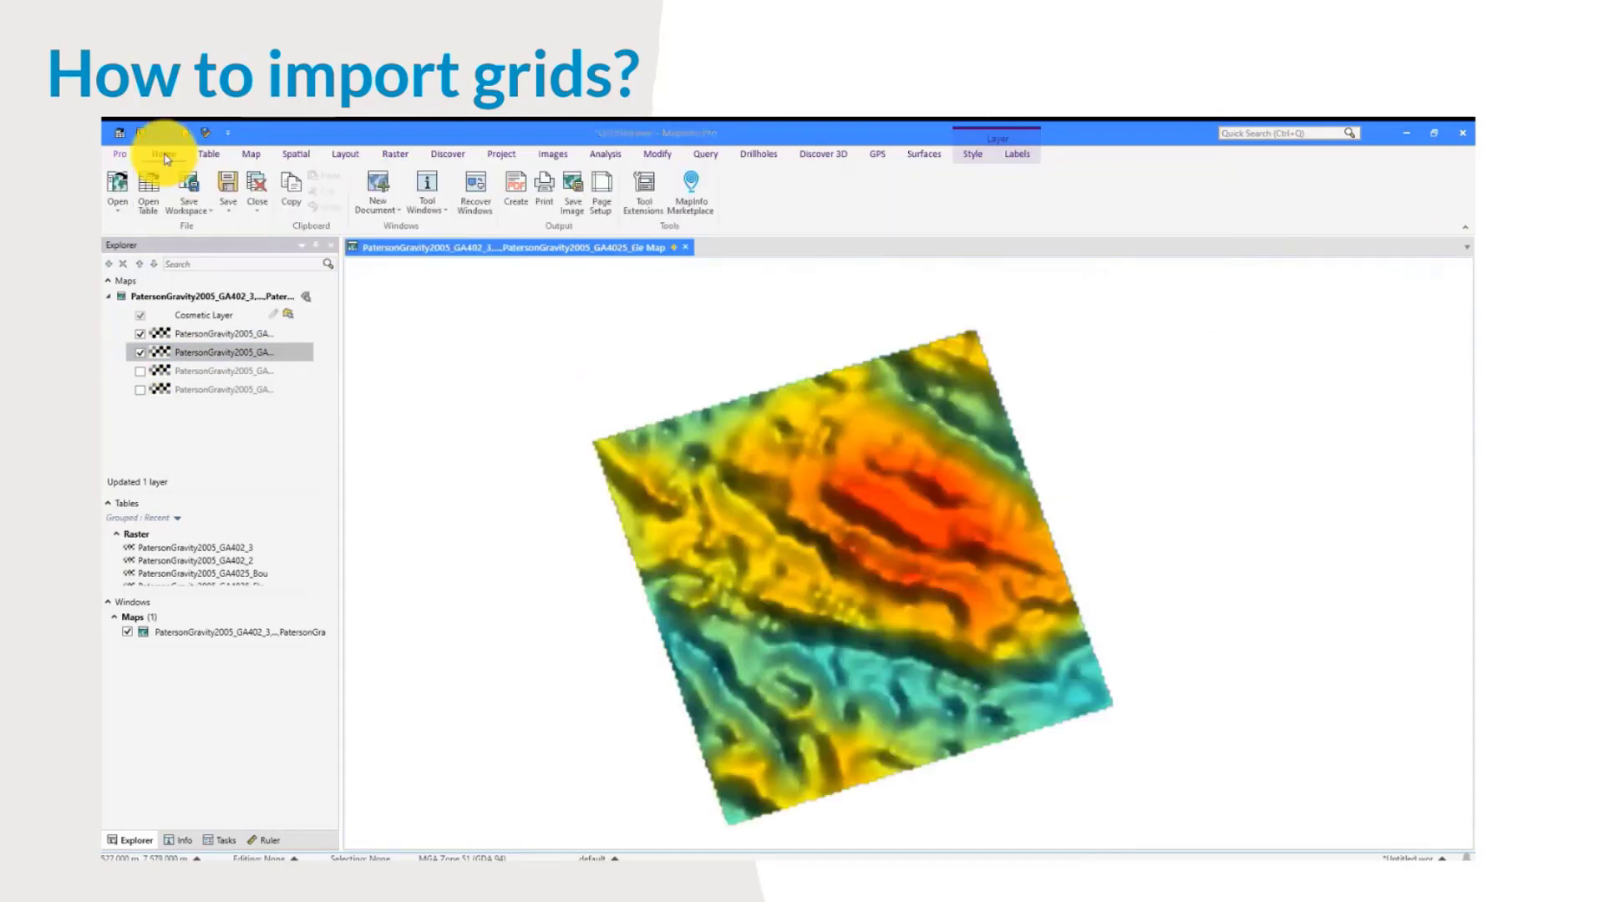
pyautogui.click(256, 197)
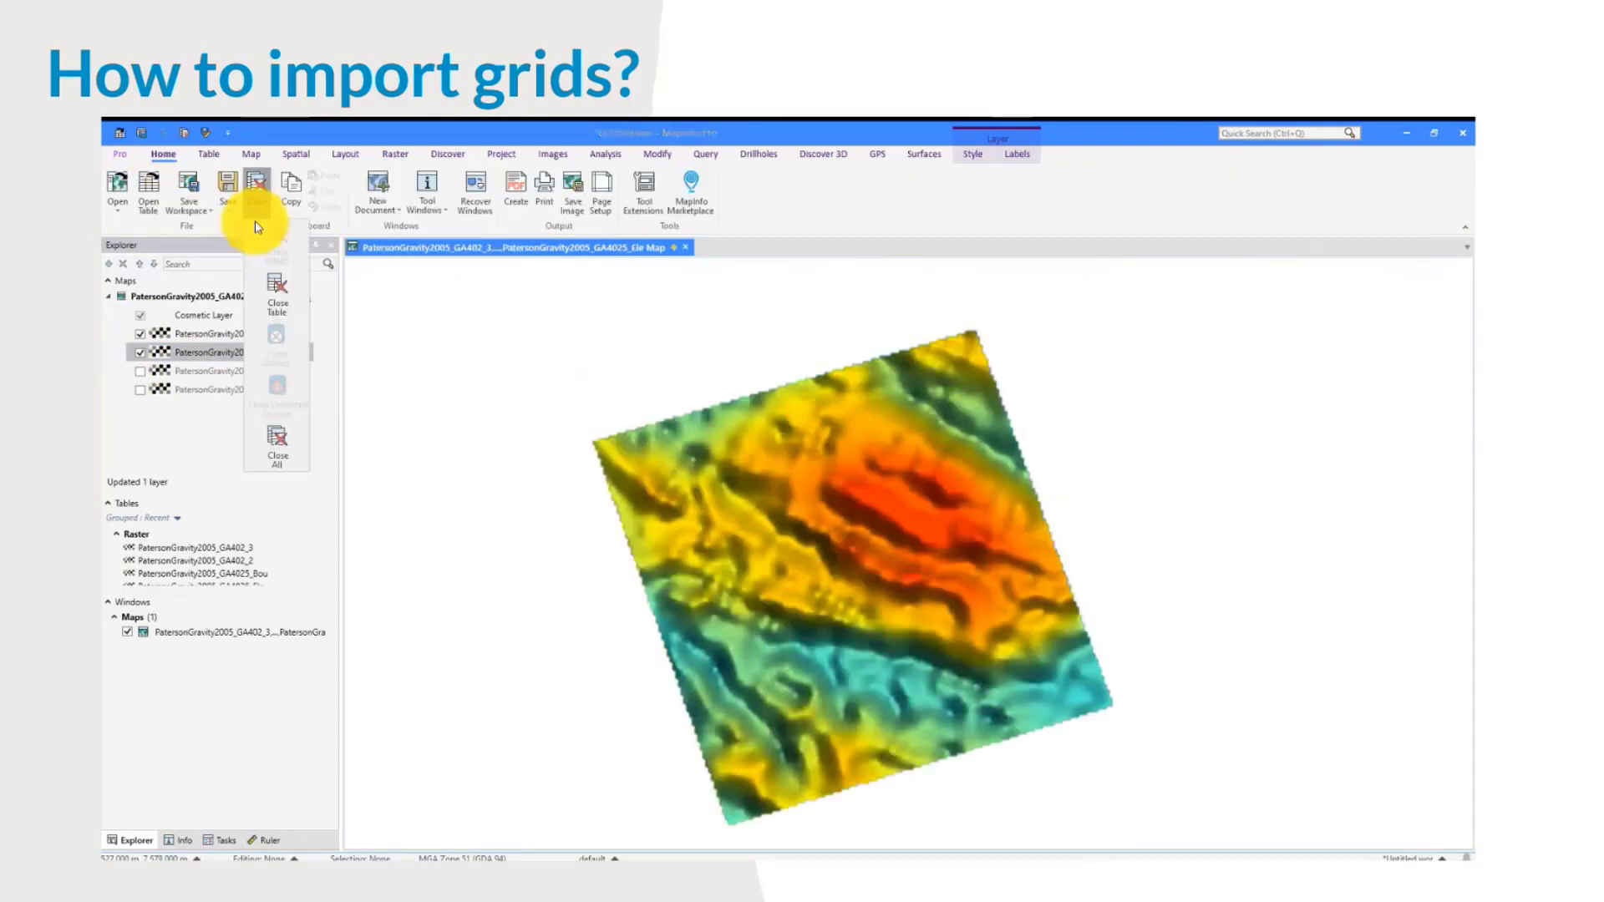
pyautogui.click(281, 441)
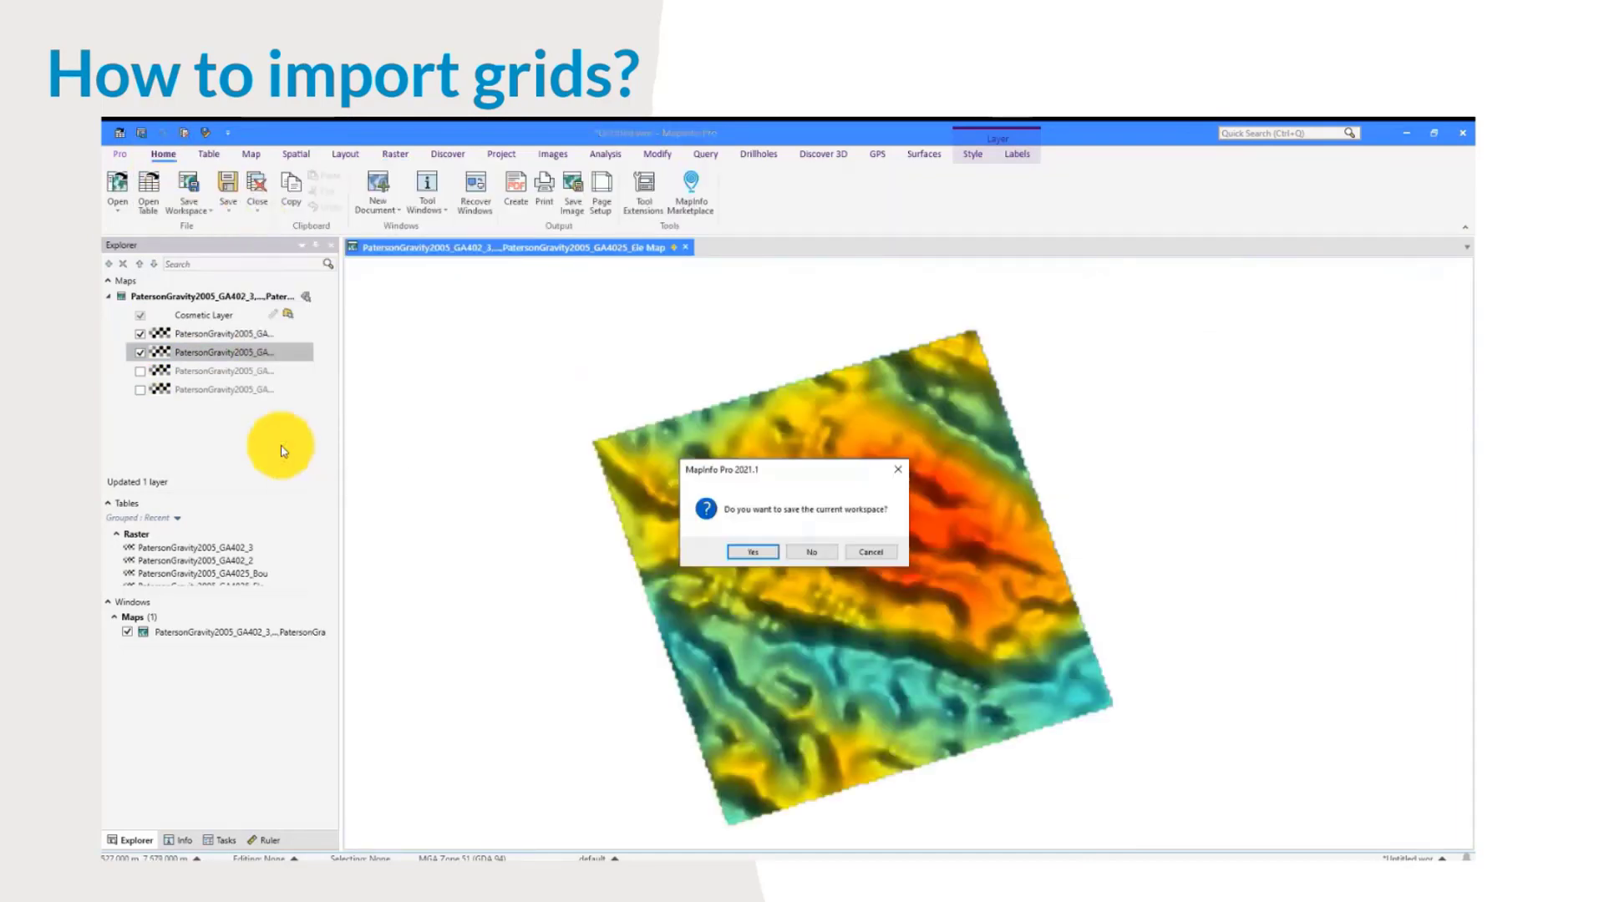
pyautogui.click(836, 554)
# Step: Open PatersonGravity2005_GA4025_Bouguer_Anomaly_400_4000.ers from the ERMapper_grids folder with the file type set to Raster Image
pyautogui.click(149, 194)
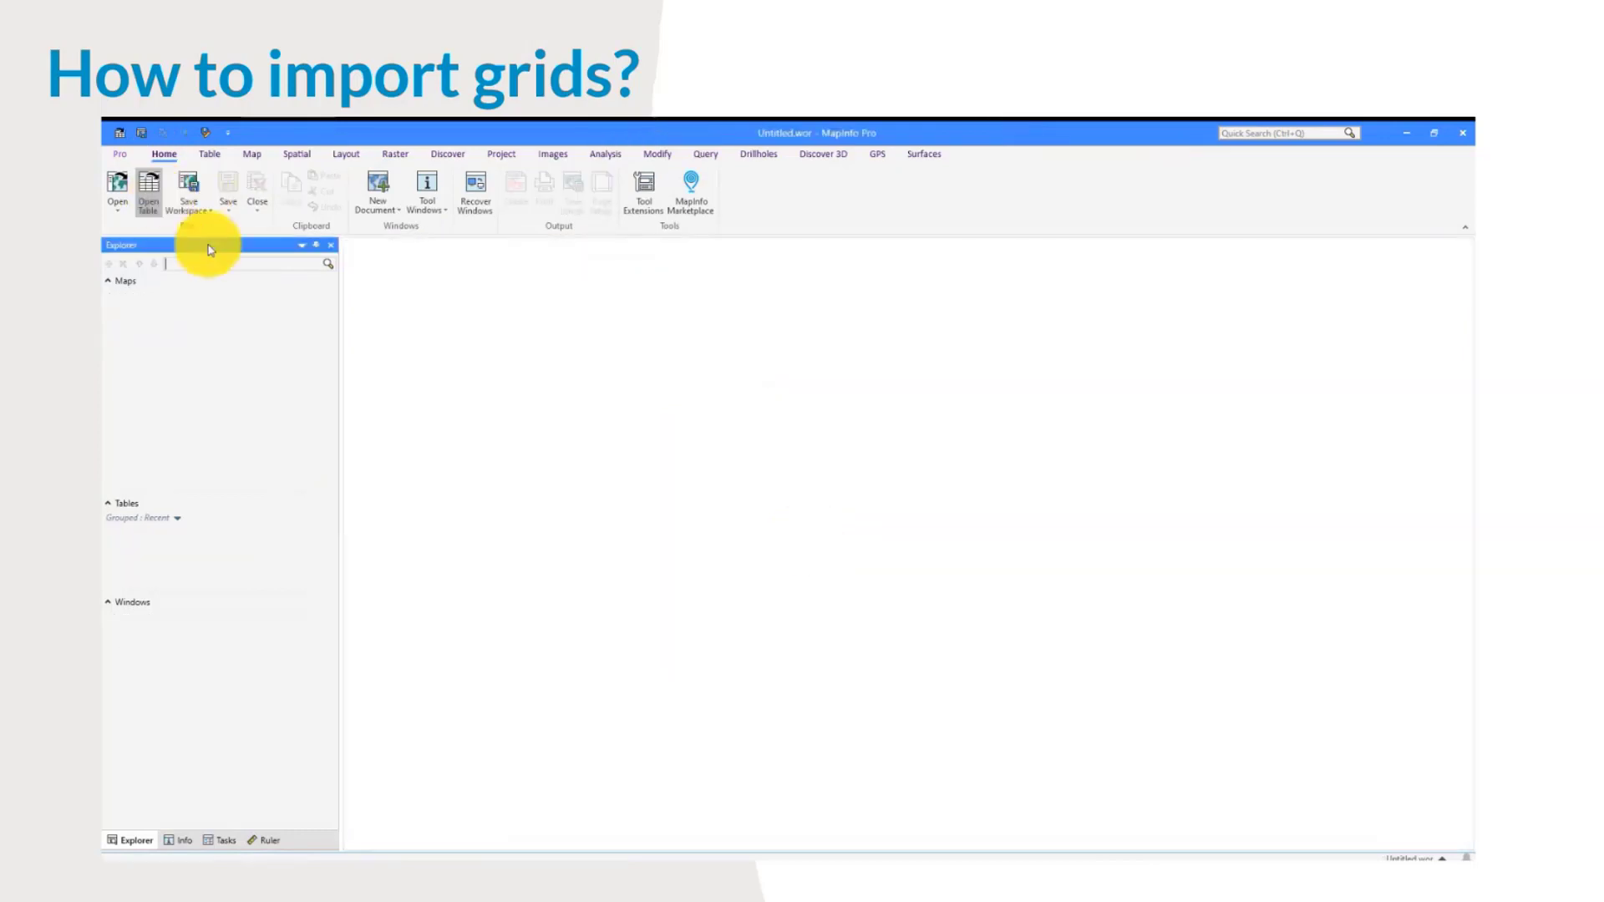
pyautogui.click(787, 284)
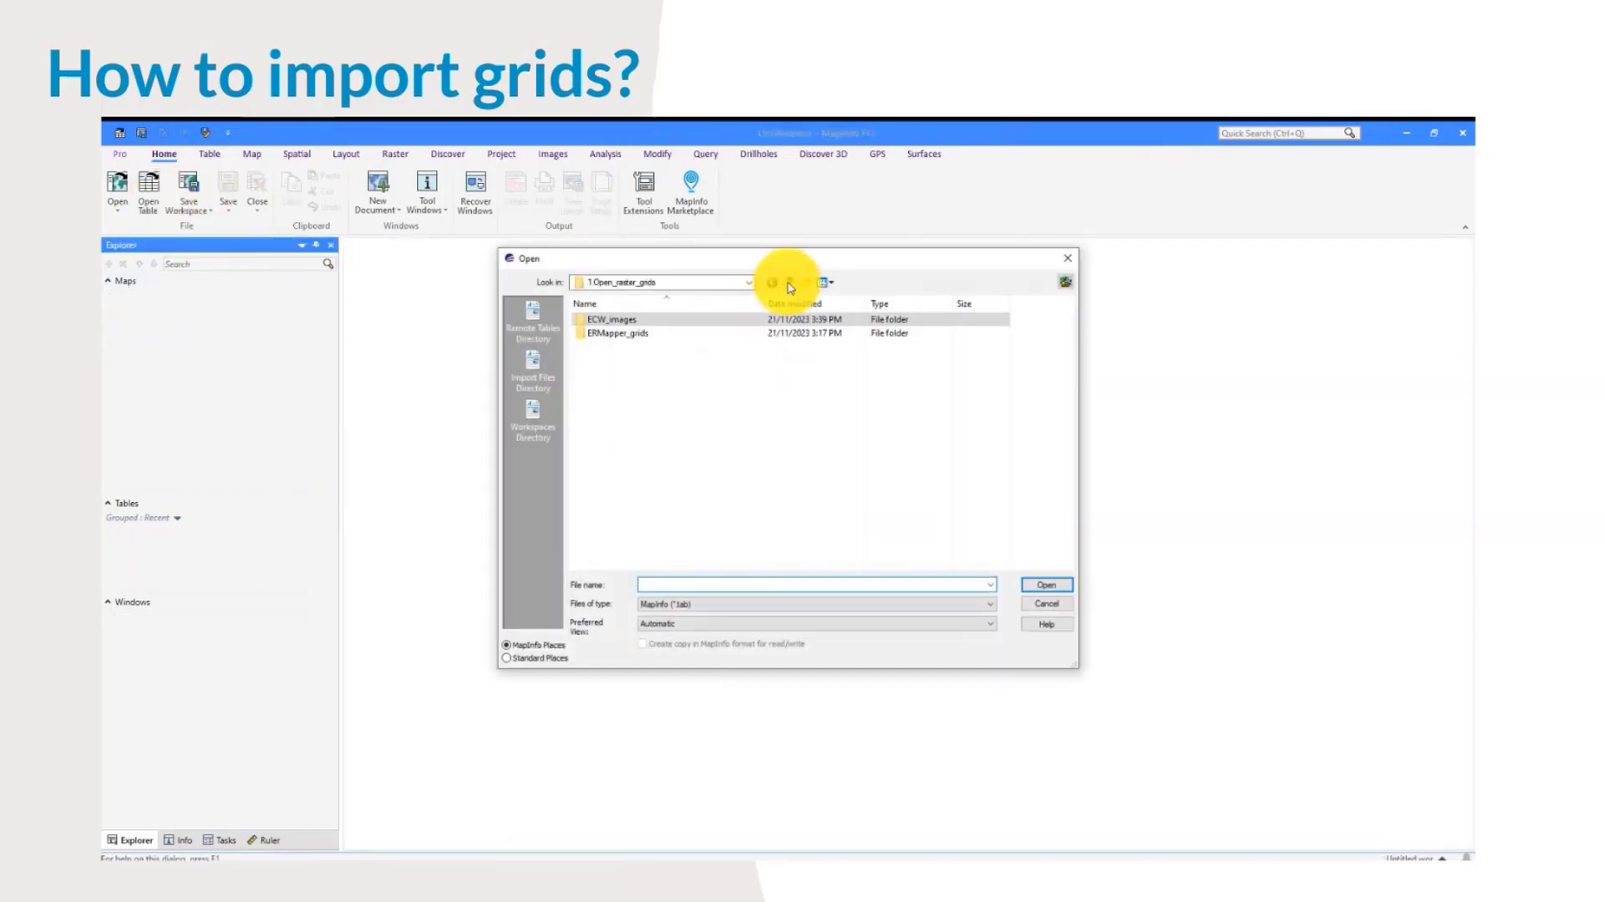
pyautogui.doubleClick(655, 334)
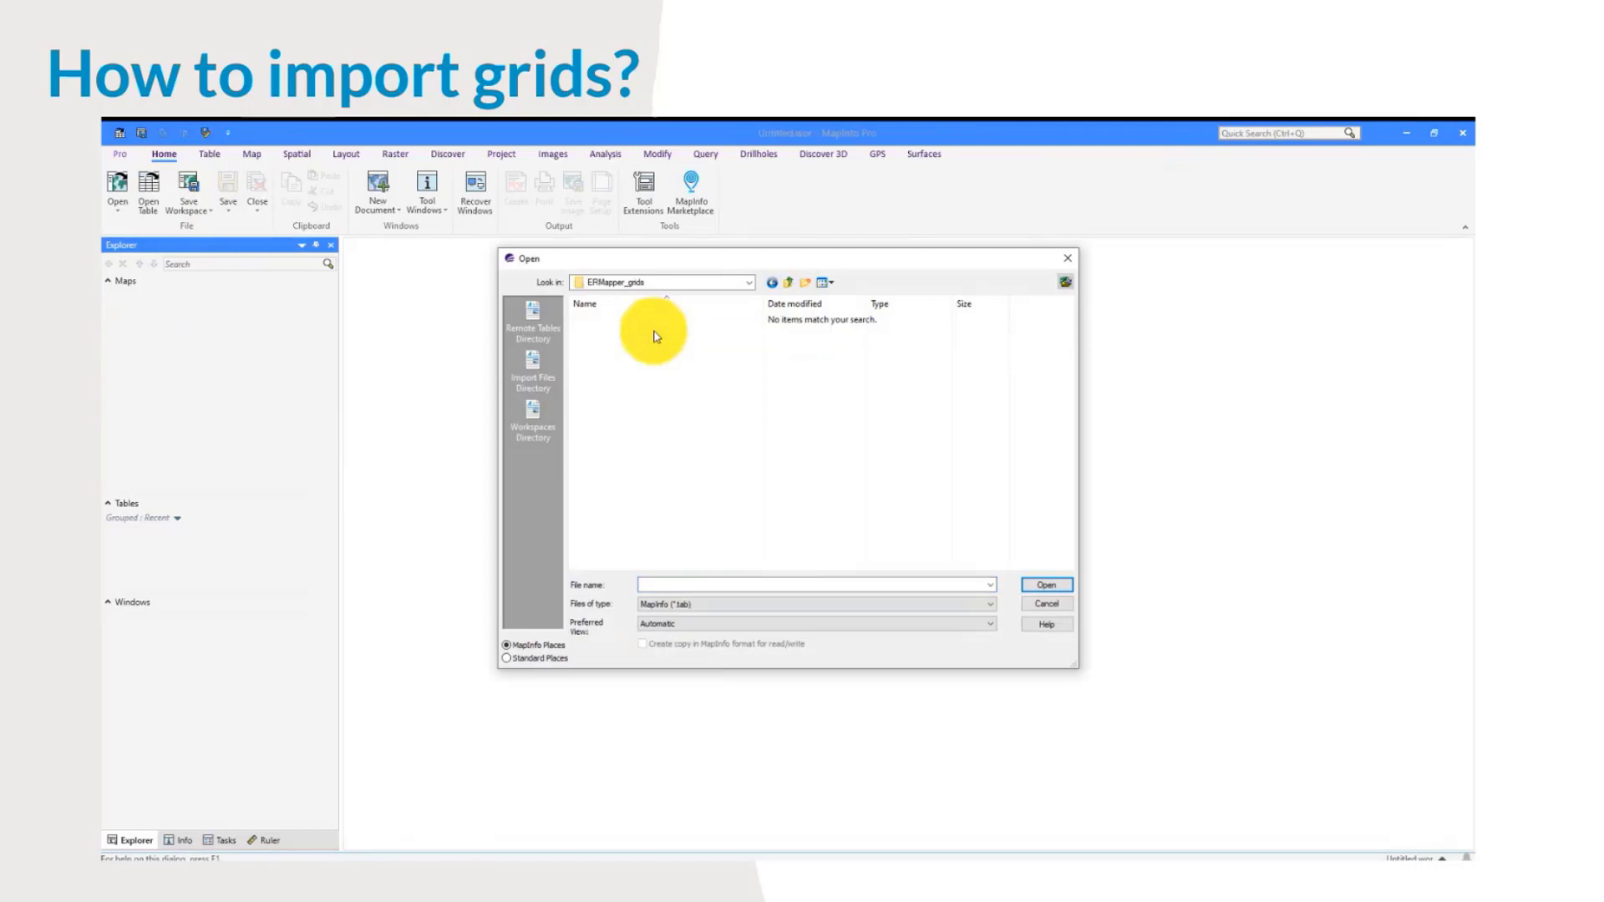
pyautogui.click(795, 605)
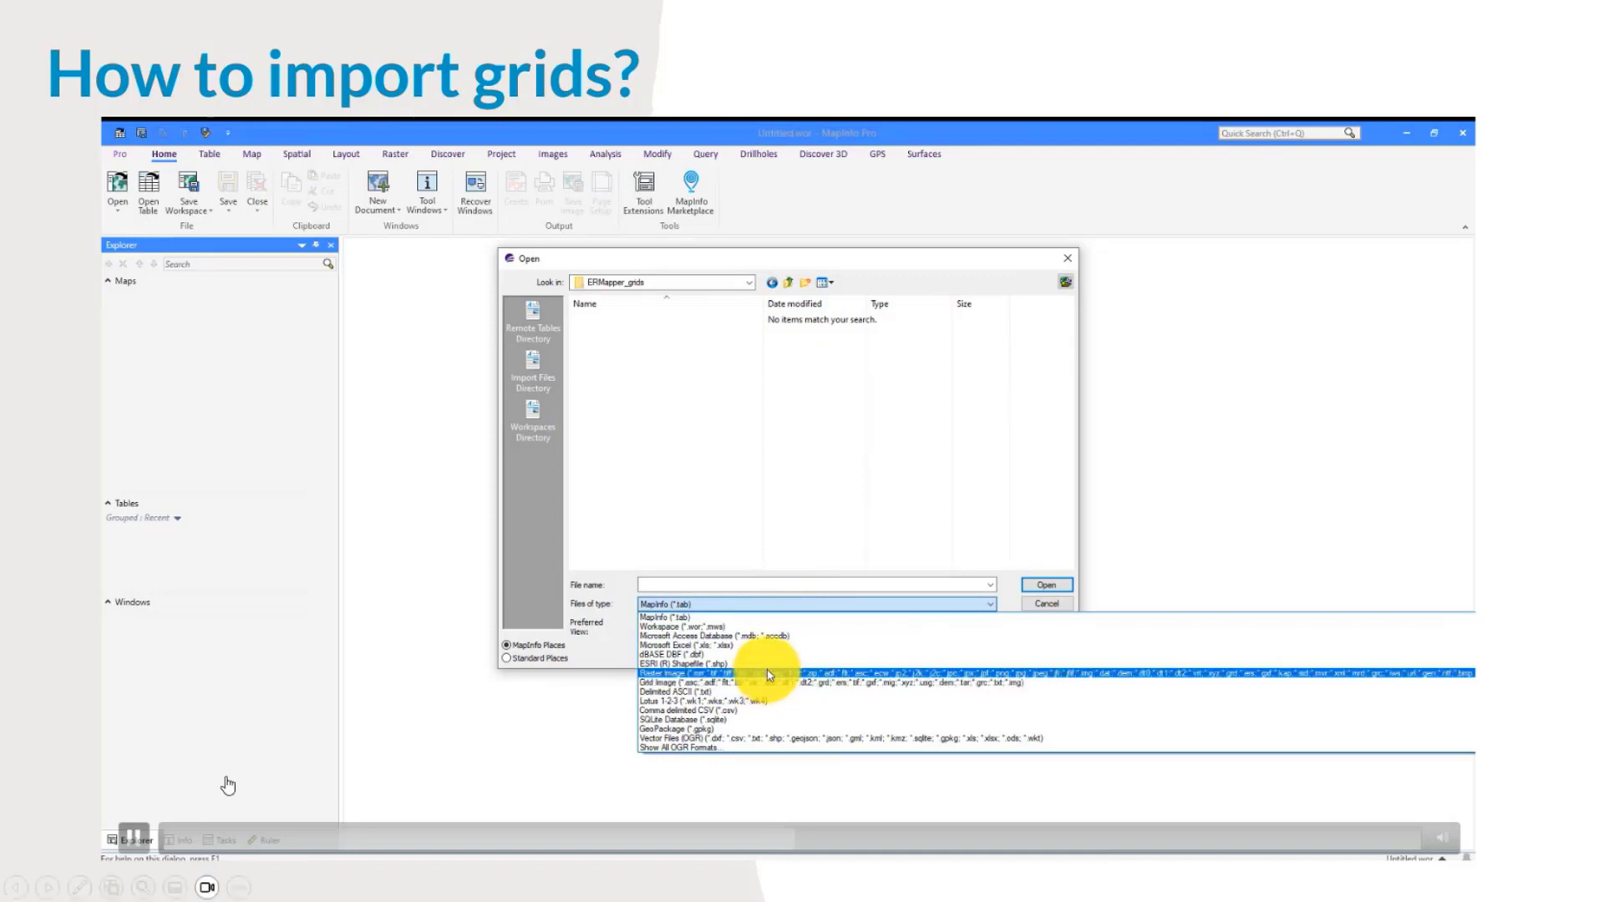
pyautogui.click(765, 673)
pyautogui.moveTo(764, 299); pyautogui.dragTo(857, 303)
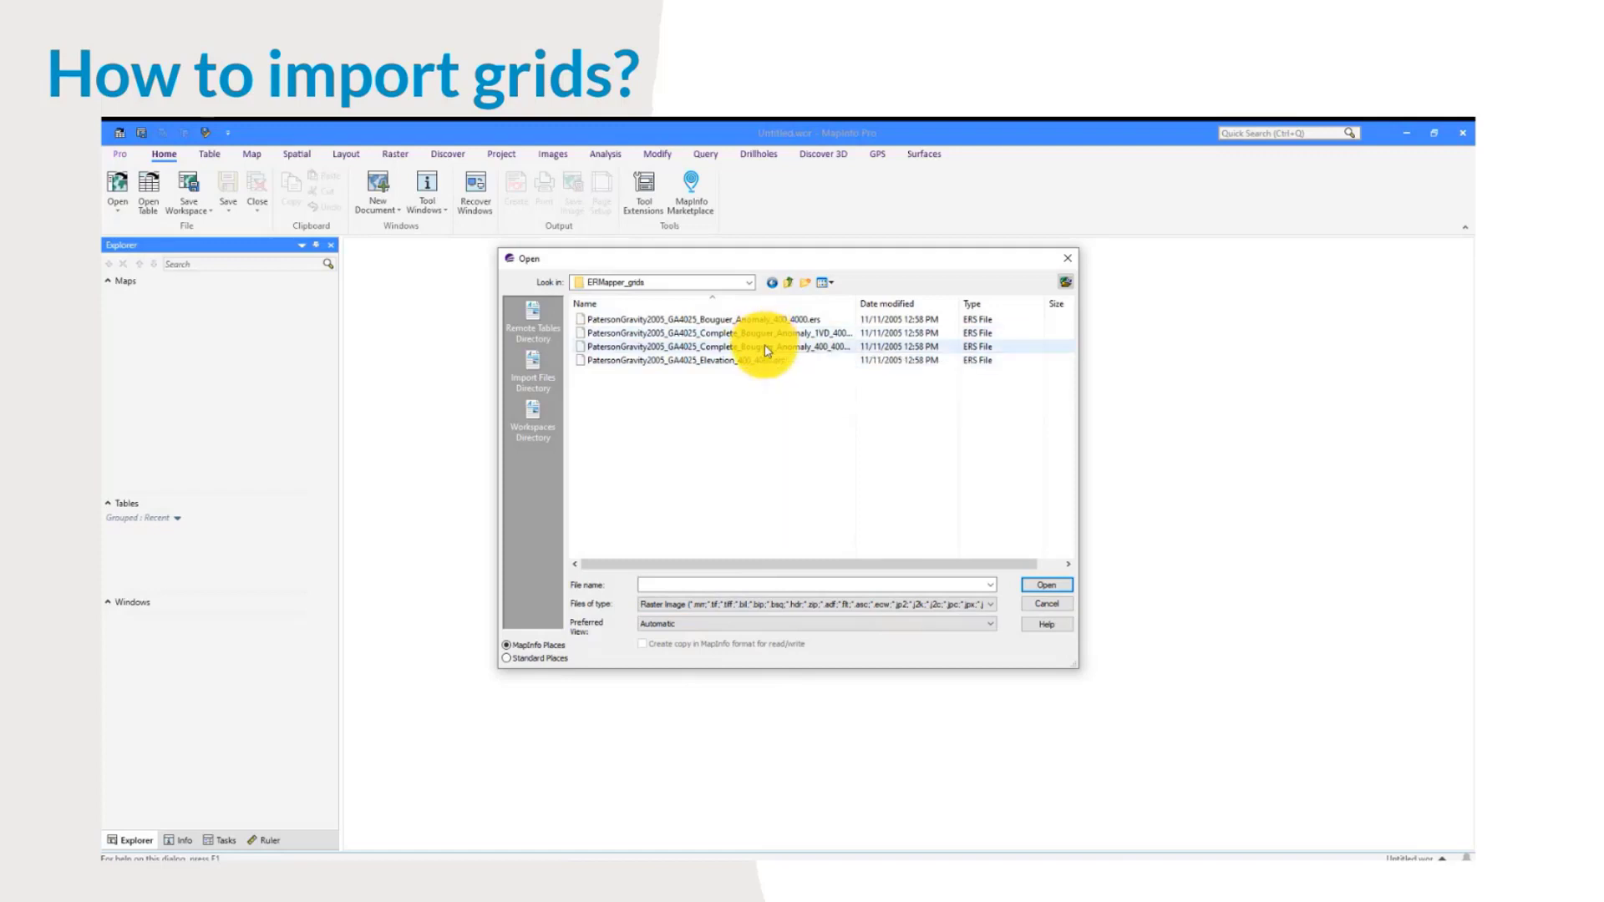
pyautogui.click(762, 320)
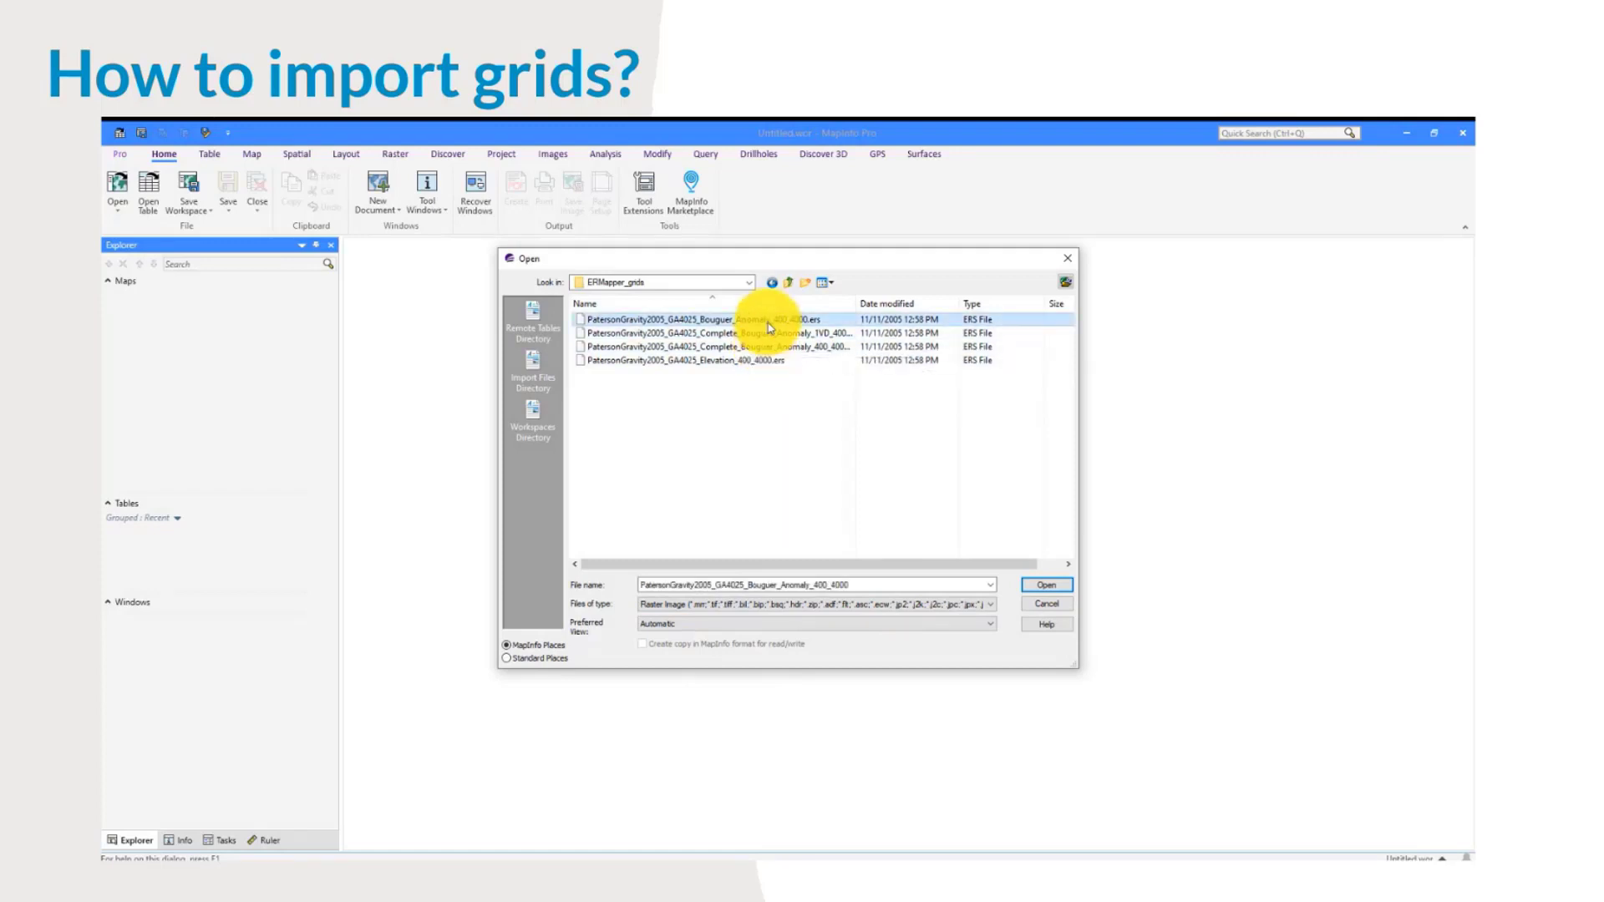
pyautogui.click(1046, 586)
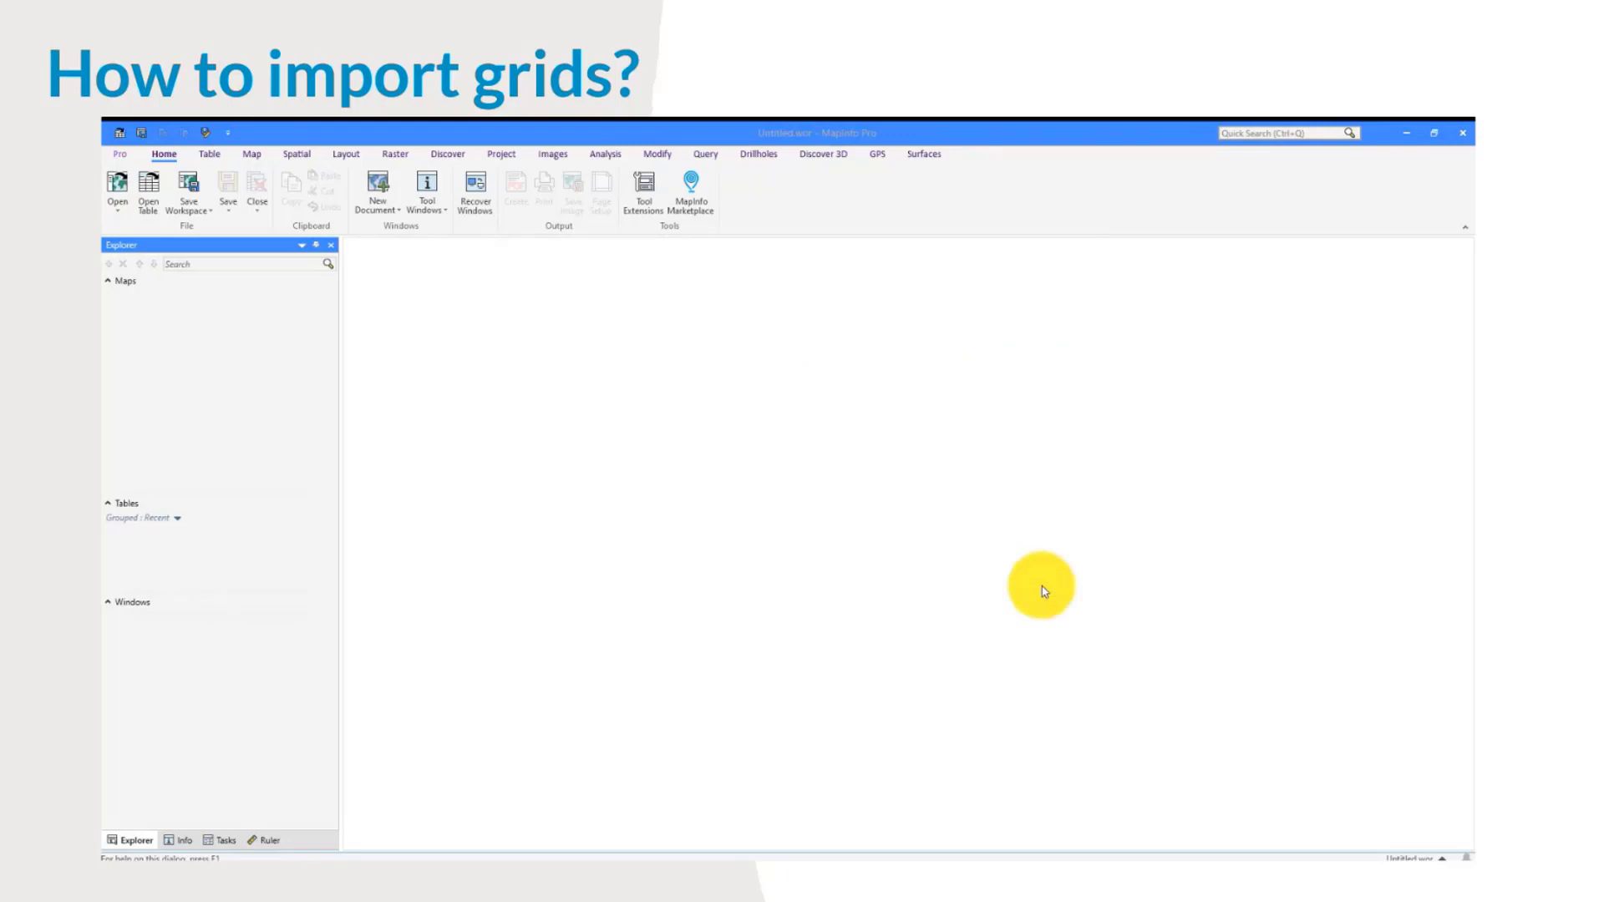
# Step: Load the Bouguer anomaly grid into Geophysical Filters and add an FFT Vertical Derivative Filter of order 1
pyautogui.moveTo(341, 374); pyautogui.dragTo(319, 372)
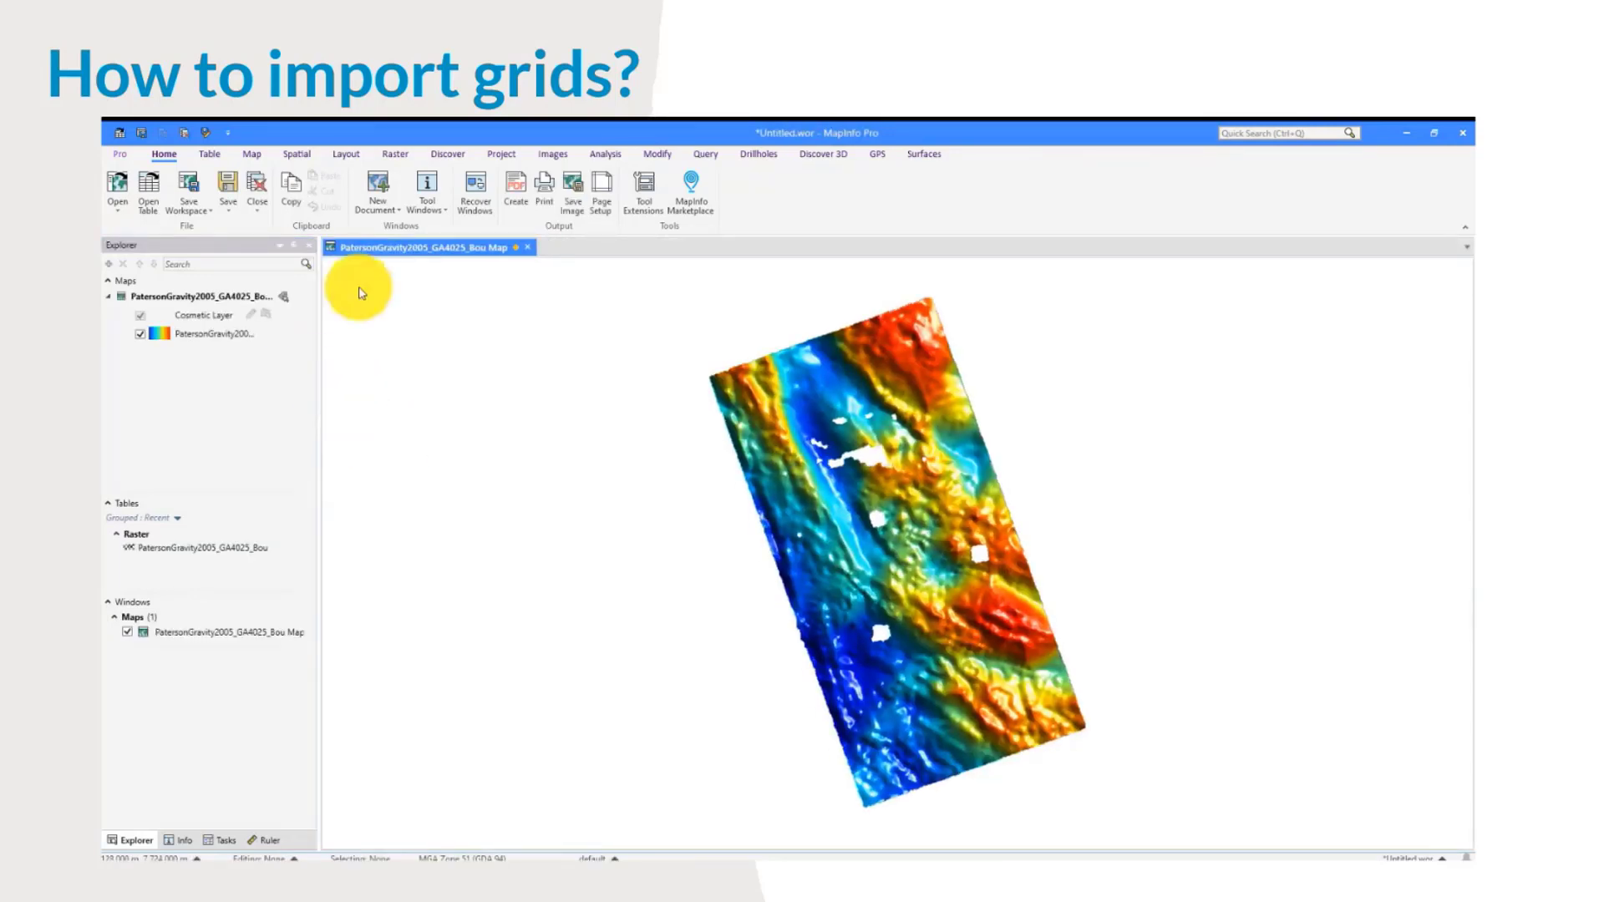
pyautogui.click(389, 157)
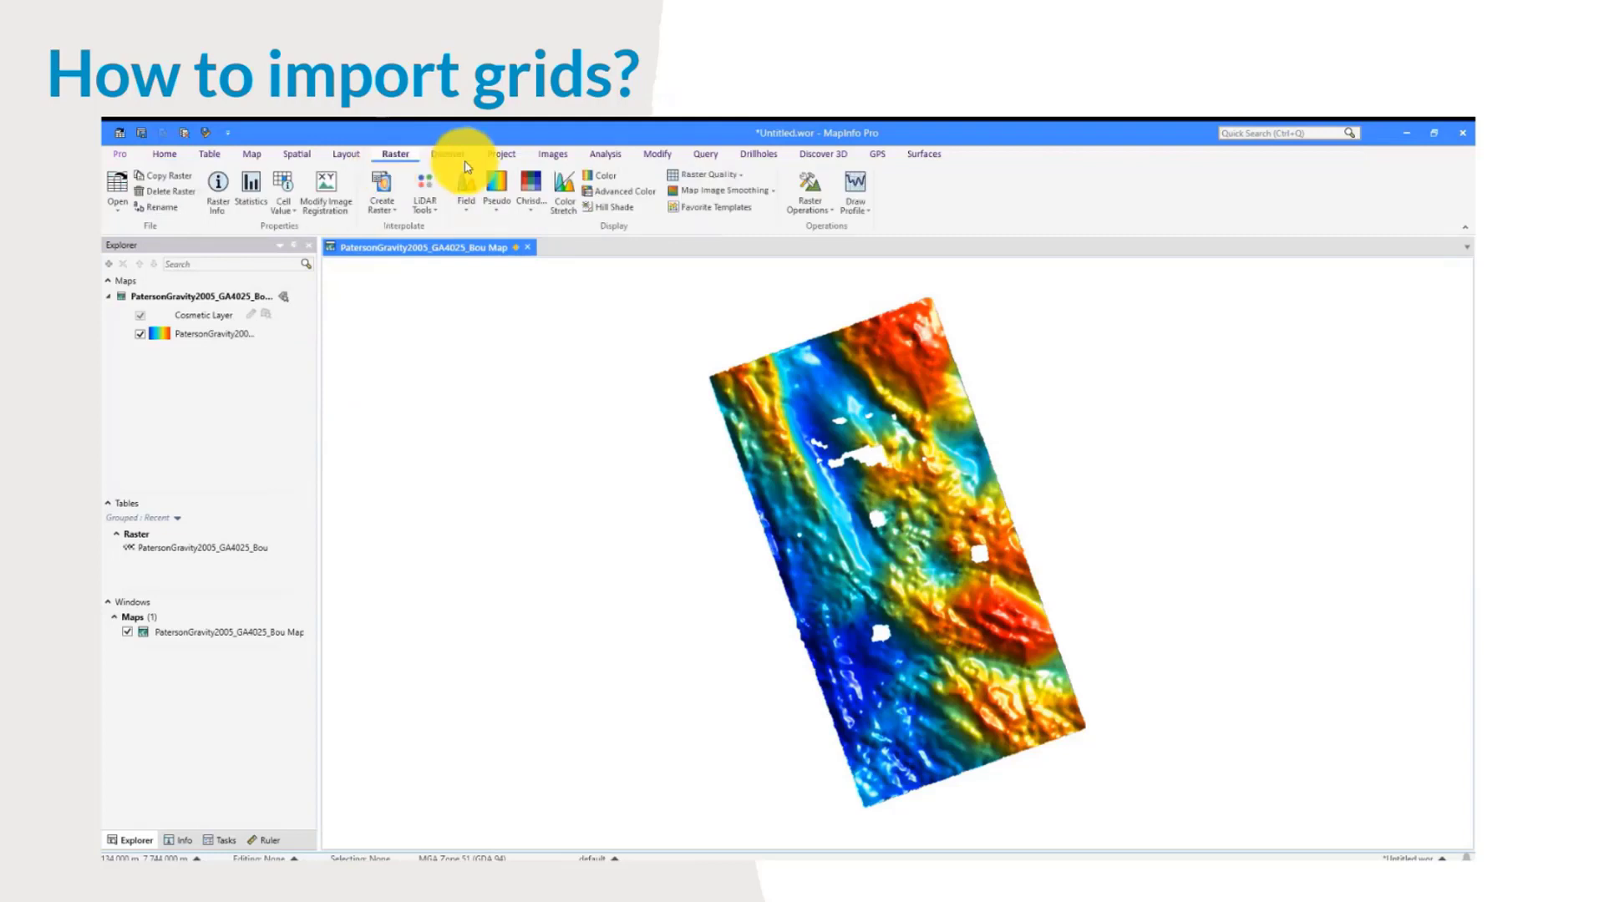
pyautogui.click(604, 157)
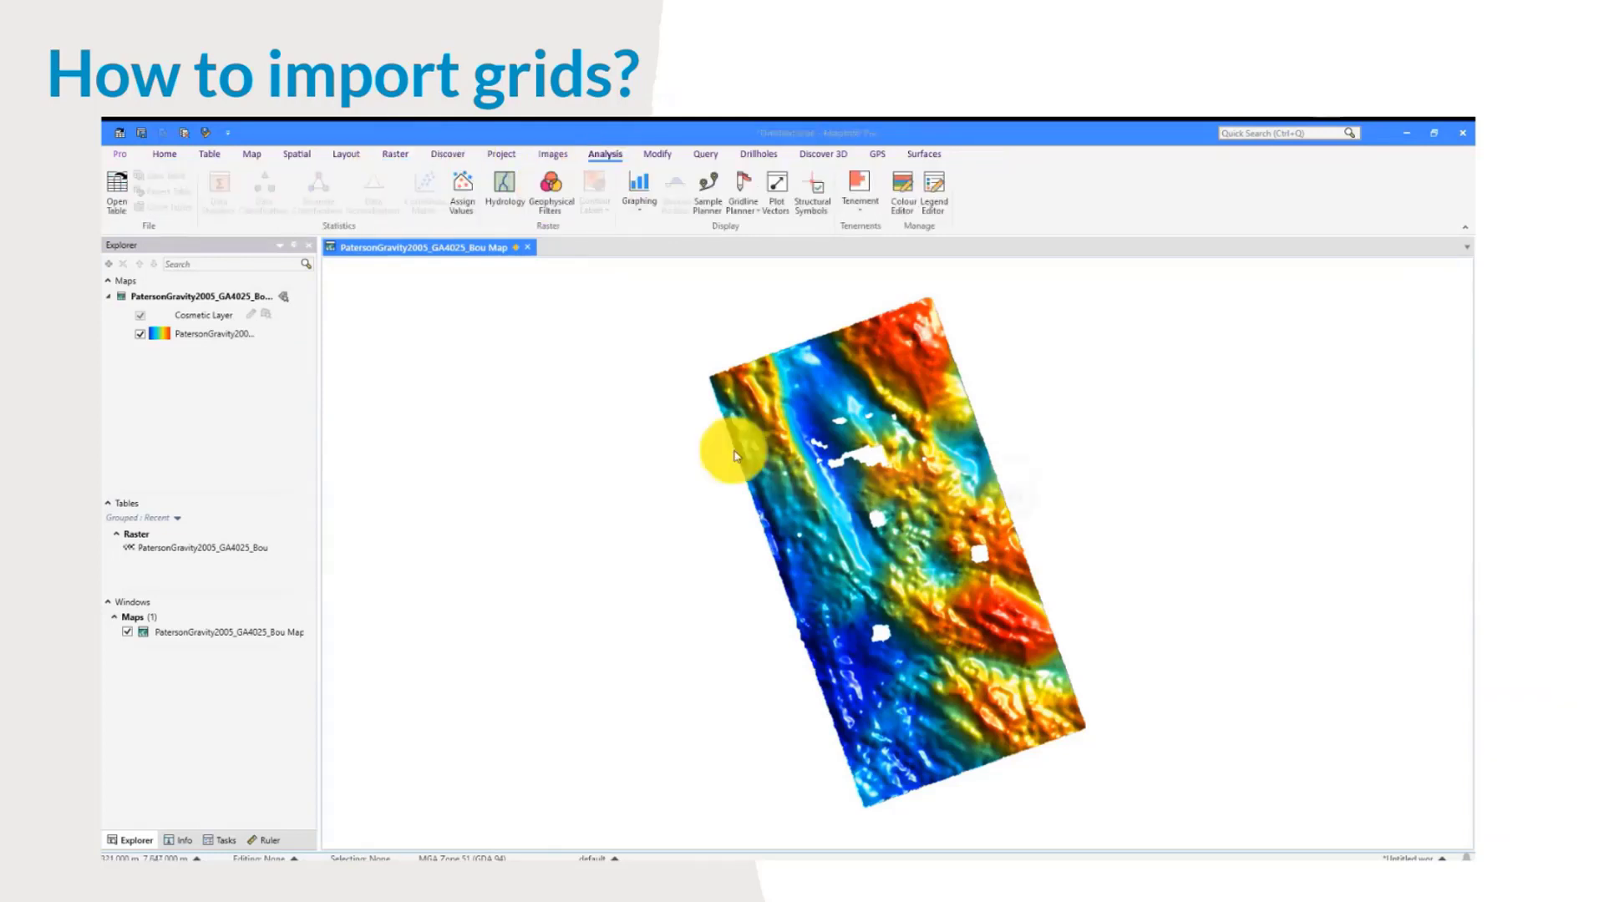
pyautogui.click(629, 384)
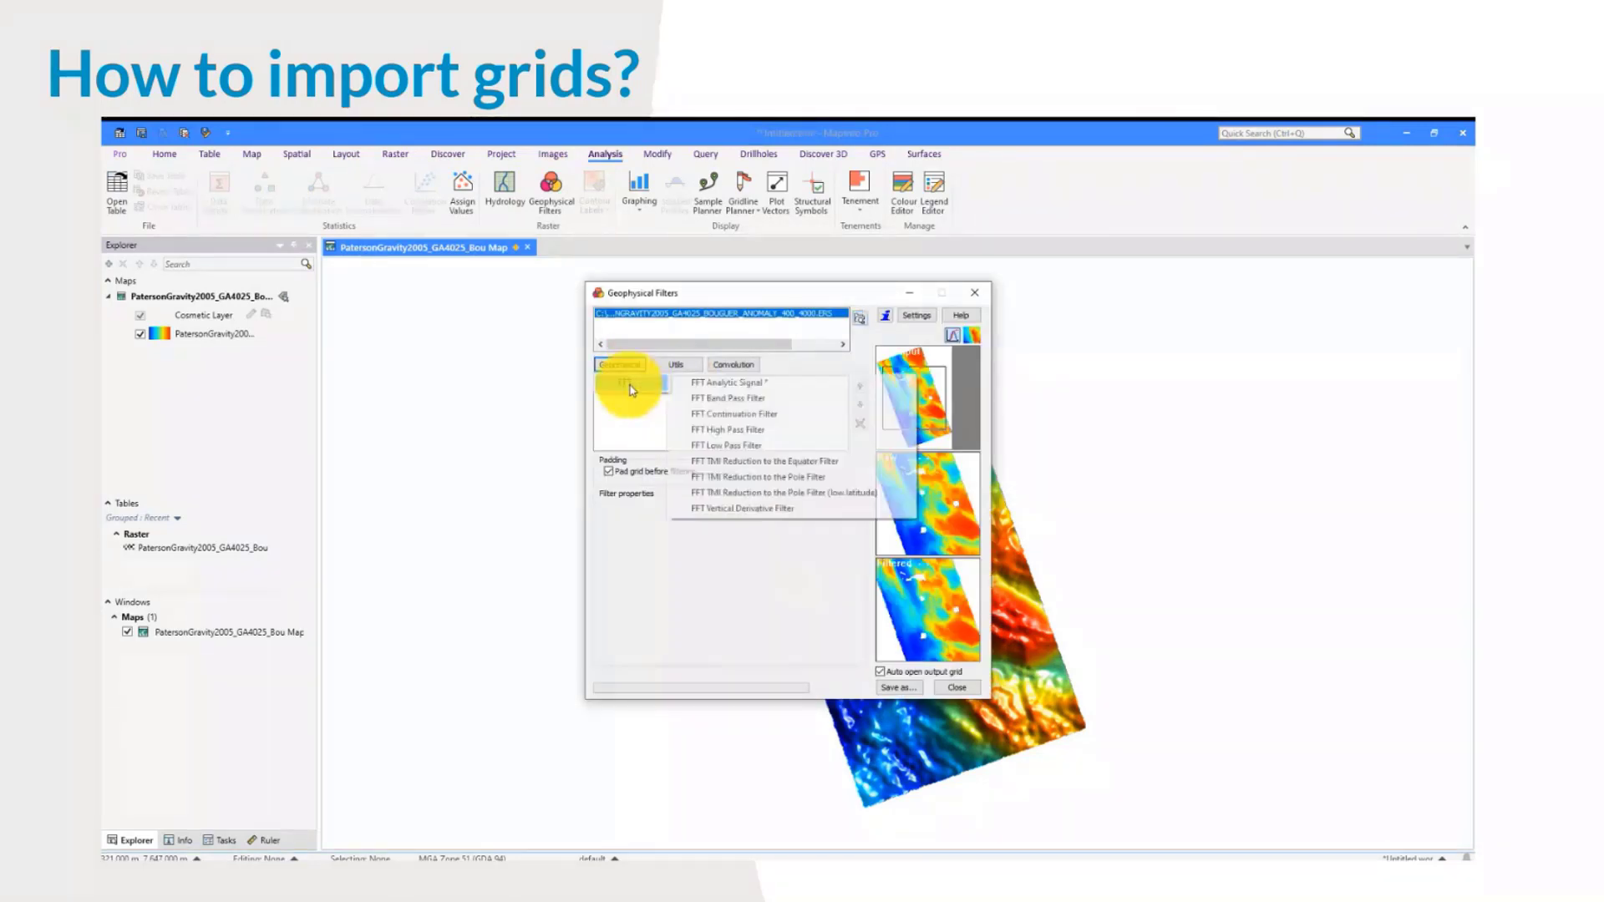
pyautogui.click(660, 392)
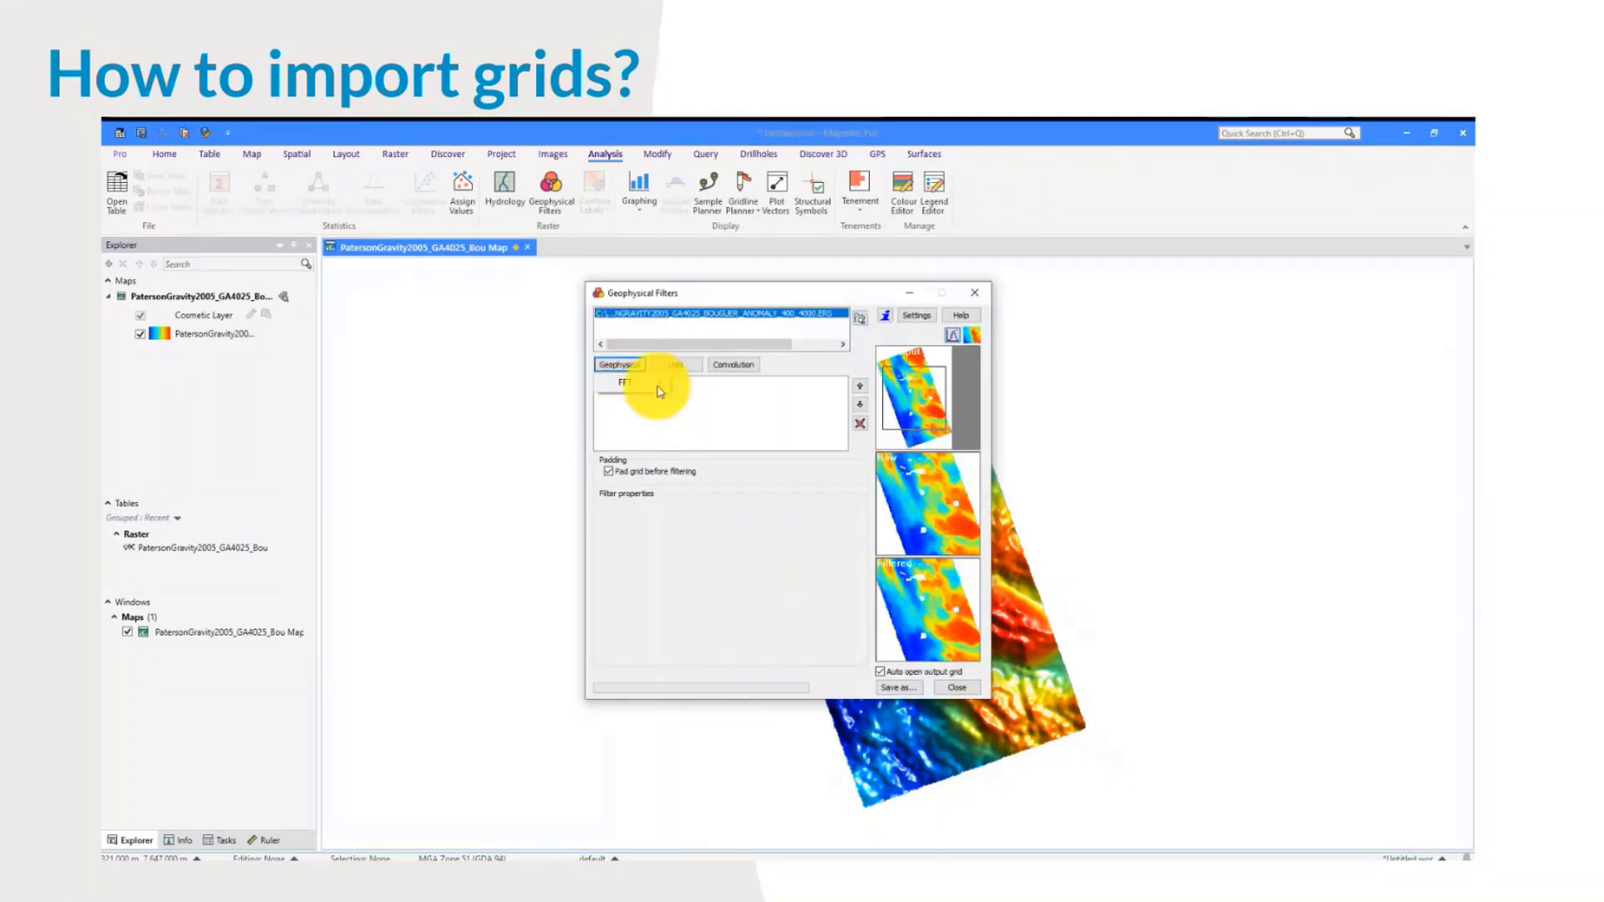
pyautogui.click(660, 391)
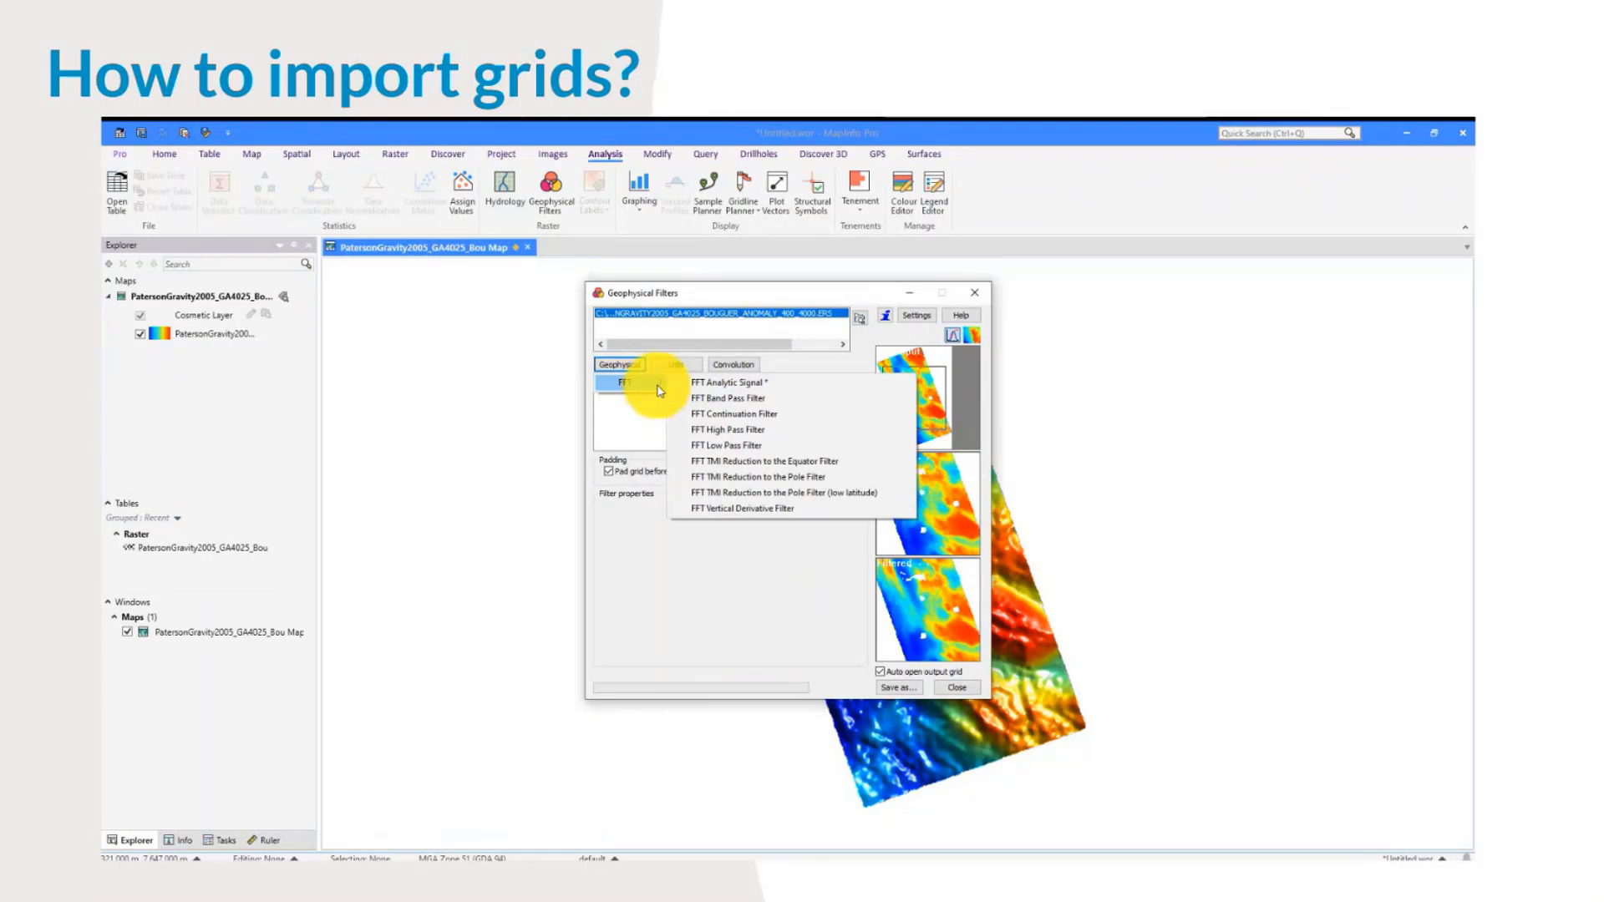
pyautogui.click(726, 507)
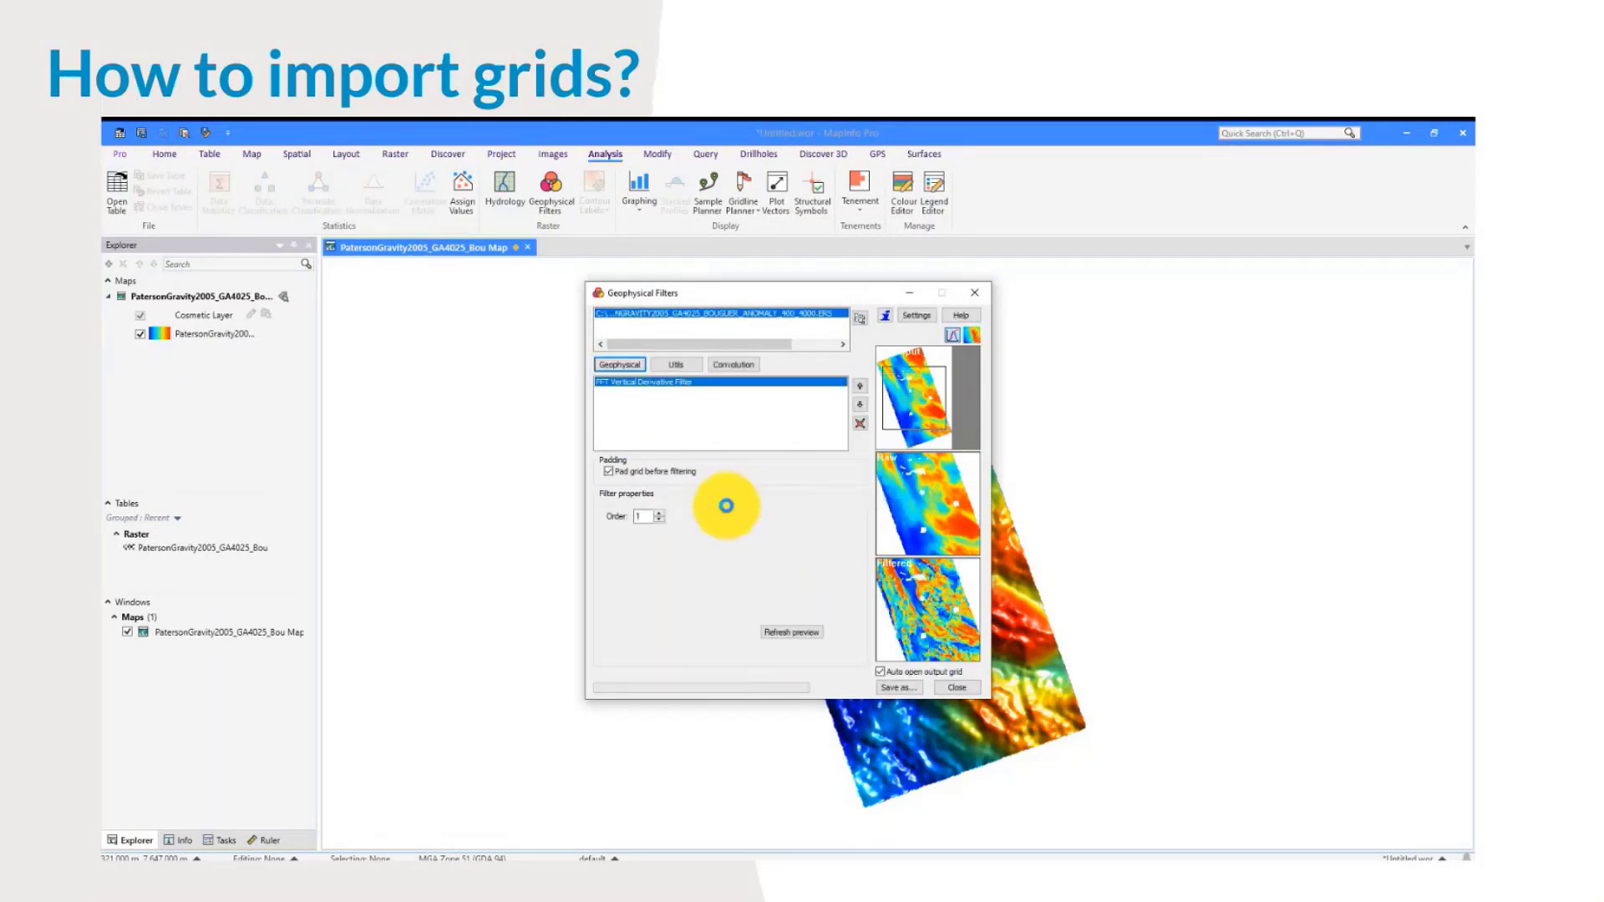
# Step: Save the filtered grid as PatersonGravity2005_GA4025_Bouguer_Anomaly_400_4000_1VD_webinar in the ERMapper_grids folder, in ERMapper grid format
pyautogui.click(888, 690)
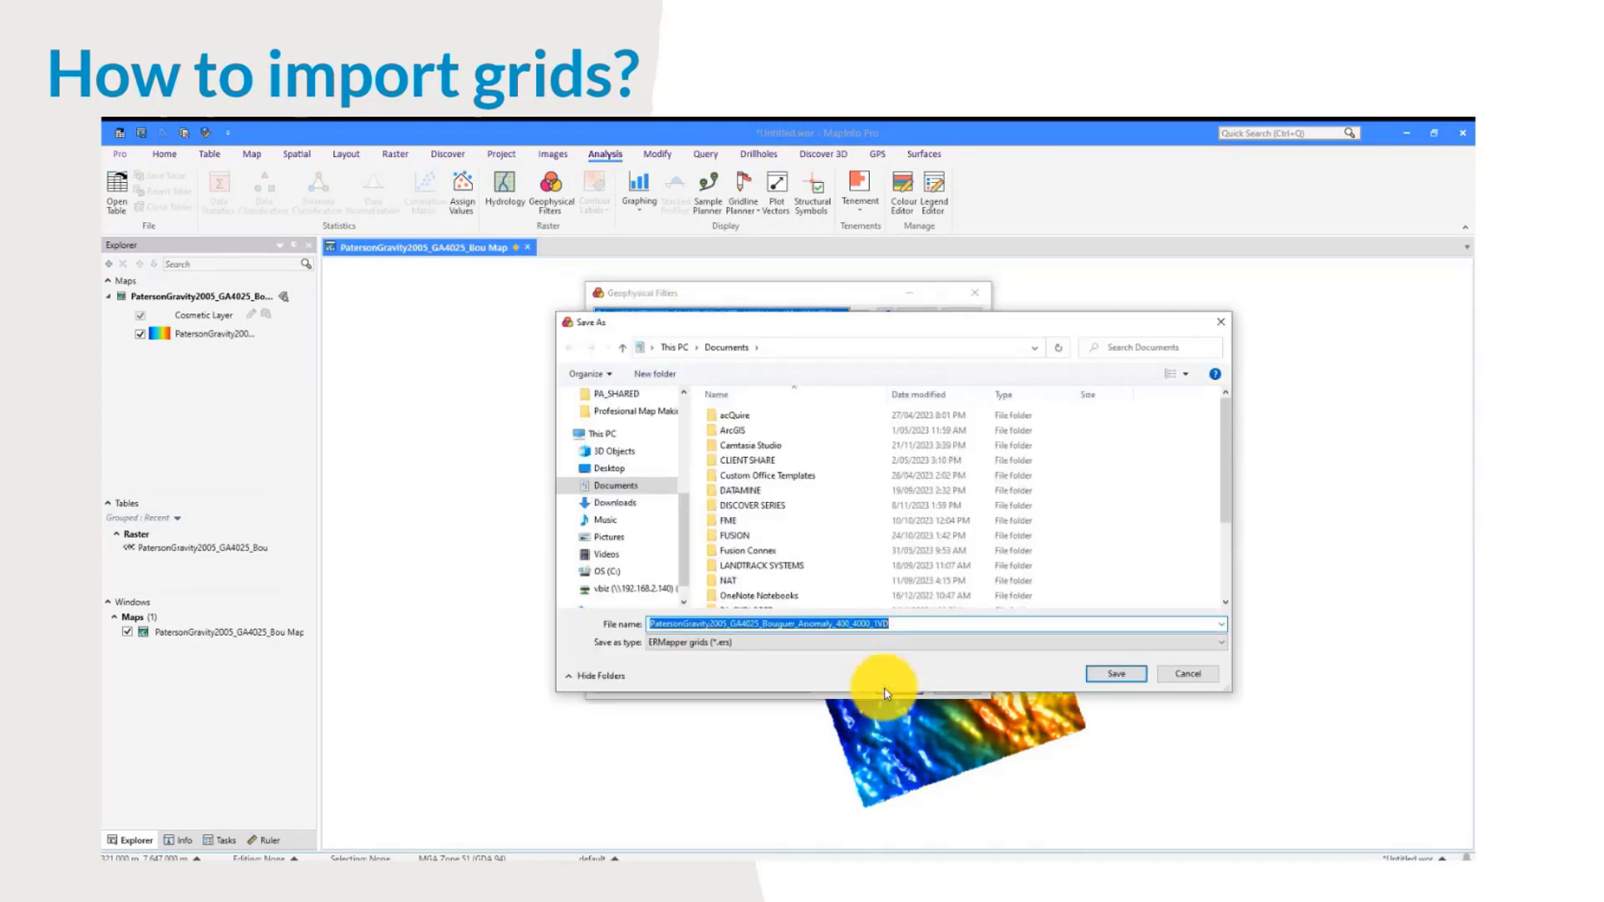
pyautogui.click(912, 623)
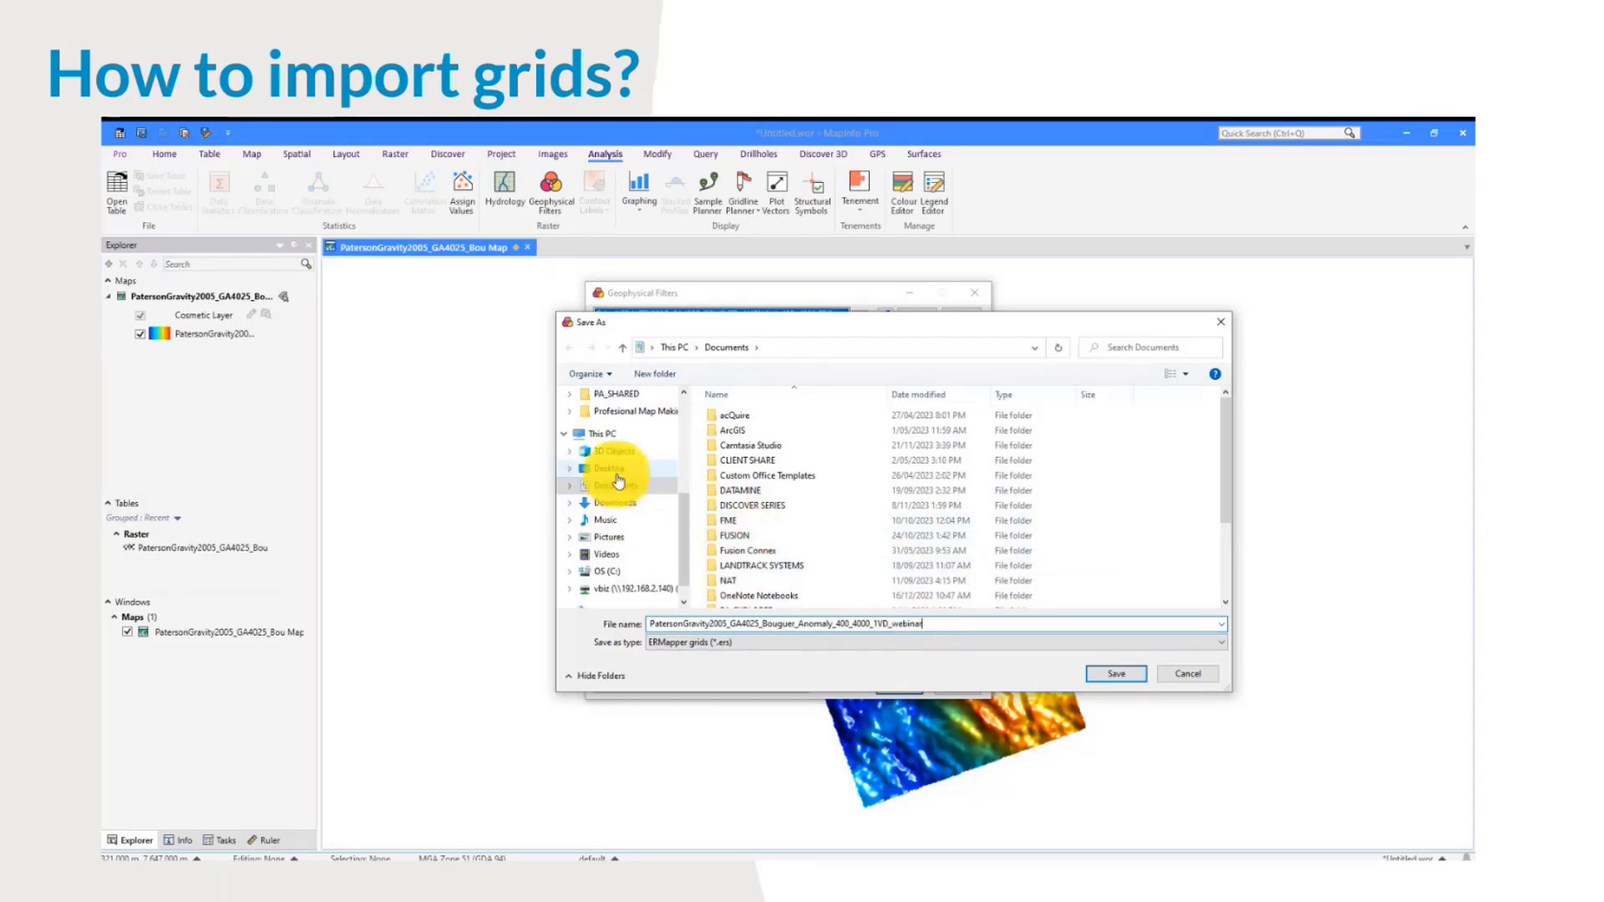
pyautogui.click(610, 468)
pyautogui.doubleClick(752, 416)
pyautogui.doubleClick(761, 416)
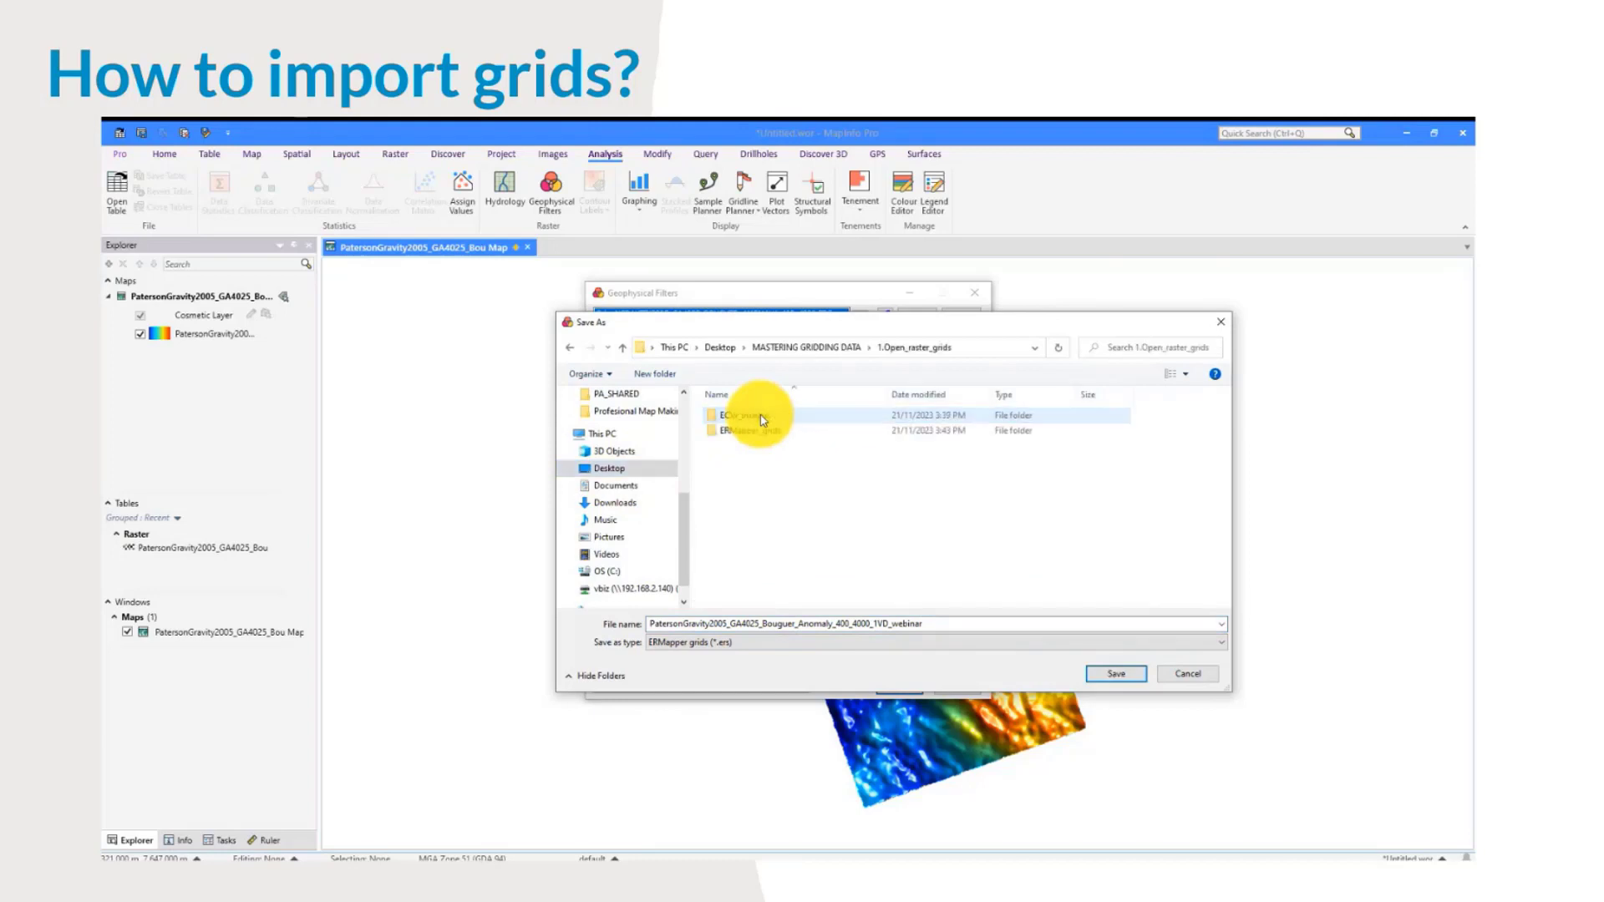
pyautogui.doubleClick(750, 430)
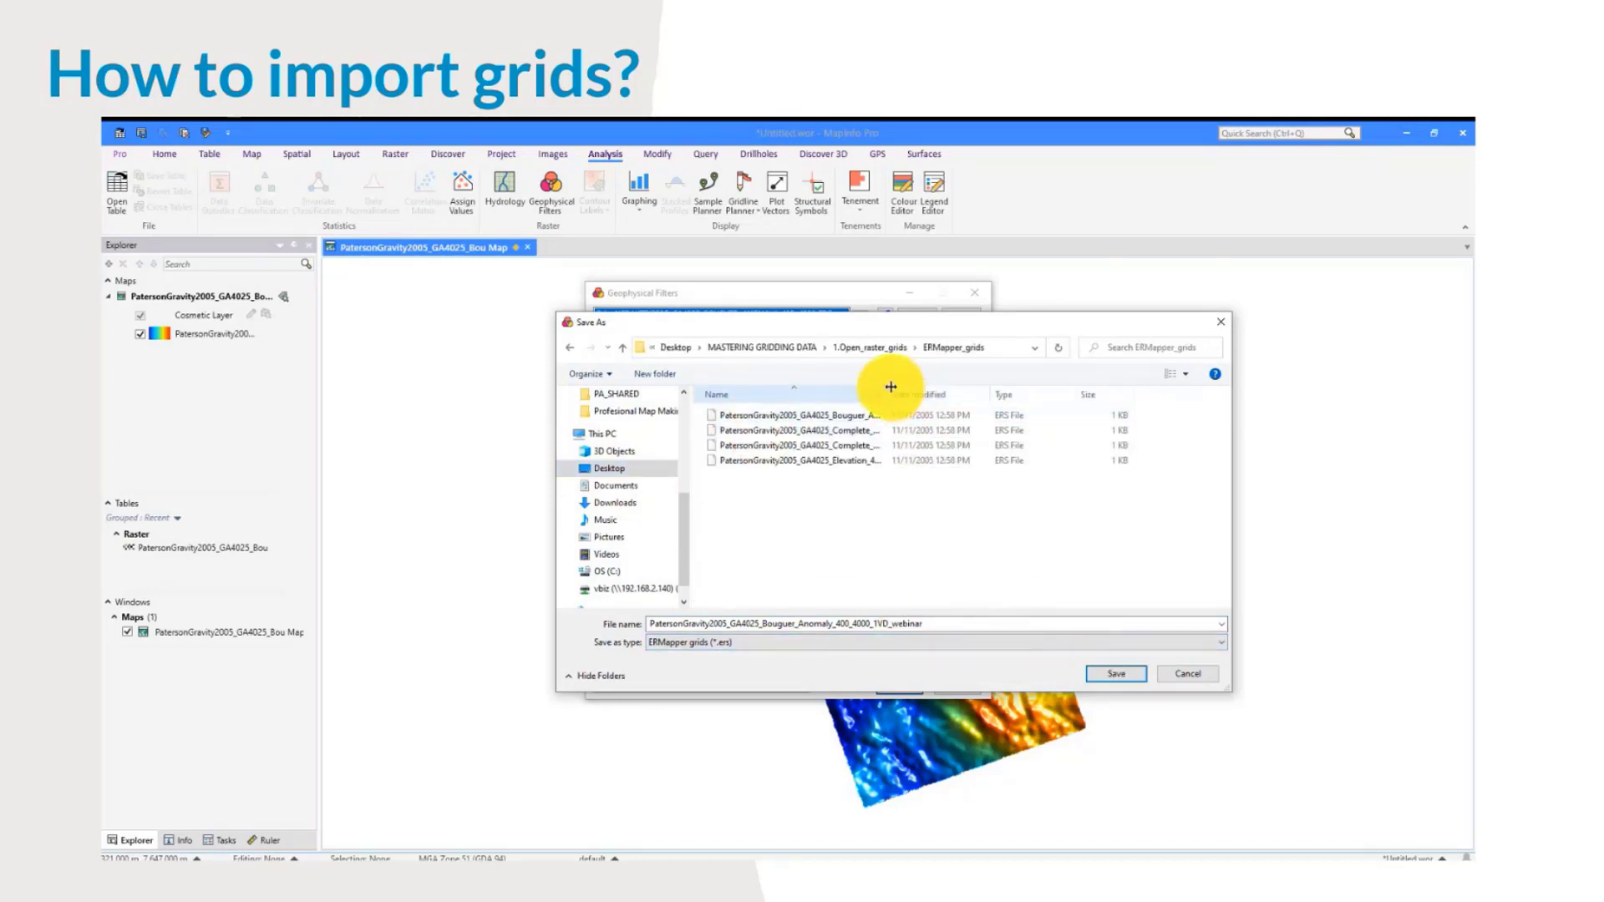
pyautogui.click(1116, 674)
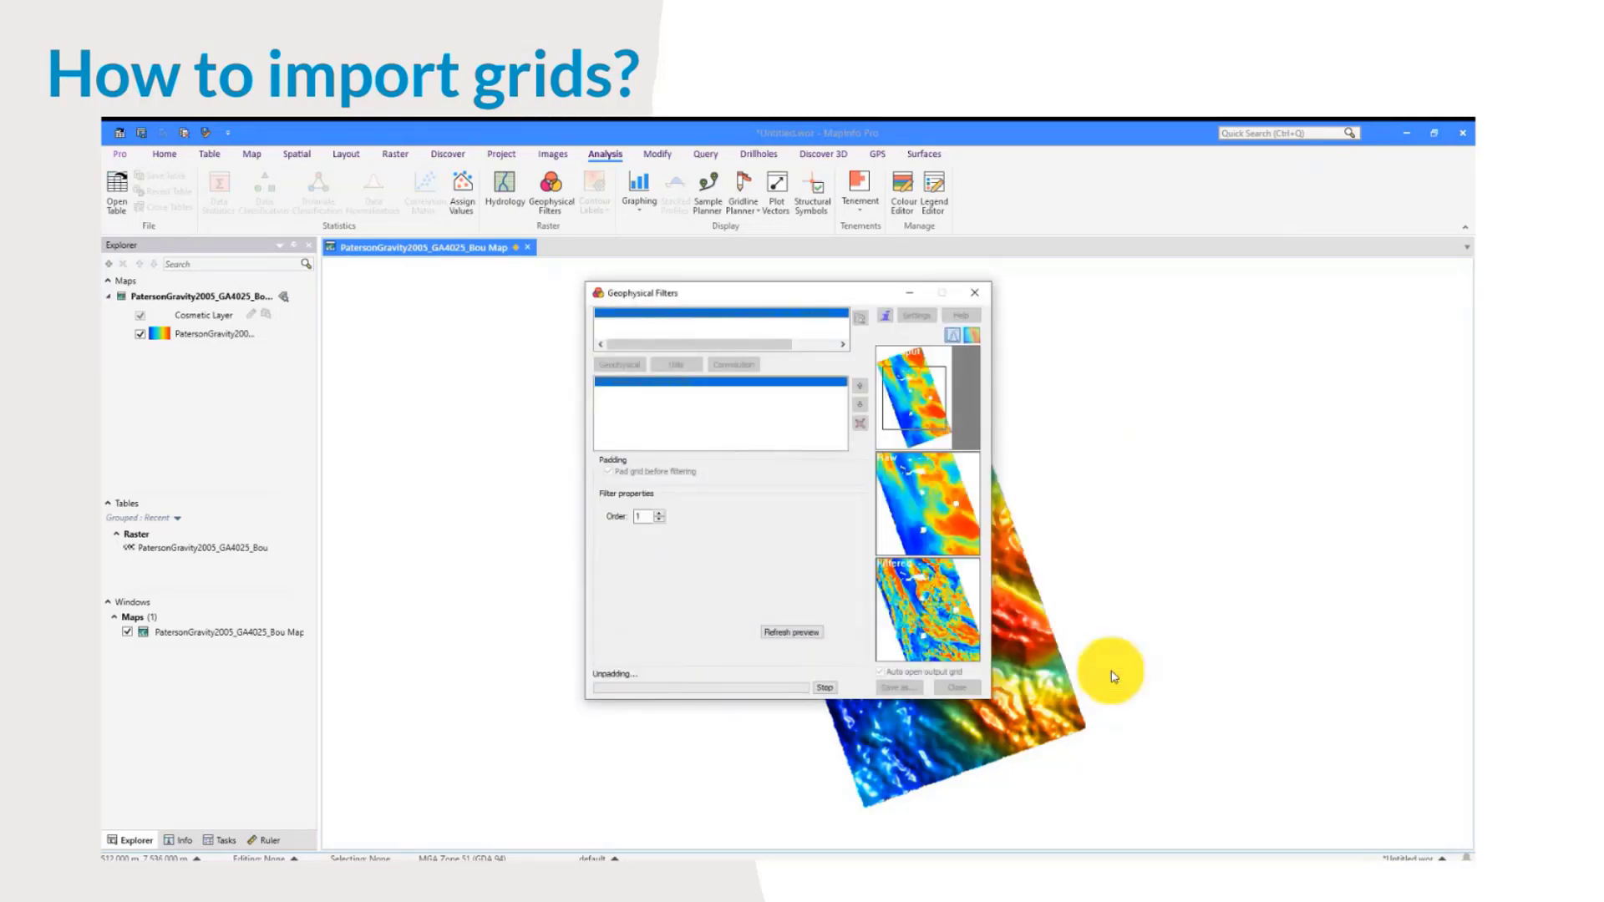
# Step: Close Geophysical Filters and convert the new vertical derivative layer from a Surfaces grid to a Raster compatible layer
pyautogui.click(982, 294)
pyautogui.moveTo(355, 354); pyautogui.dragTo(389, 355)
pyautogui.click(217, 355)
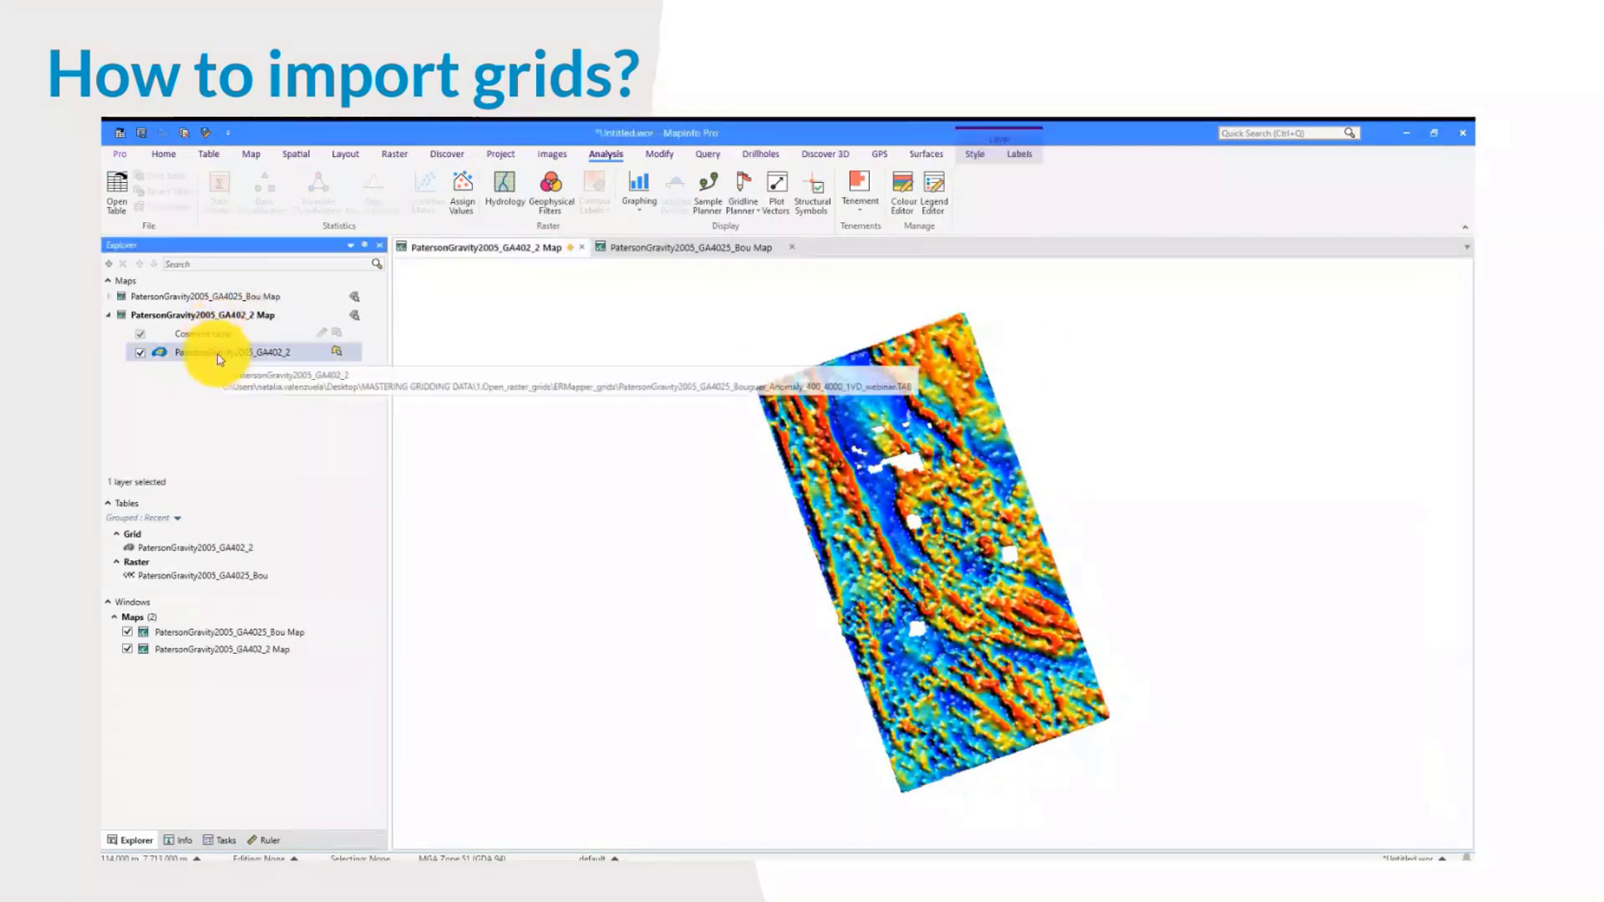
pyautogui.click(394, 154)
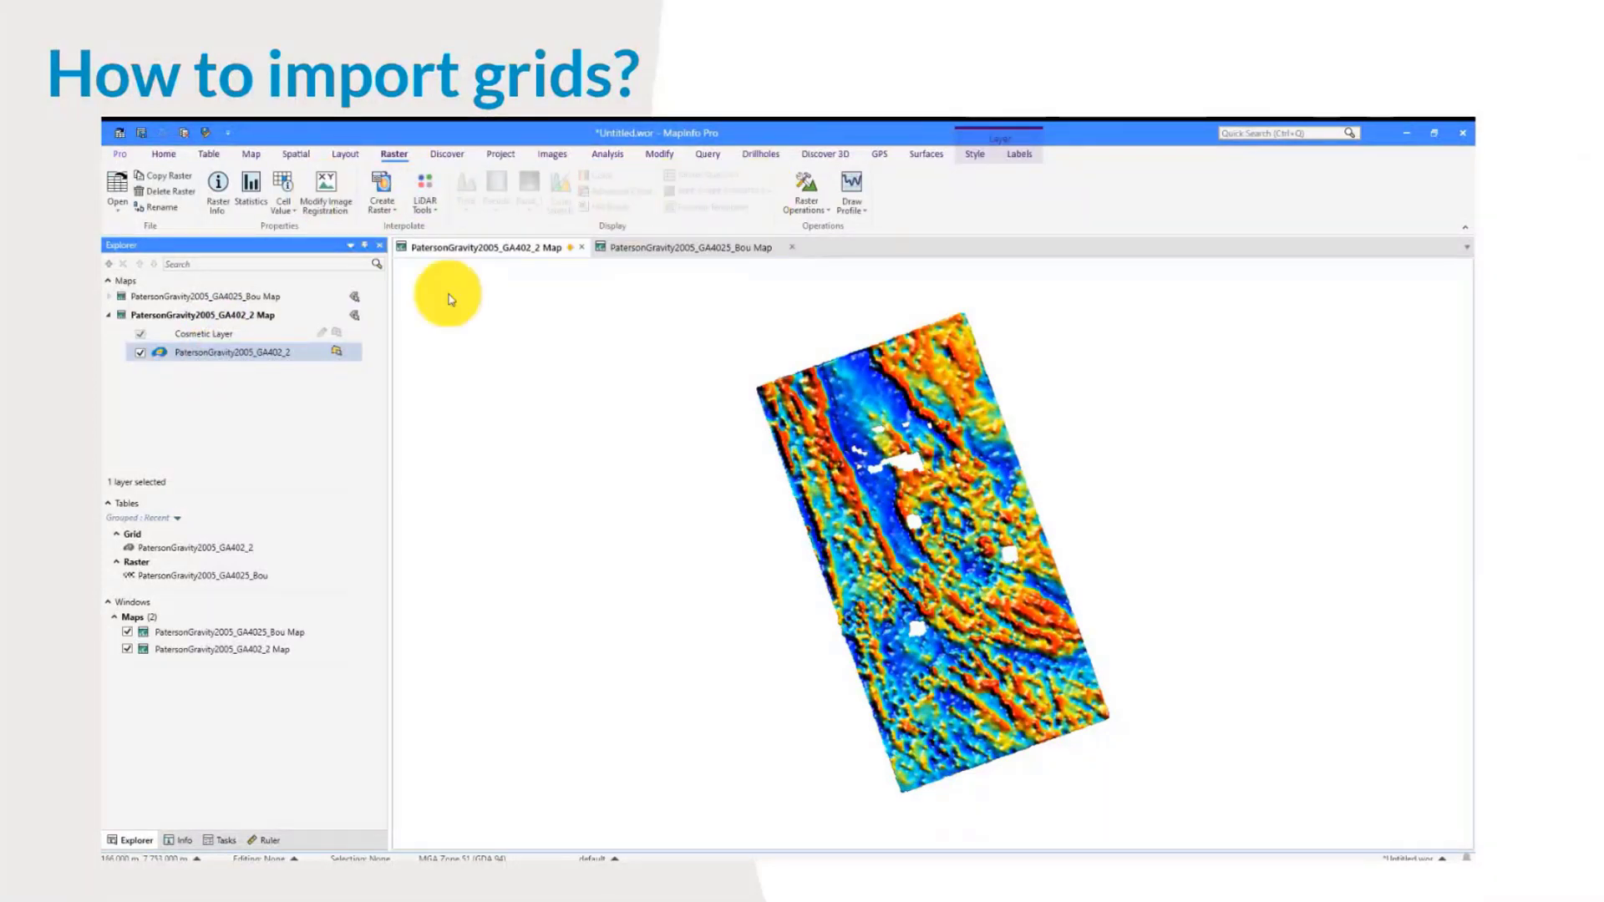
pyautogui.click(929, 154)
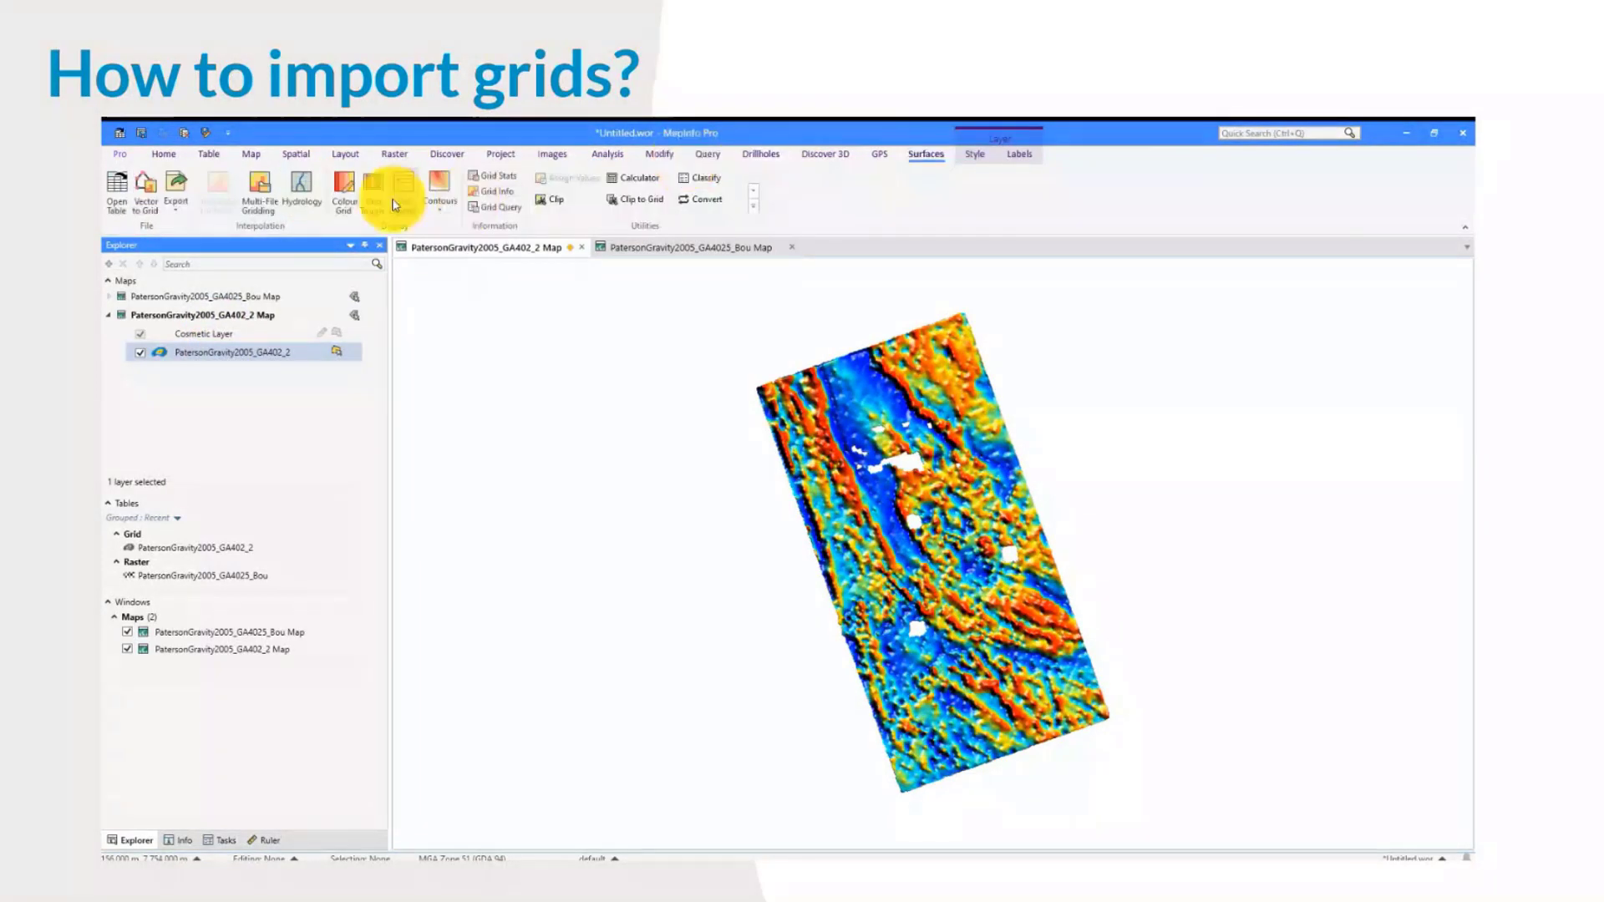
pyautogui.click(378, 201)
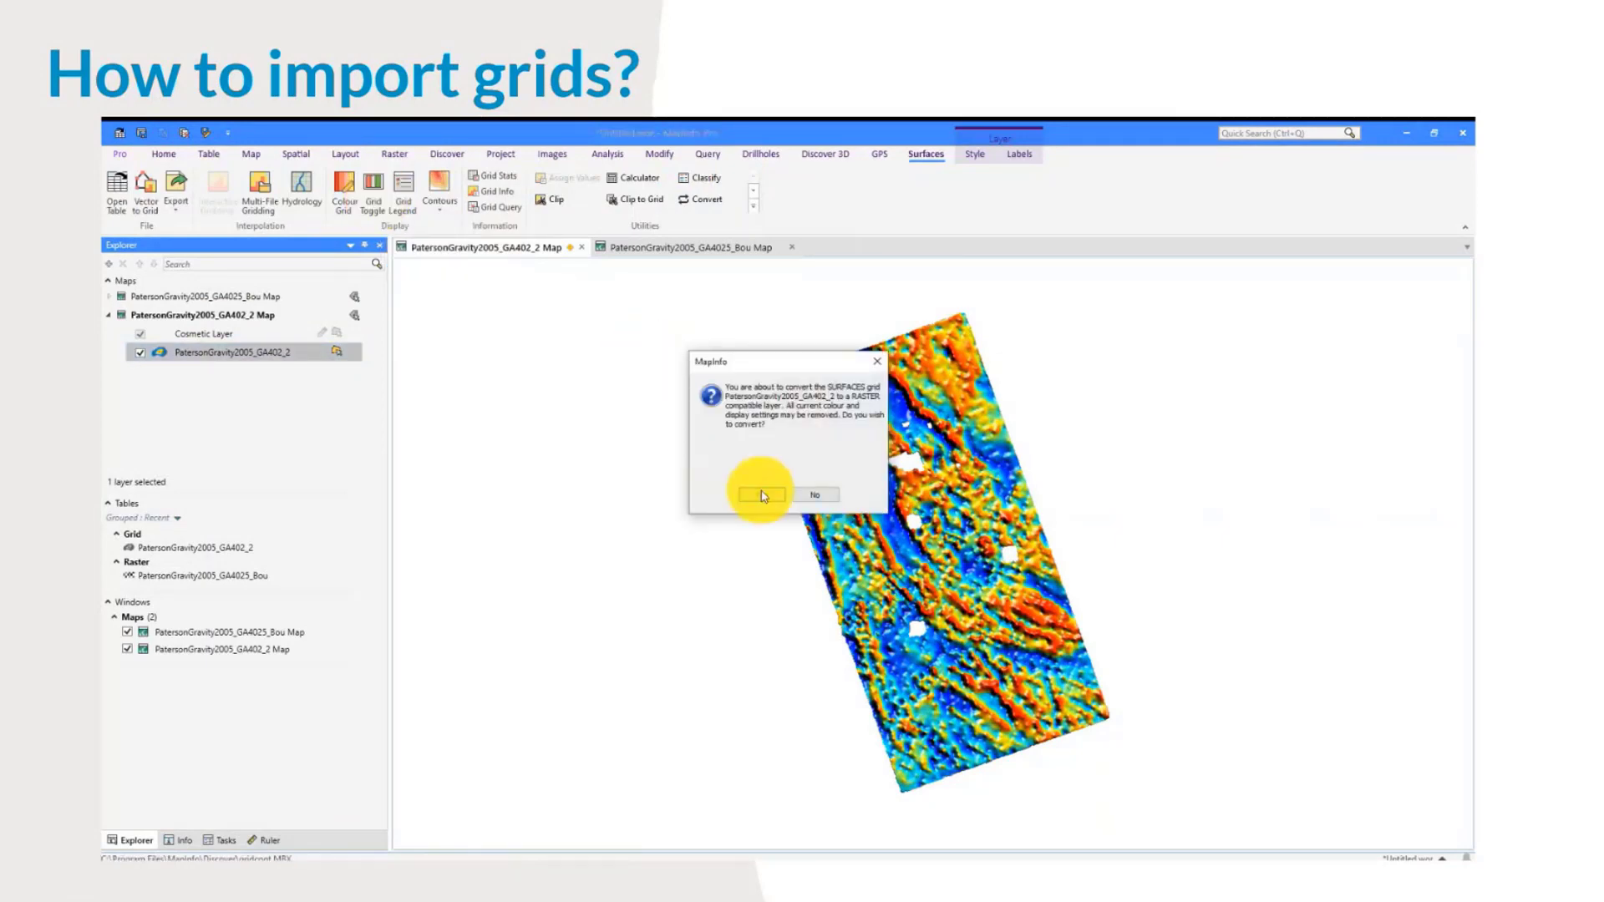
pyautogui.click(762, 496)
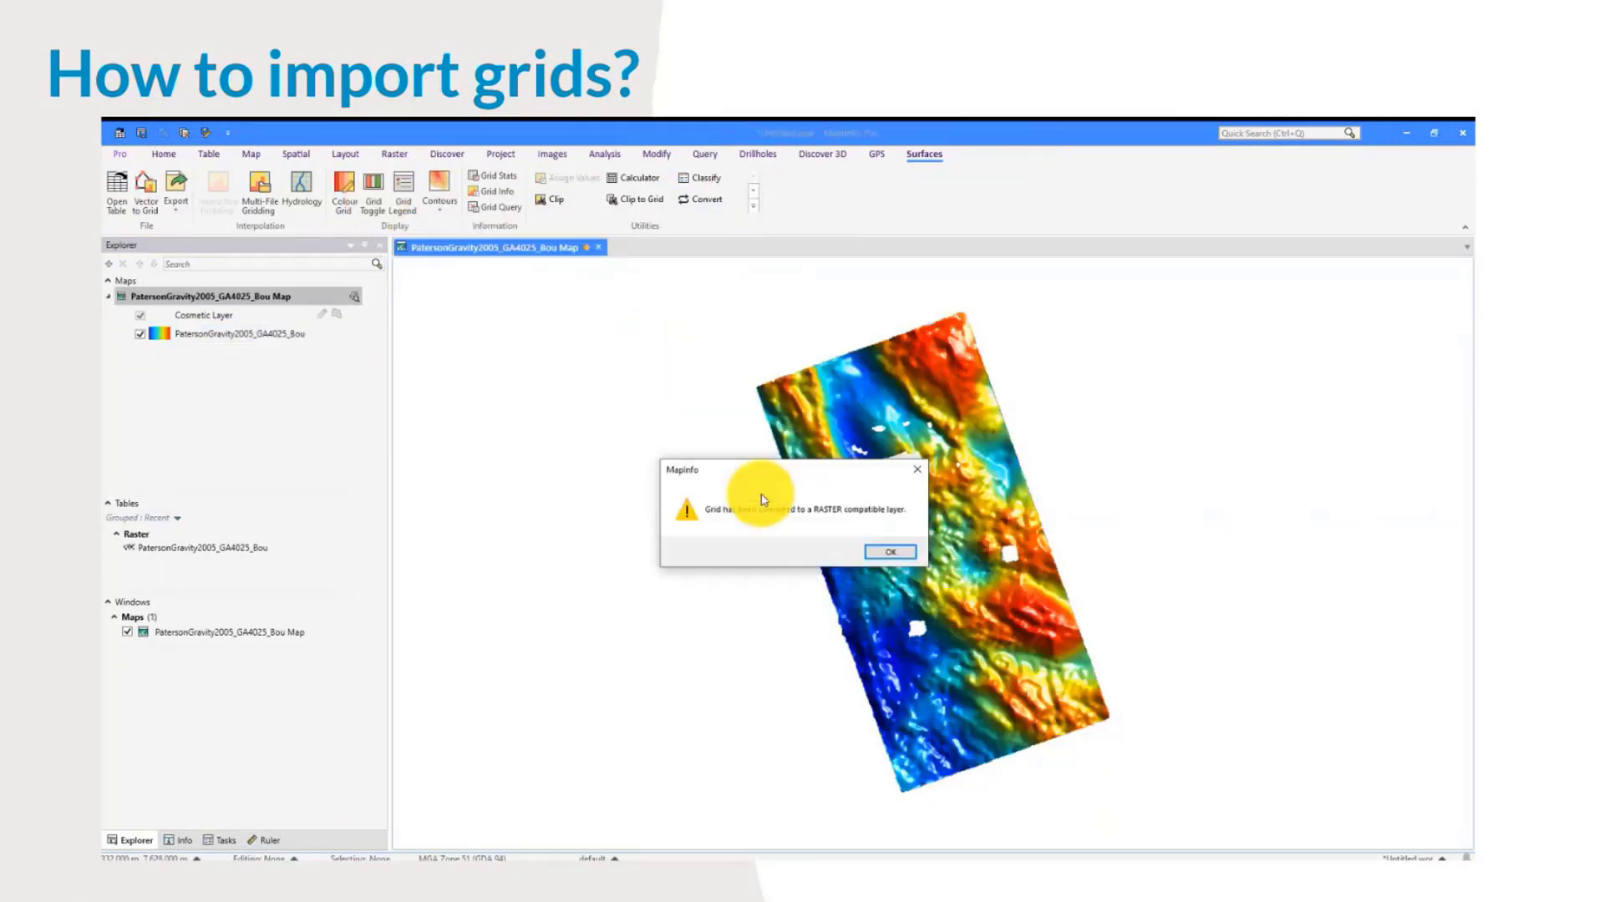
pyautogui.click(887, 551)
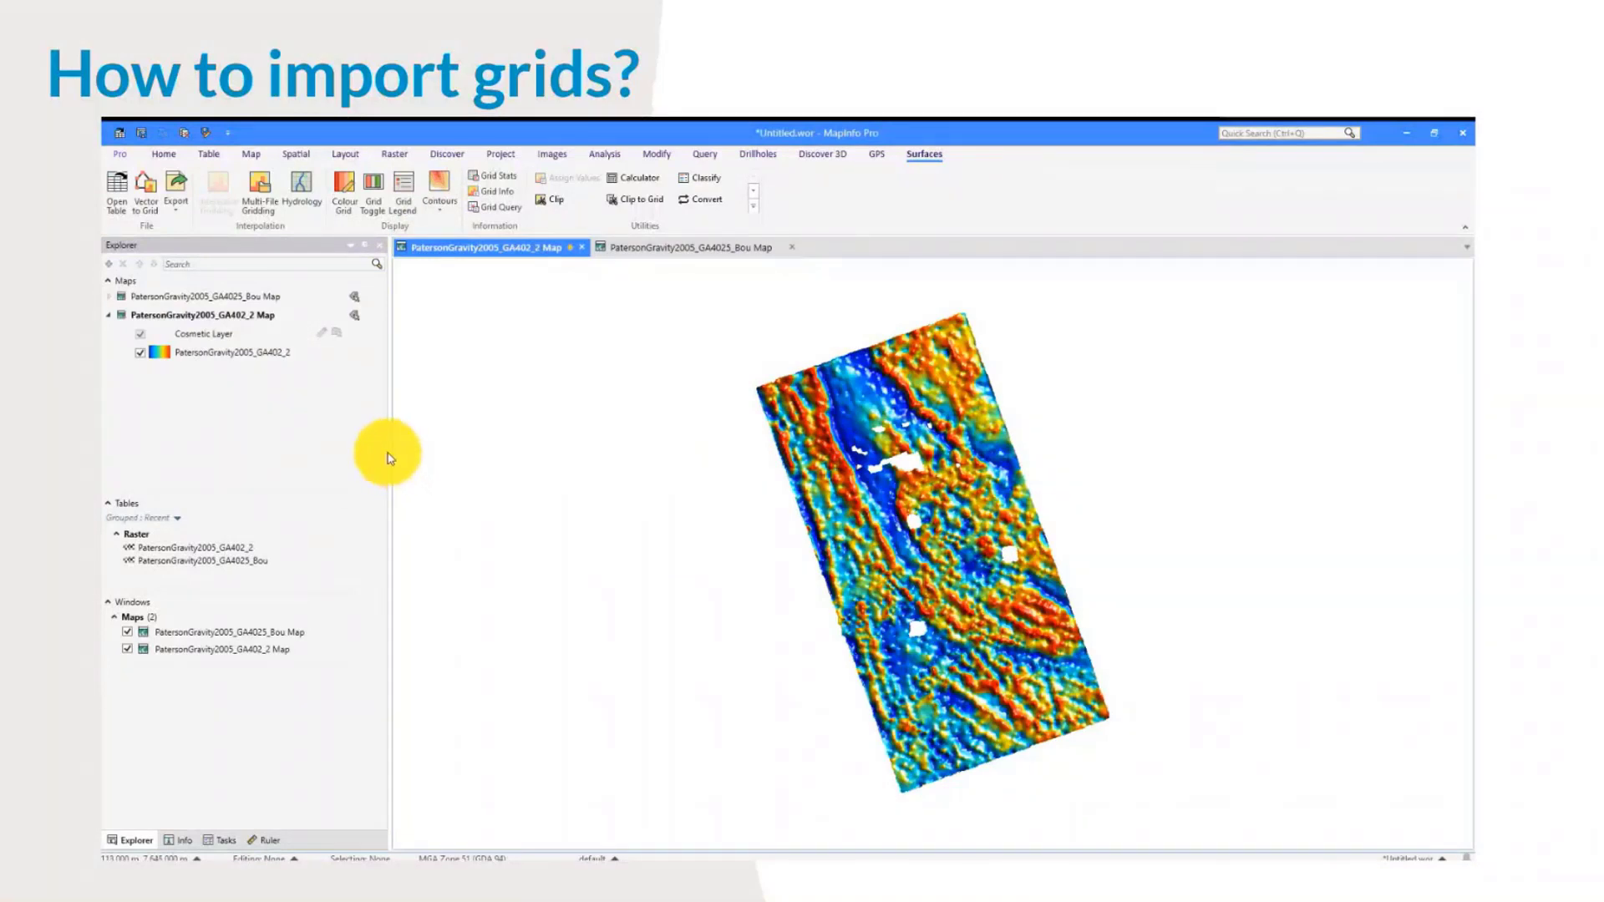
# Step: Close the separate Bouguer map and add the Bouguer raster table to the vertical derivative map
pyautogui.moveTo(447, 452); pyautogui.dragTo(452, 452)
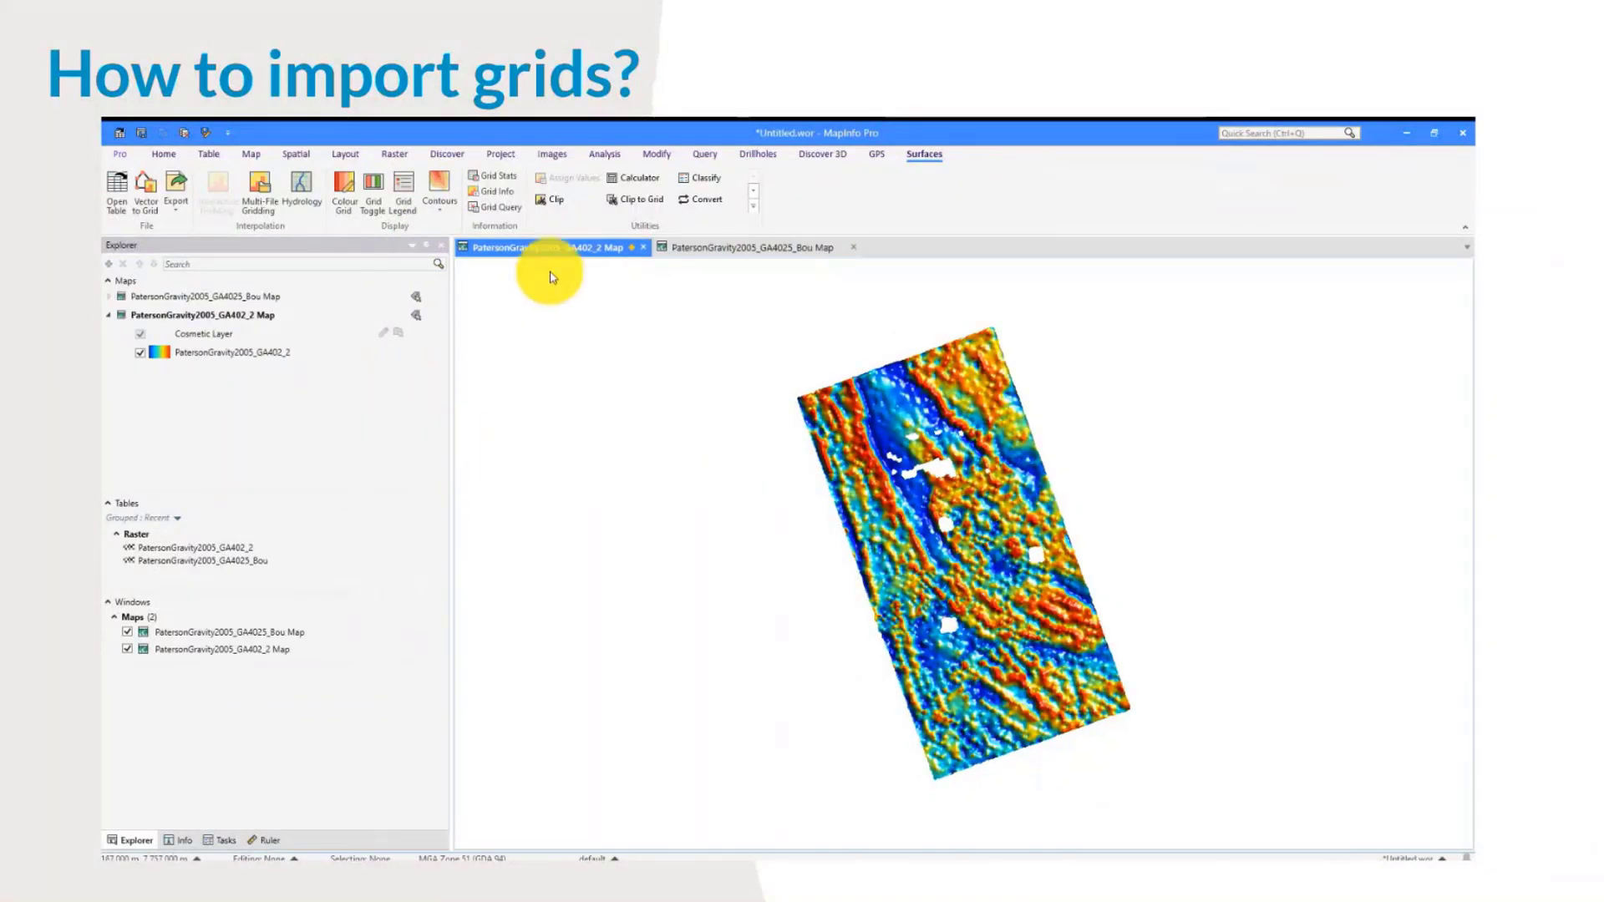
pyautogui.click(700, 247)
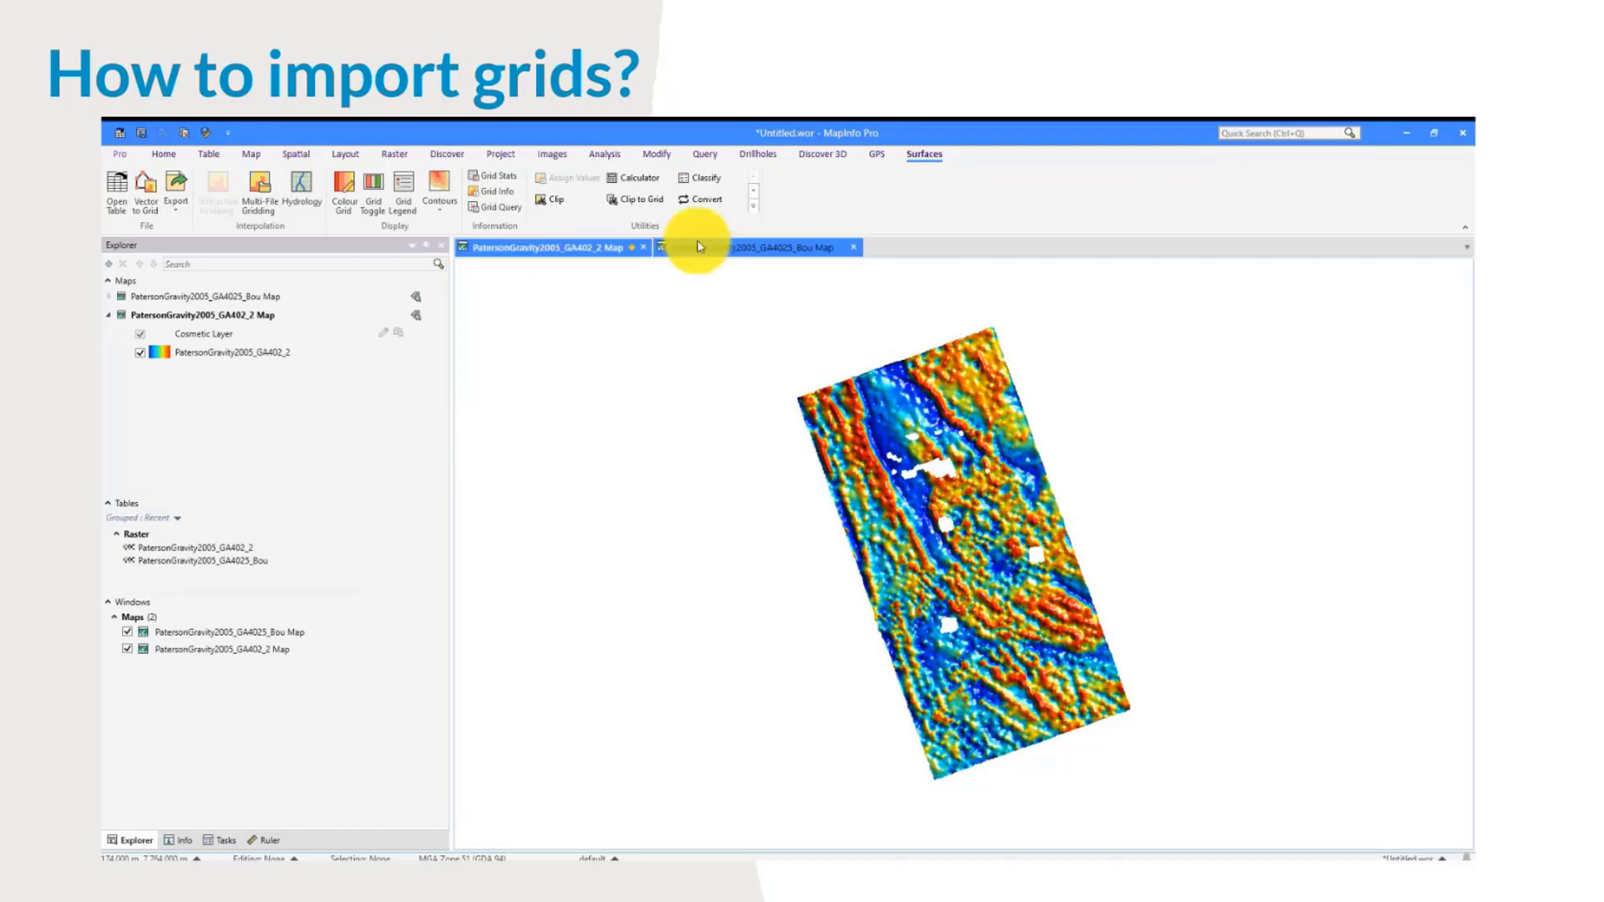
pyautogui.click(853, 246)
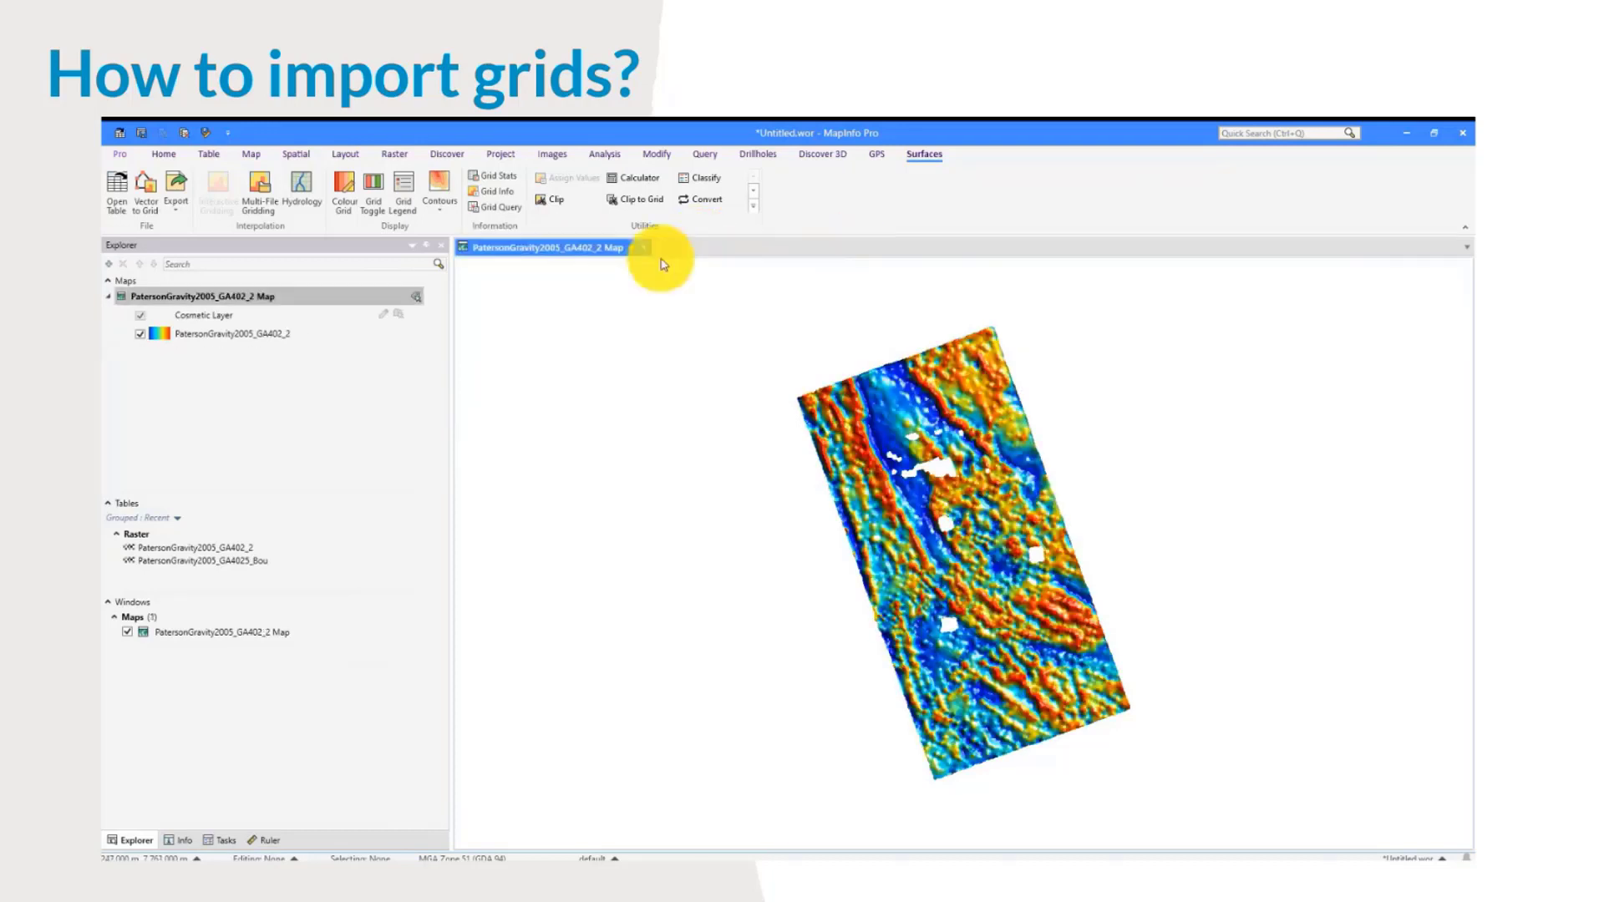
pyautogui.click(260, 336)
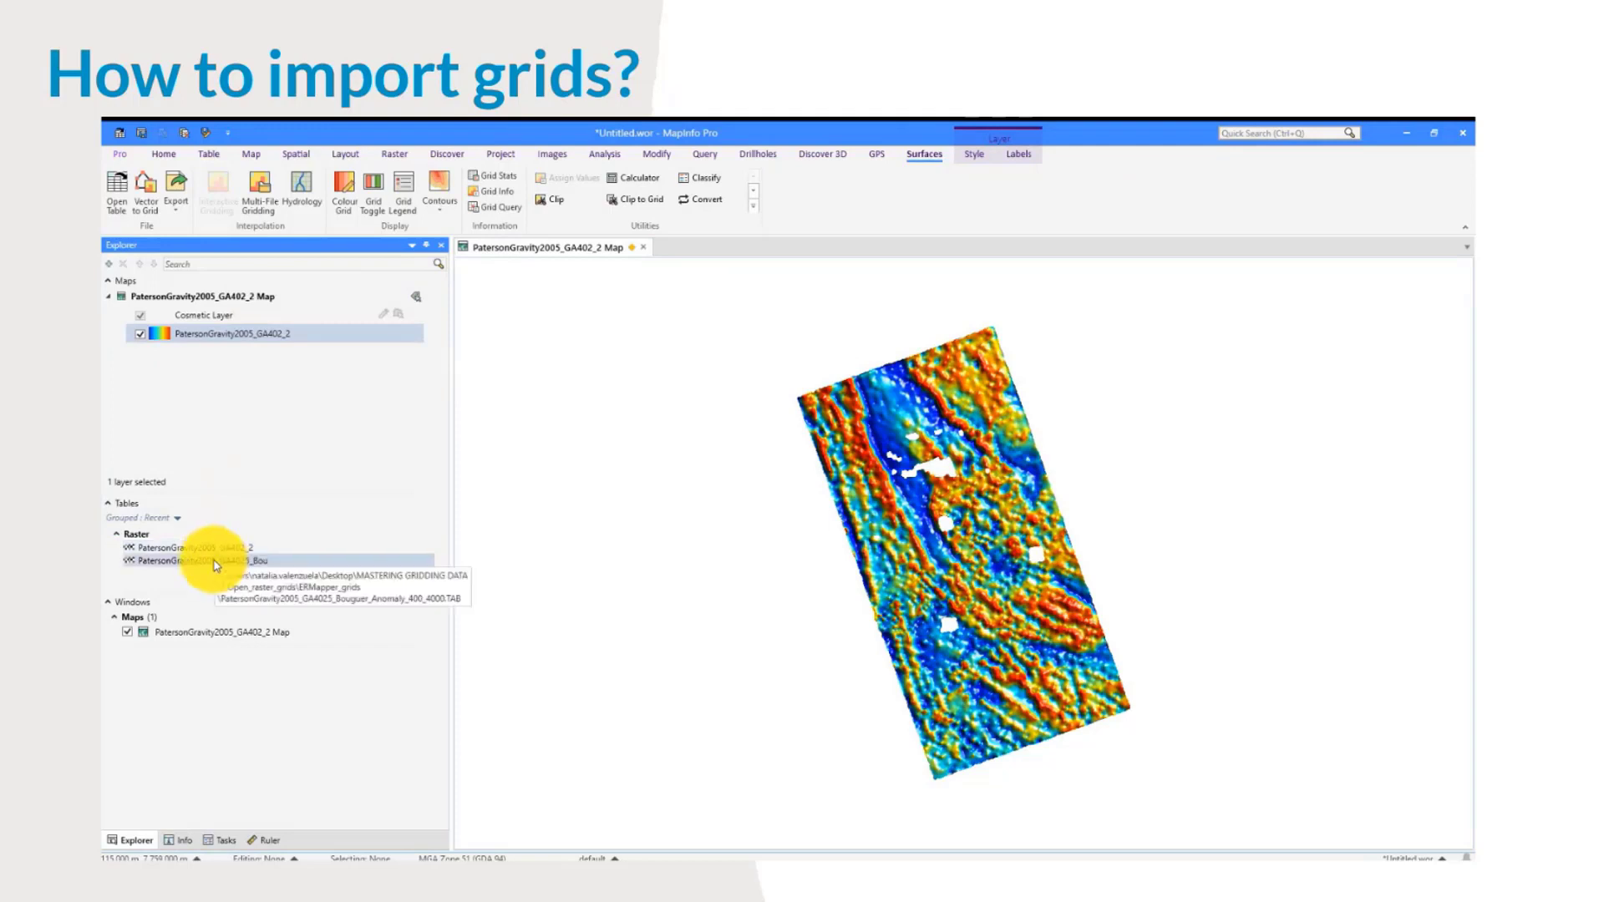
pyautogui.moveTo(214, 561); pyautogui.dragTo(752, 543)
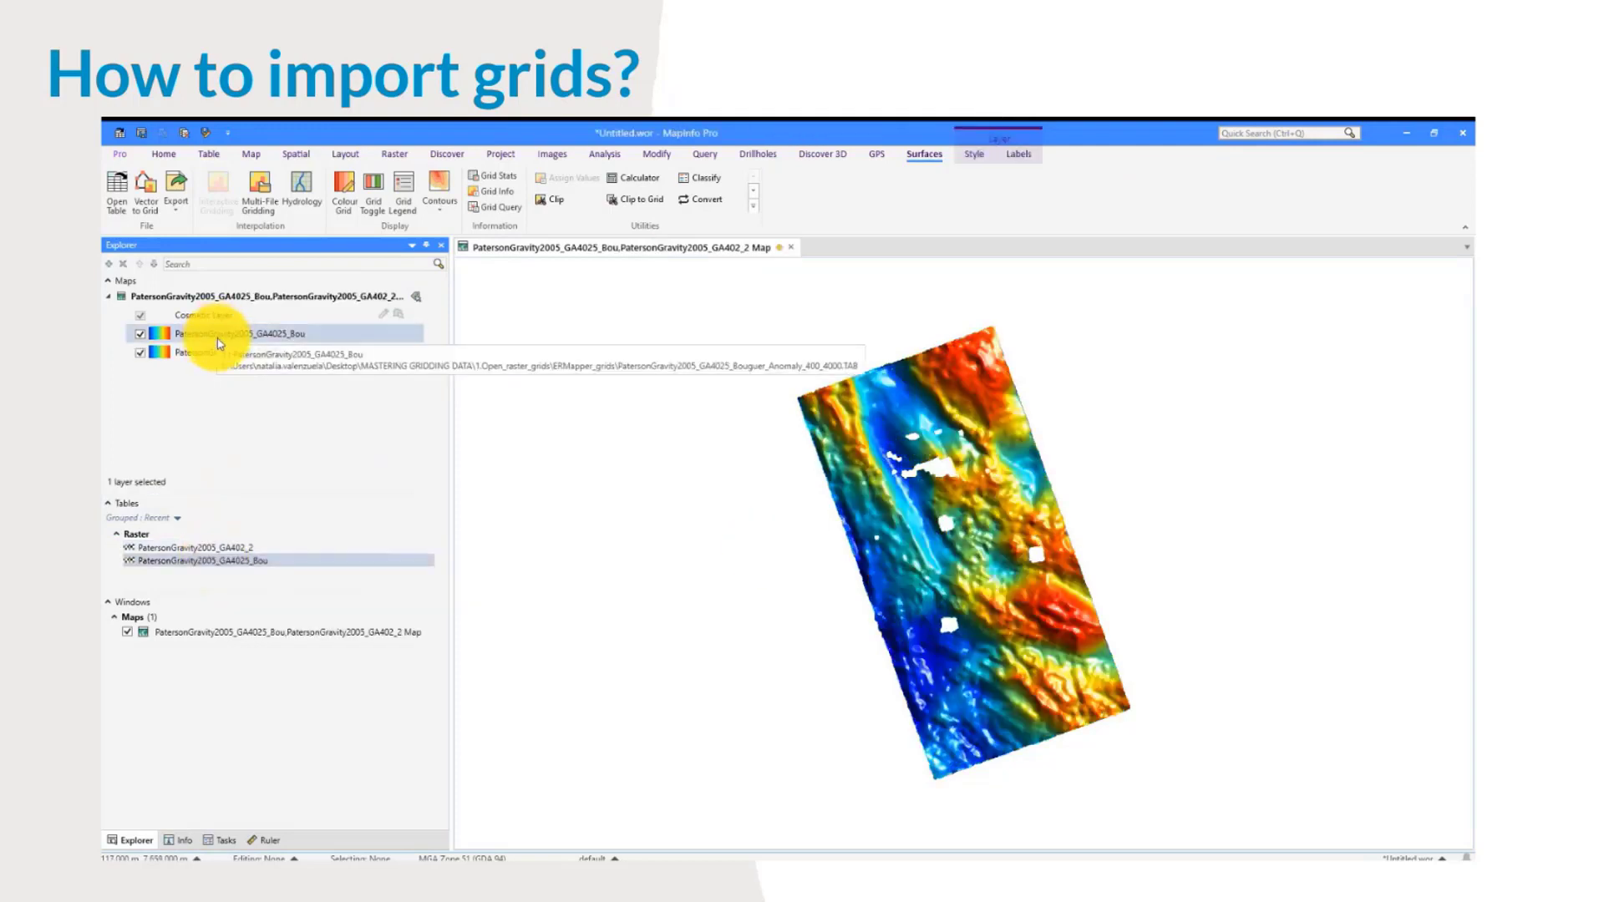
# Step: Move the Bouguer layer below the vertical derivative layer and select the derivative layer
pyautogui.click(213, 335)
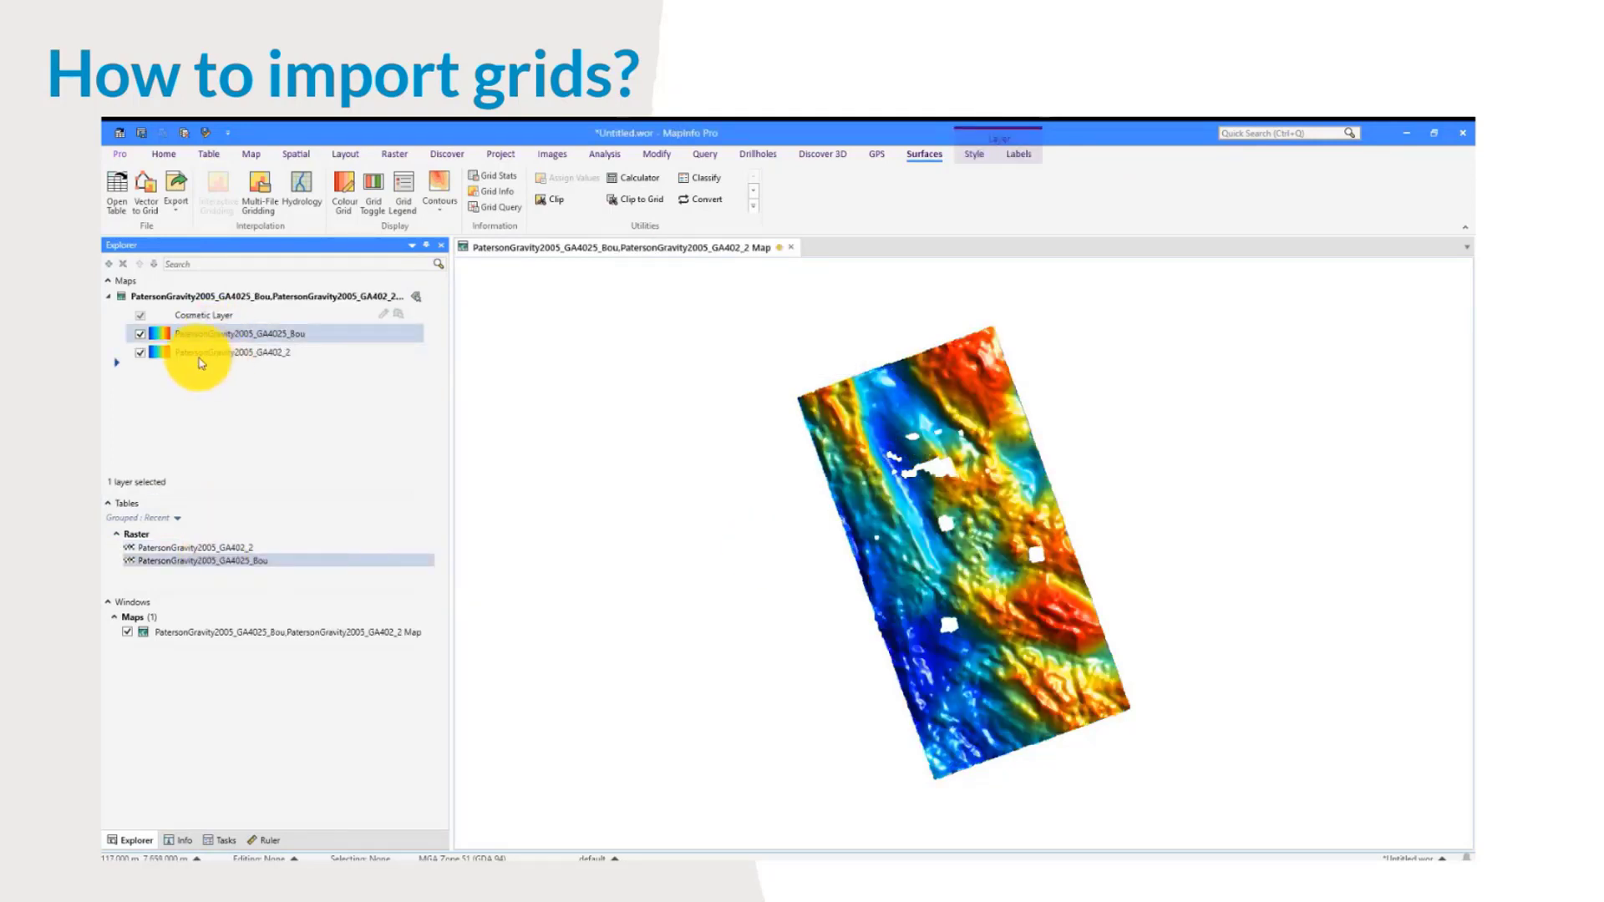
pyautogui.moveTo(200, 362); pyautogui.dragTo(199, 362)
pyautogui.click(179, 333)
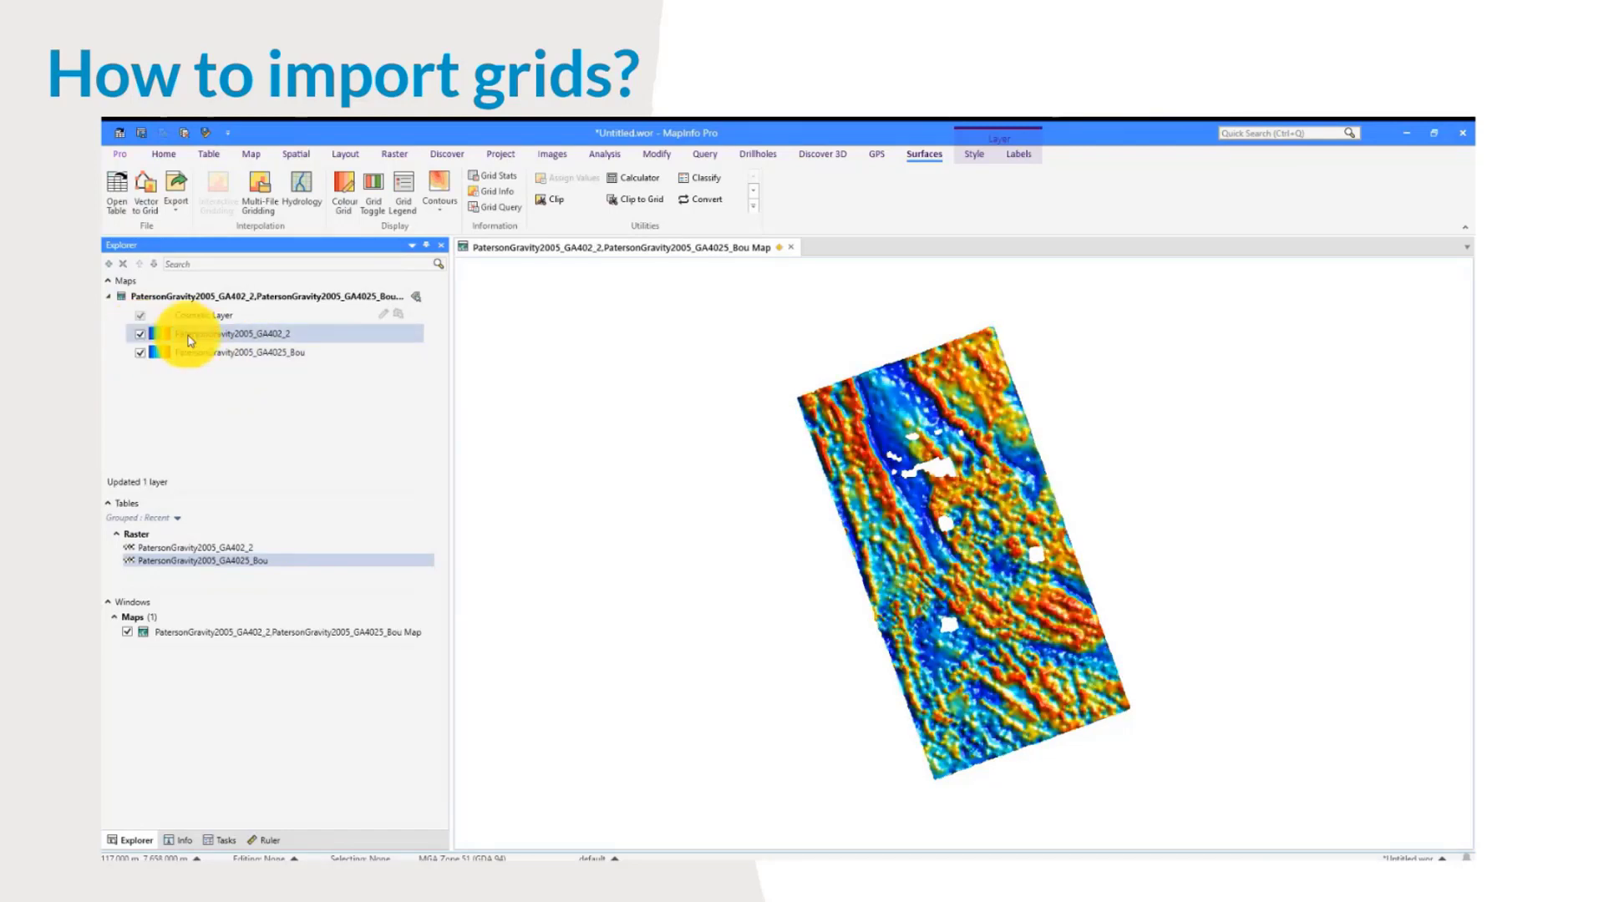
# Step: Open the color settings for the vertical derivative raster and set its histogram limits to about -0.045 and 0.055
pyautogui.click(401, 159)
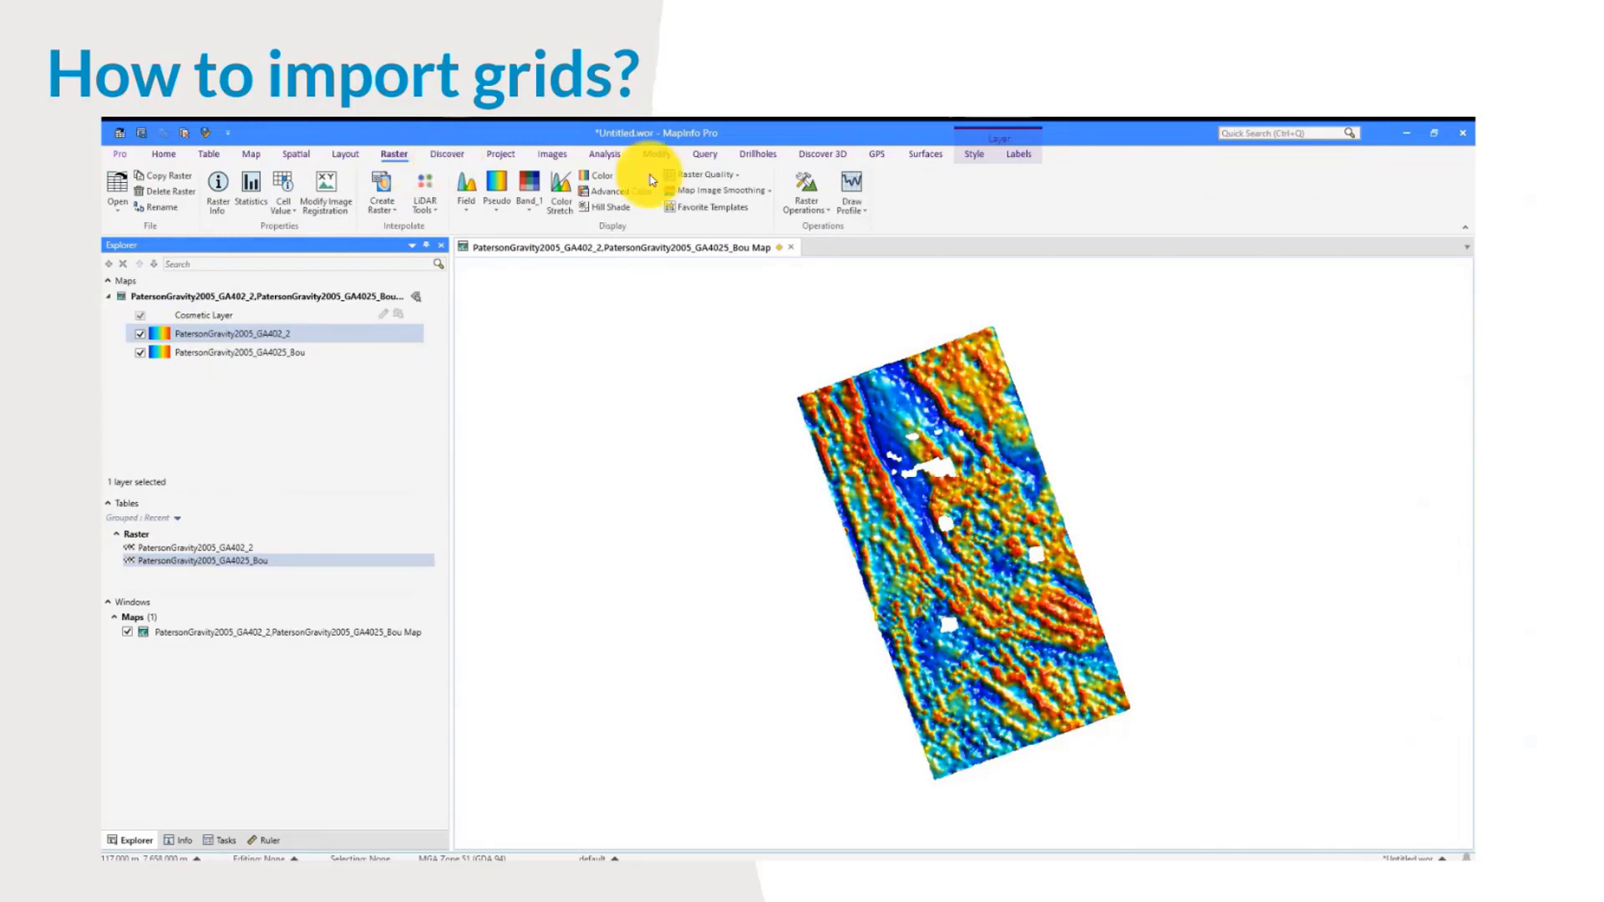
pyautogui.click(600, 198)
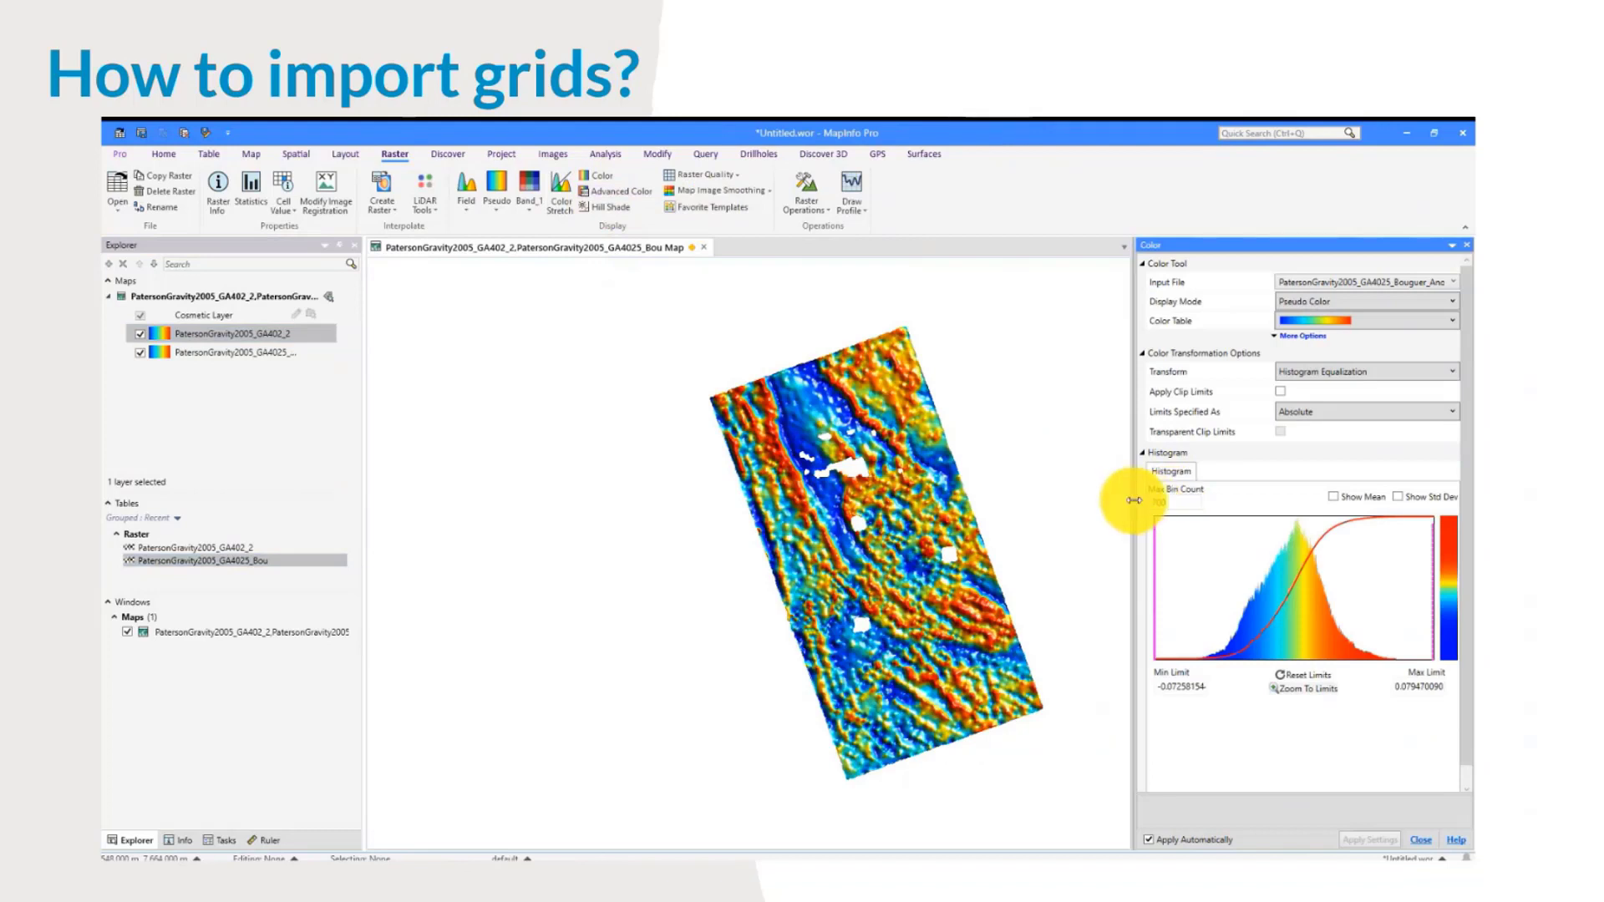
pyautogui.moveTo(1133, 505); pyautogui.dragTo(1144, 505)
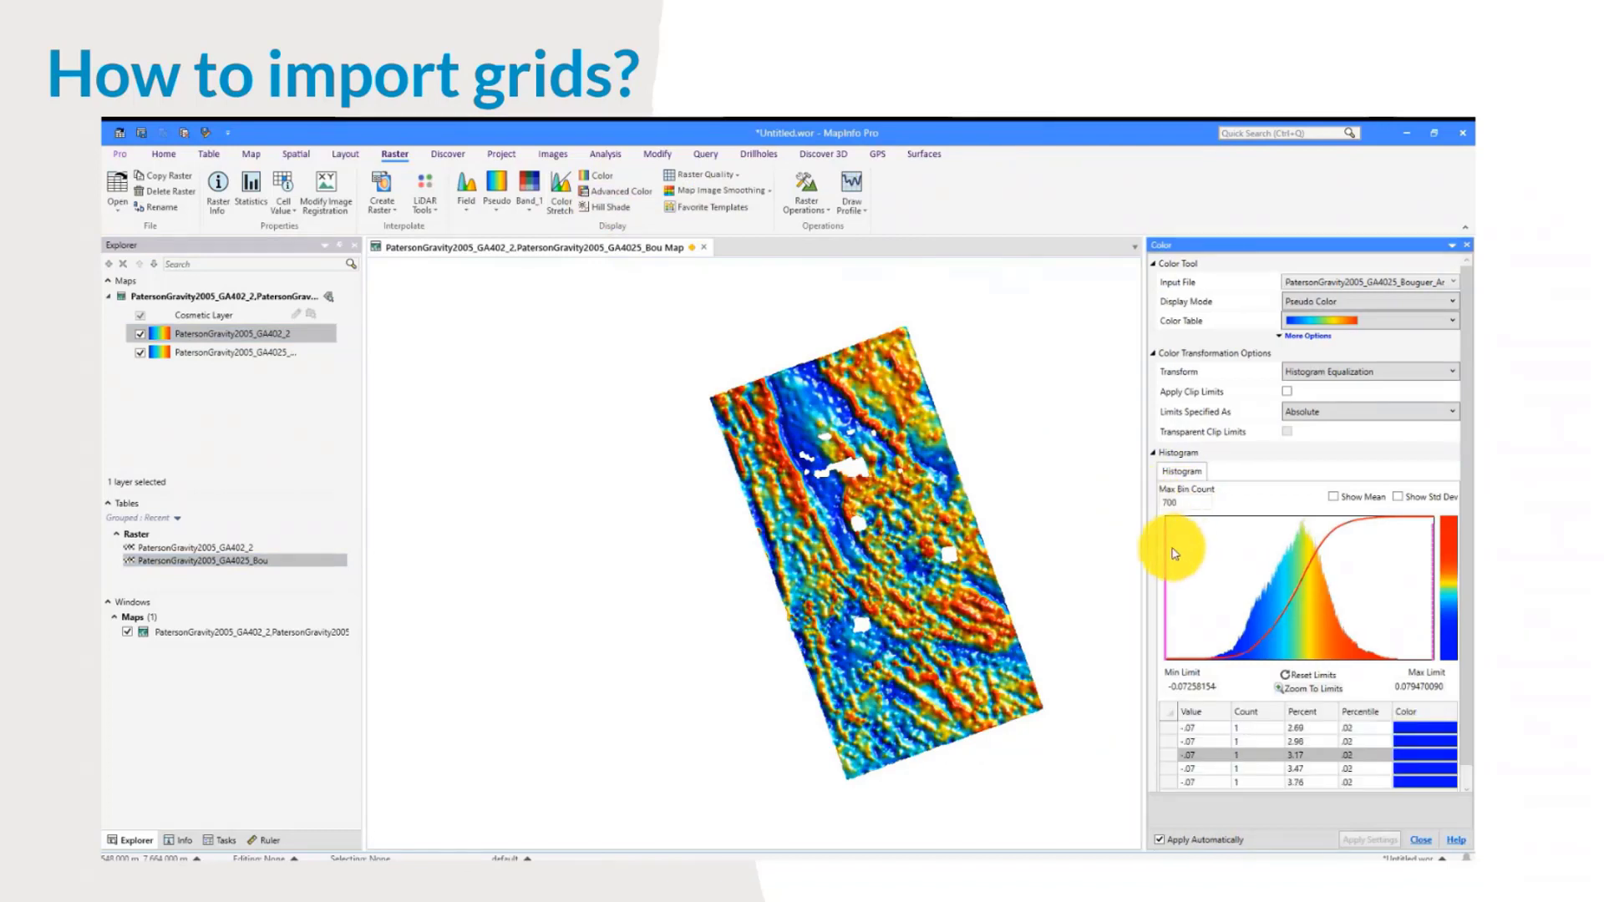
pyautogui.moveTo(1166, 547); pyautogui.dragTo(1213, 545)
pyautogui.moveTo(1432, 549); pyautogui.dragTo(1390, 550)
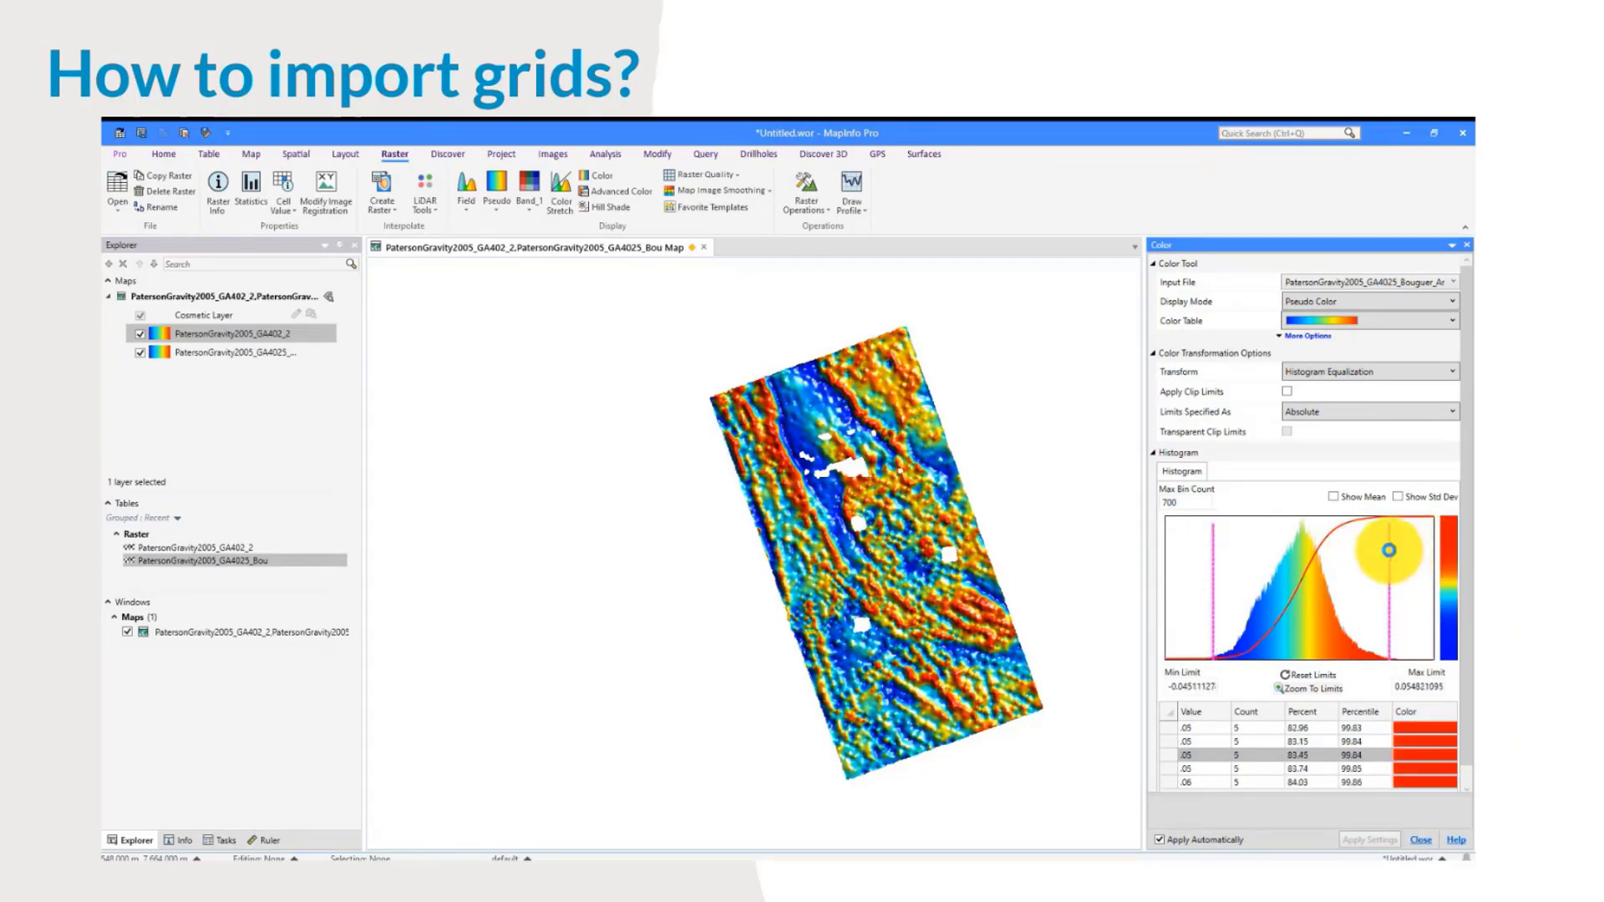
# Step: Enable Apply Clip Limits and Transparent Clip Limits, and narrow the histogram limits to about -0.010 and 0.021
pyautogui.click(1287, 393)
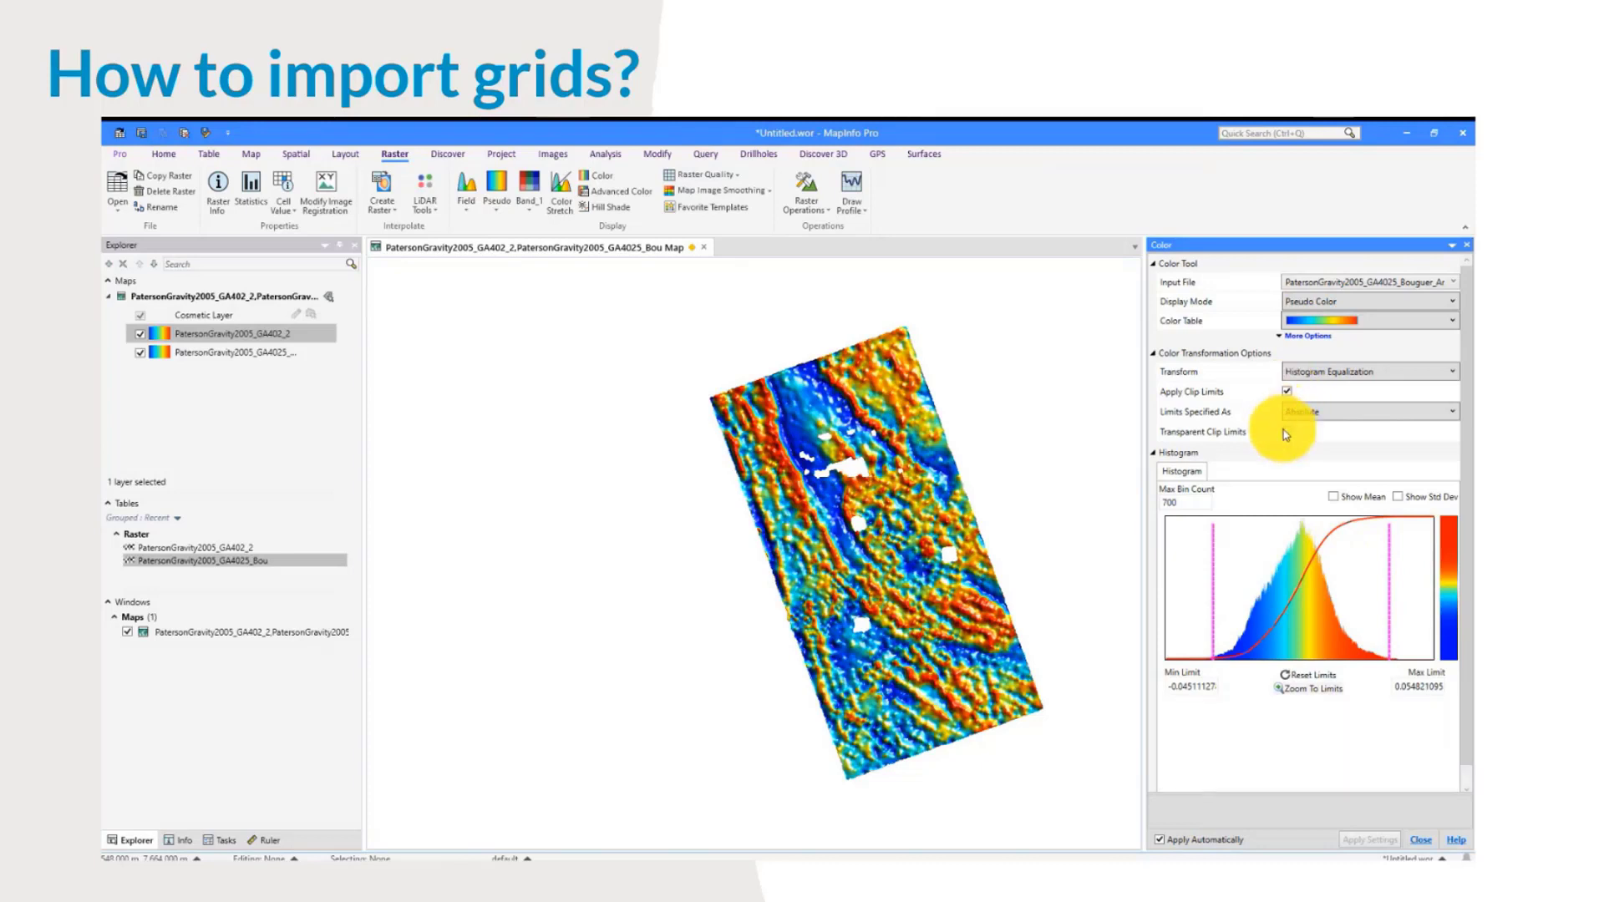
pyautogui.click(1287, 433)
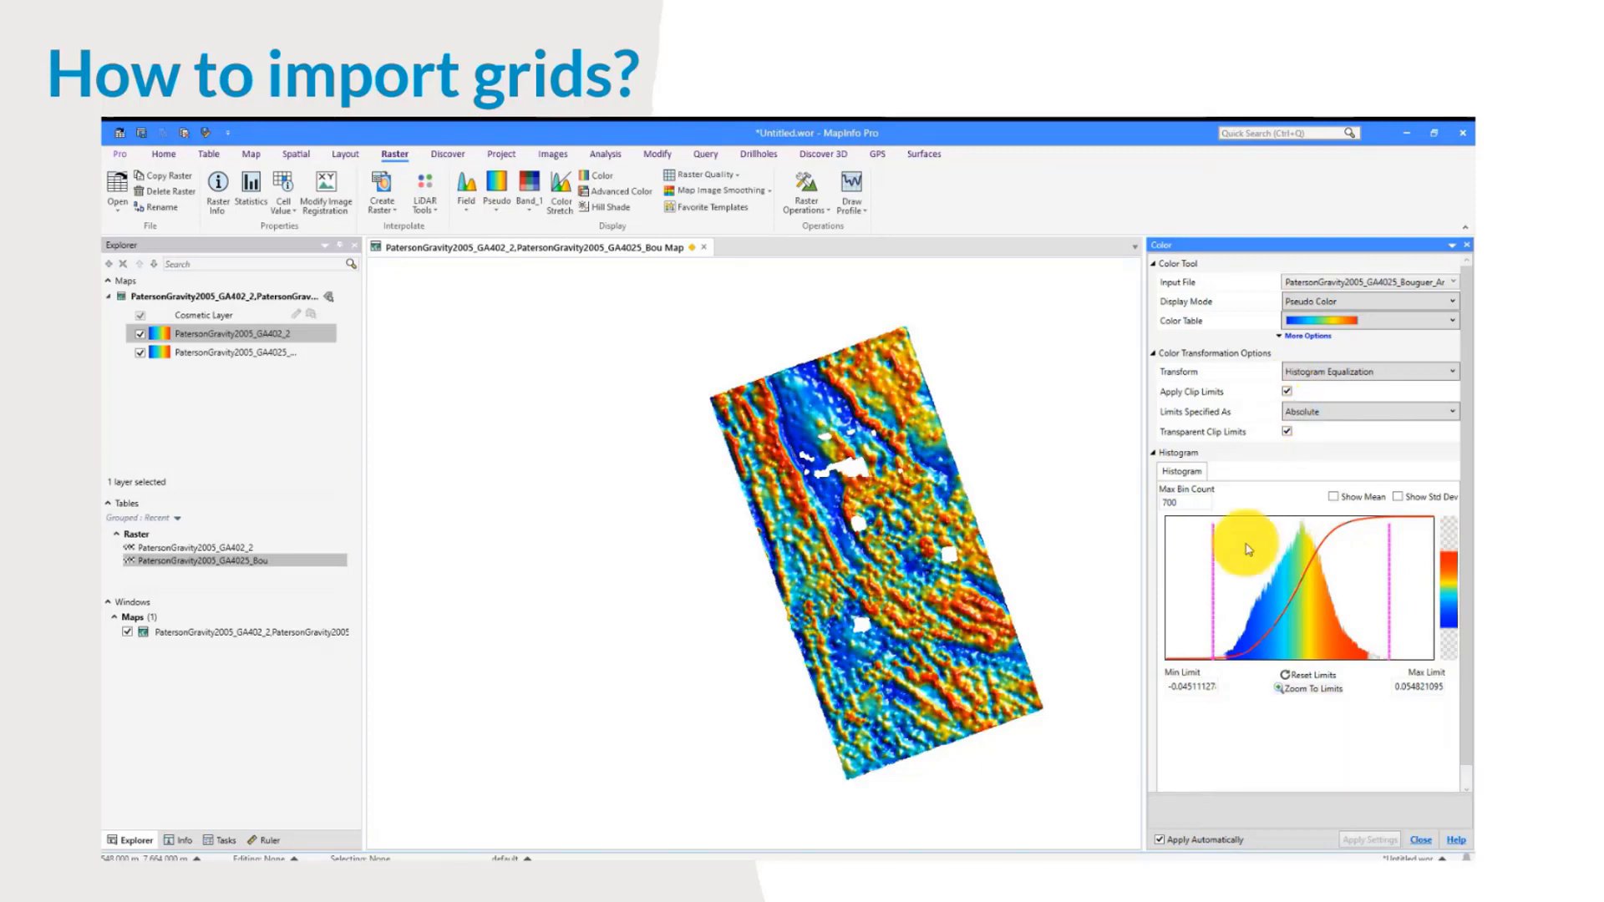
pyautogui.moveTo(1213, 566); pyautogui.dragTo(1251, 566)
pyautogui.moveTo(1391, 574)
pyautogui.mouseDown()
pyautogui.moveTo(1260, 555)
pyautogui.moveTo(1341, 568)
pyautogui.moveTo(1263, 556)
pyautogui.moveTo(1331, 551)
pyautogui.mouseUp()
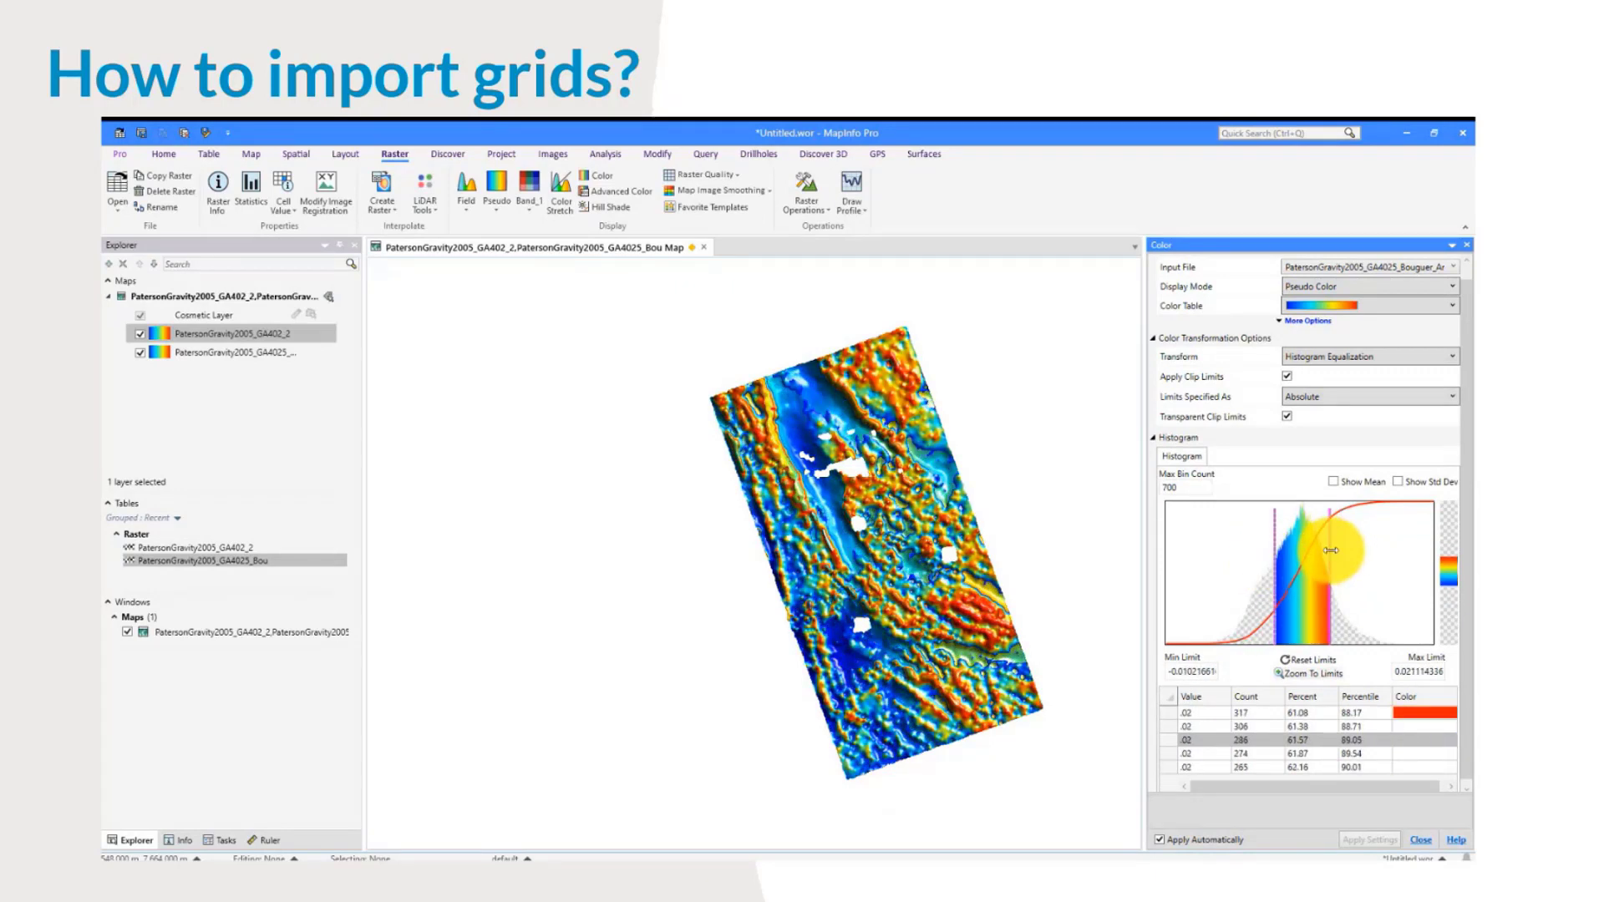
# Step: Check the clipping by toggling the Bouguer layer, and widen the histogram limits to the full range of about -0.073 to 0.079
pyautogui.click(144, 356)
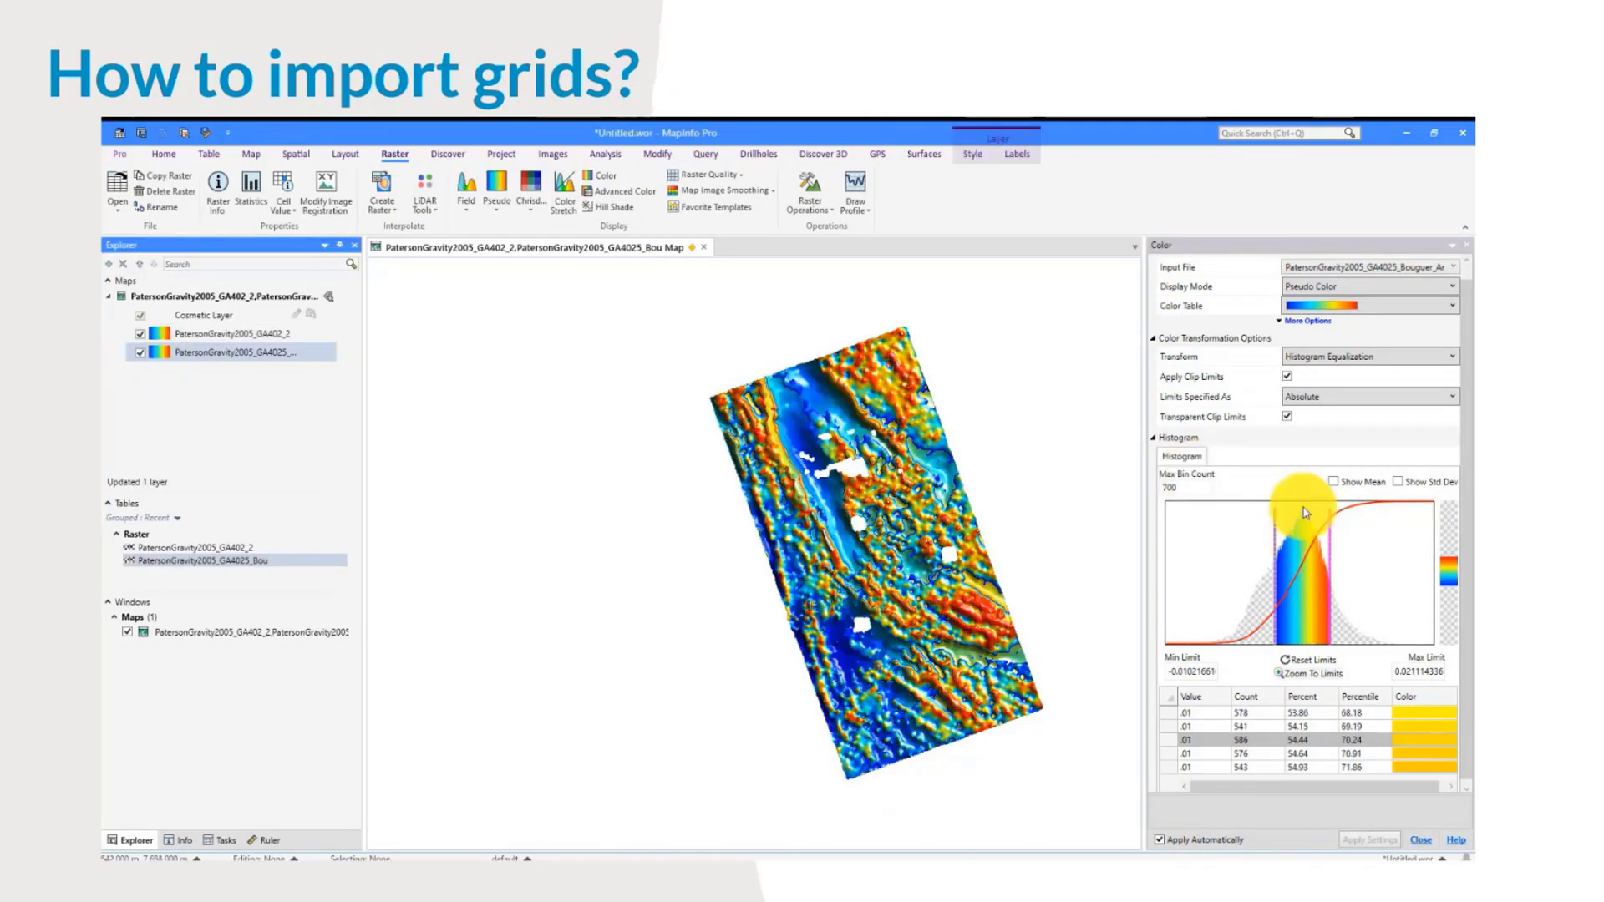
pyautogui.moveTo(1334, 529); pyautogui.dragTo(1436, 532)
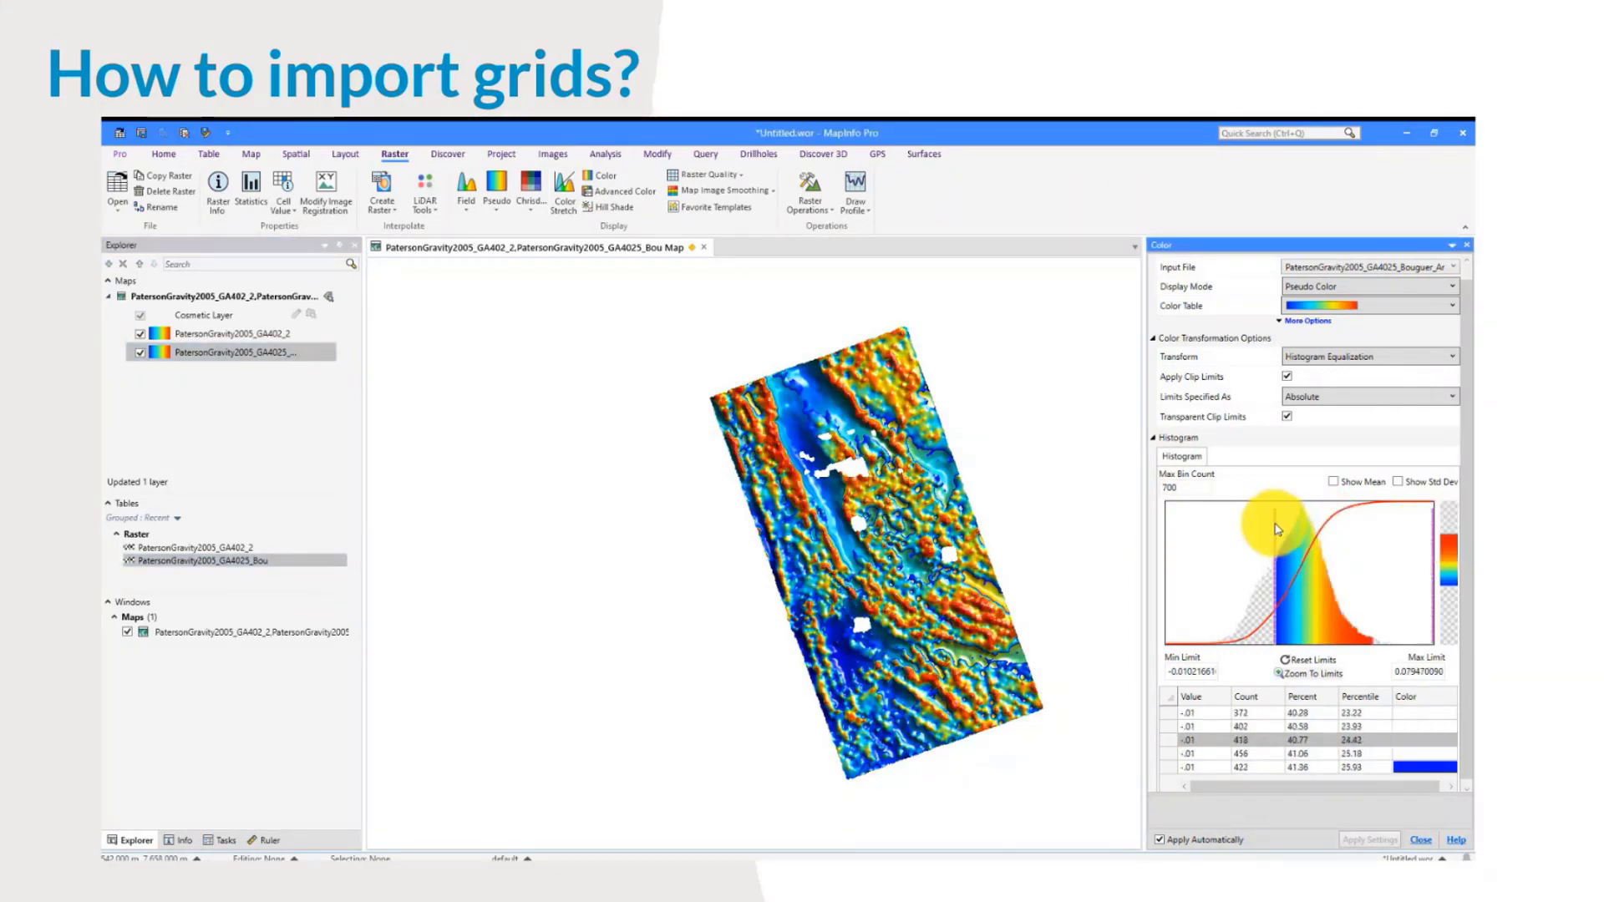
pyautogui.moveTo(1274, 529); pyautogui.dragTo(1164, 529)
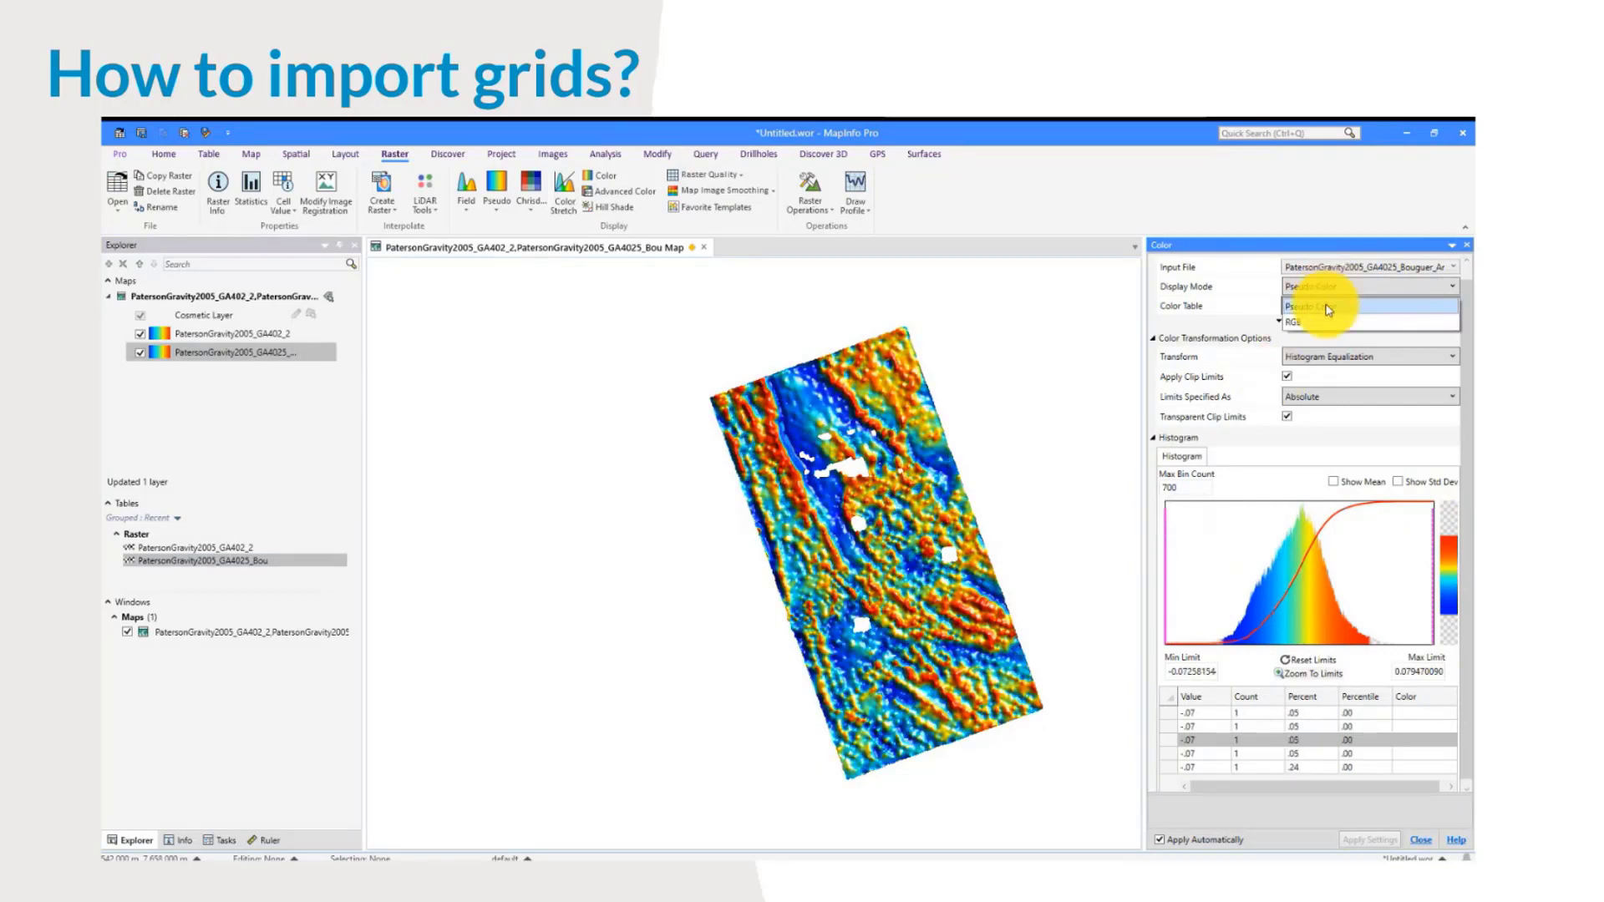
# Step: Display the vertical derivative raster in Pseudo Color mode with a black-to-white color table and close its color settings
pyautogui.click(1328, 308)
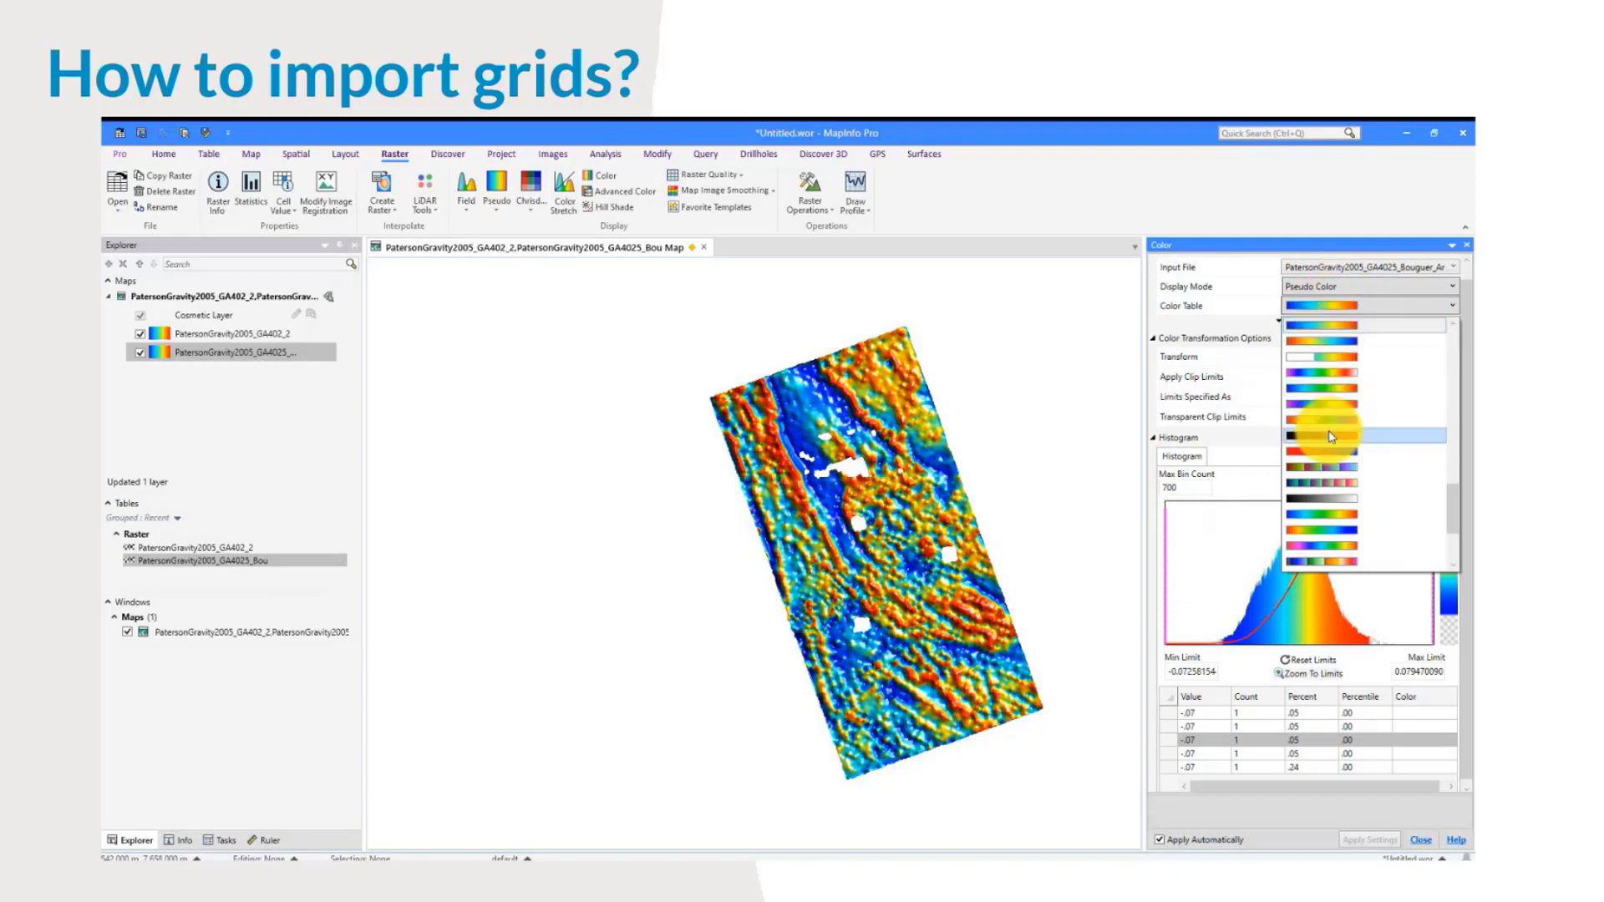
pyautogui.click(1318, 499)
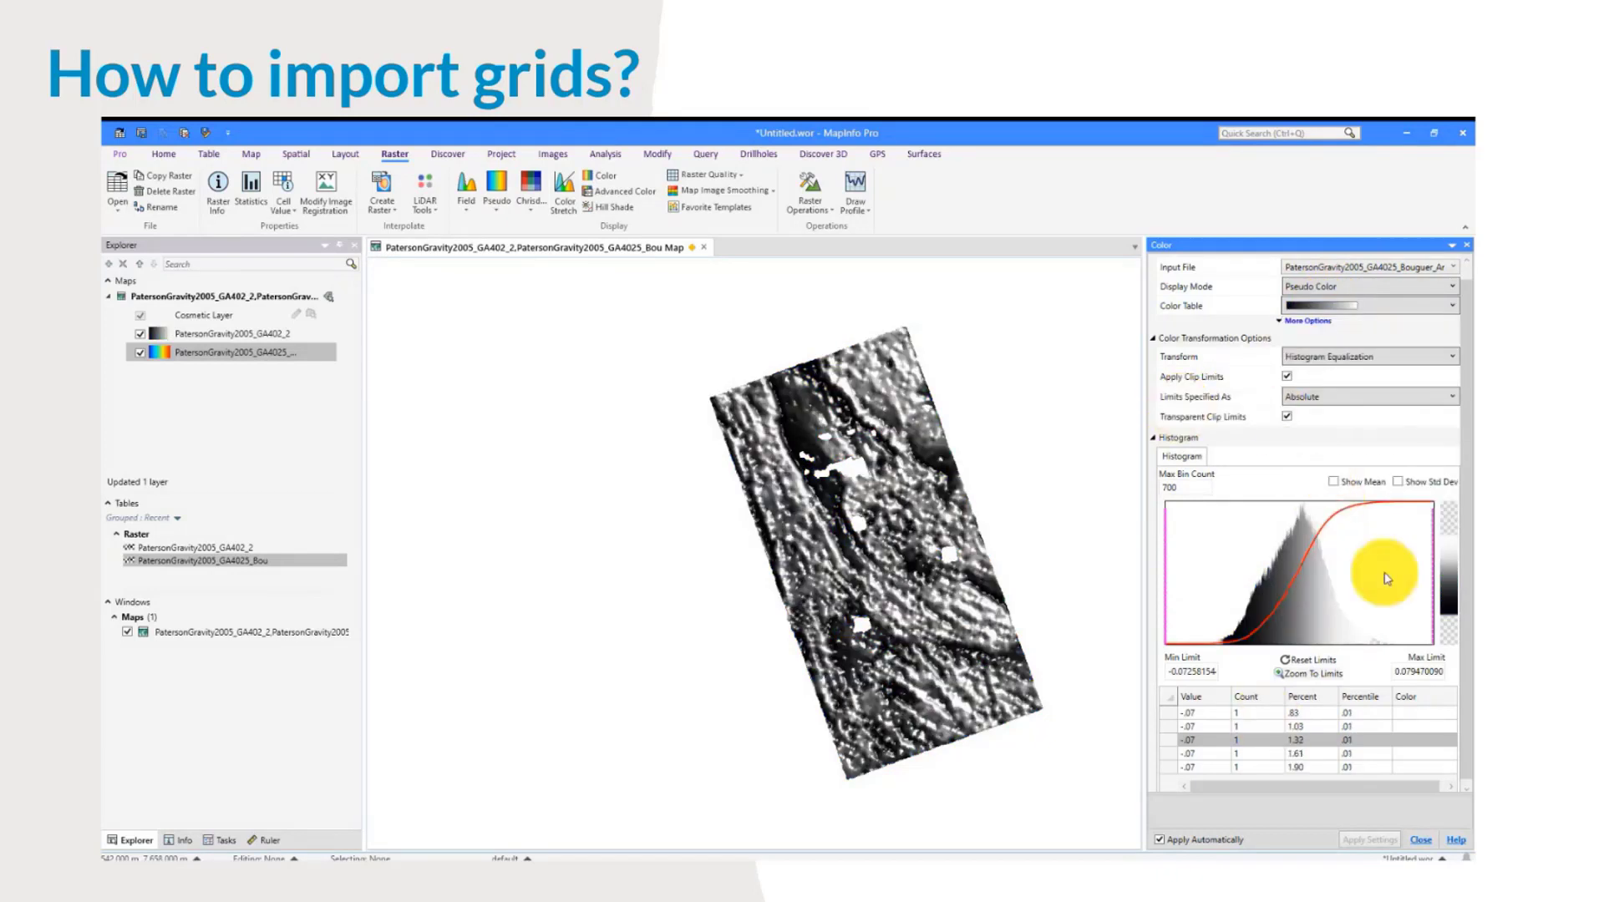
pyautogui.click(1404, 536)
pyautogui.click(1420, 840)
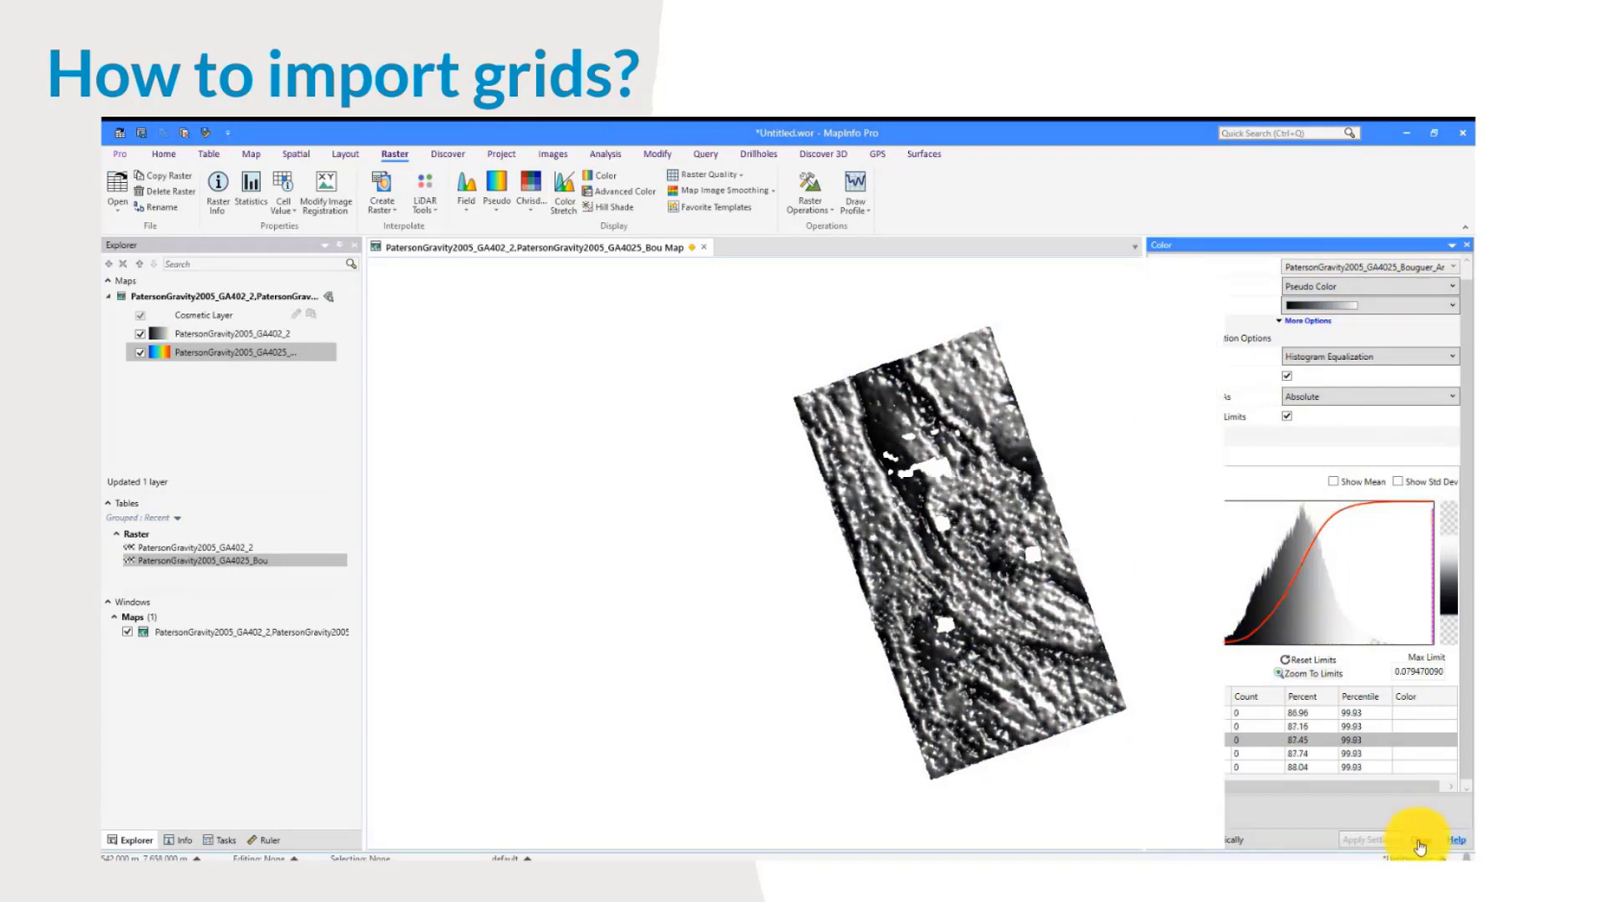
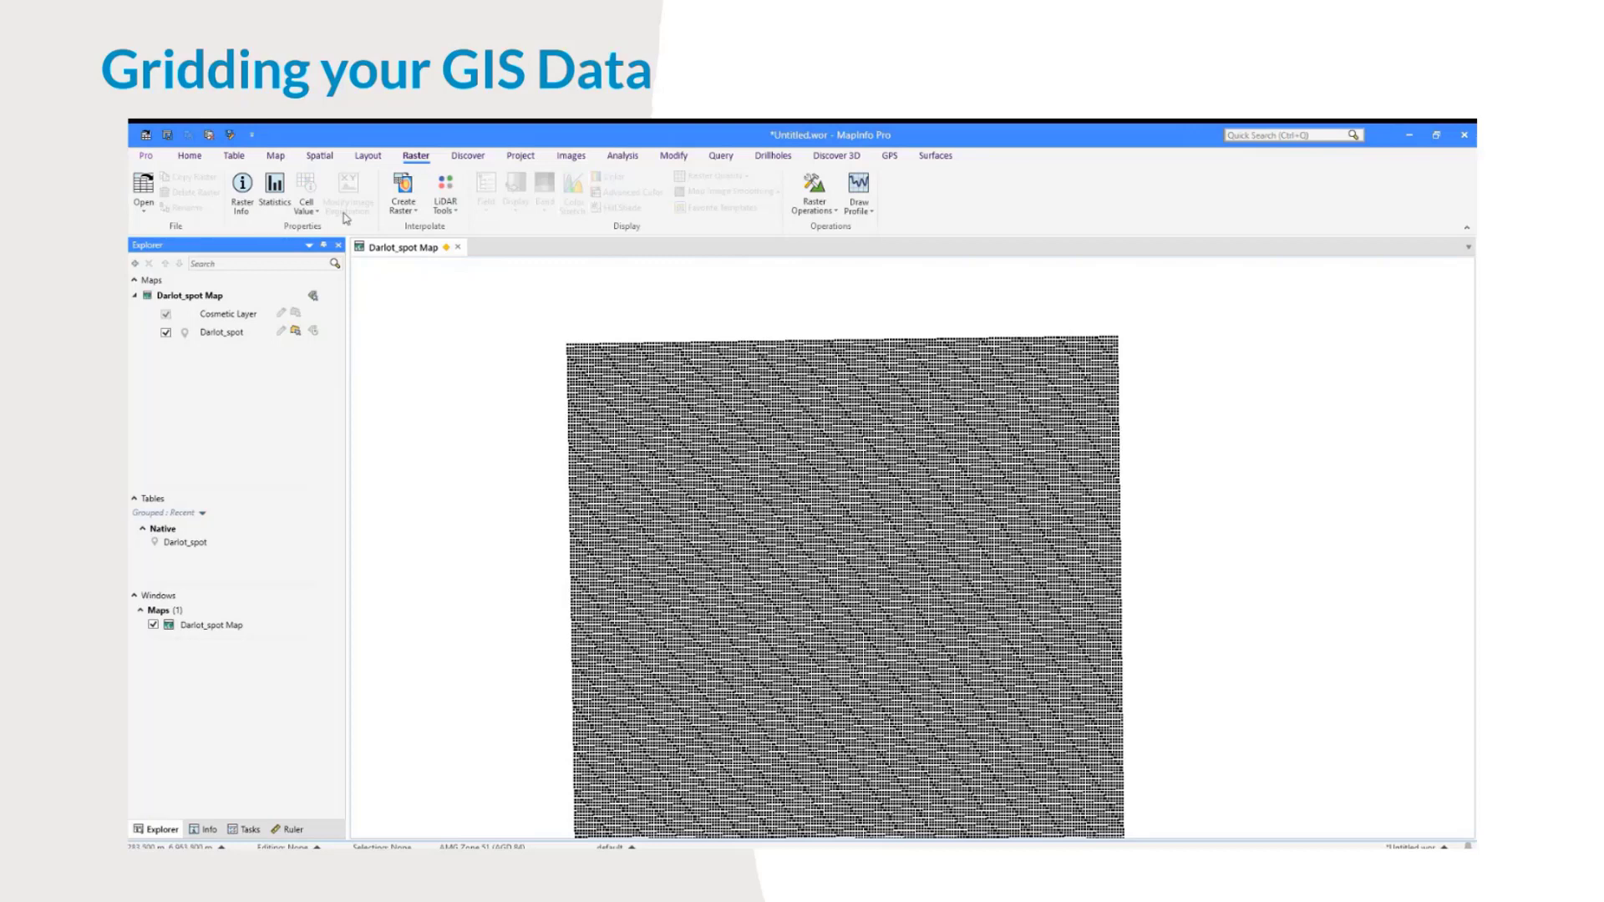
# Step: Start creating a raster from the Darlot_spot points with the Triangulation interpolation method
pyautogui.click(412, 204)
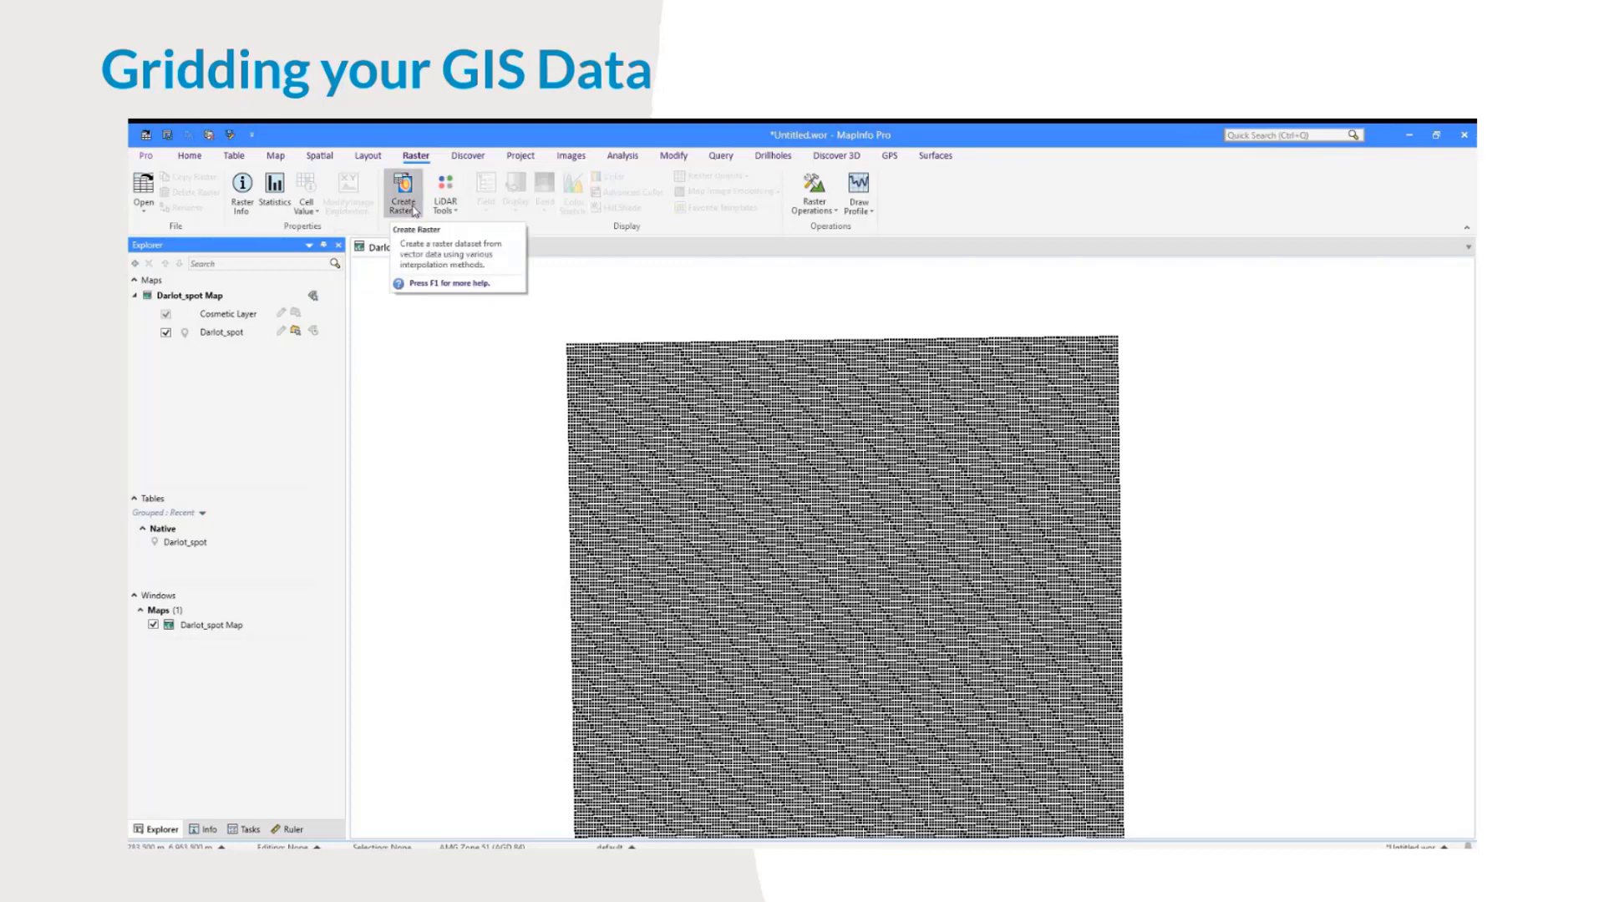
pyautogui.click(447, 157)
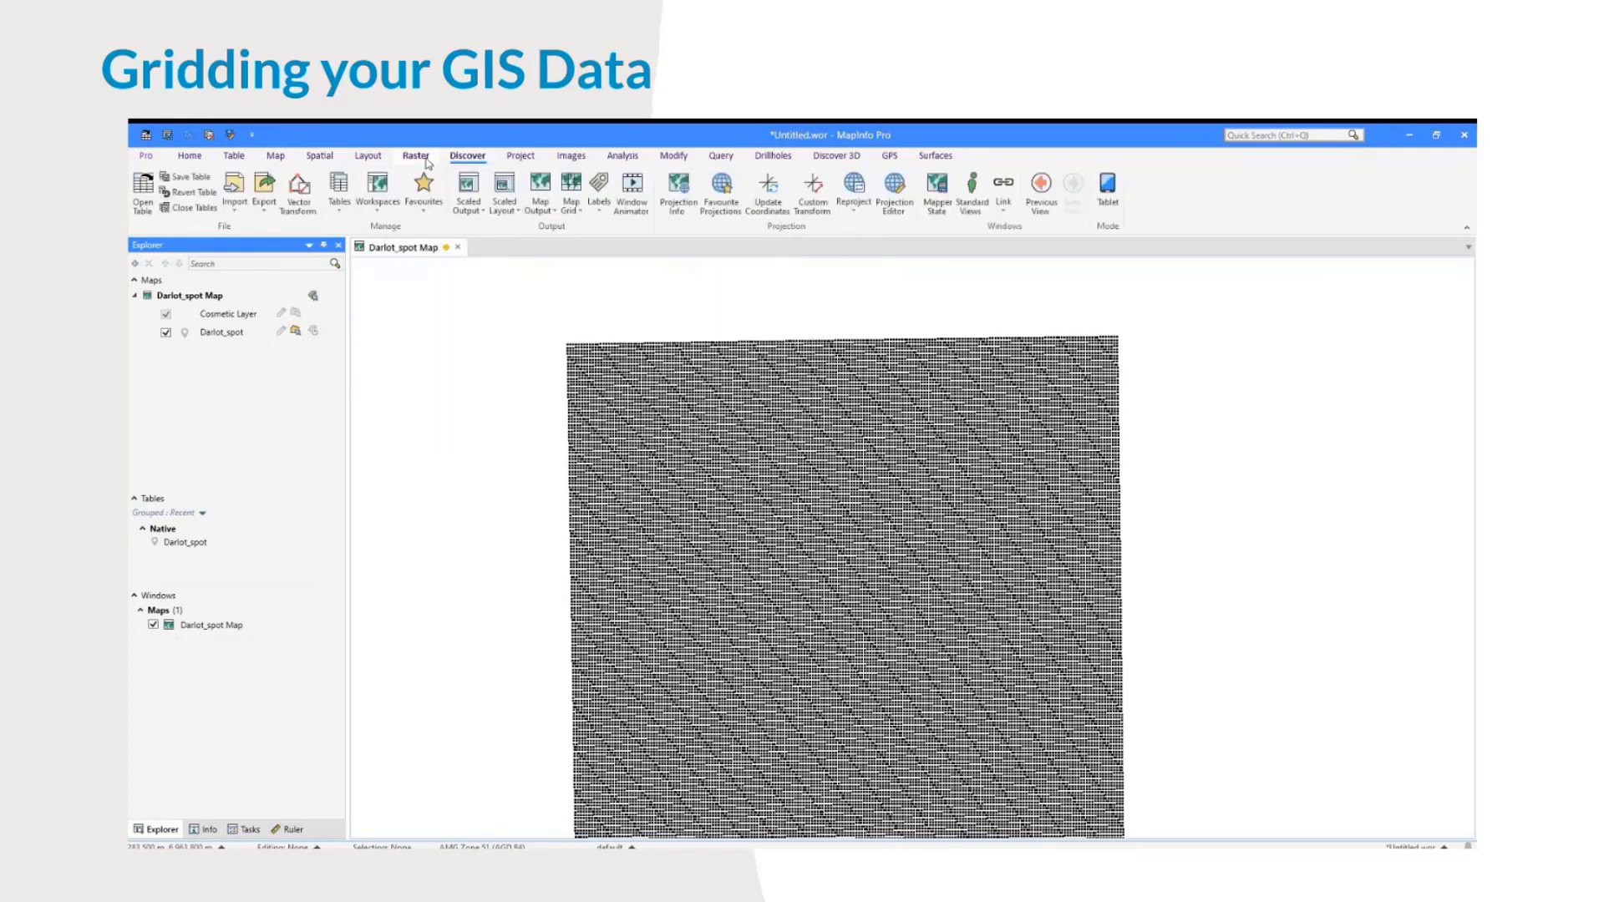
pyautogui.click(422, 157)
pyautogui.click(414, 200)
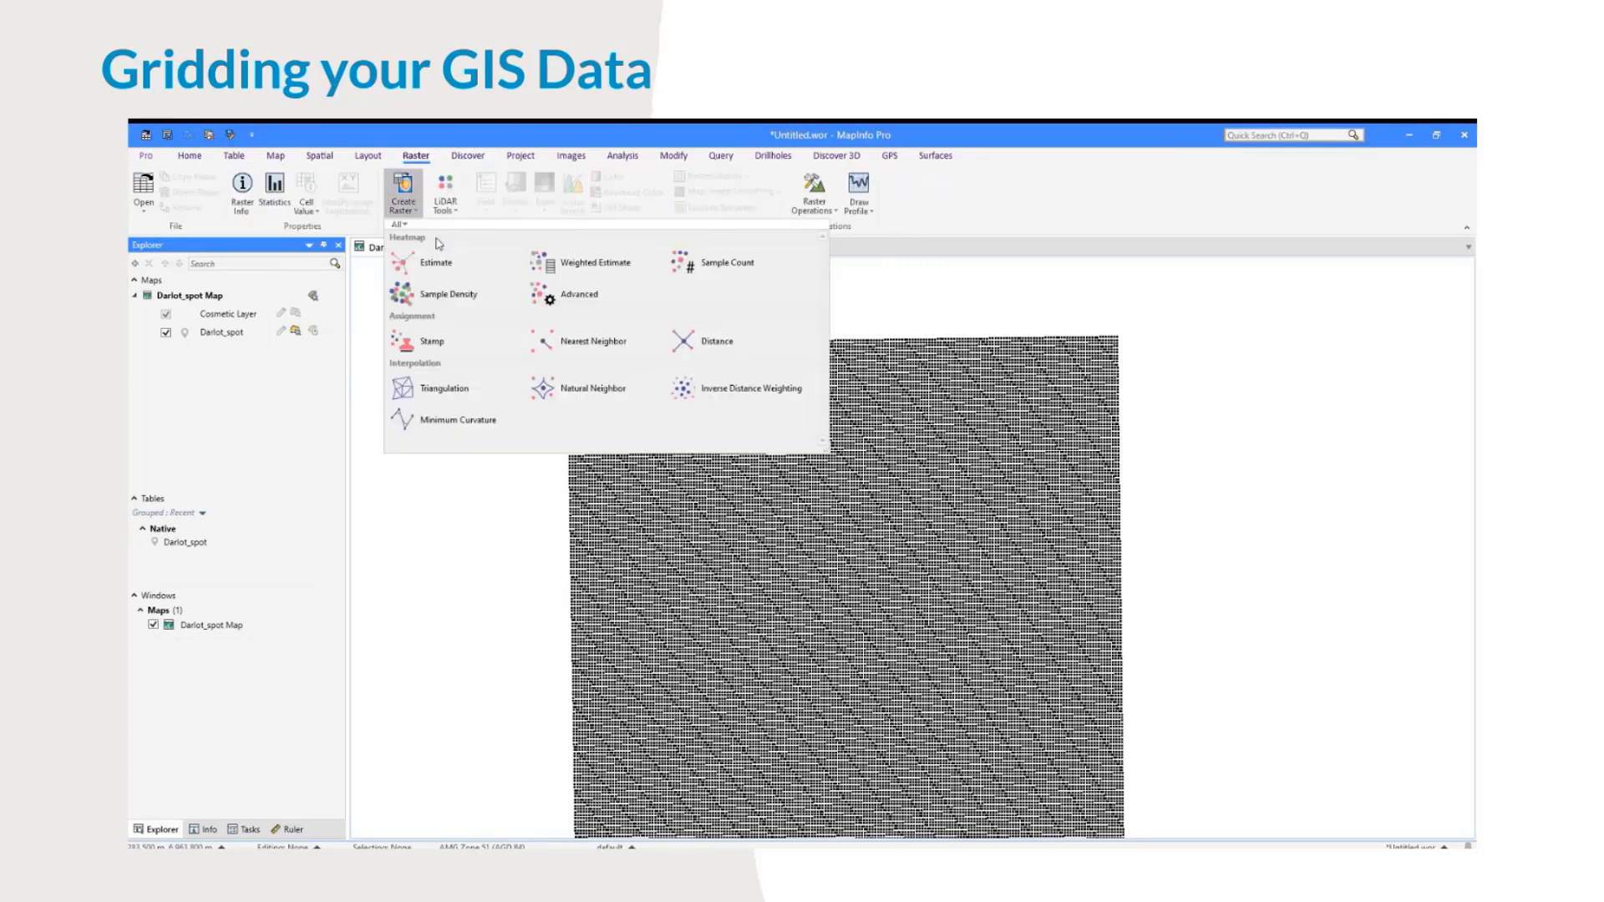
pyautogui.click(459, 390)
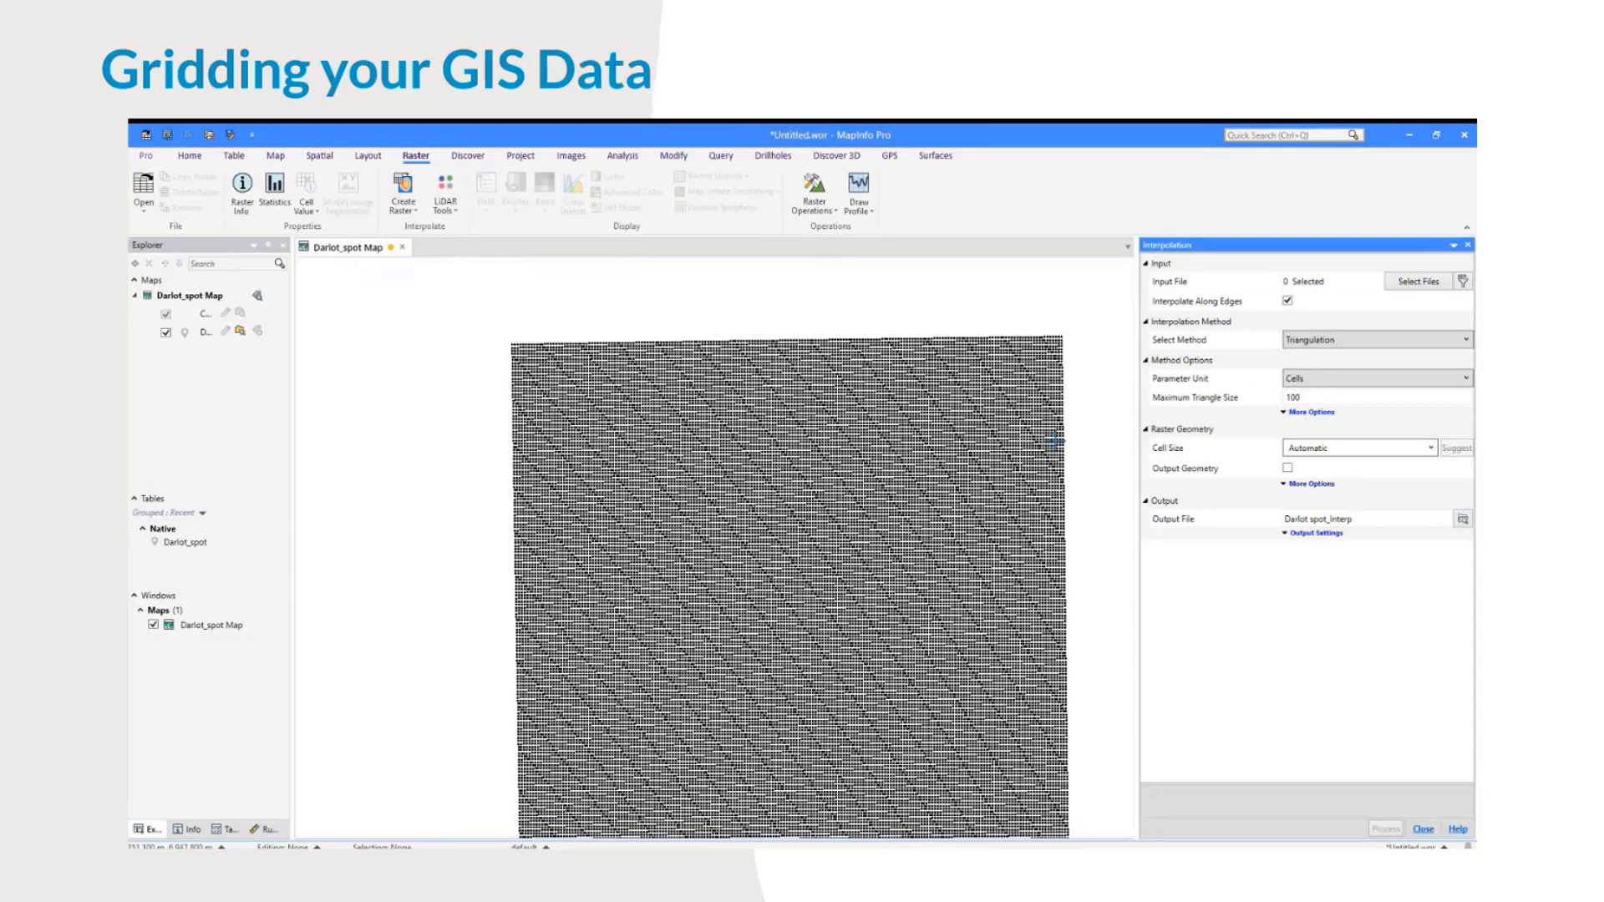
# Step: Add the Darlot_spot table as the input file for the interpolation
pyautogui.click(1417, 282)
pyautogui.click(1203, 304)
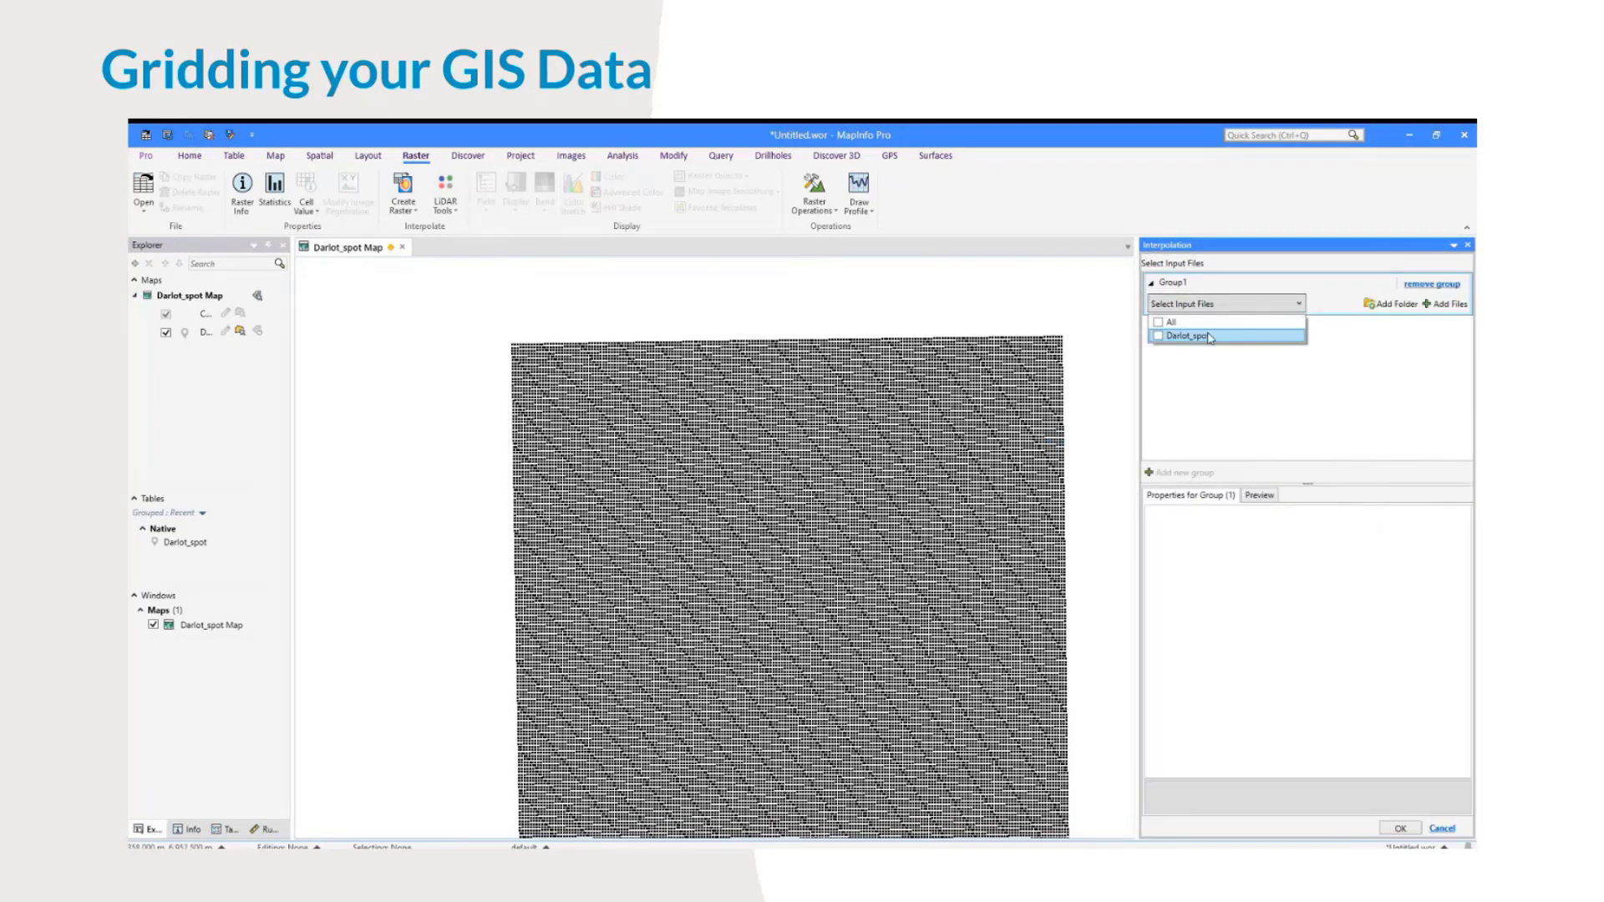
pyautogui.click(1164, 336)
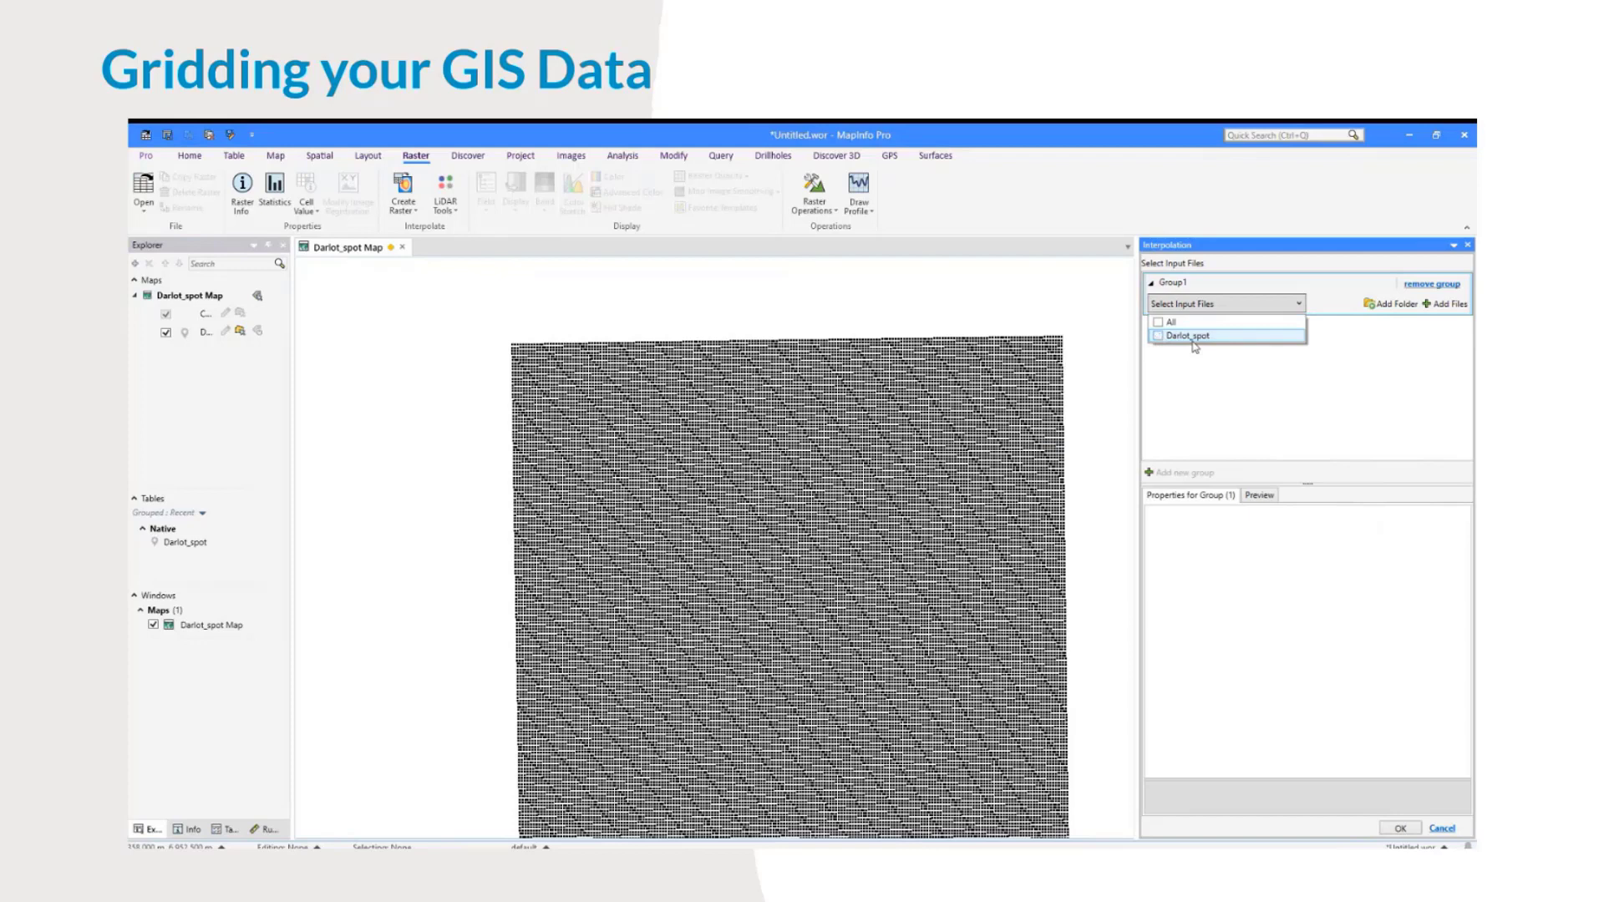
pyautogui.click(1193, 343)
pyautogui.click(1195, 306)
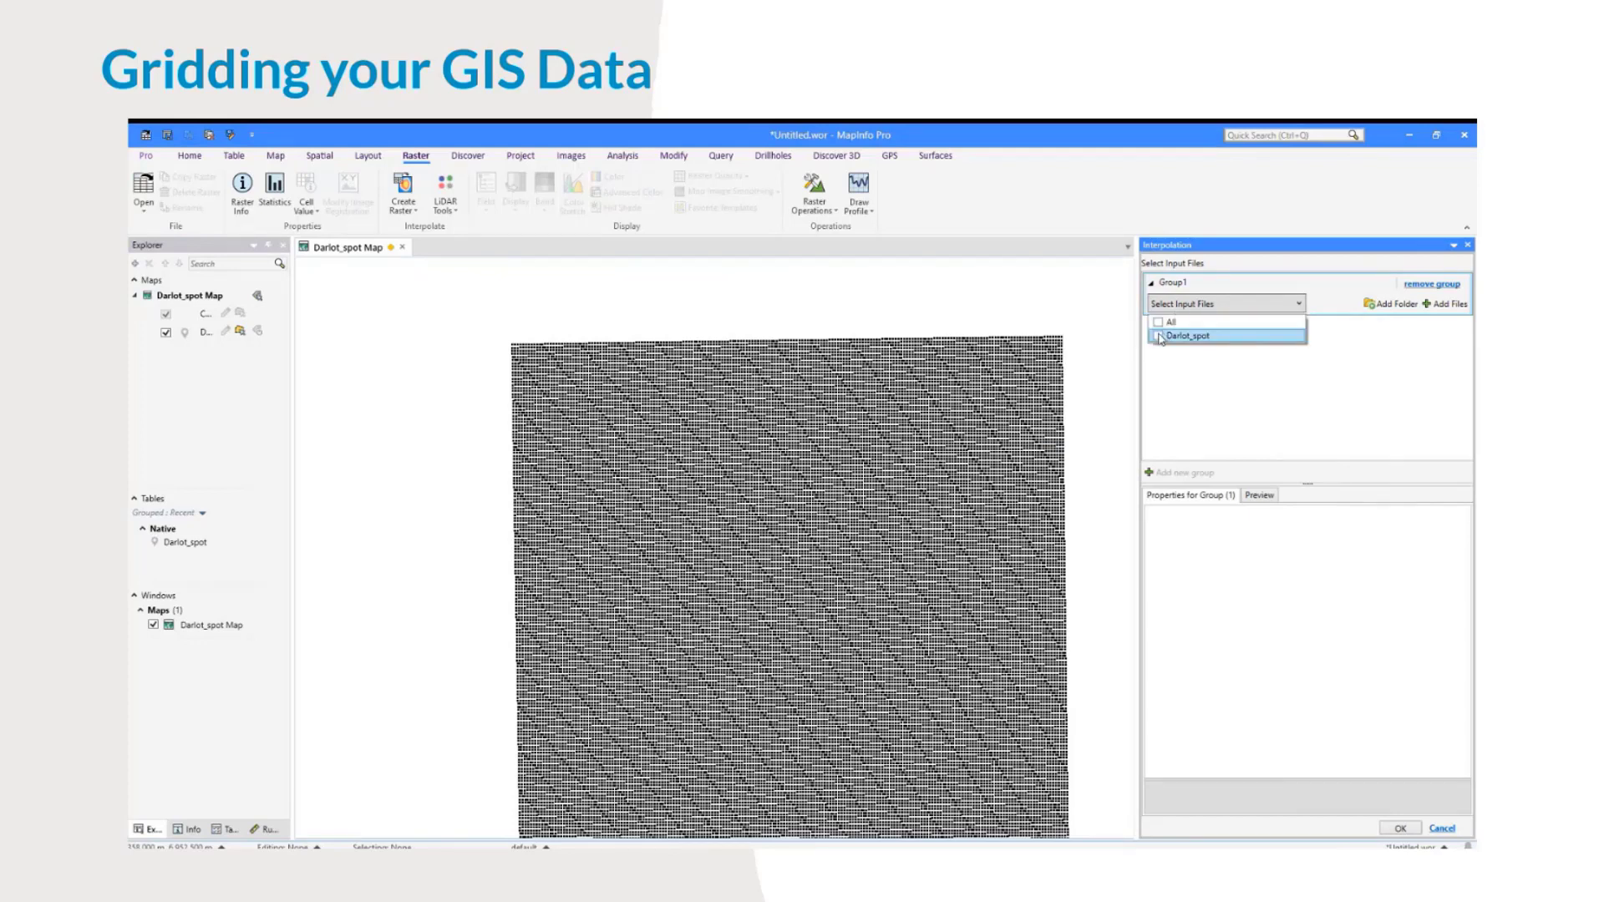
pyautogui.click(1160, 336)
pyautogui.click(1215, 399)
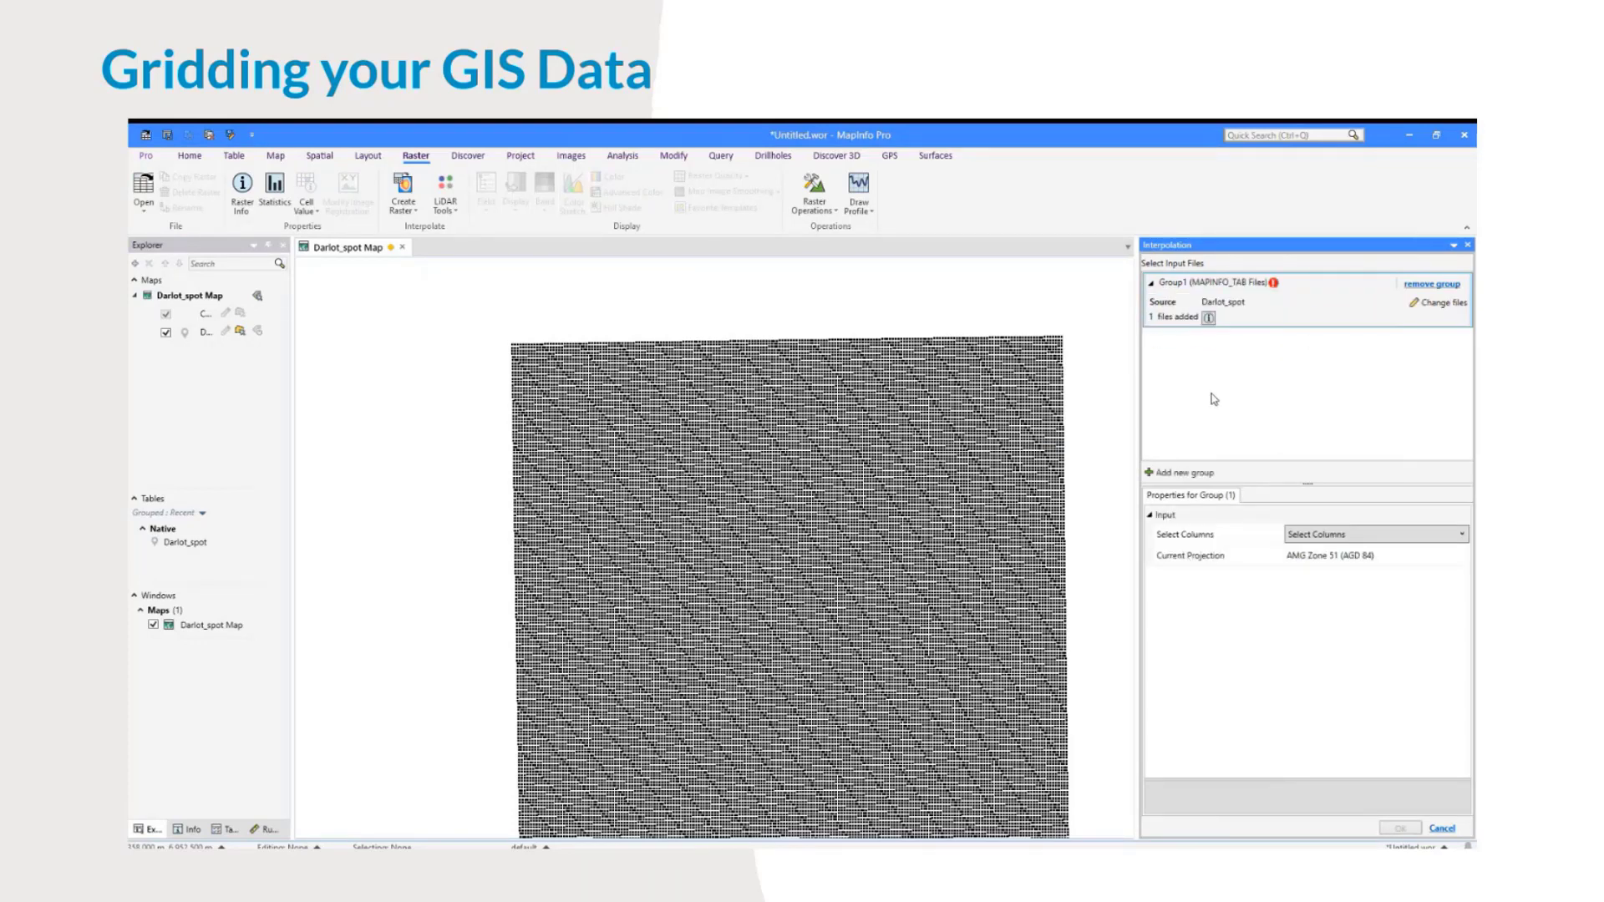
# Step: Choose AHD_RL as the input column to grid, accept the input selection, and review the data conditioning options
pyautogui.click(1346, 541)
pyautogui.click(1295, 553)
pyautogui.click(1387, 396)
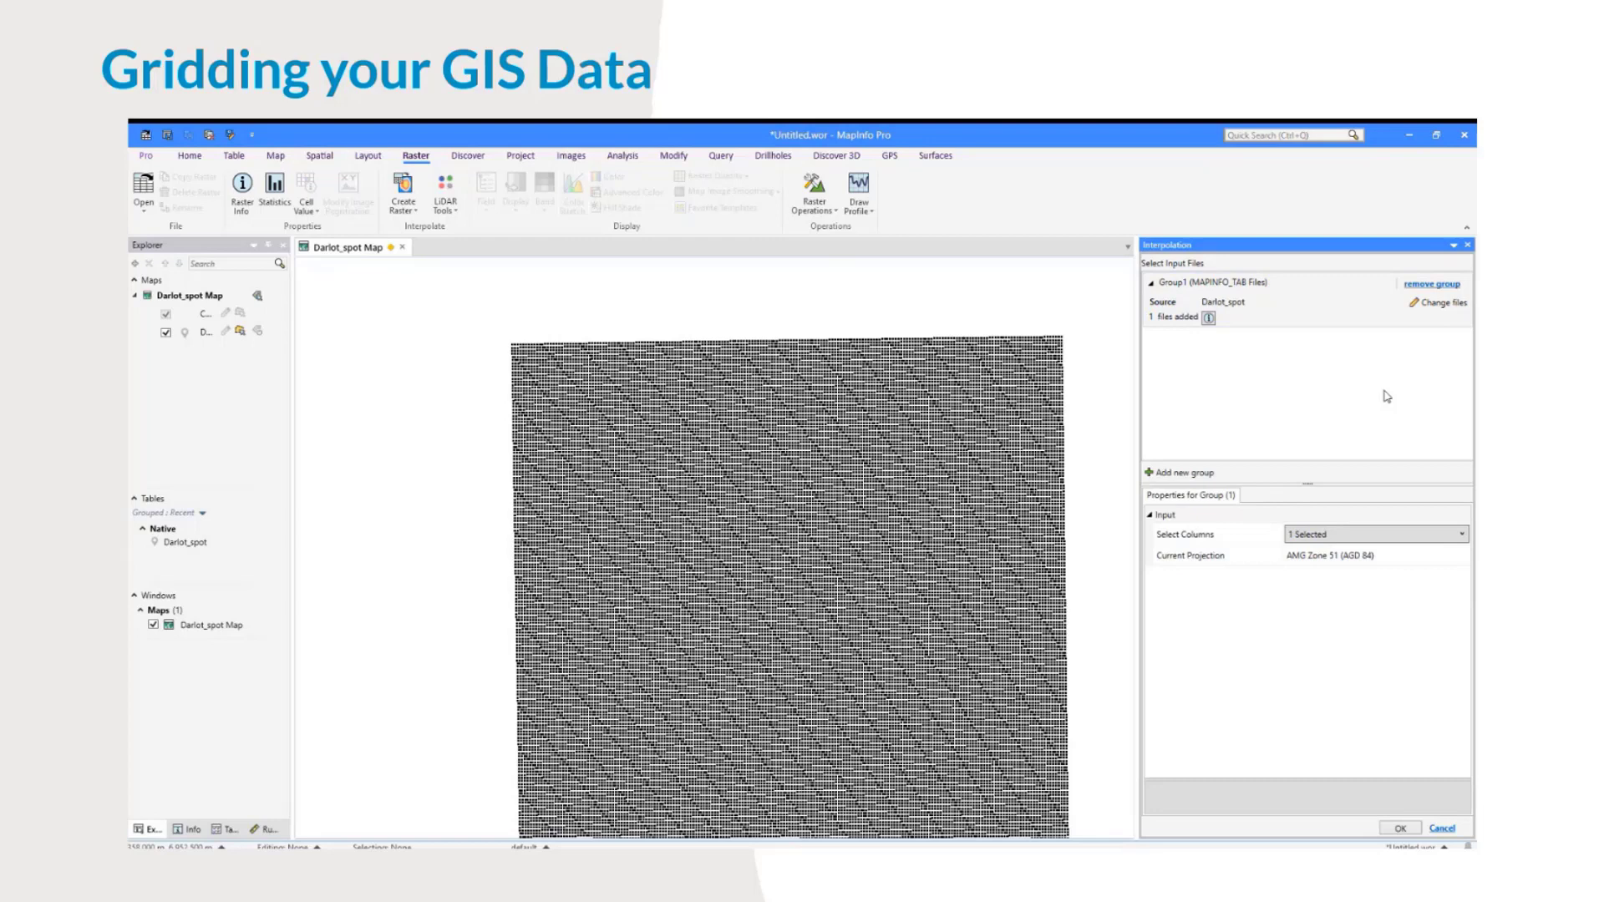
pyautogui.click(1410, 828)
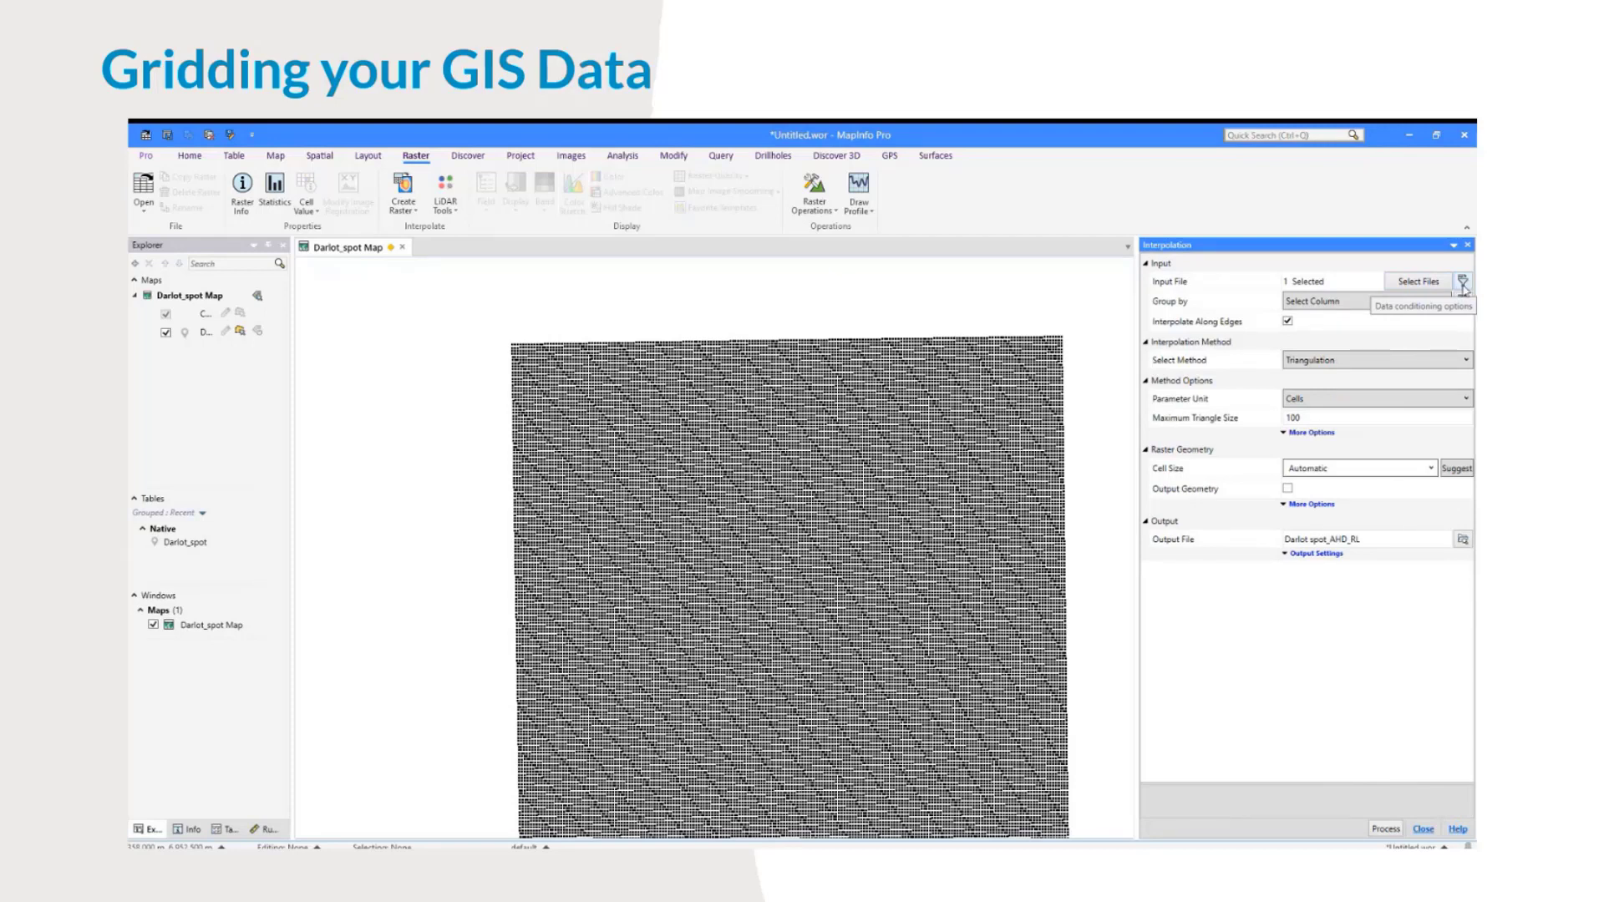
pyautogui.click(1463, 284)
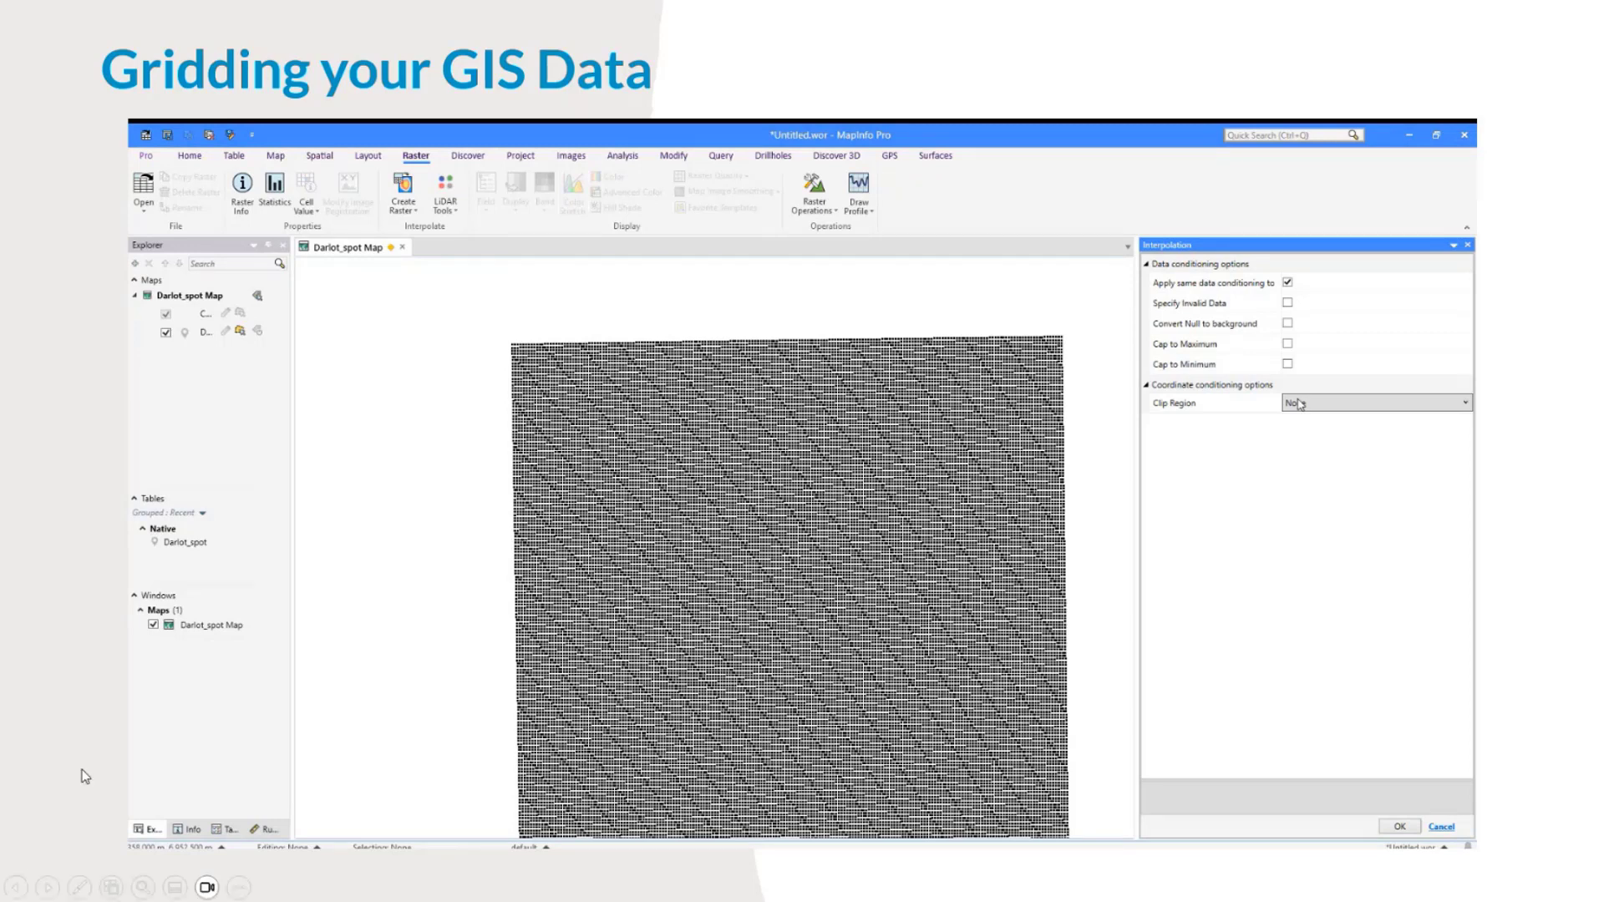
pyautogui.click(1407, 823)
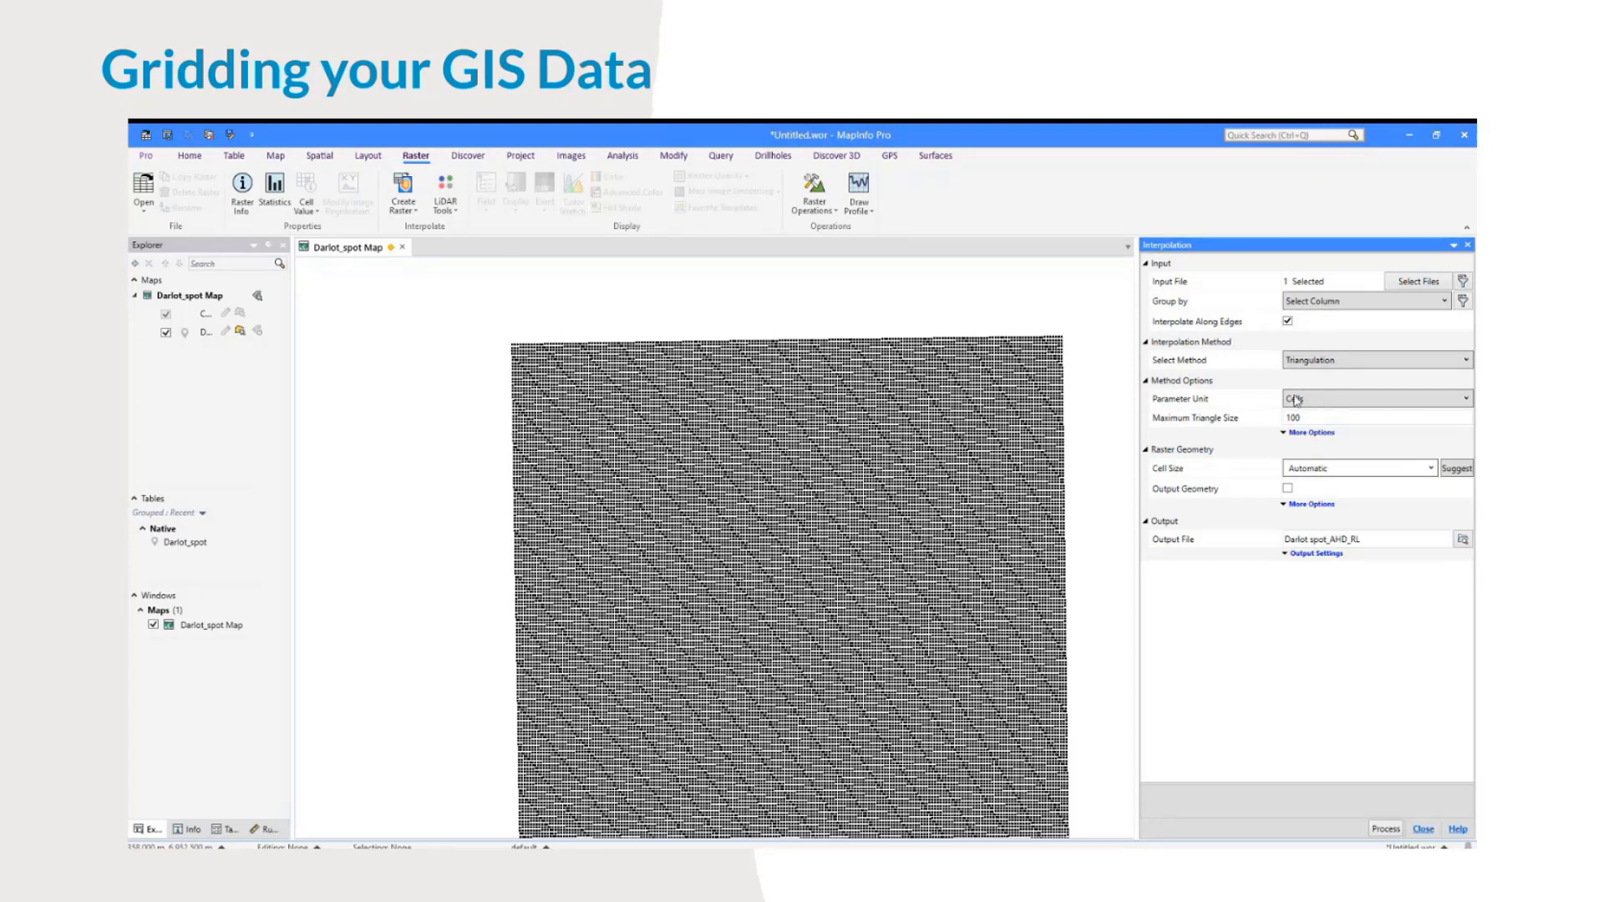
# Step: Measure the spacing between neighbouring survey points on the map with the ruler and set the raster cell size to 50
pyautogui.click(1310, 415)
pyautogui.click(1462, 475)
pyautogui.scroll(5, 735, 411)
pyautogui.click(736, 411)
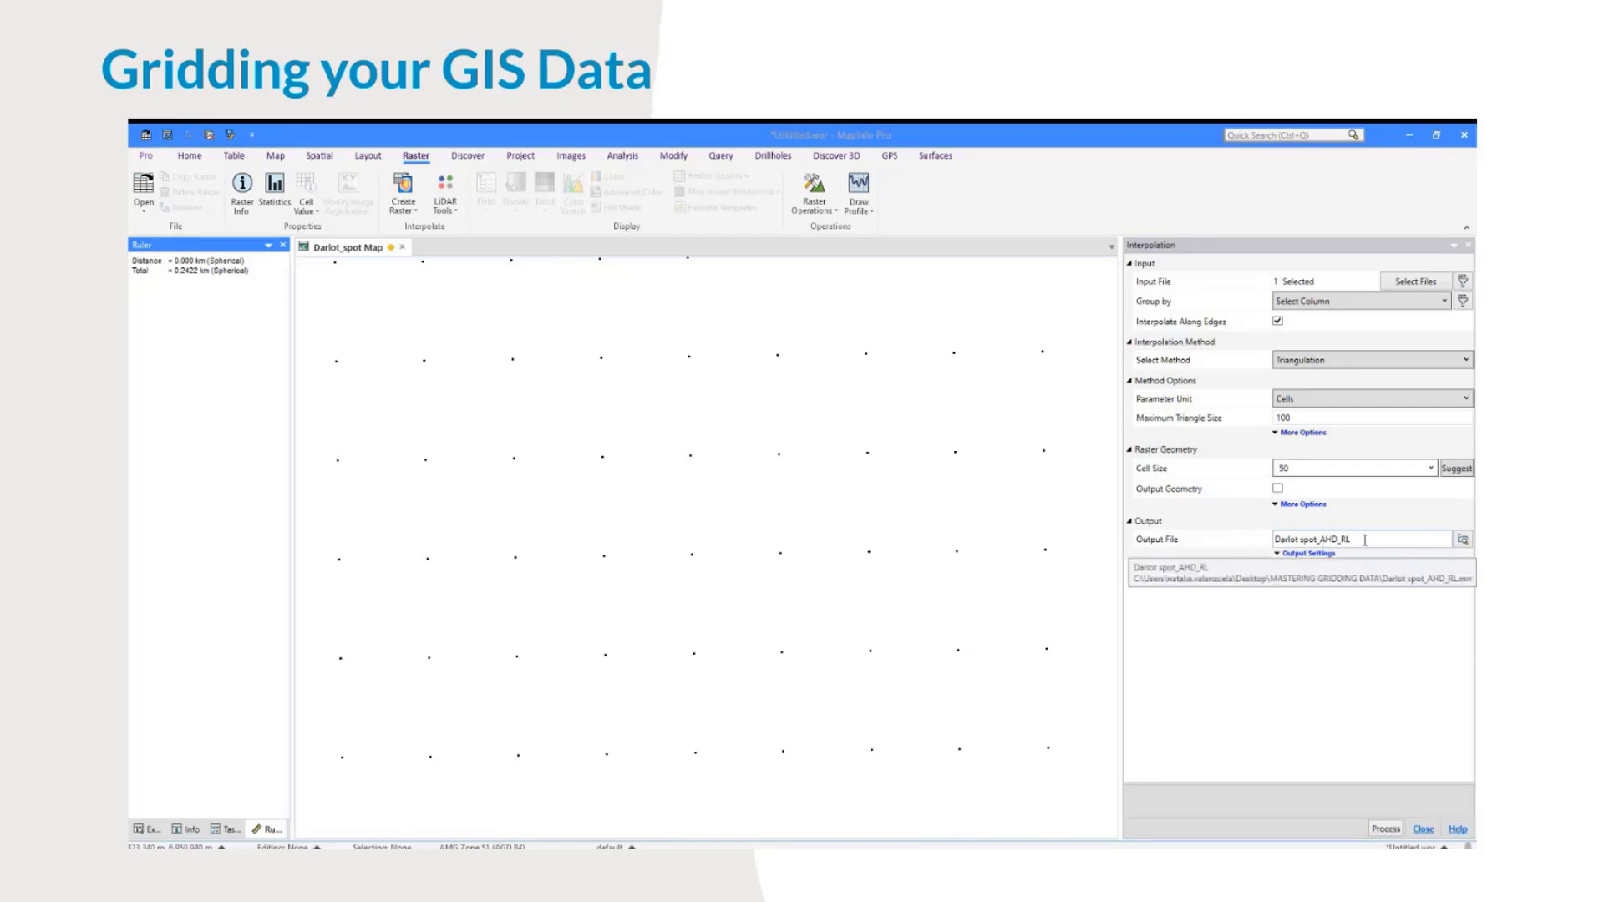
# Step: Review the output settings and the raster file formats available for the Darlot spot_AHD_RL output file
pyautogui.click(1309, 554)
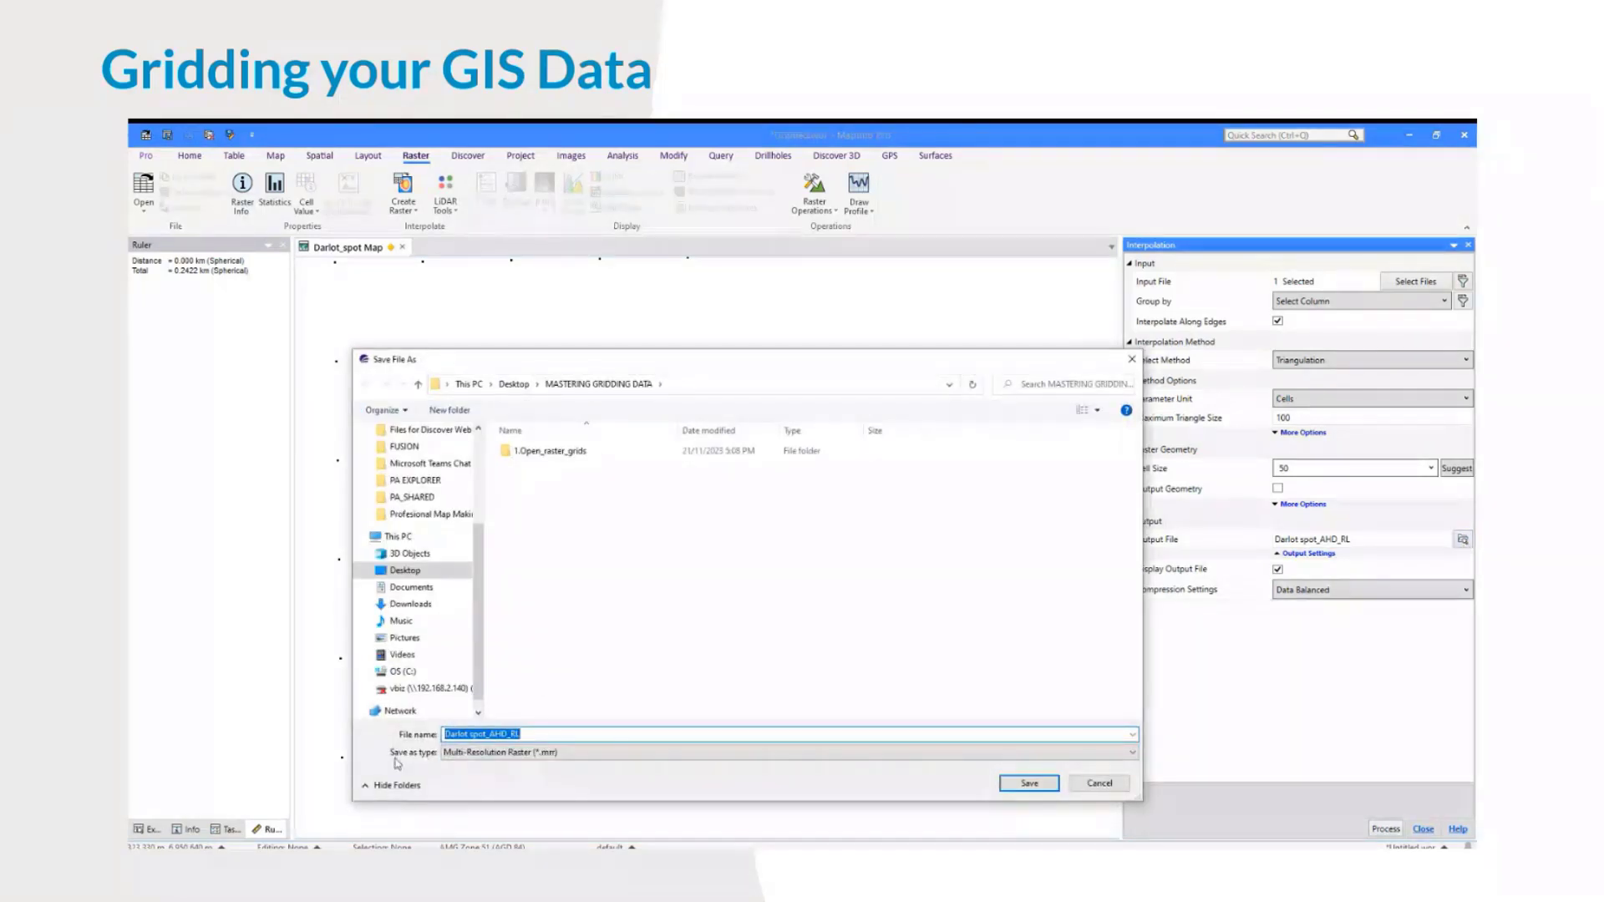
pyautogui.click(448, 753)
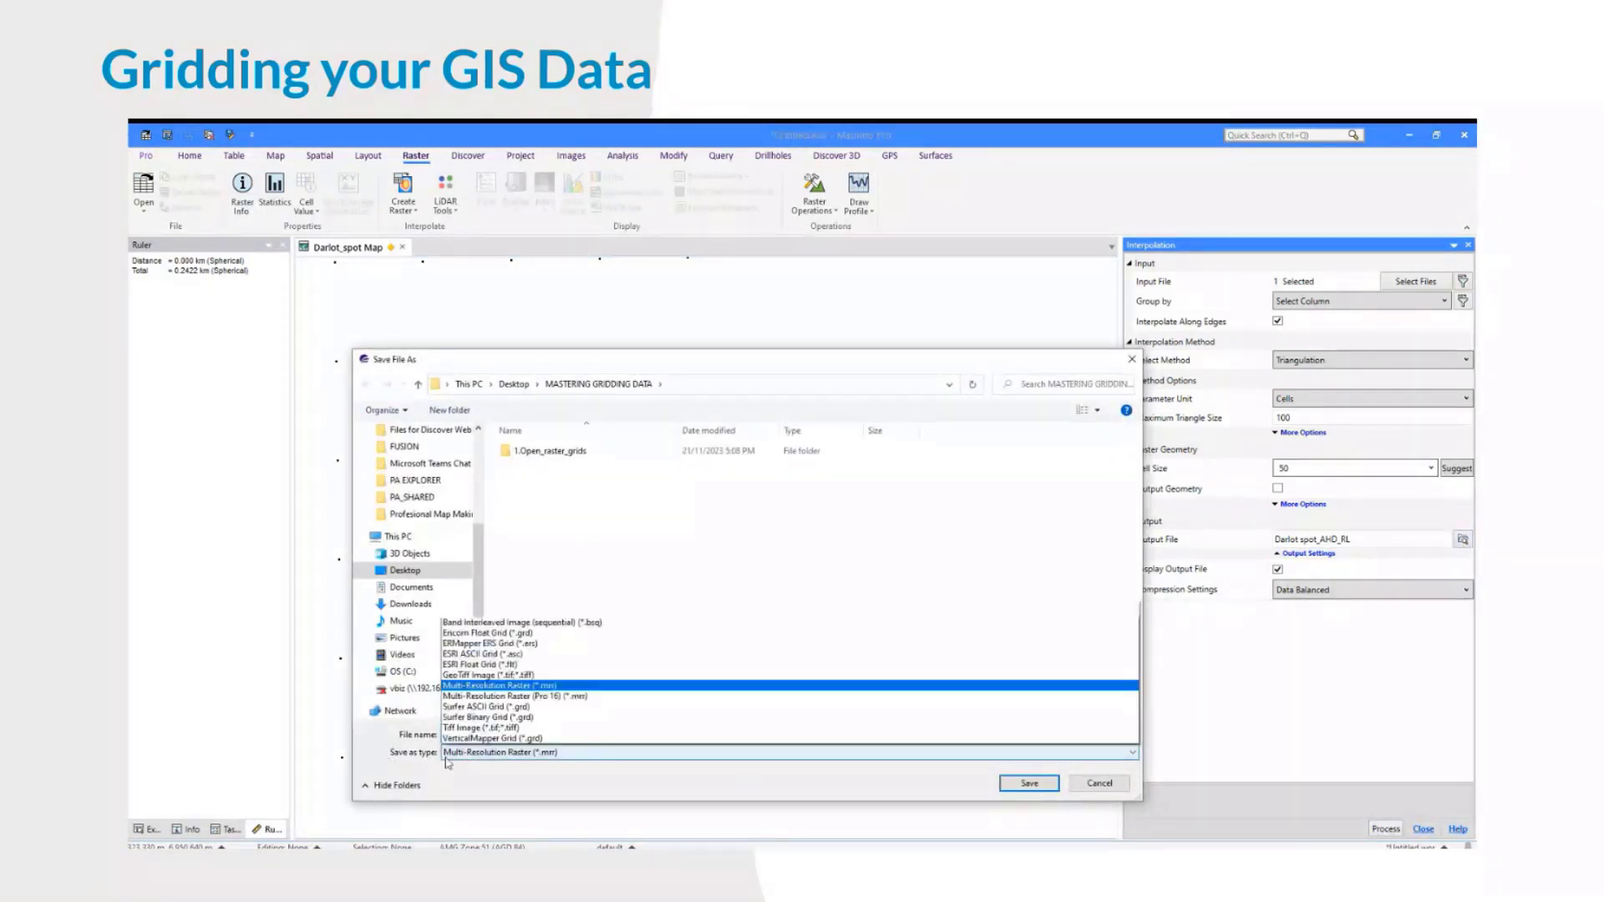
pyautogui.click(448, 753)
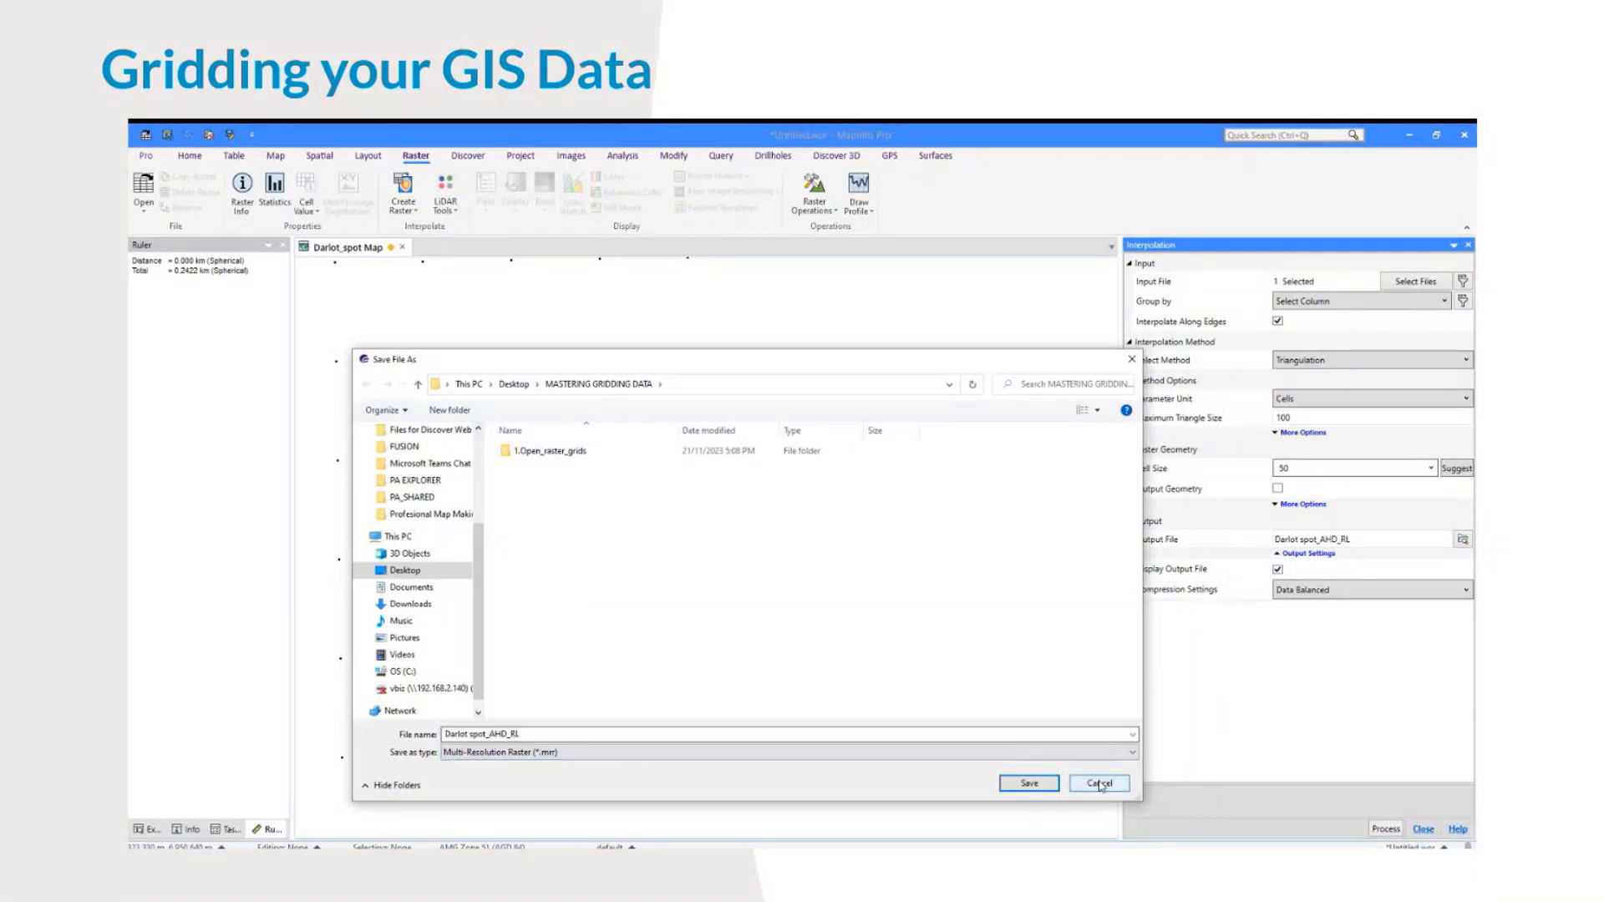
pyautogui.click(1099, 783)
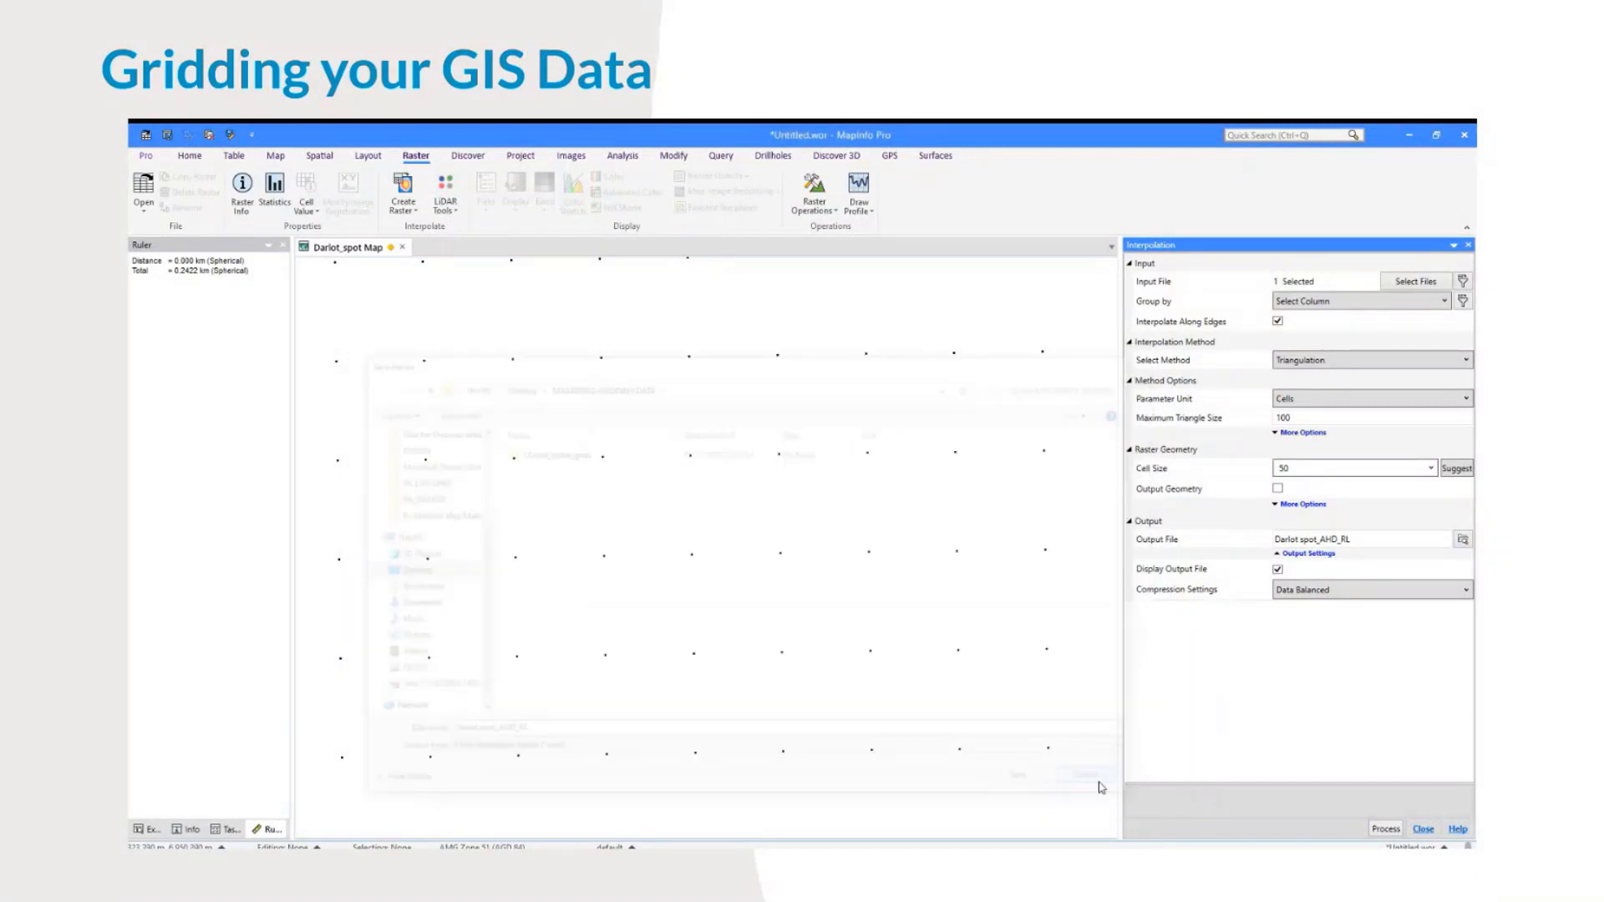
# Step: Run the interpolation, hide the Darlot_spot point layer to expose the grid, and close the interpolation settings
pyautogui.click(1385, 830)
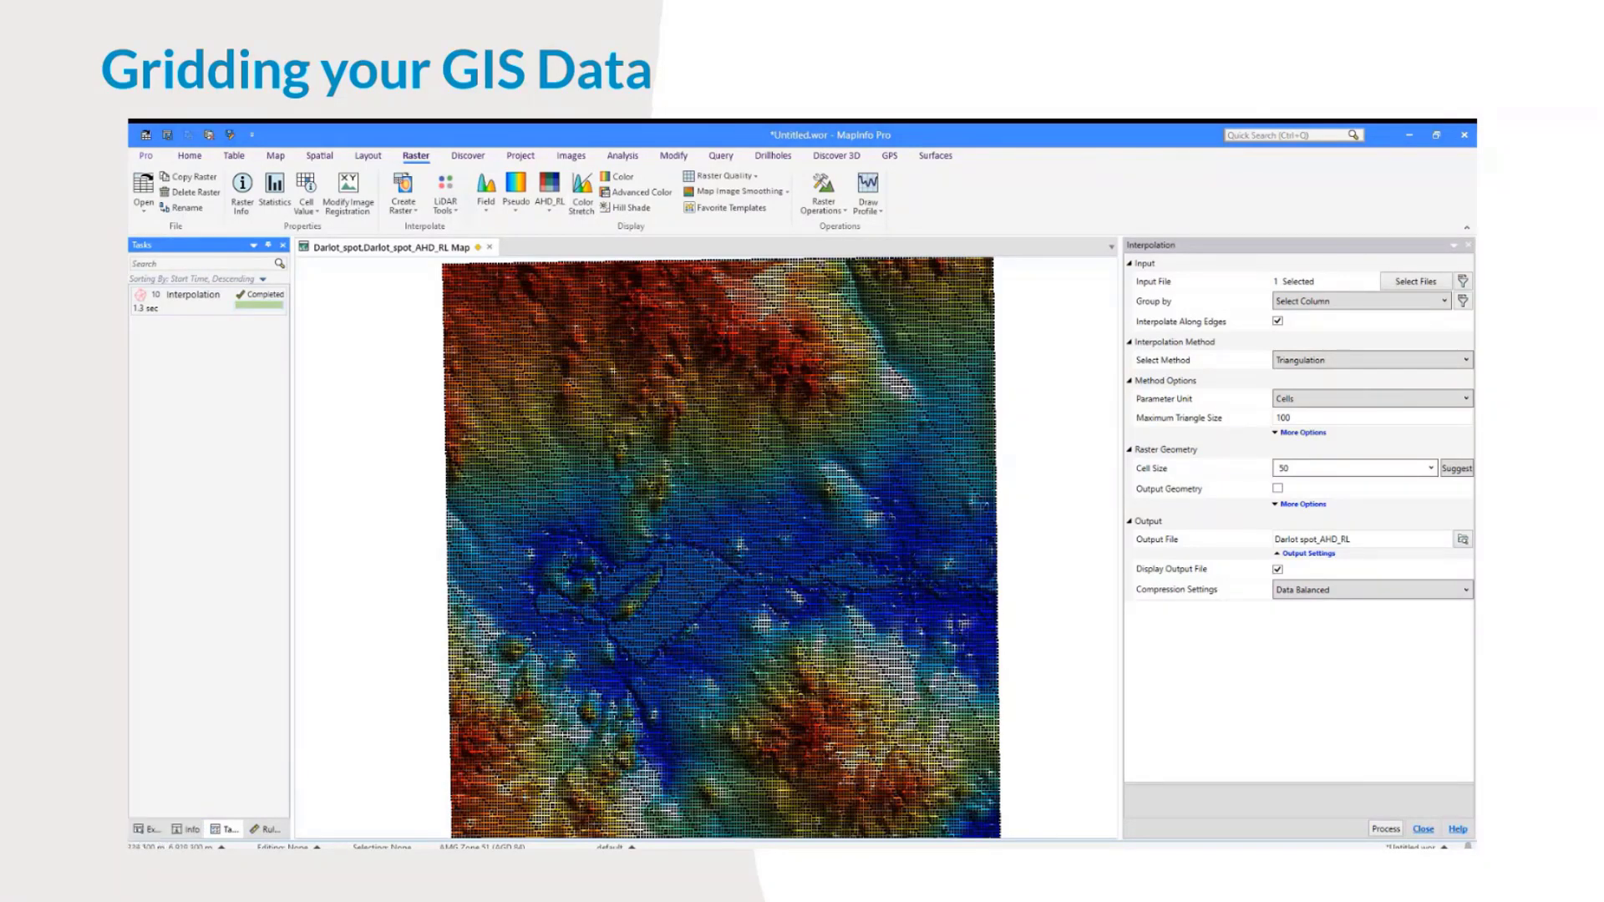
pyautogui.click(133, 831)
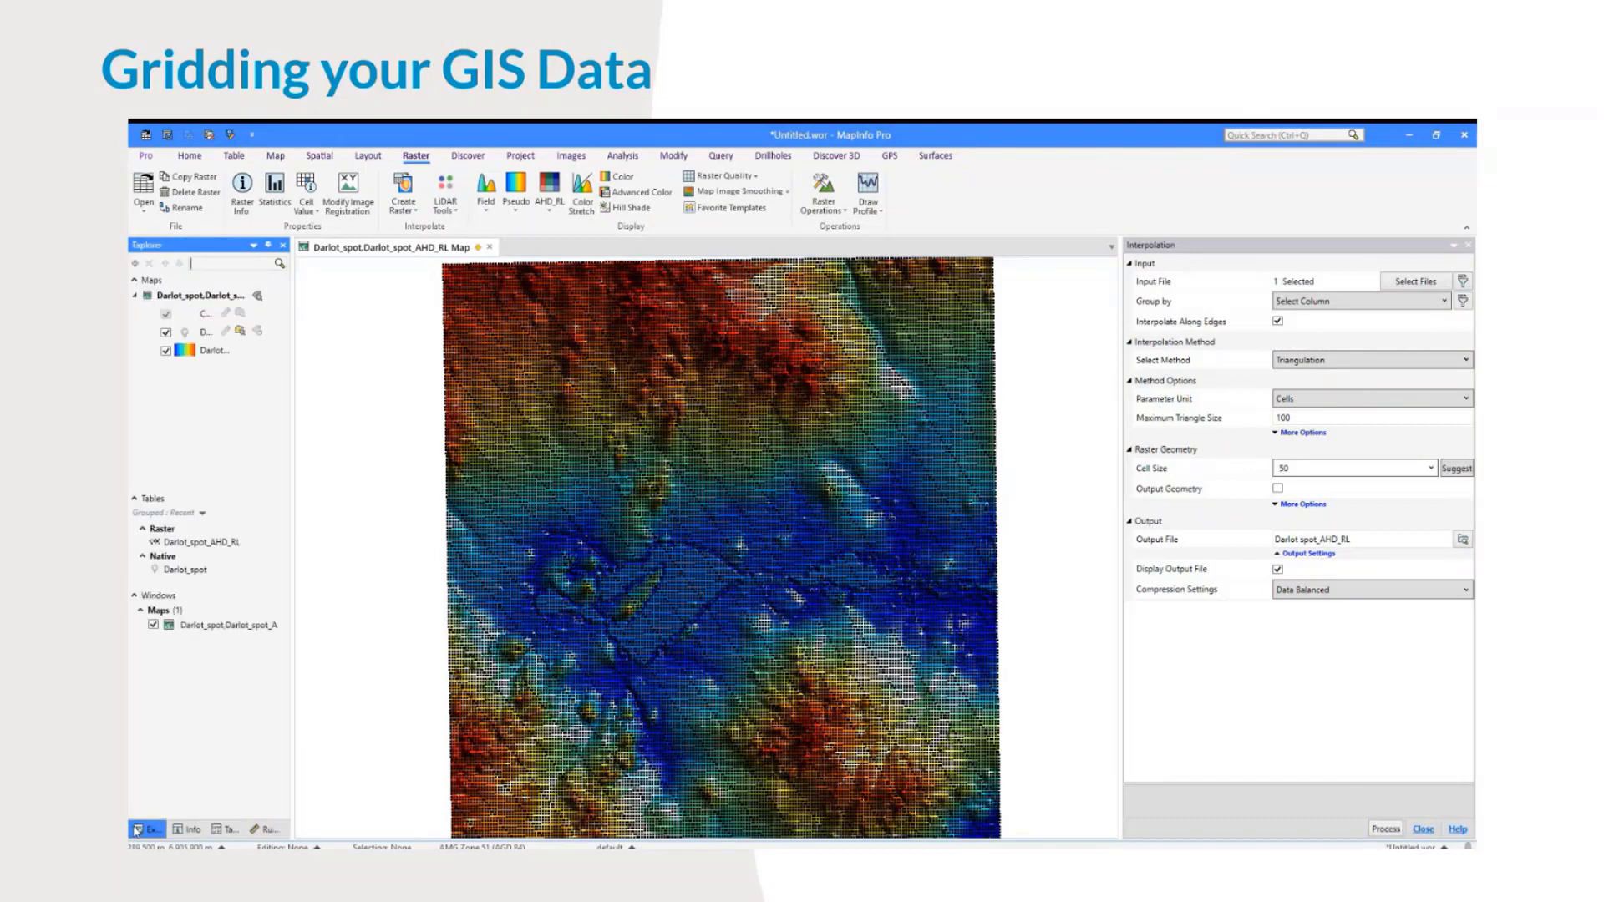
pyautogui.click(166, 332)
pyautogui.moveTo(291, 353); pyautogui.dragTo(333, 348)
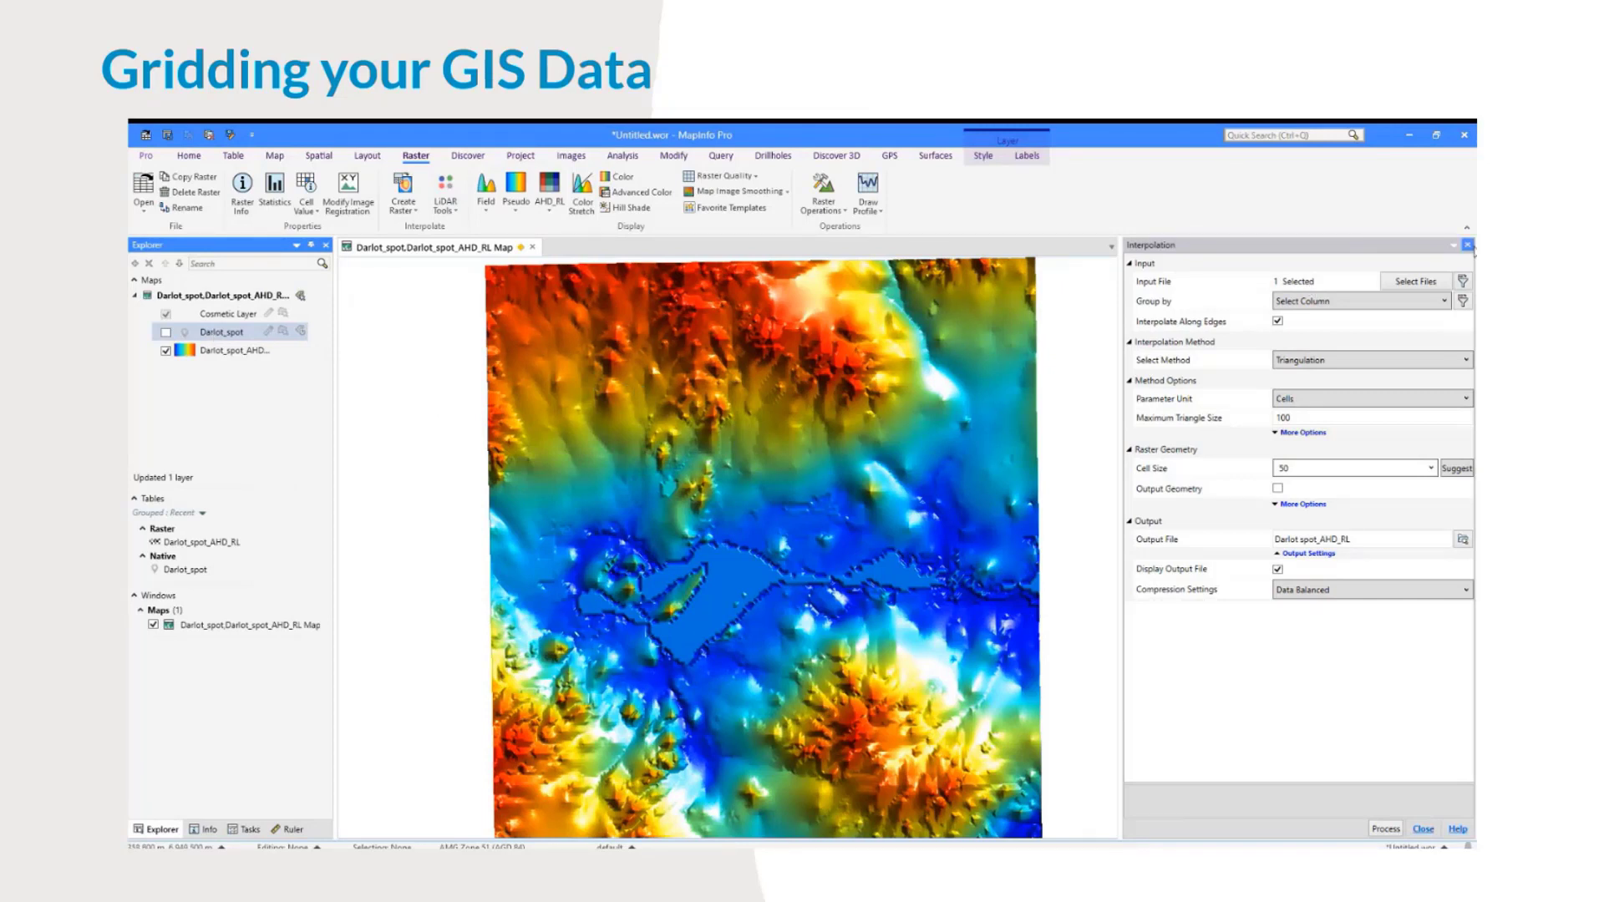
pyautogui.click(1468, 246)
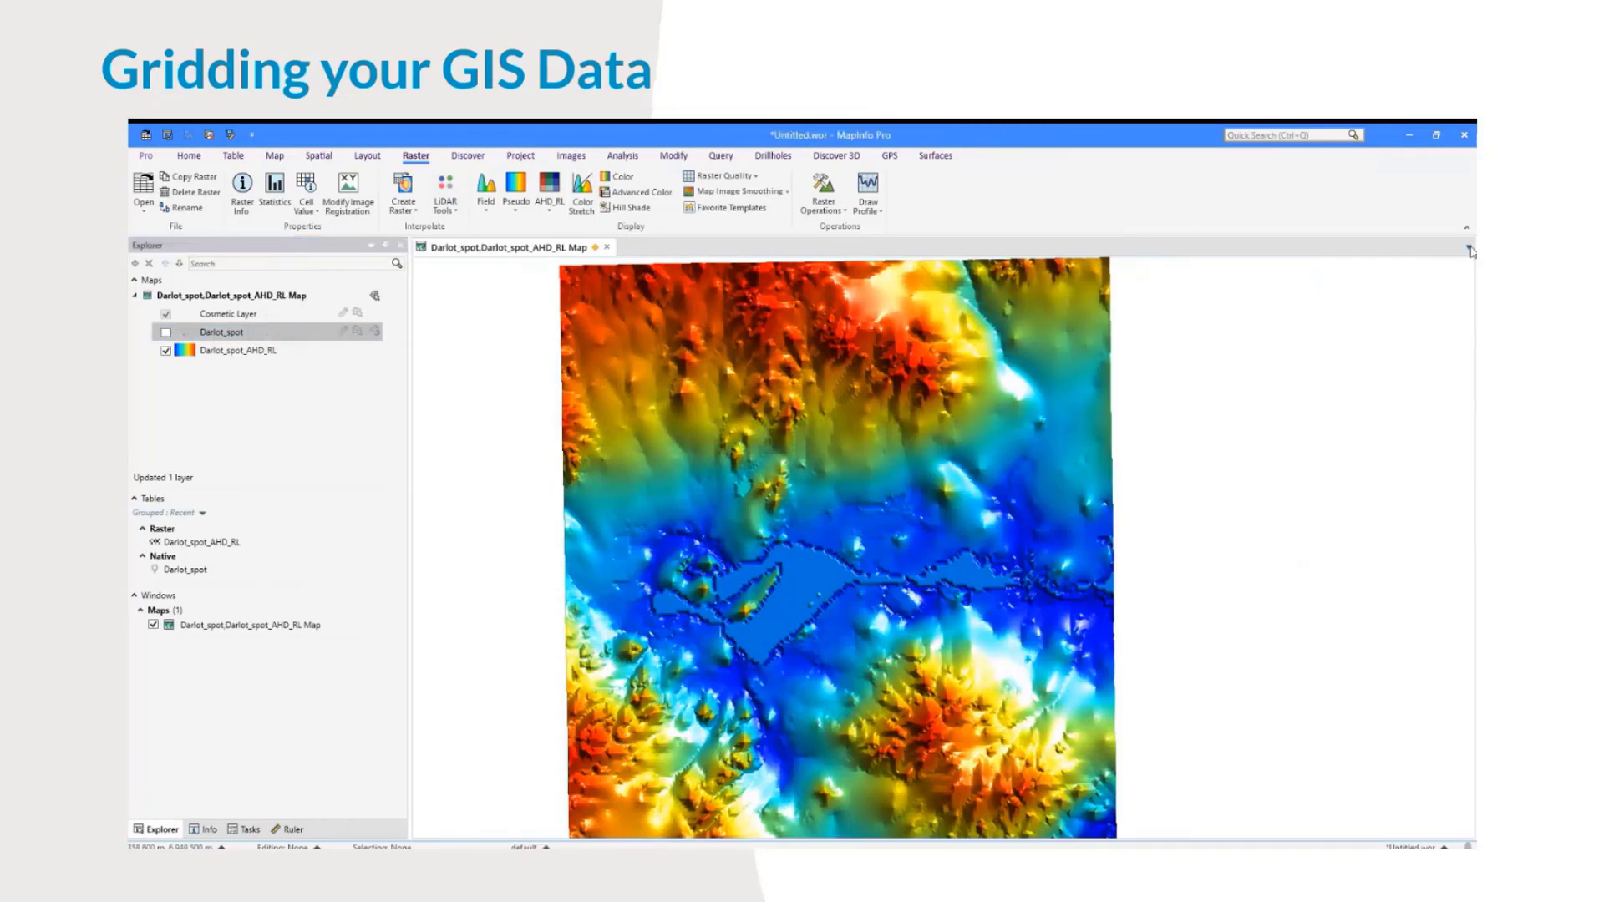
pyautogui.click(808, 216)
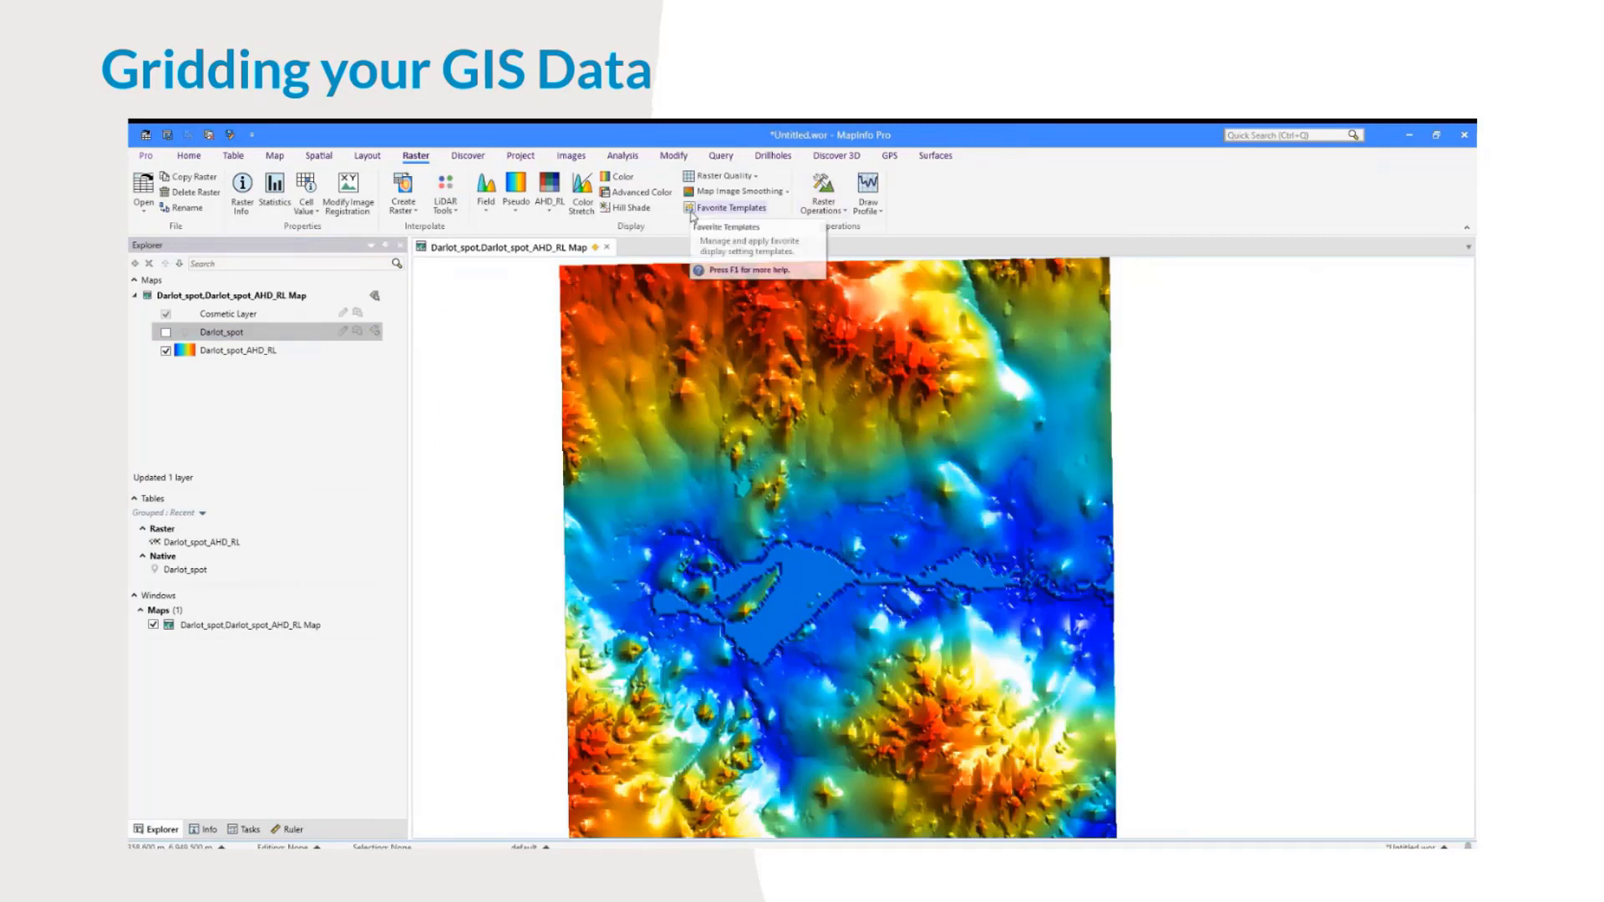
pyautogui.click(807, 216)
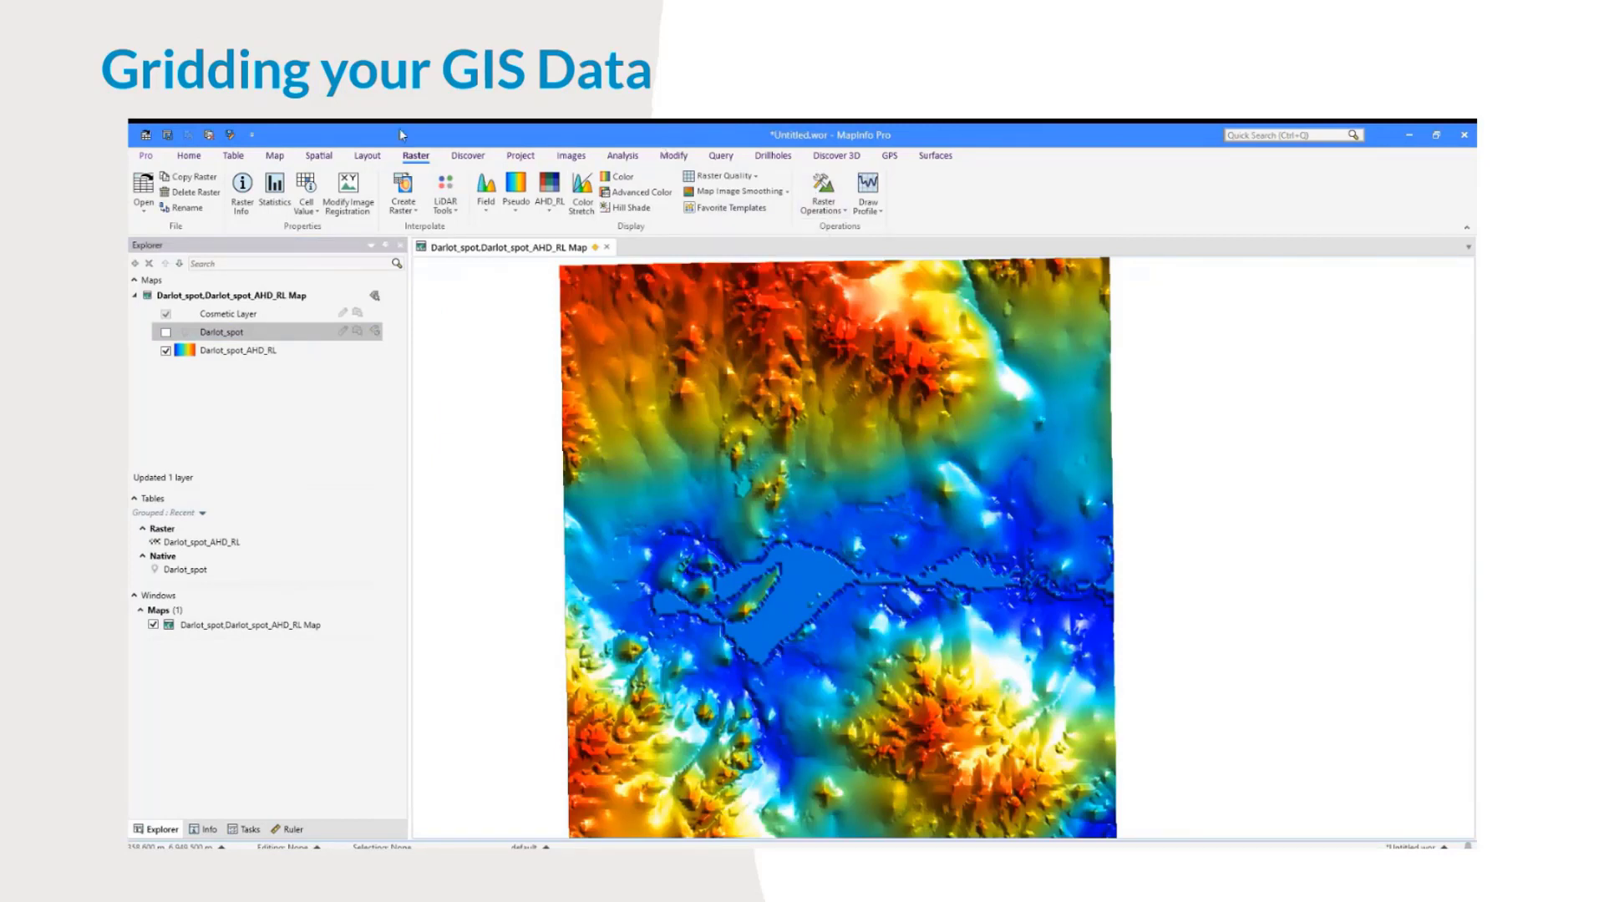
# Step: Try the North hill shade angle on the Darlot_spot_AHD_RL raster, and set the sun angle to East
pyautogui.click(644, 208)
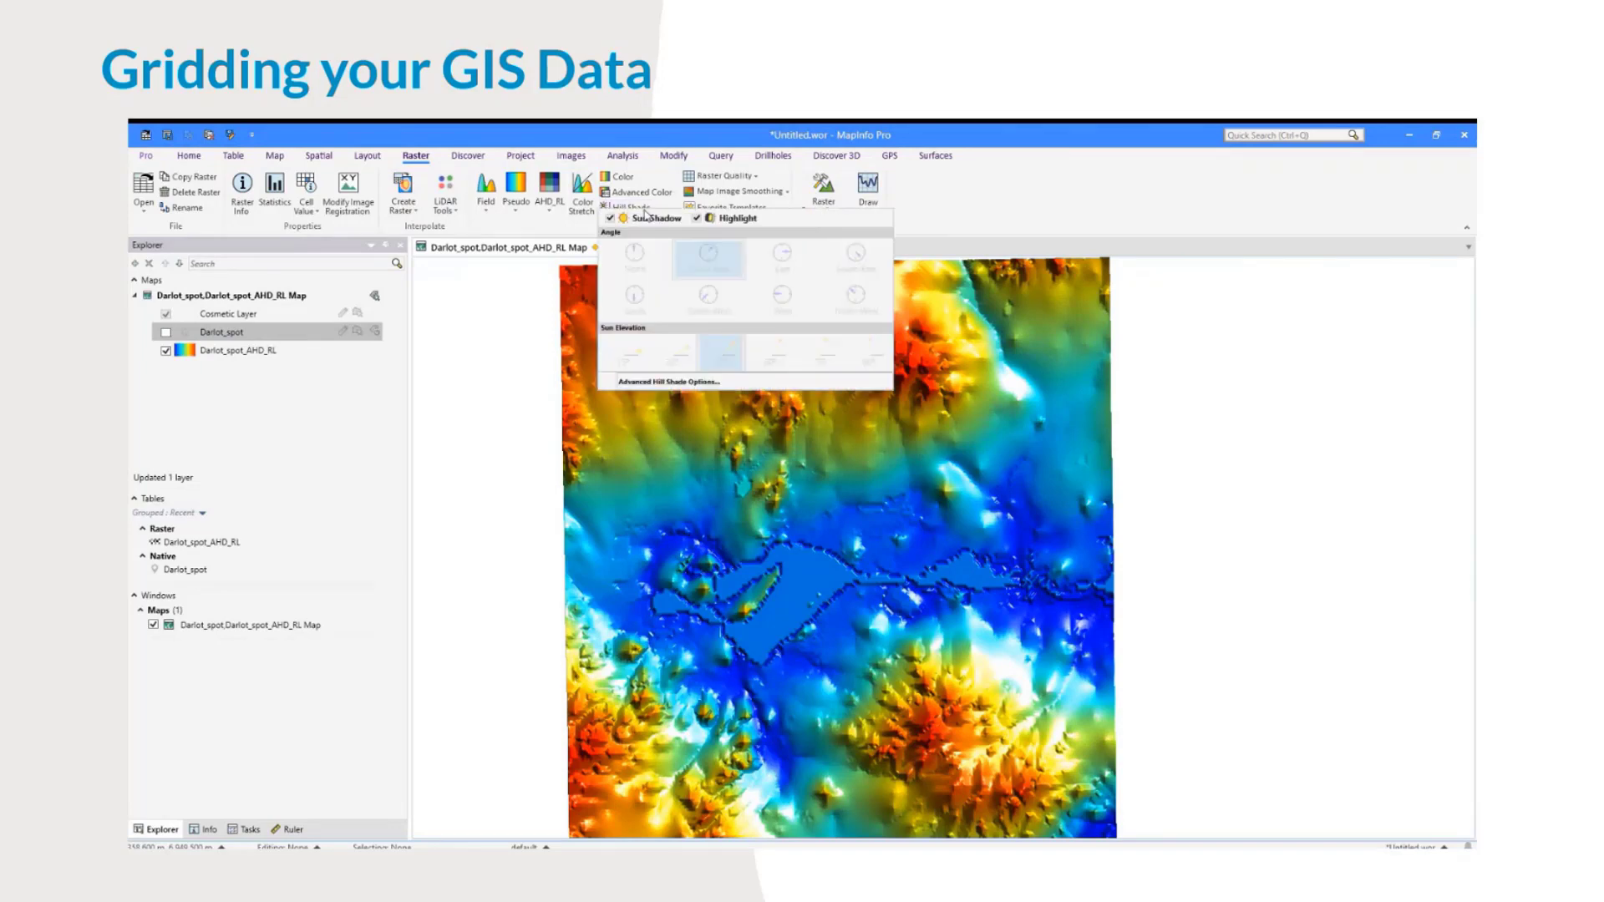
pyautogui.click(640, 264)
pyautogui.click(638, 214)
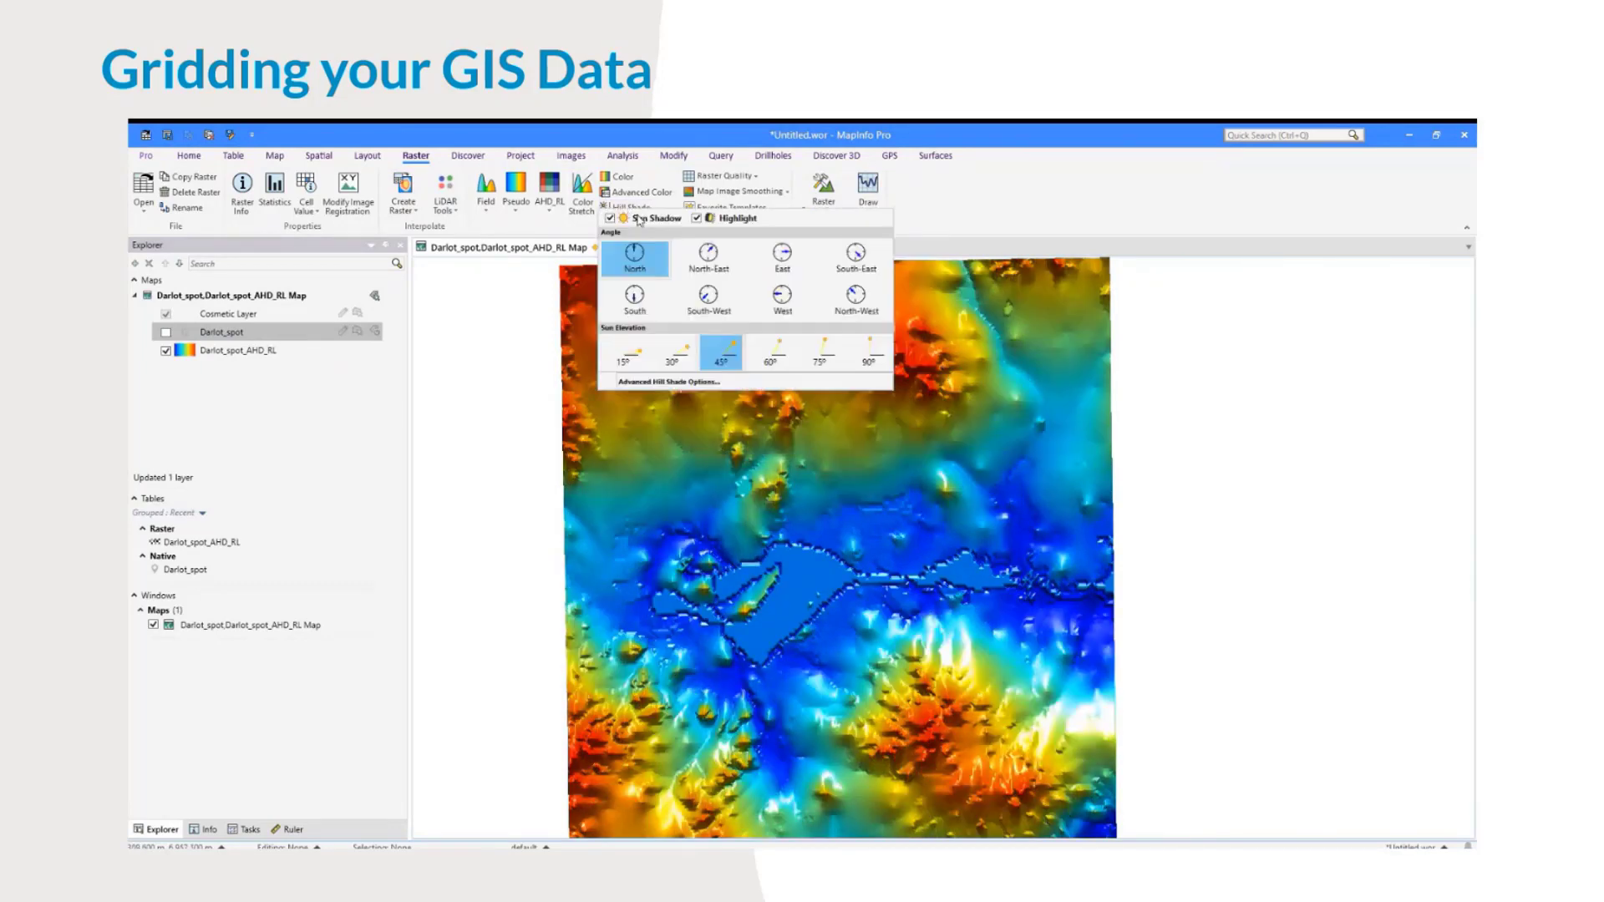
pyautogui.click(789, 261)
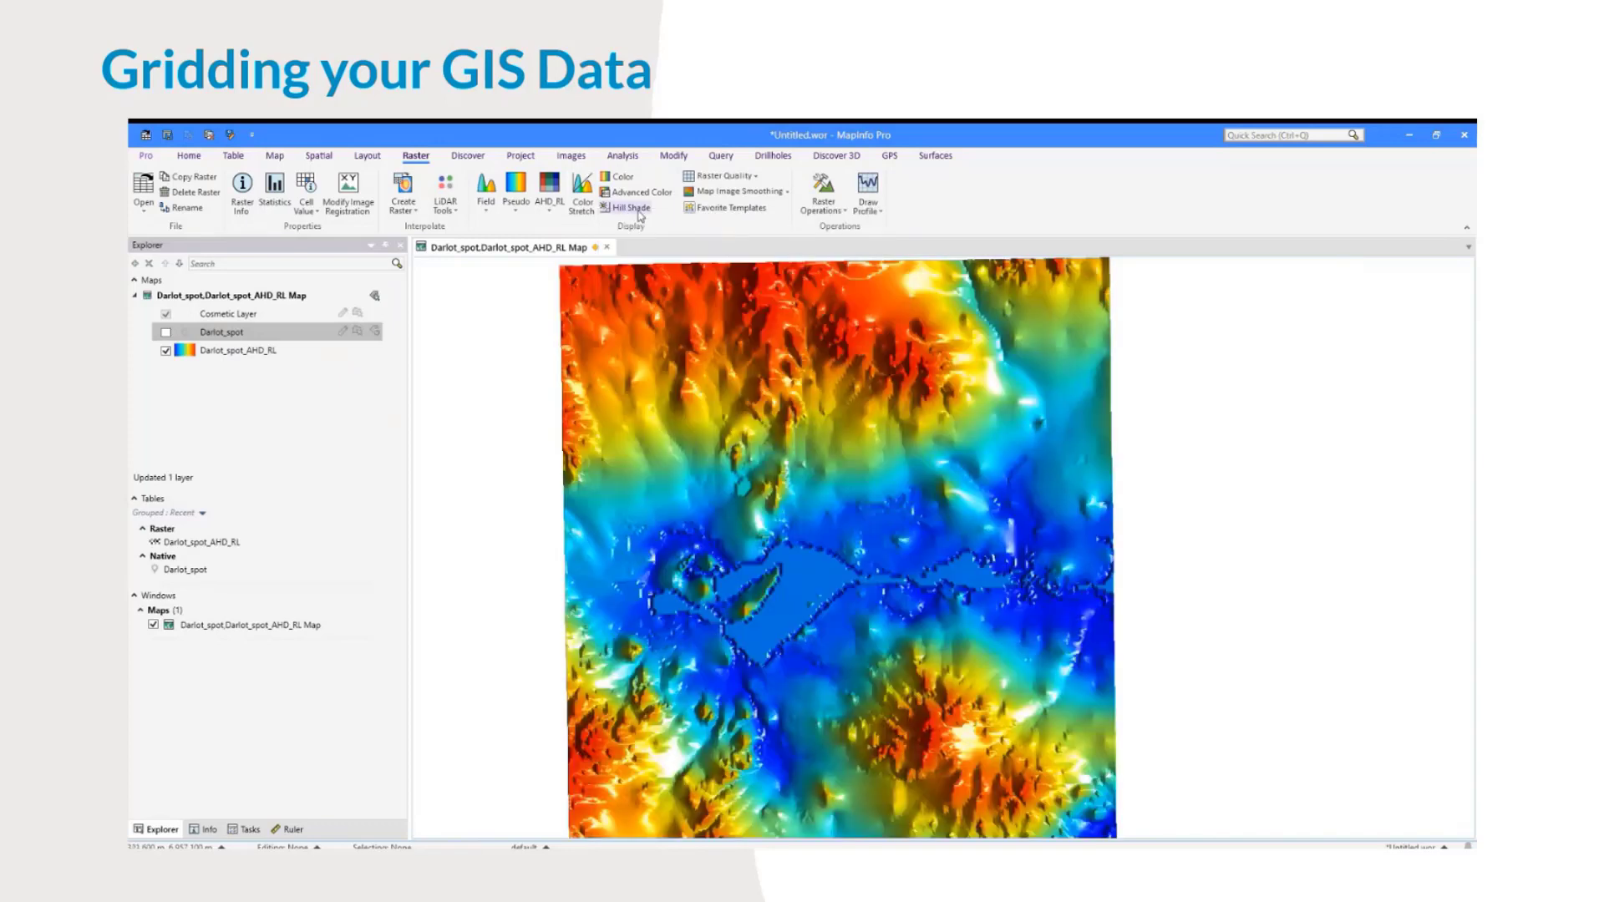
# Step: Try a 30° sun elevation for the raster's hill shade, and set the elevation to 75°
pyautogui.click(640, 214)
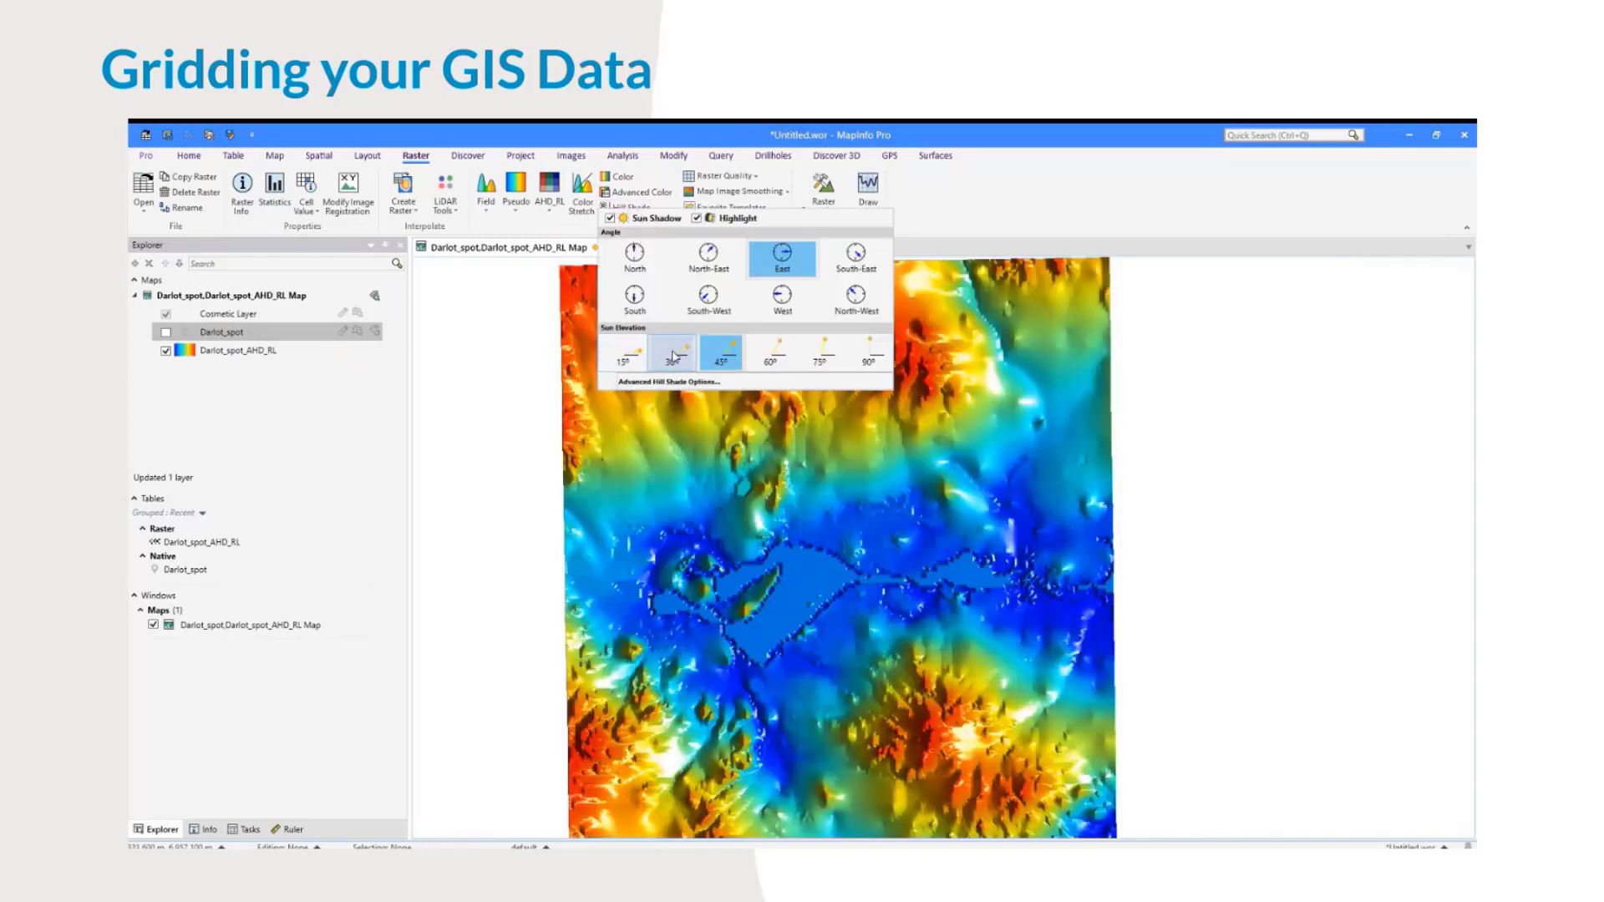
pyautogui.click(673, 355)
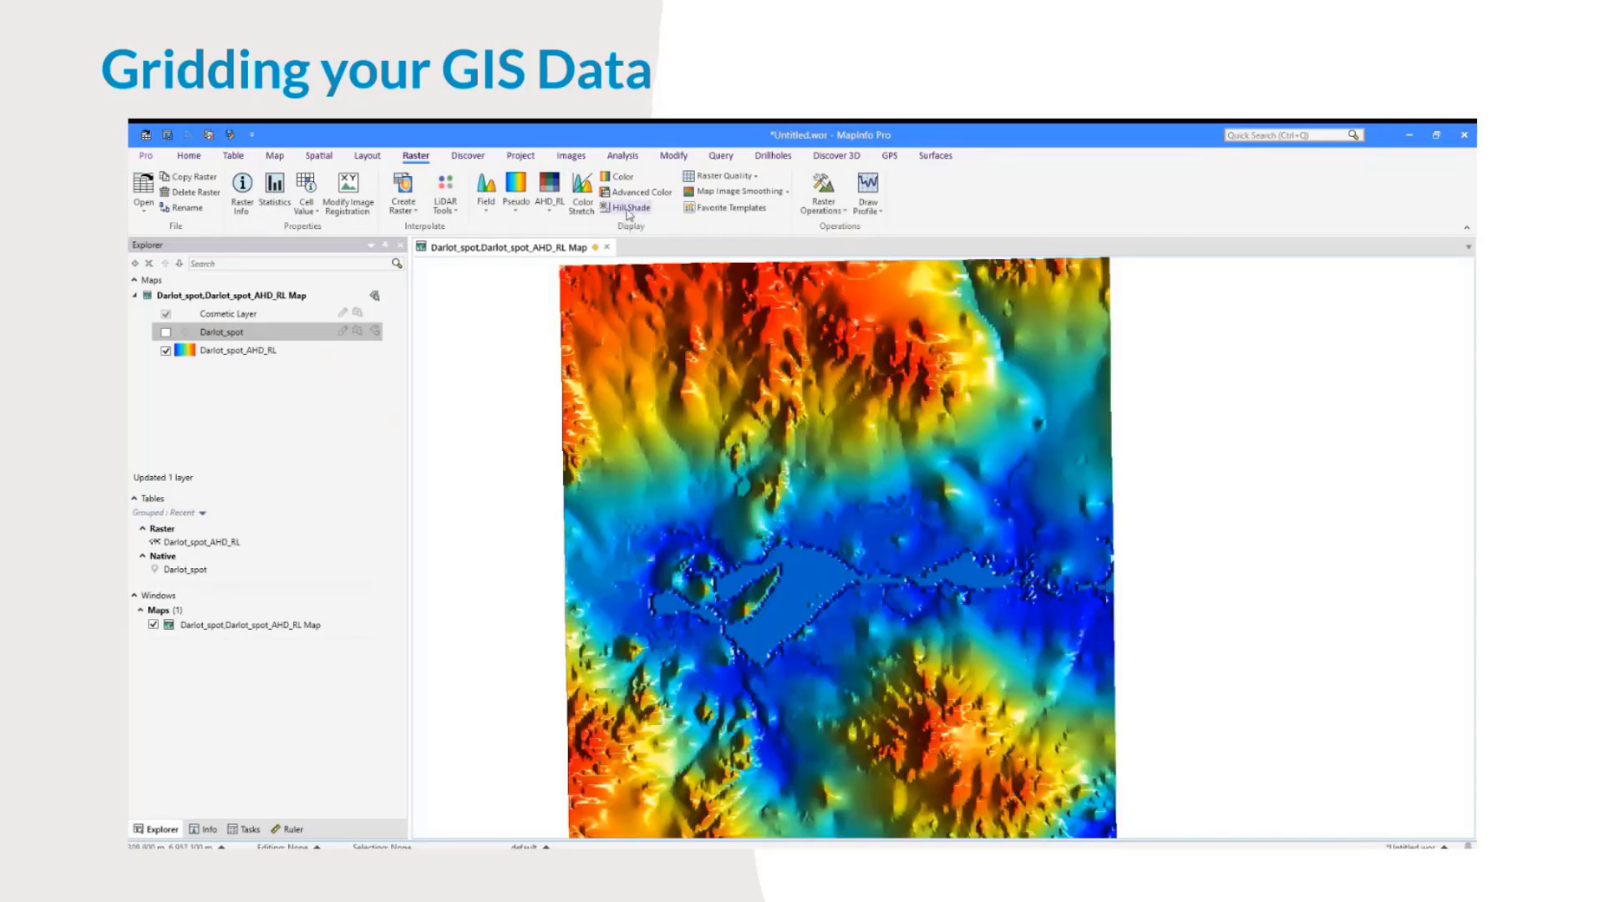
pyautogui.click(630, 215)
pyautogui.click(834, 345)
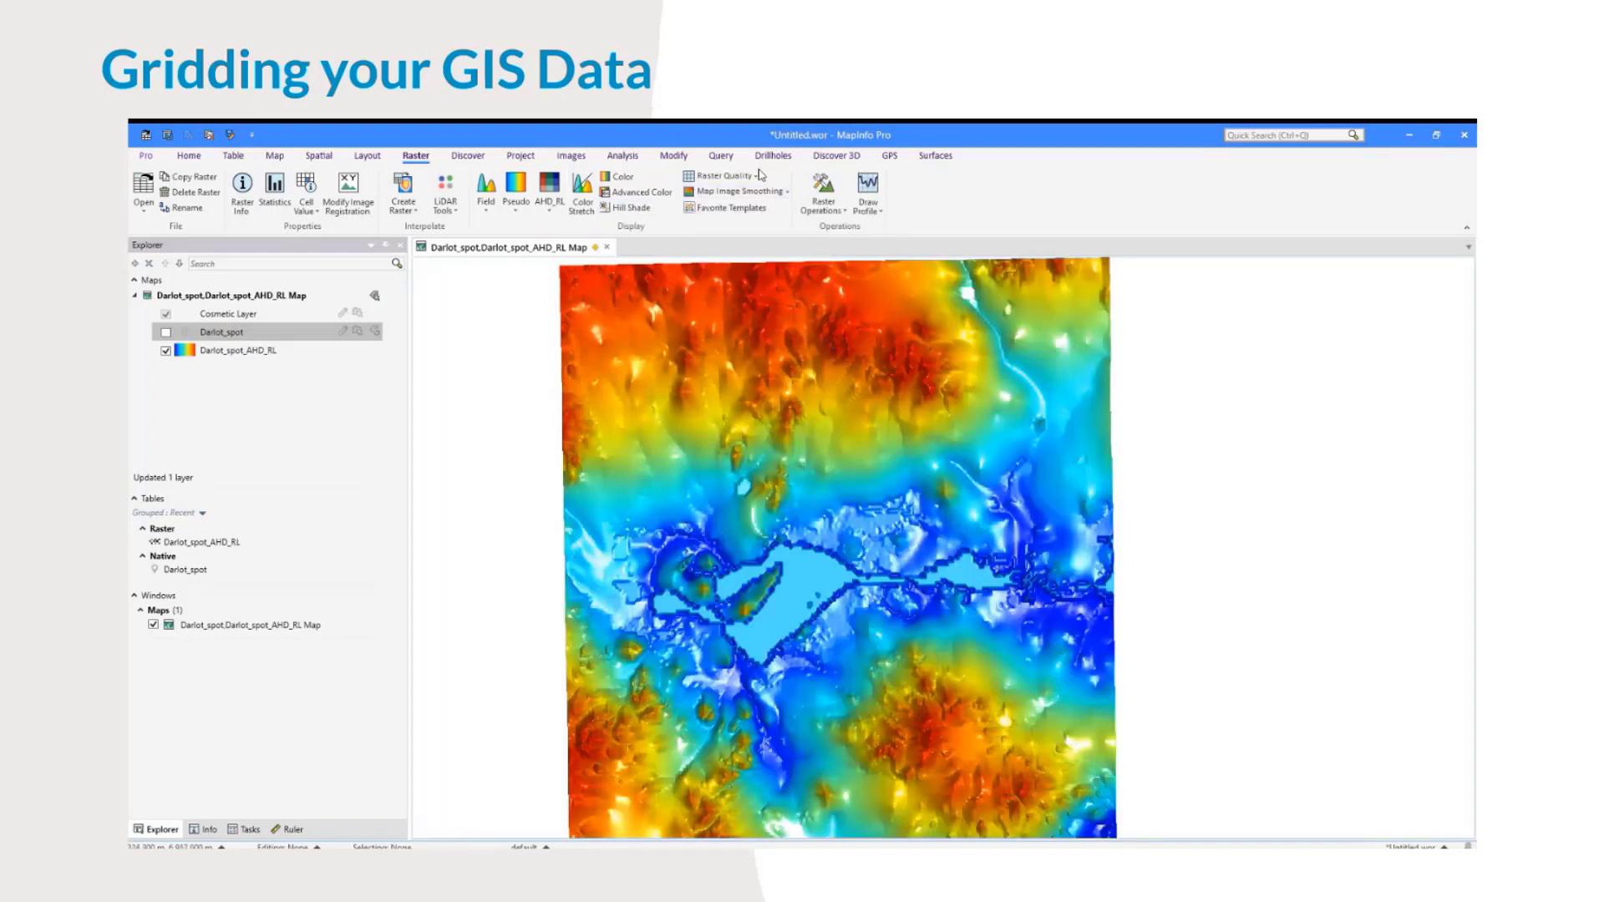
# Step: Apply a linear color stretch between the minimum and maximum values of the Darlot_spot_AHD_RL raster
pyautogui.click(587, 192)
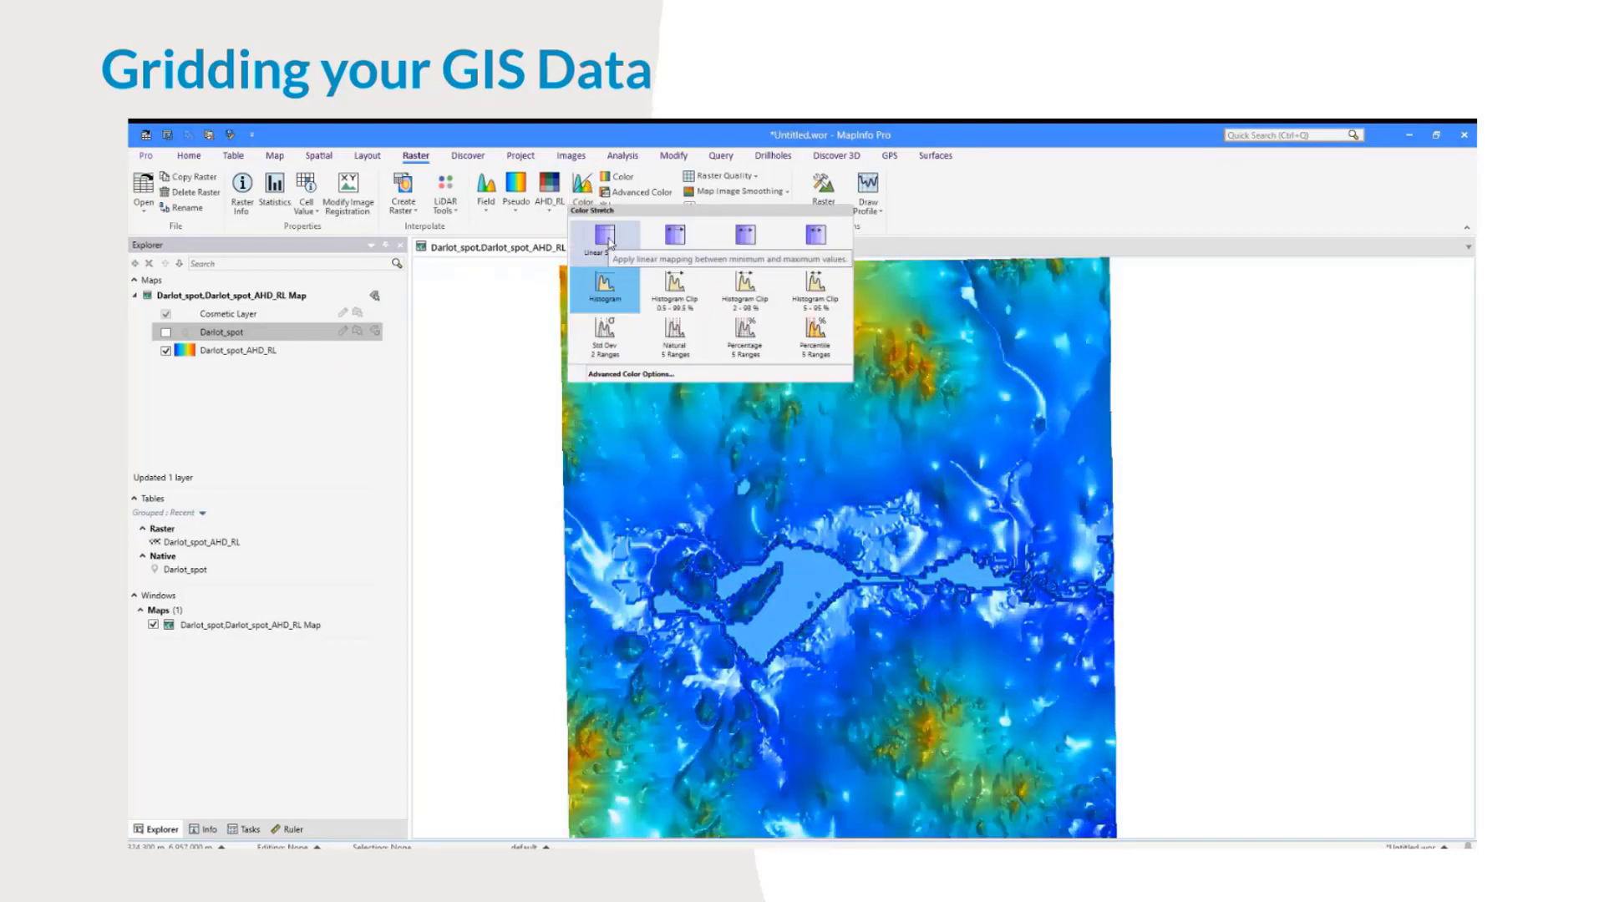
pyautogui.click(609, 241)
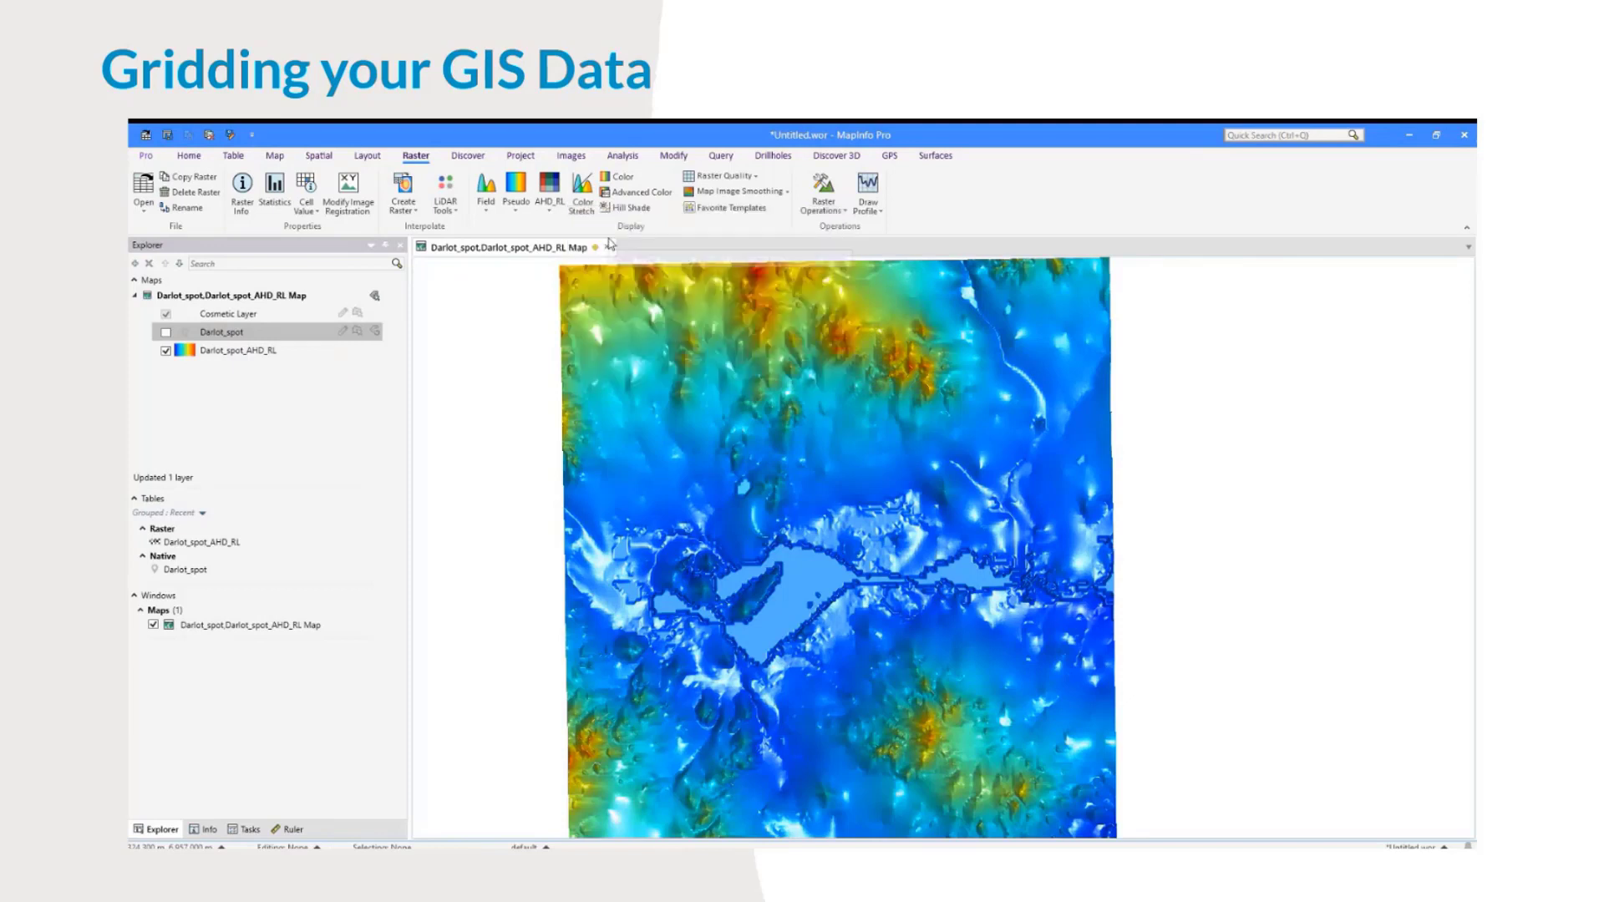
# Step: Try the Std Dev 2 Ranges color stretch on the Darlot_spot_AHD_RL raster, and apply the Histogram stretch
pyautogui.click(588, 201)
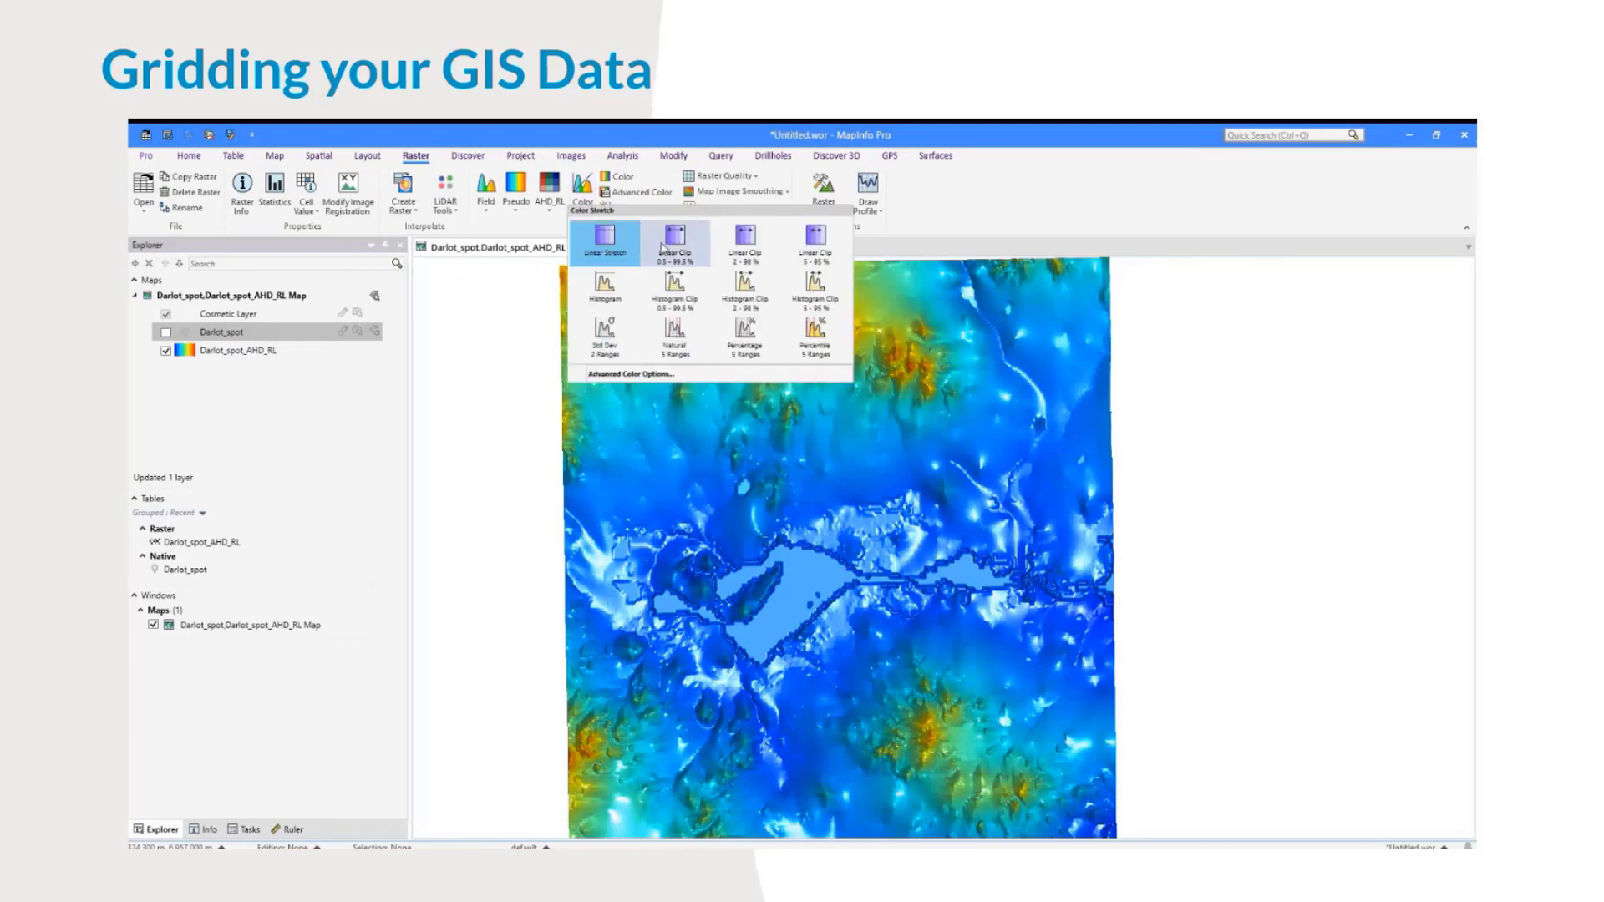
pyautogui.click(614, 339)
pyautogui.click(588, 202)
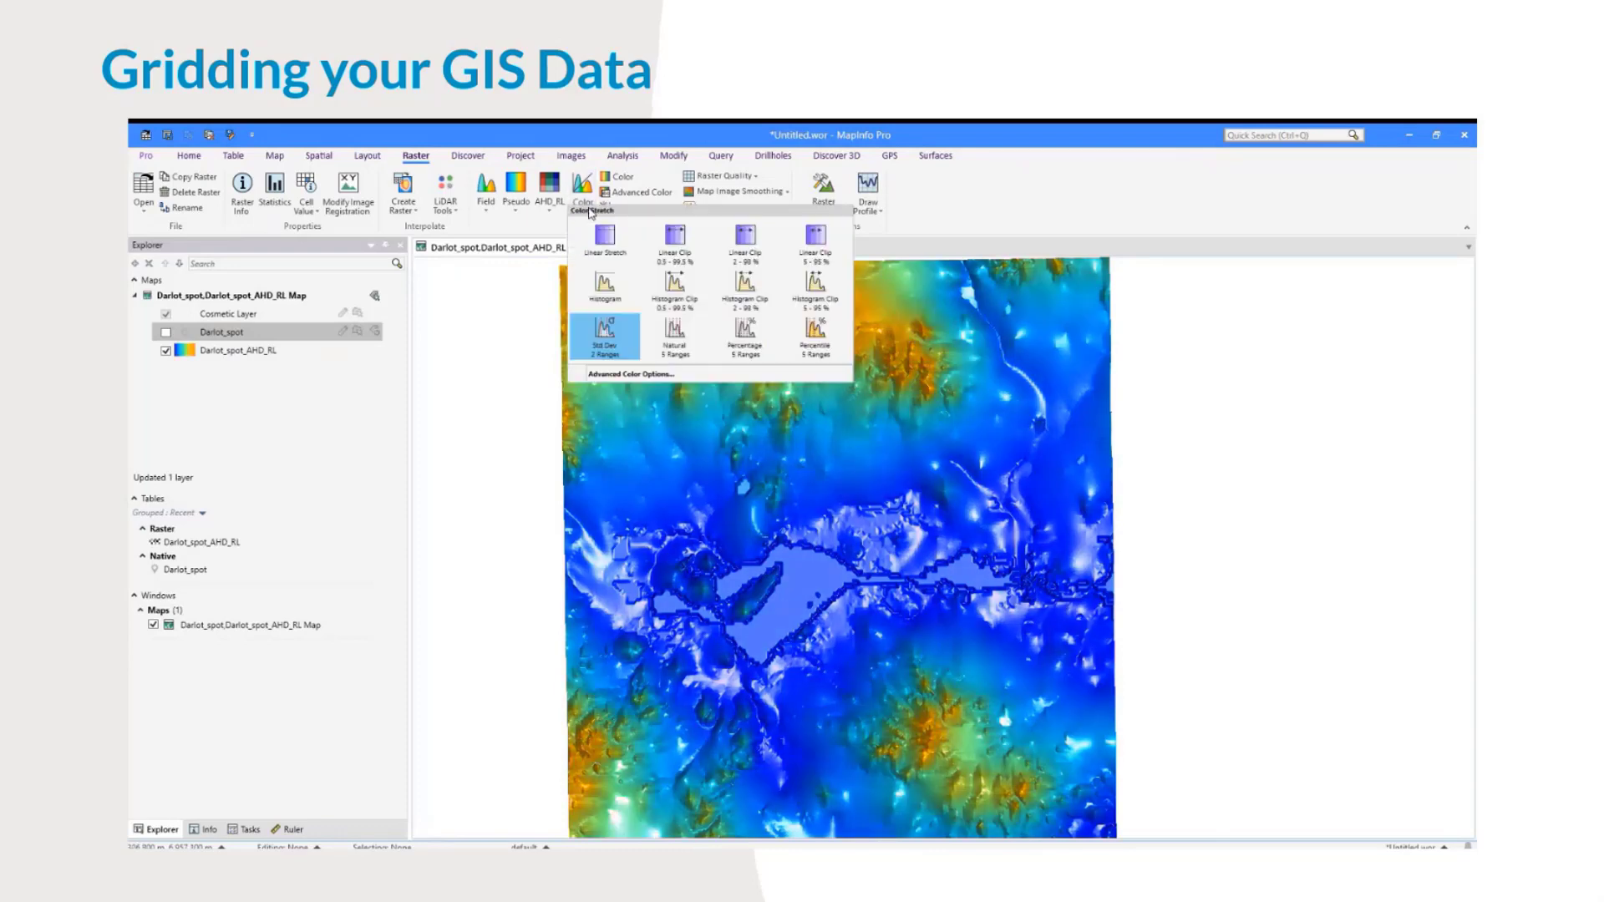
pyautogui.click(610, 297)
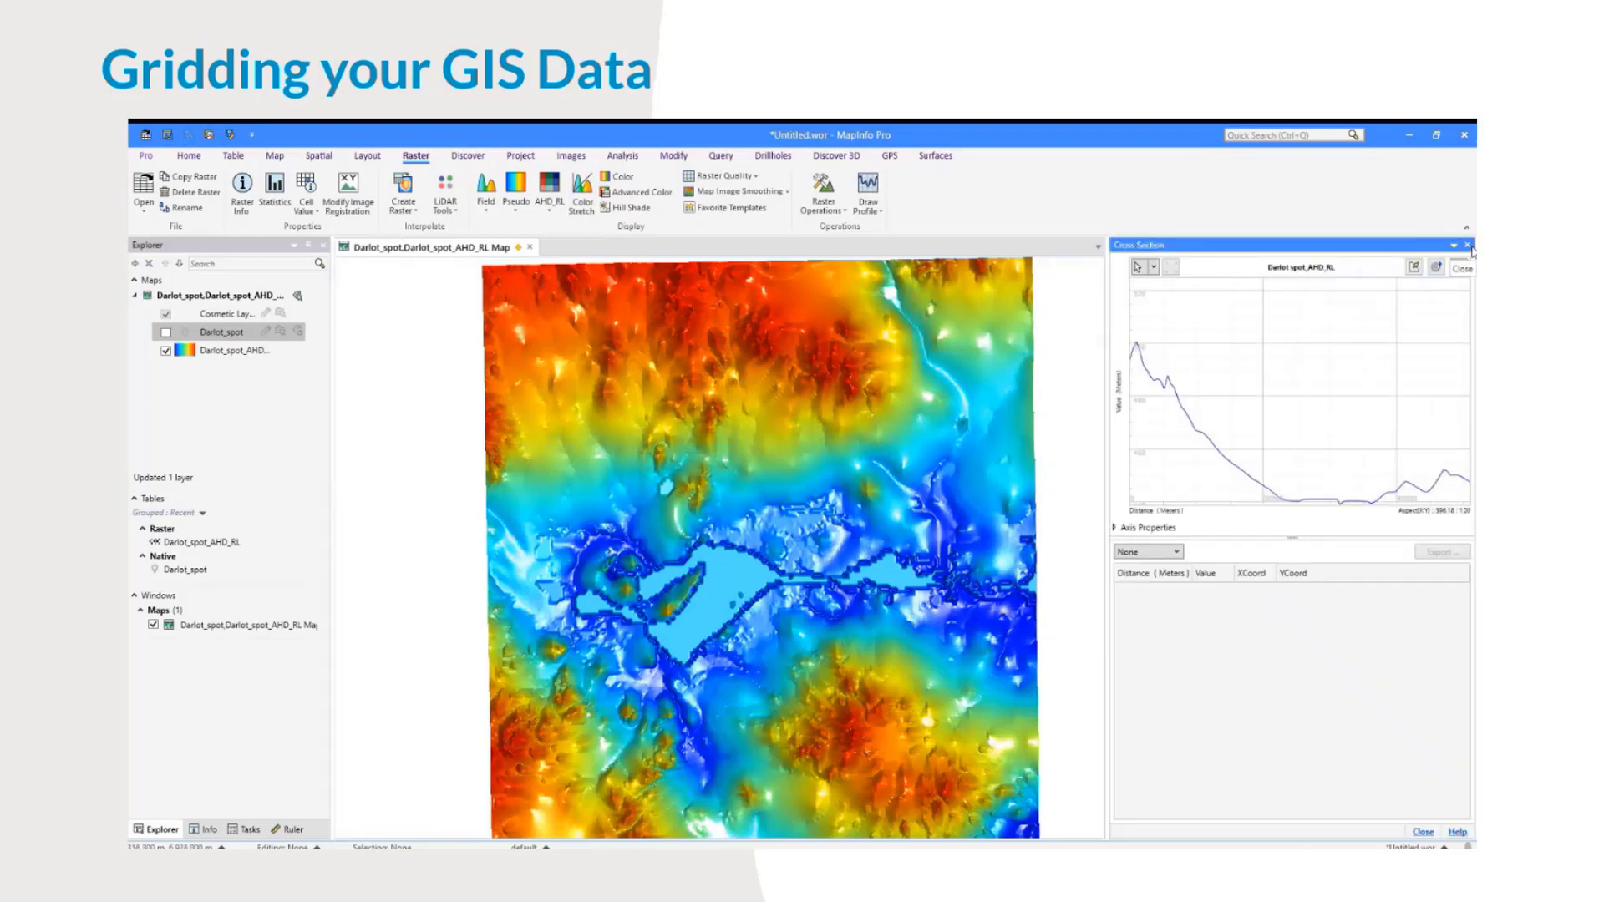
# Step: Close the existing cross section and draw a north-south profile line through the middle of the Darlot_spot_AHD_RL raster
pyautogui.click(1469, 247)
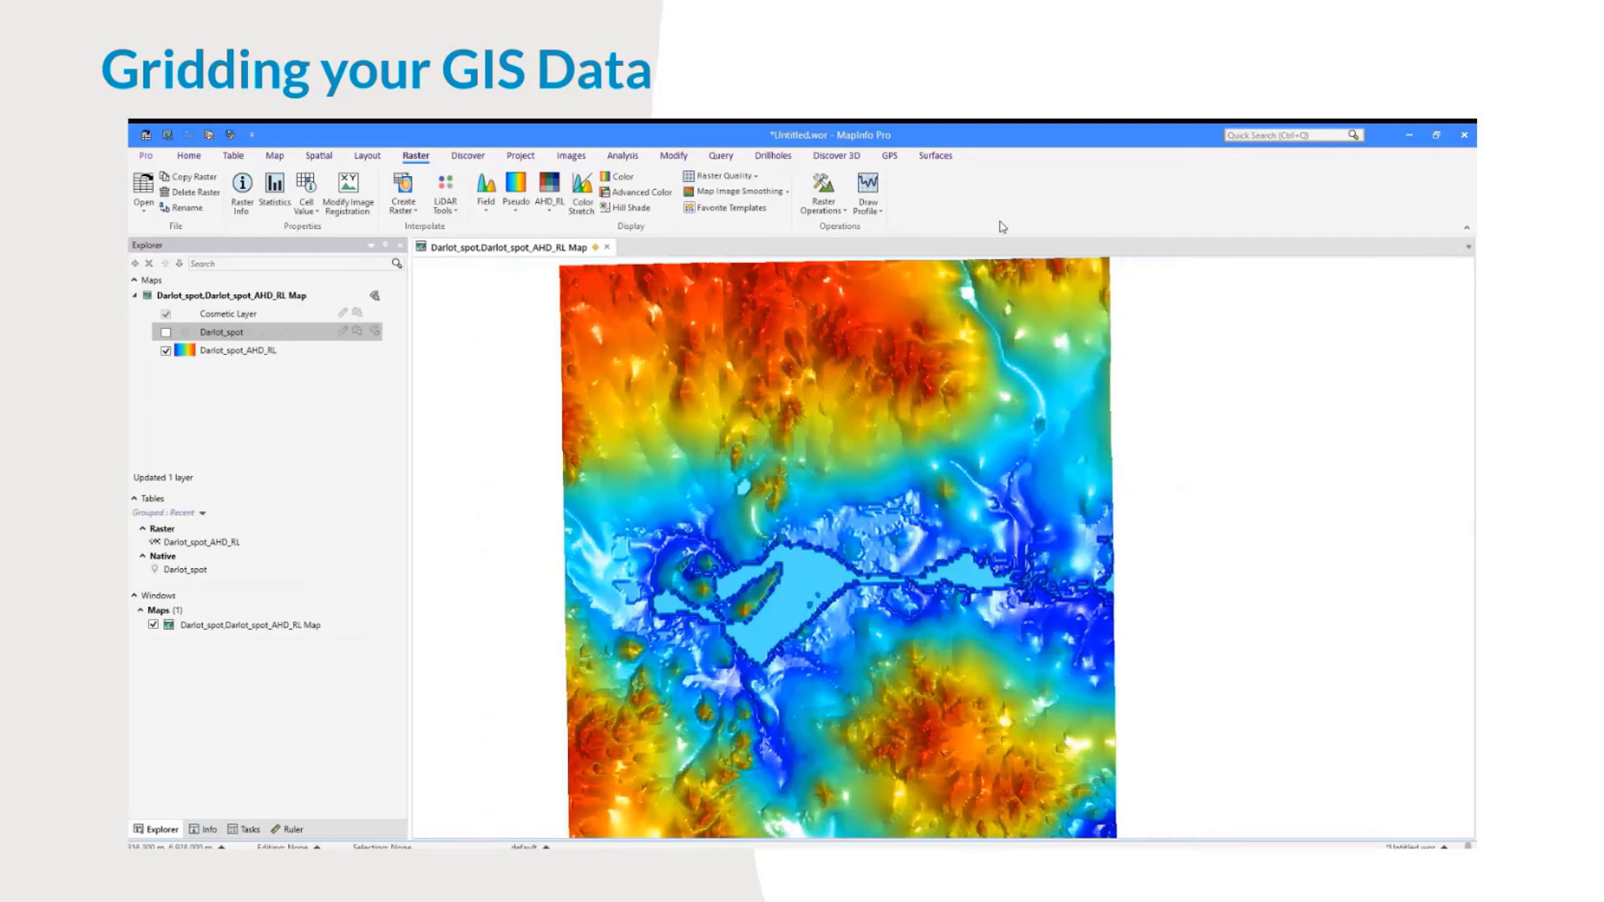
pyautogui.click(873, 187)
pyautogui.click(819, 262)
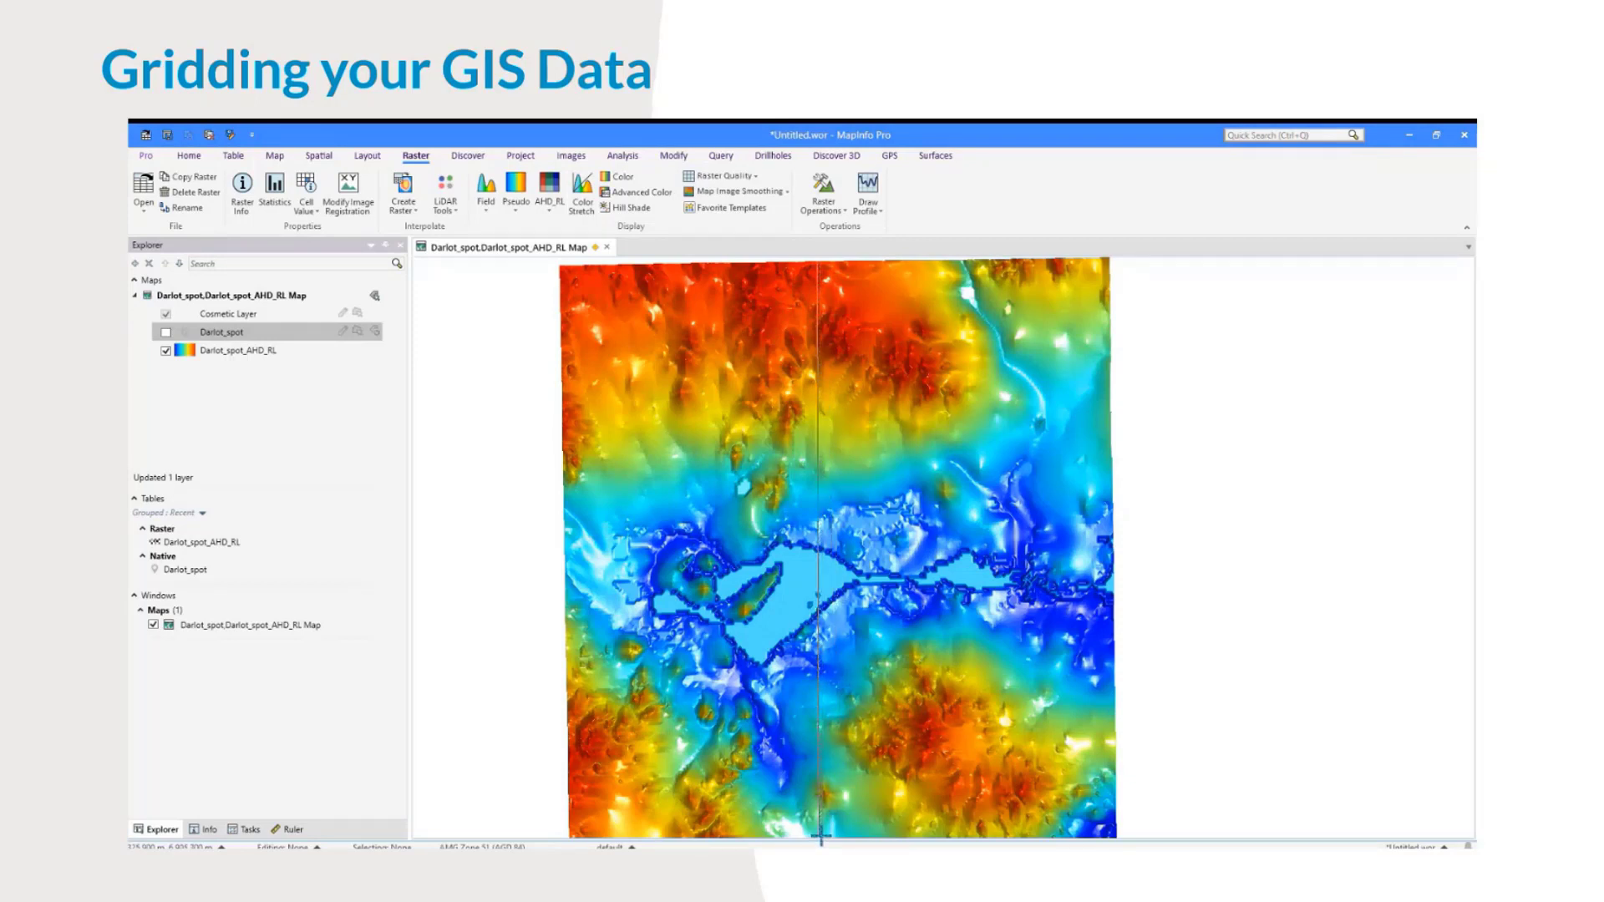
pyautogui.doubleClick(820, 836)
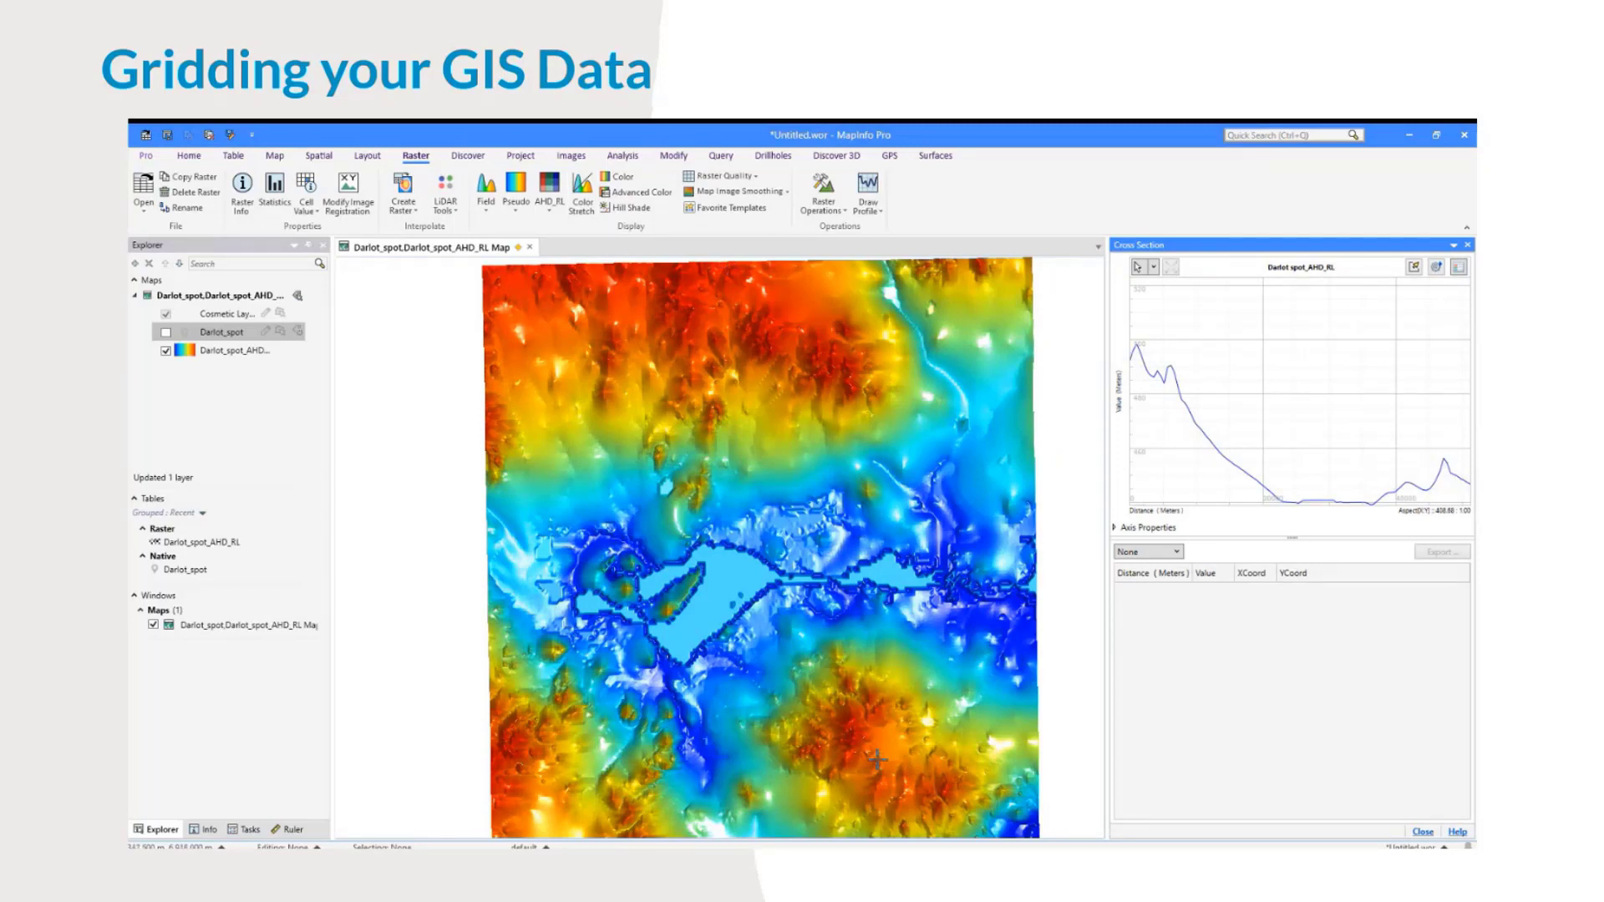
# Step: Load Darlot_spot_AHD_RL Profile Interactive into the cross section's data table and select a row about 3,113 m along it
pyautogui.click(1151, 552)
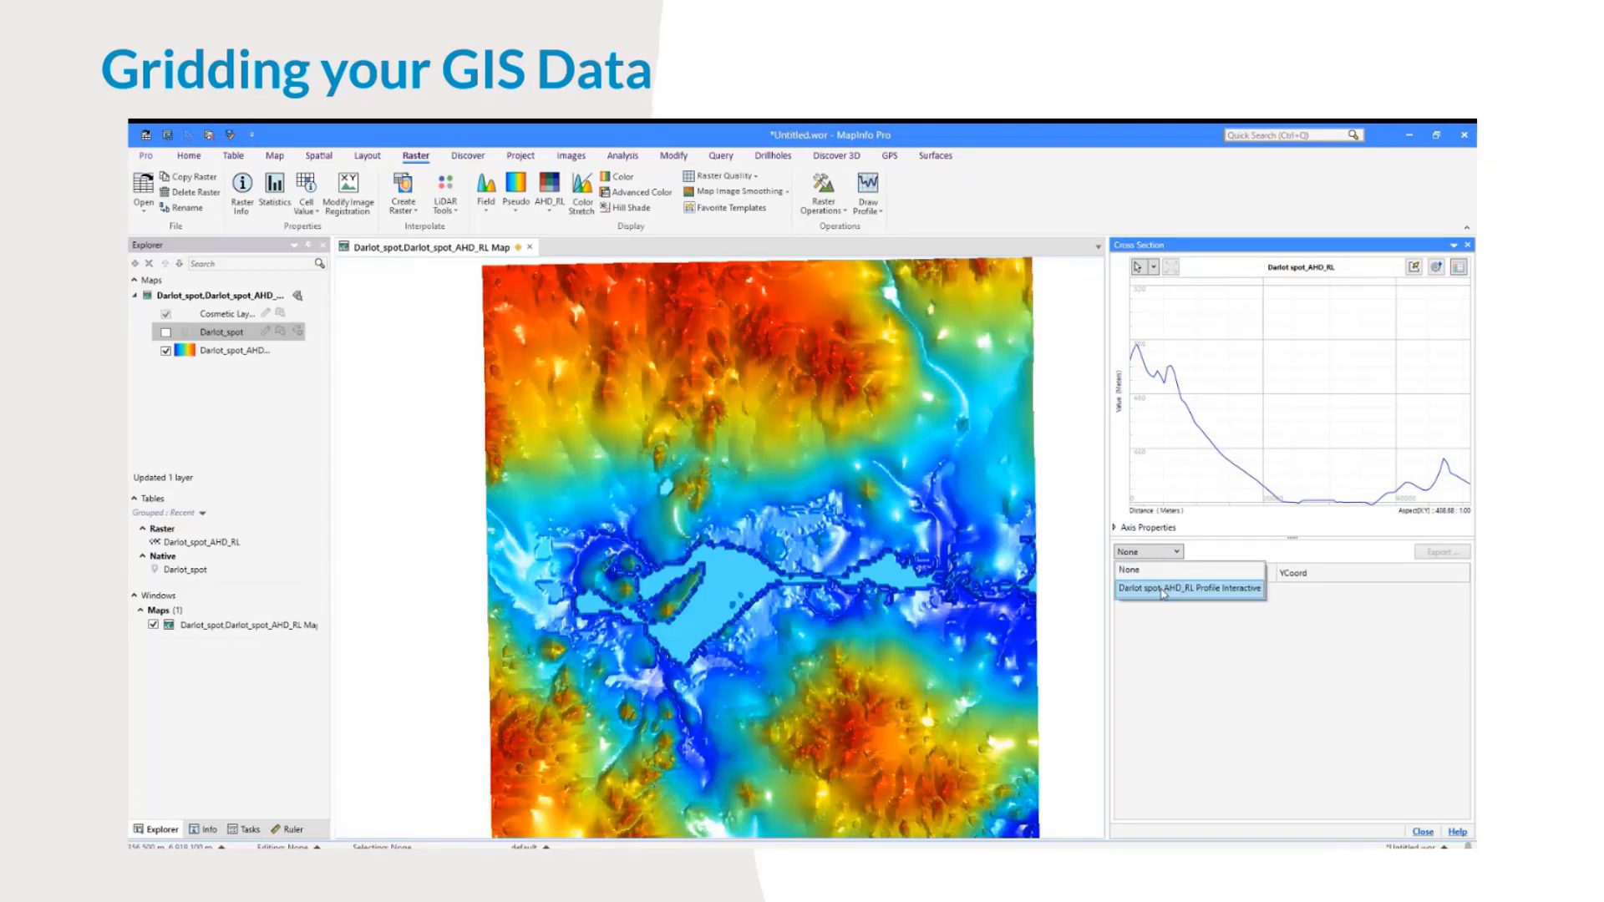
pyautogui.click(1163, 588)
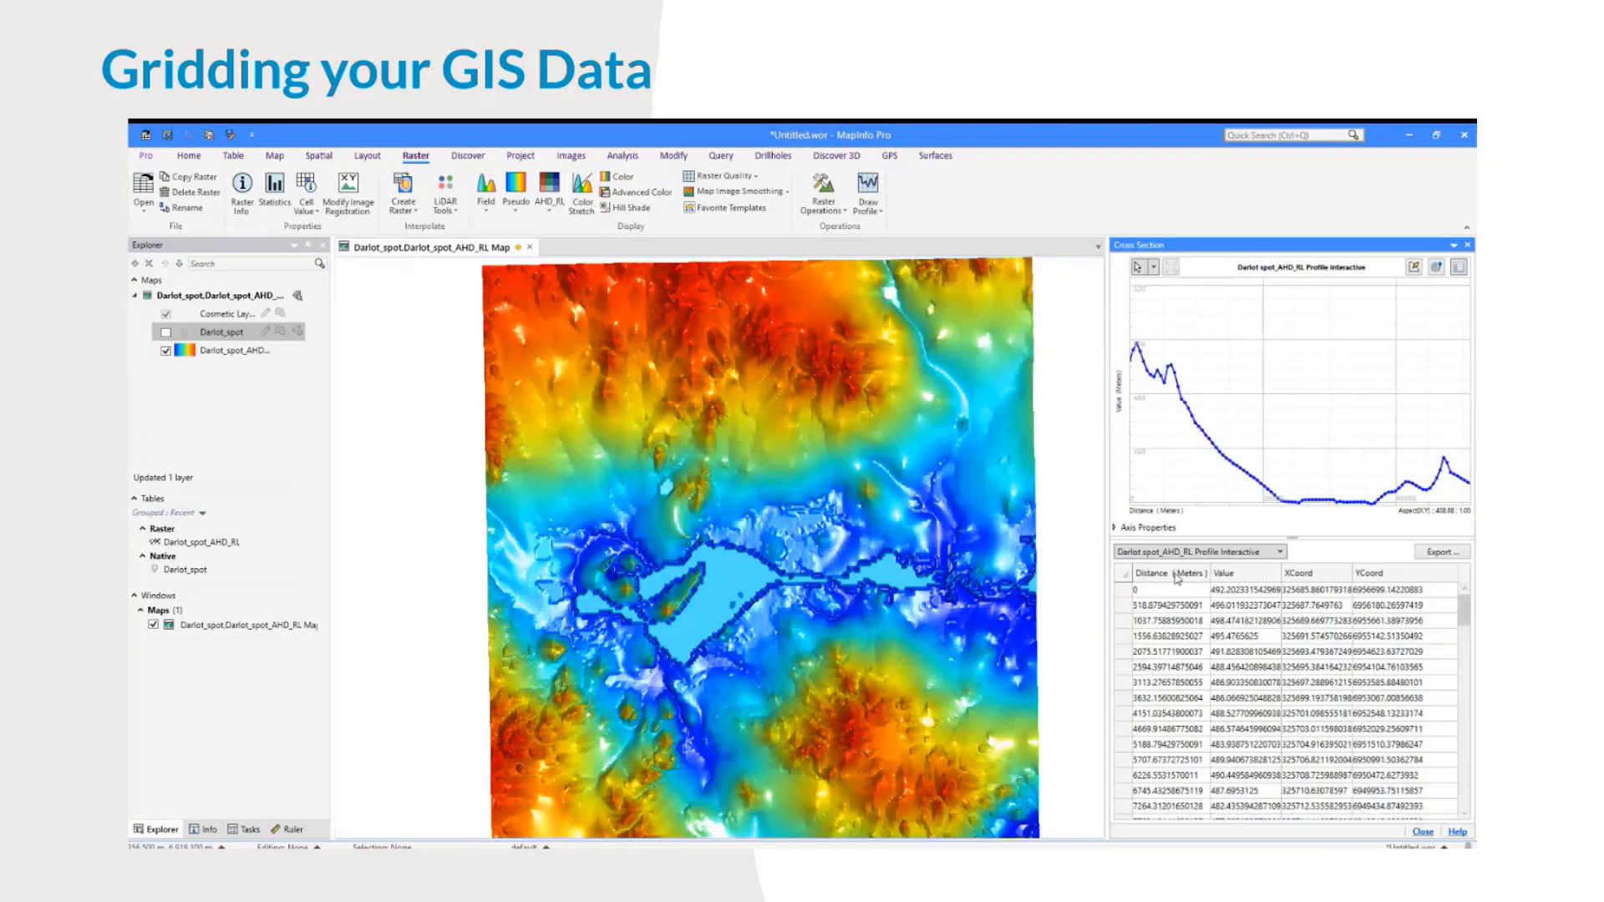
pyautogui.click(1165, 682)
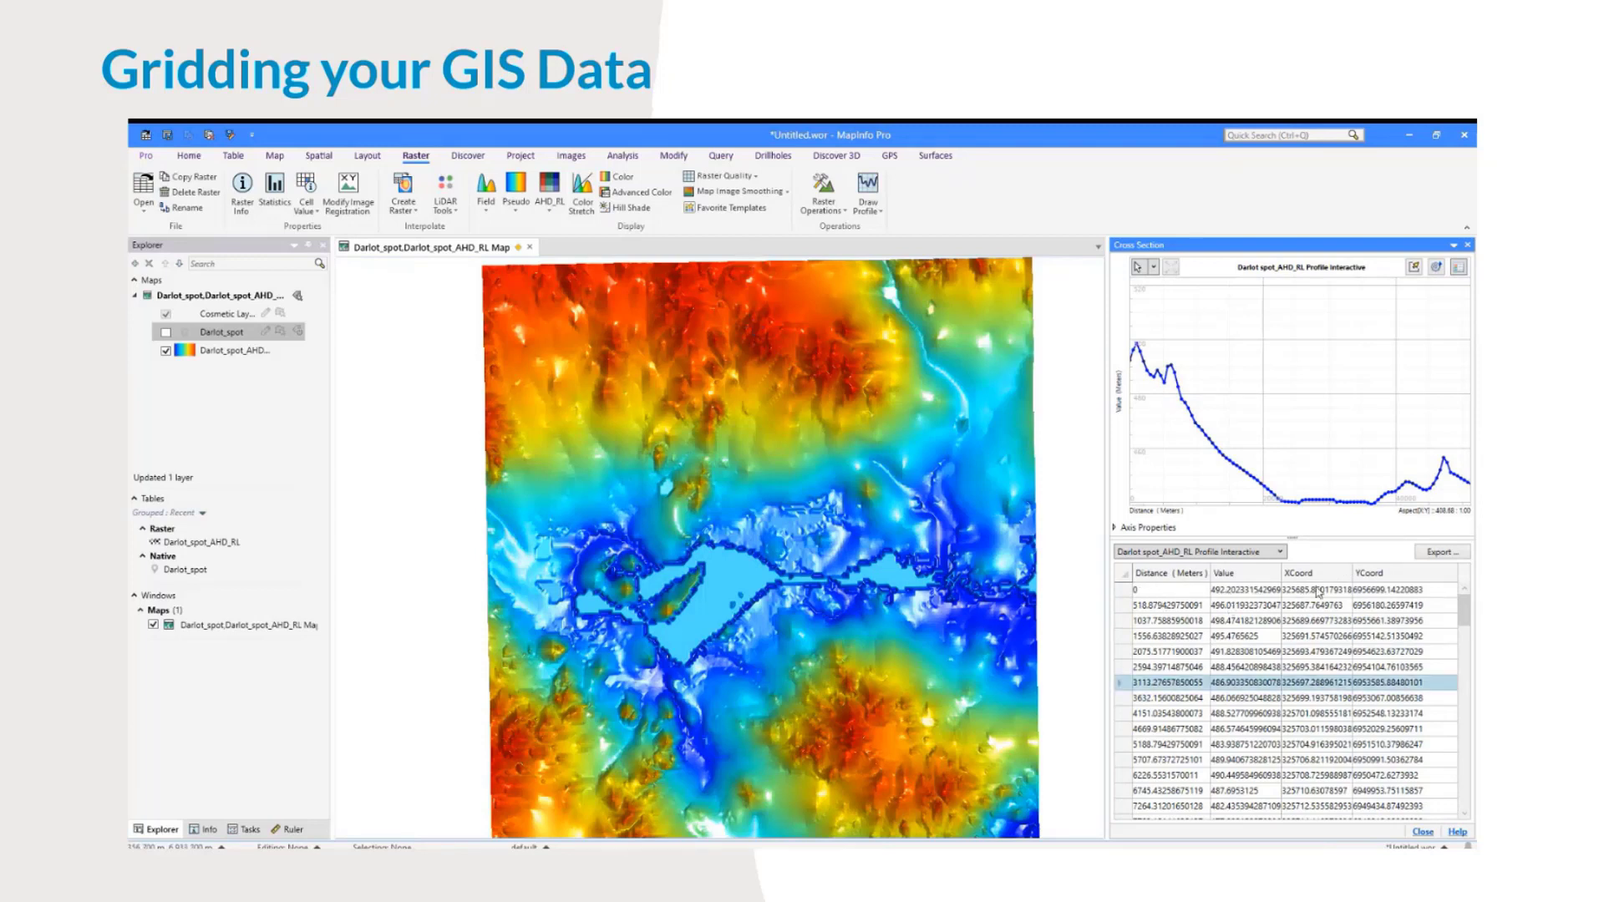
# Step: Examine the distance and elevation values along the profile in the table and graph, and close the cross section
pyautogui.press('Down')
pyautogui.press('Down')
pyautogui.press('Down')
pyautogui.press('Down')
pyautogui.press('Down')
pyautogui.press('Down')
pyautogui.press('Down')
pyautogui.press('Down')
pyautogui.press('Down')
pyautogui.press('Down')
pyautogui.press('Down')
pyautogui.press('Down')
pyautogui.press('Down')
pyautogui.press('Down')
pyautogui.press('Down')
pyautogui.press('Down')
pyautogui.press('Down')
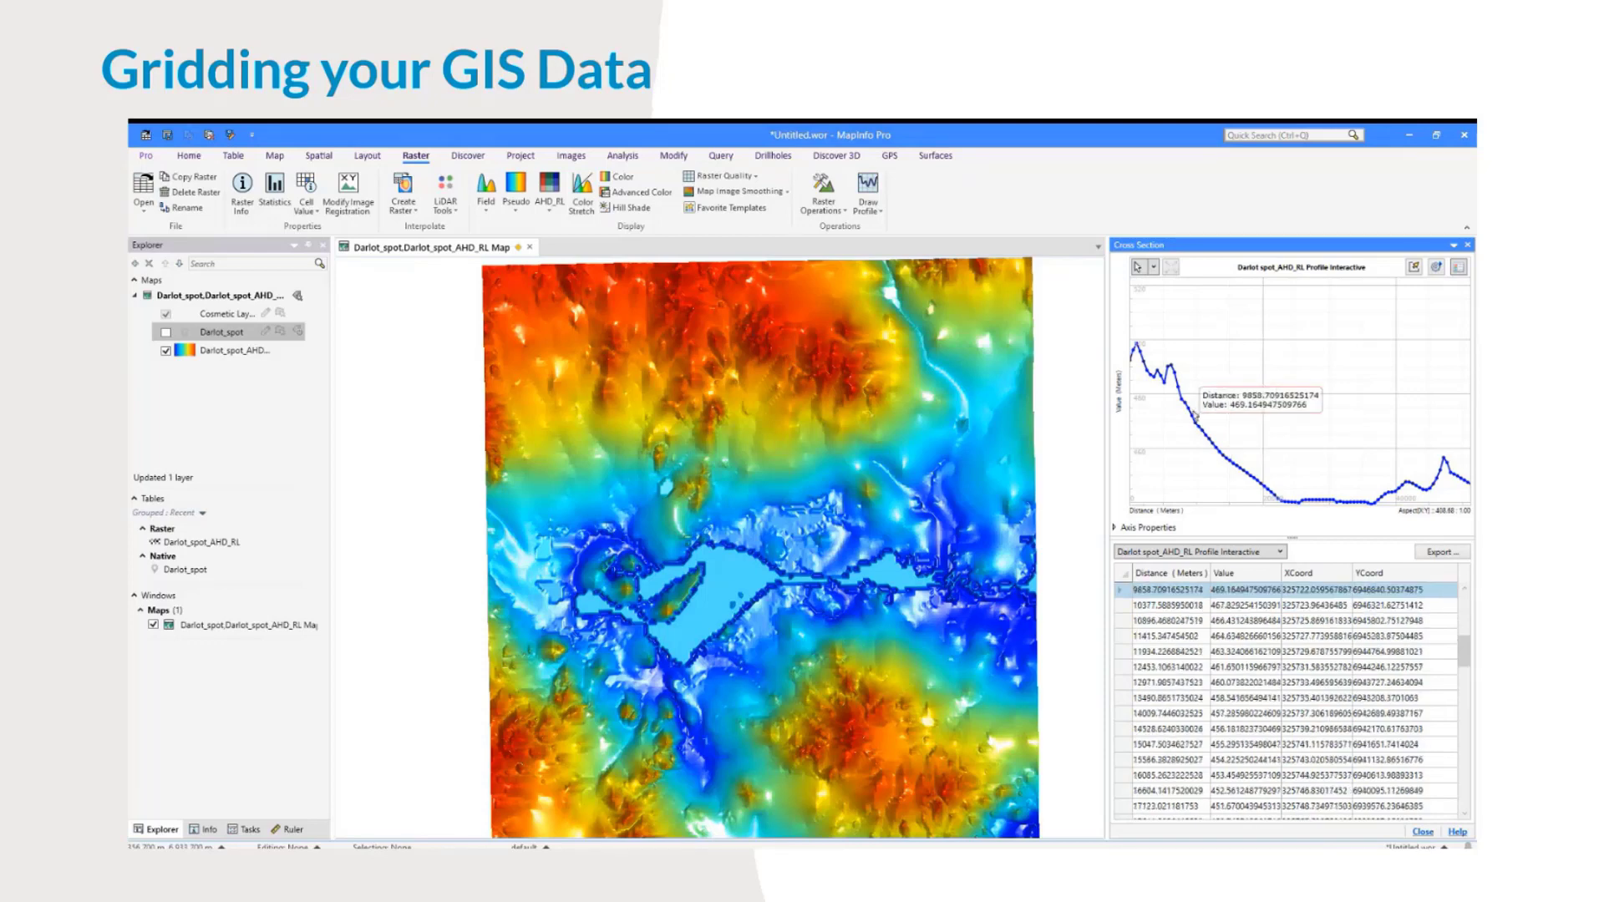
pyautogui.moveTo(1464, 649); pyautogui.dragTo(1474, 802)
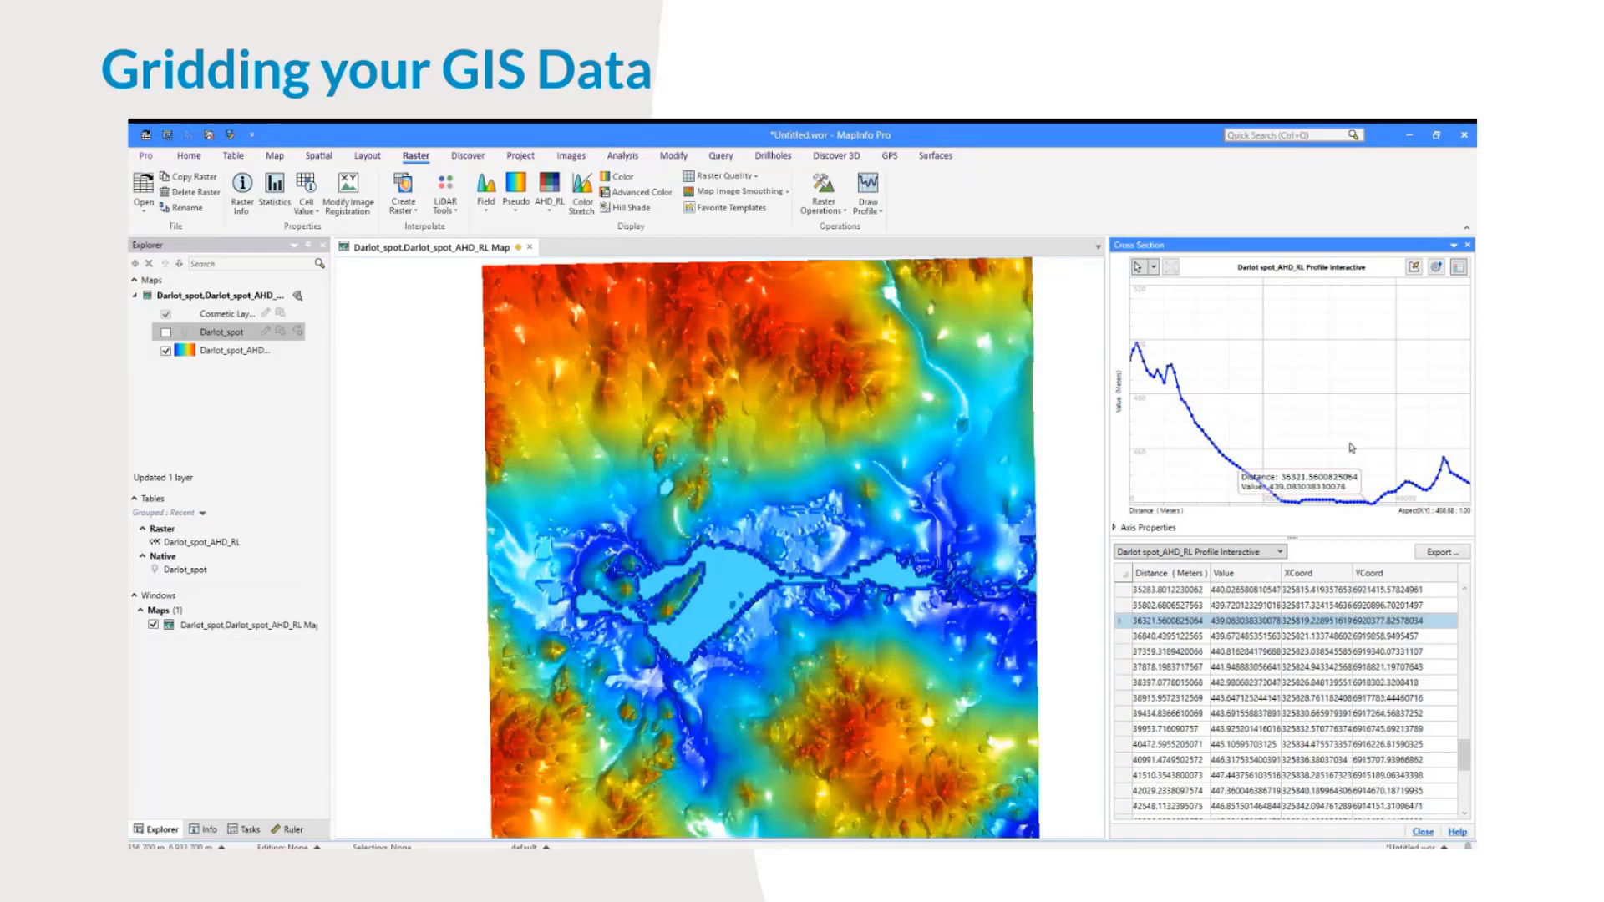
pyautogui.moveTo(1254, 432)
pyautogui.moveTo(1338, 504)
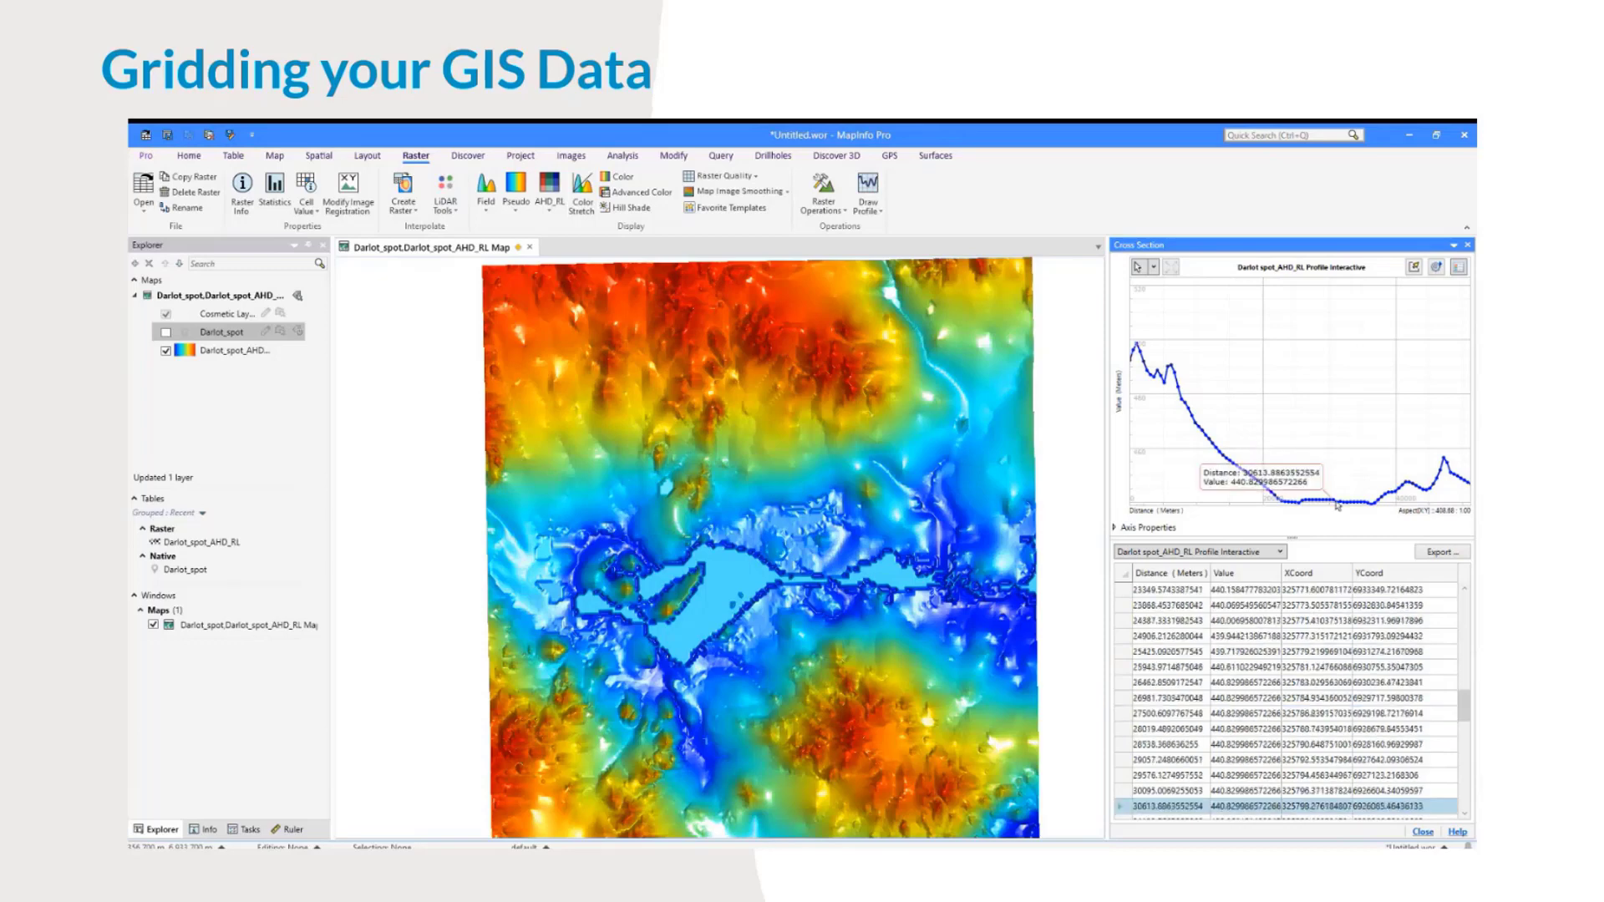
pyautogui.moveTo(1268, 469)
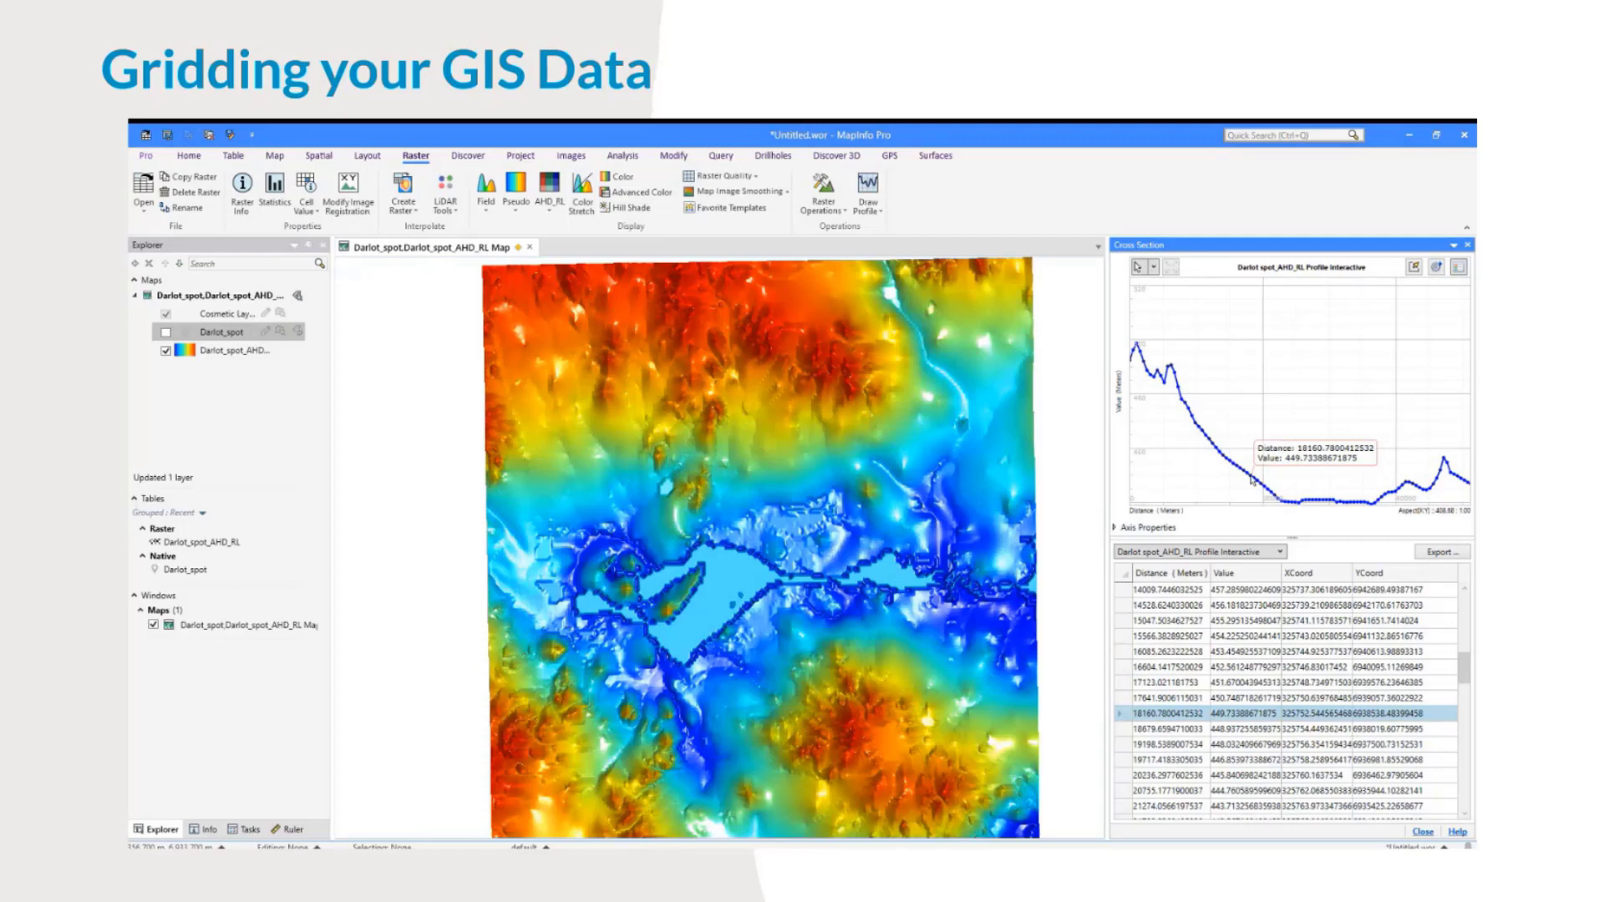
pyautogui.click(1448, 557)
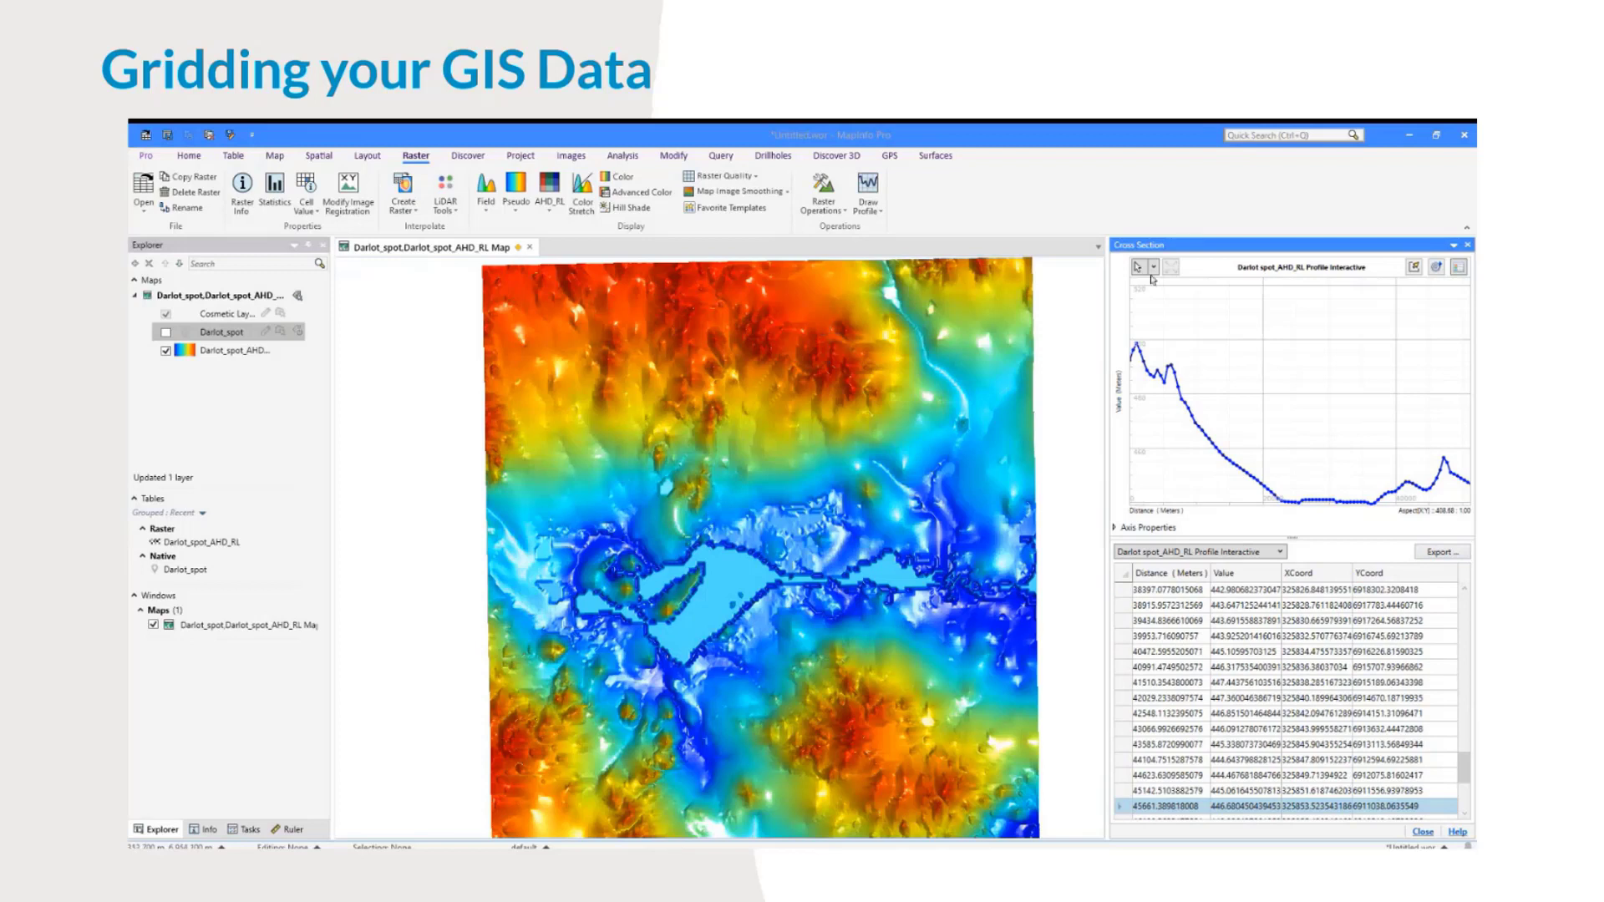
pyautogui.click(1468, 245)
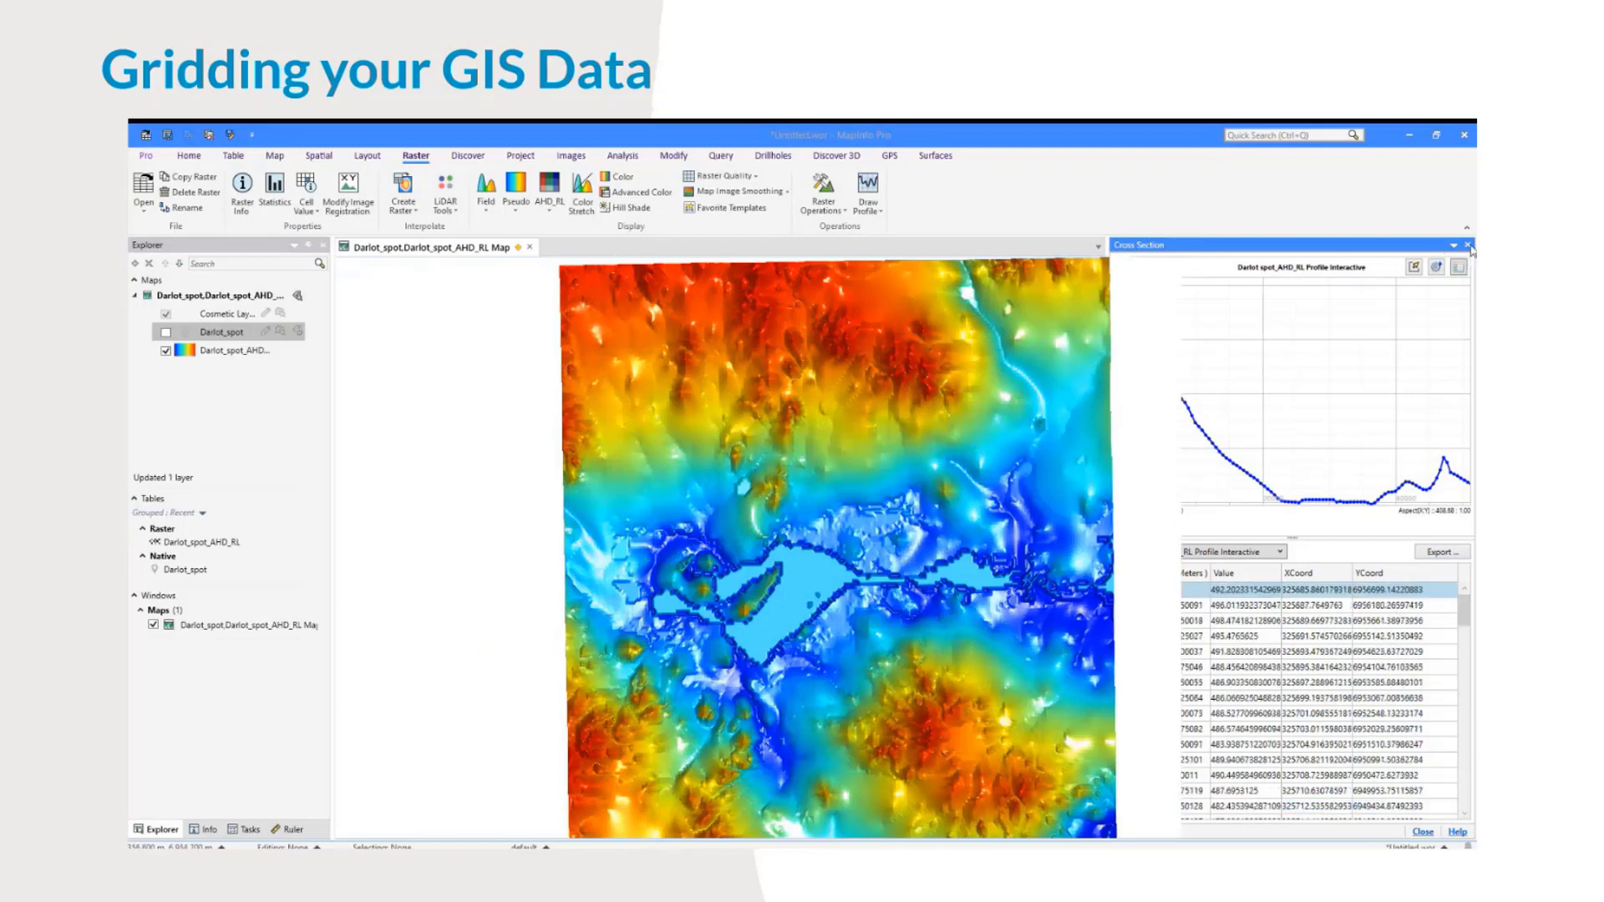
# Step: Start the Contour operation on the Darlot_spot_AHD_RL raster, keeping the Polyline contour type and the Fixed Intervals method
pyautogui.moveTo(408, 264); pyautogui.dragTo(369, 264)
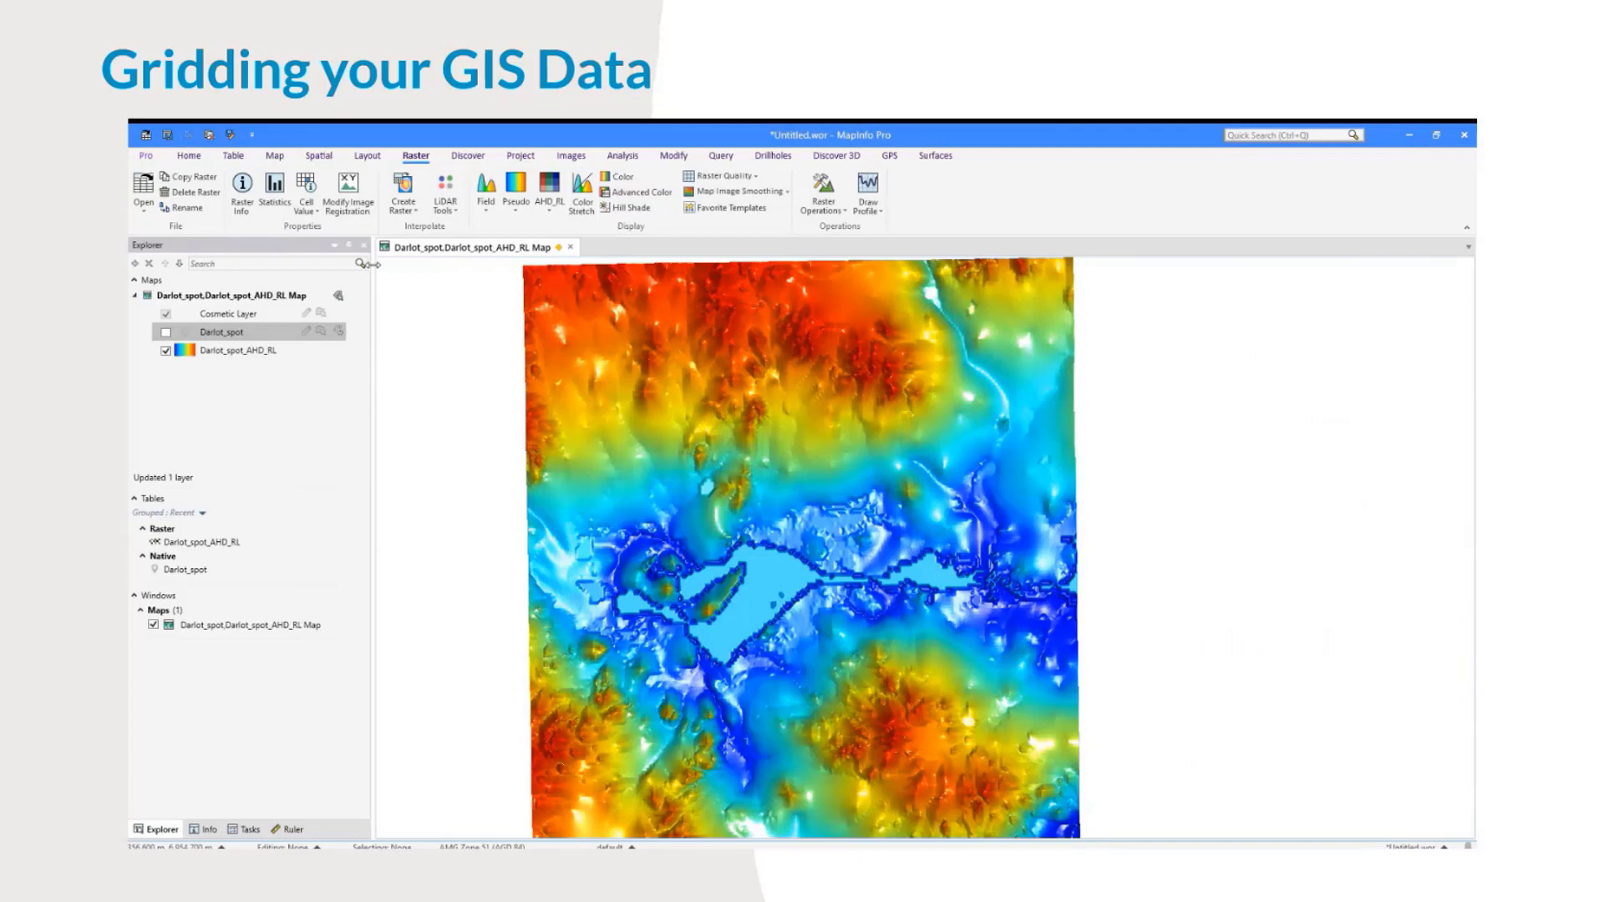
pyautogui.click(839, 207)
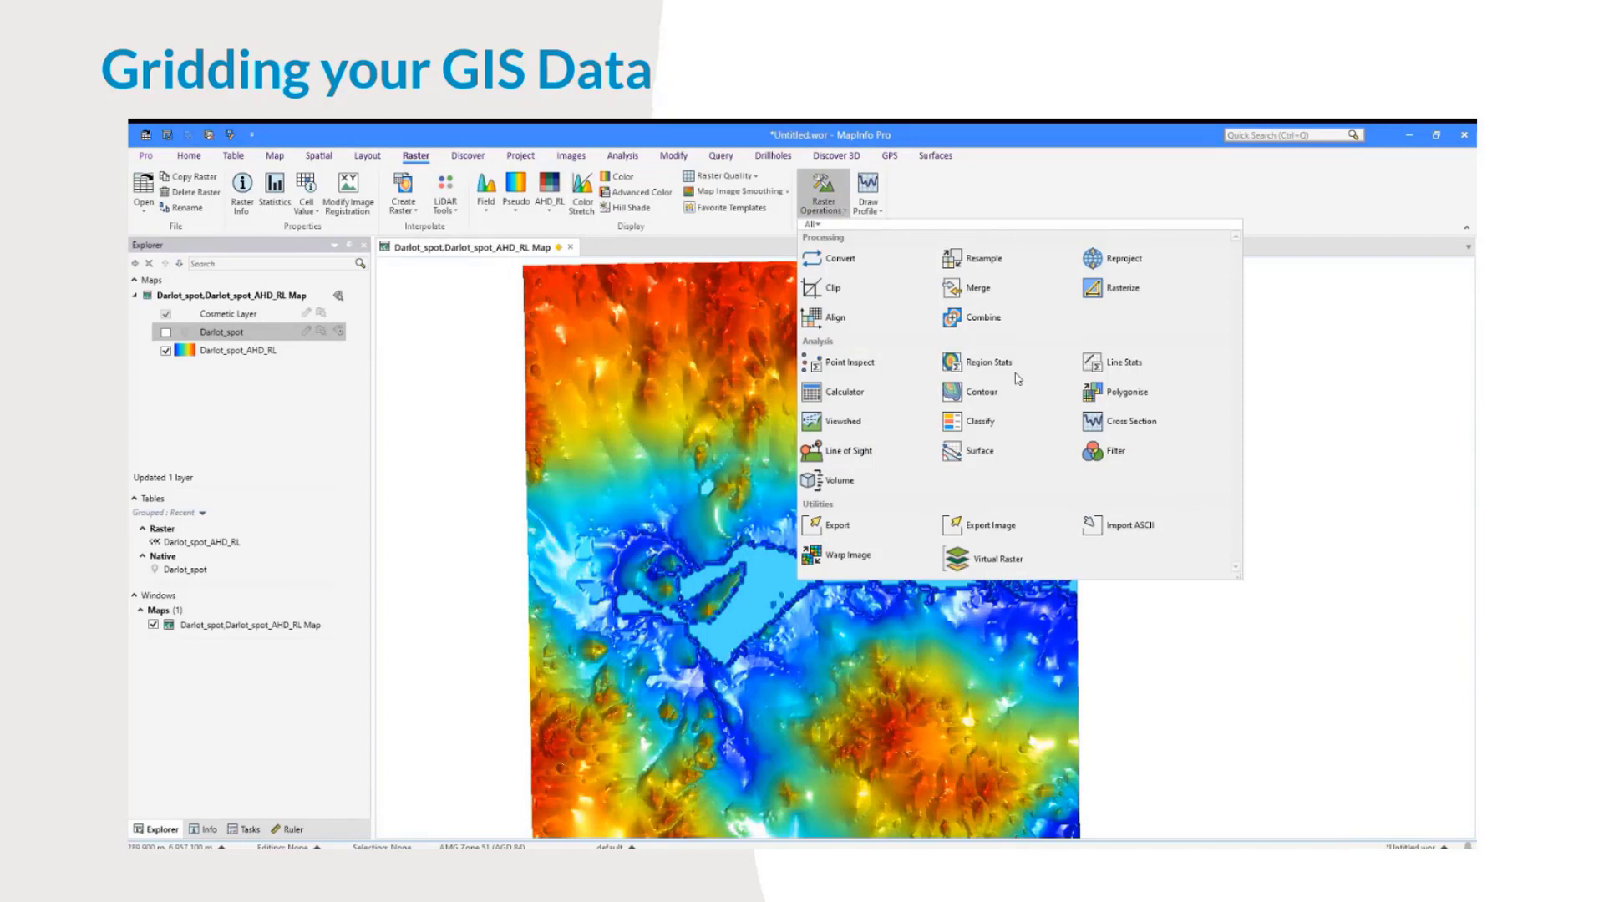
pyautogui.click(995, 392)
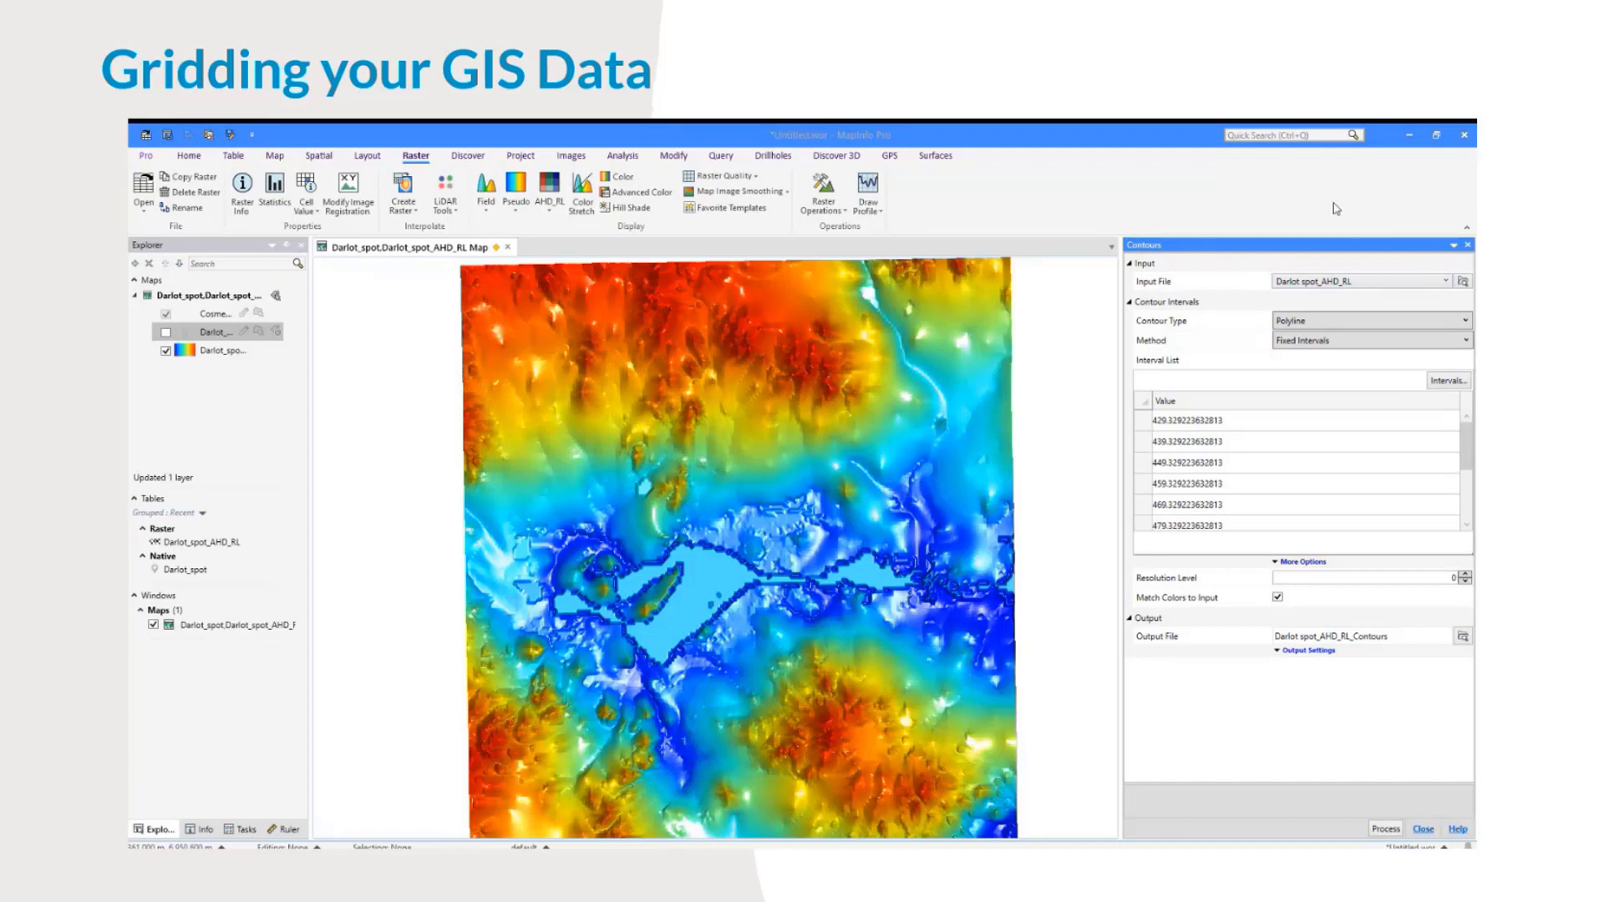
pyautogui.click(1346, 323)
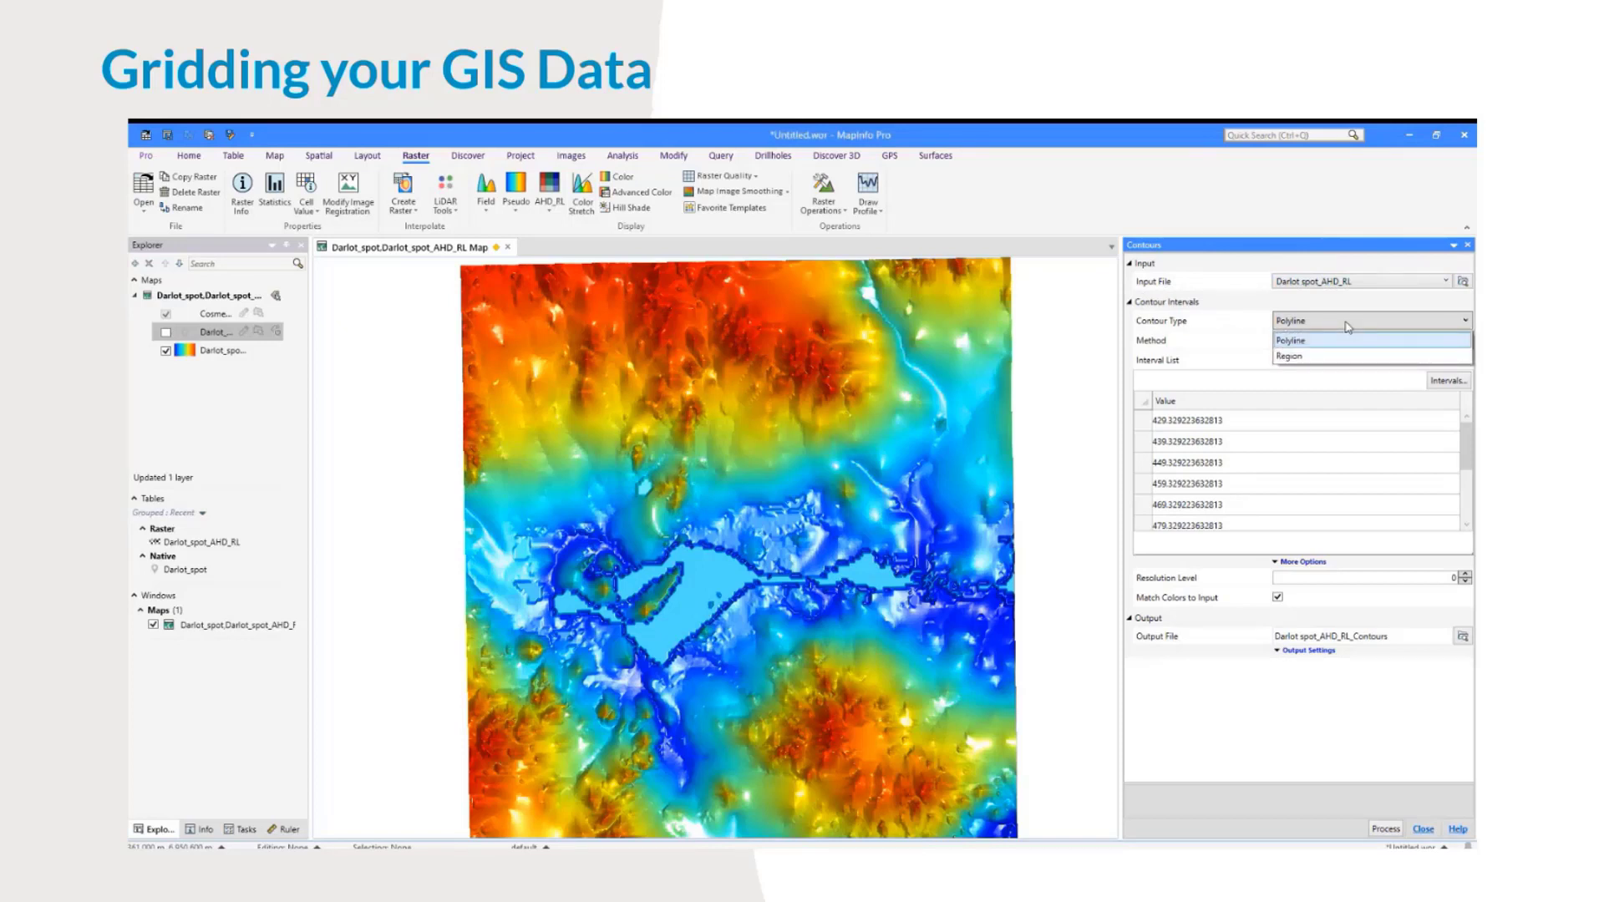
pyautogui.click(1347, 327)
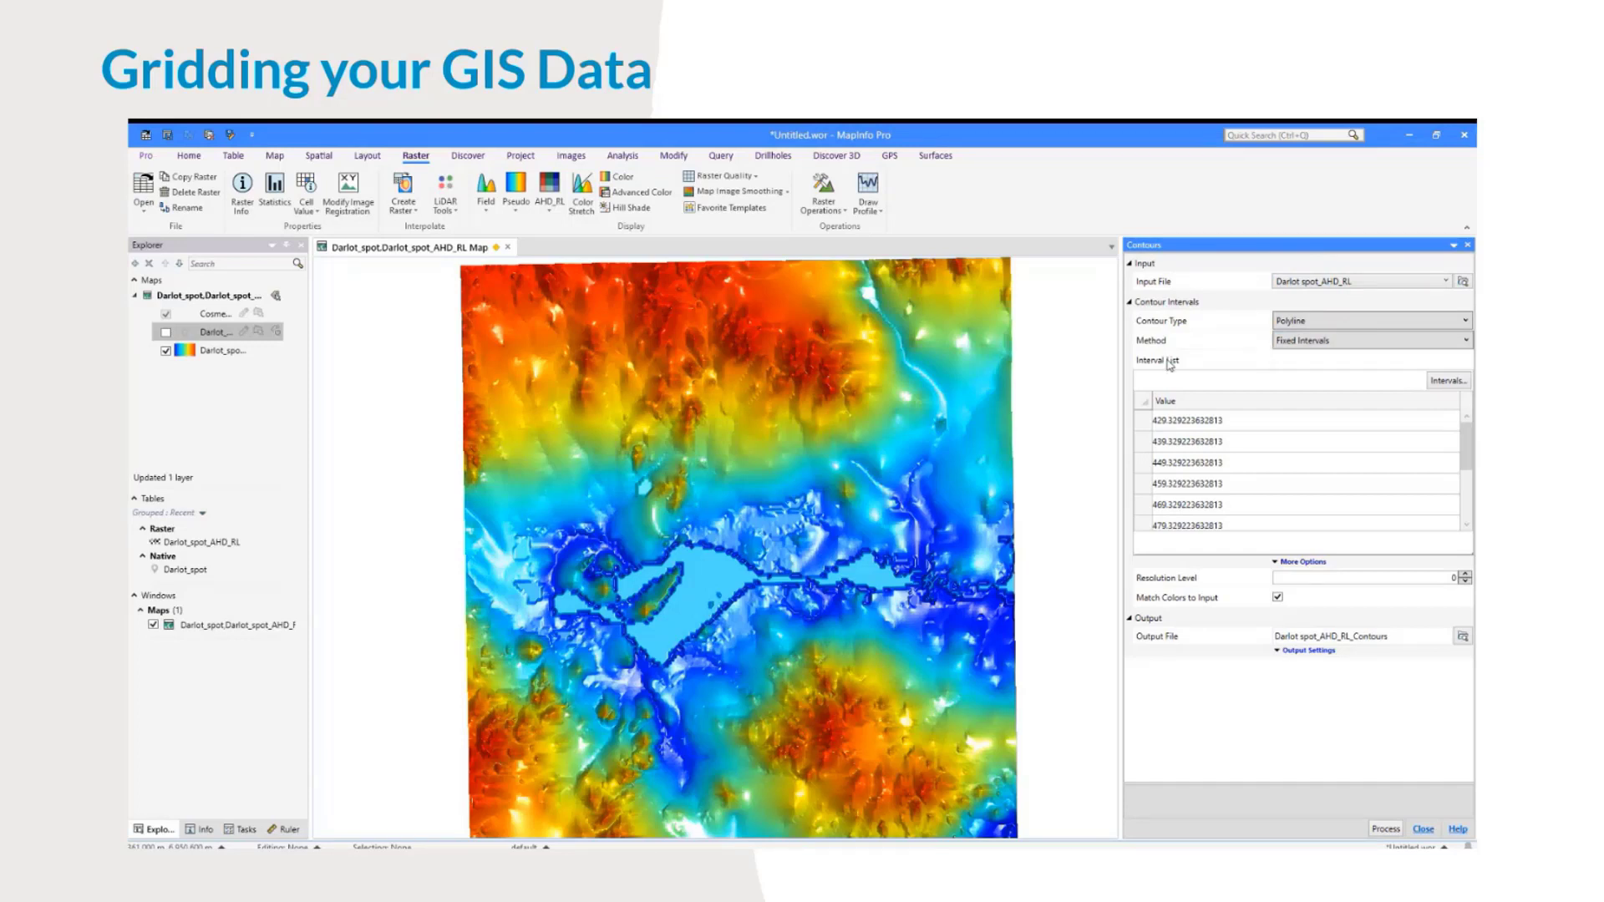
pyautogui.click(1343, 346)
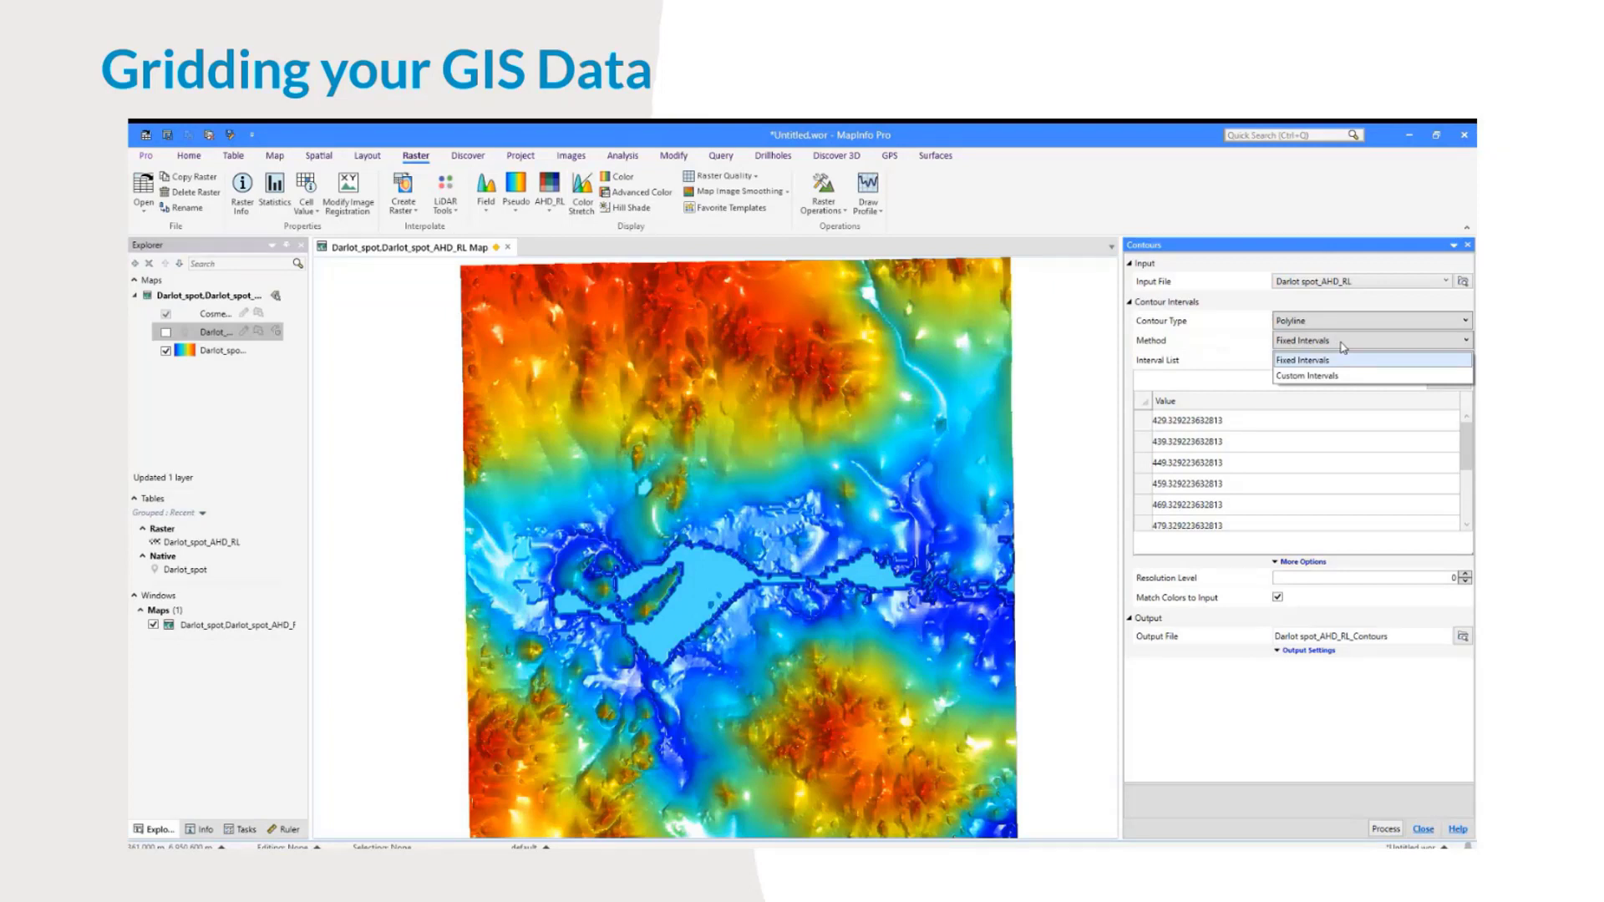
pyautogui.click(1343, 346)
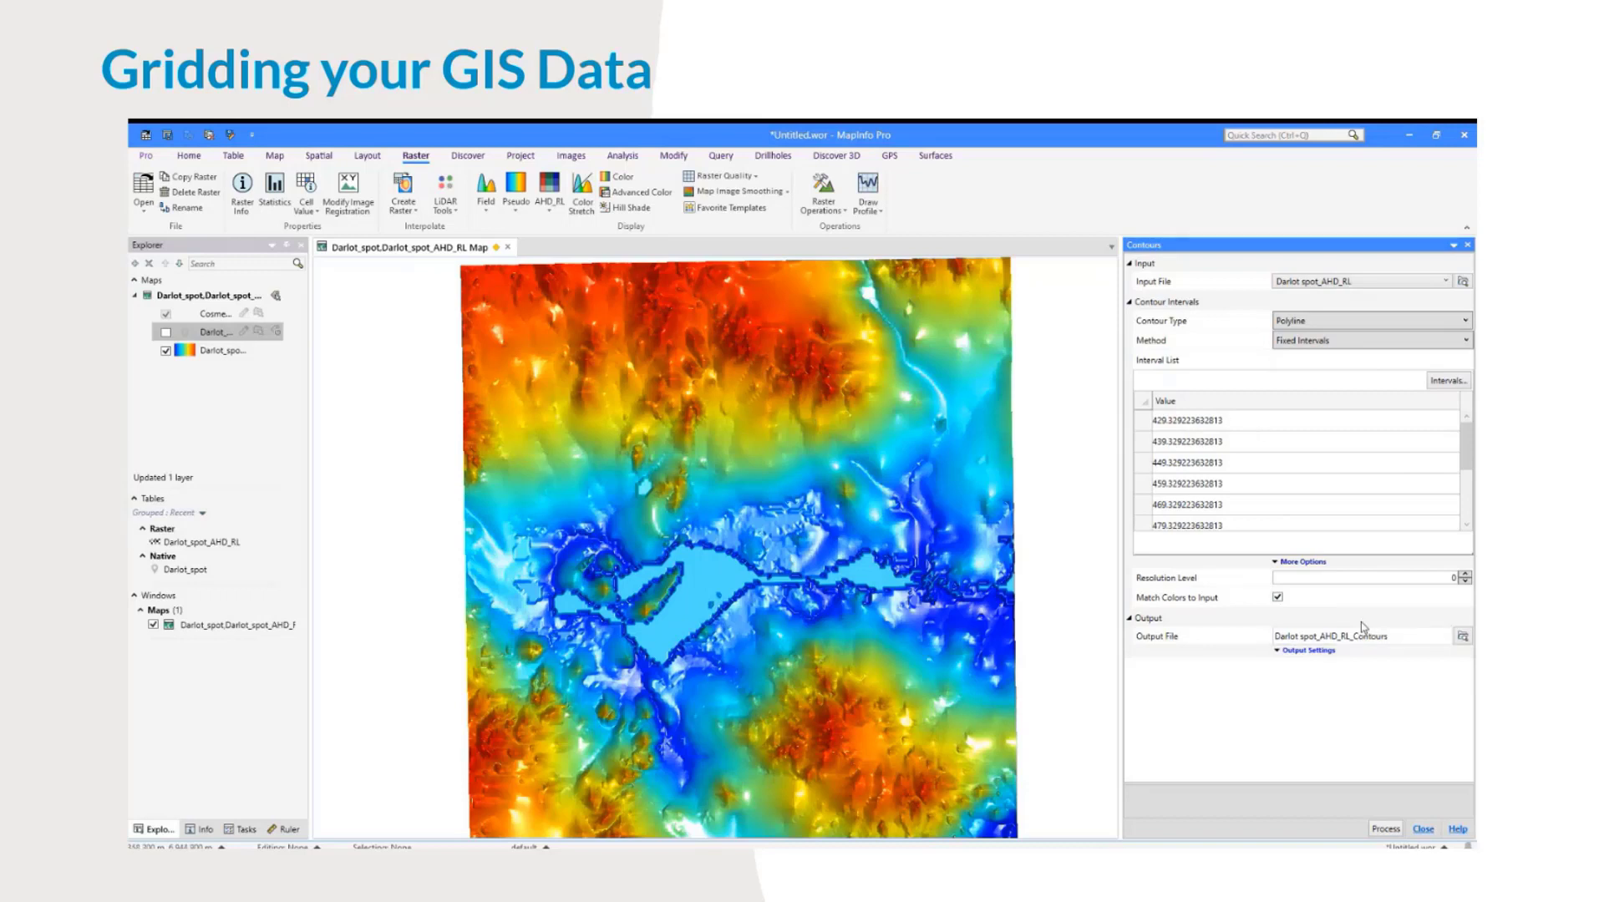
# Step: Review the output settings, generate the contours as Darlot_spot_AHD_RL_Contours, and follow the task's progress
pyautogui.click(1310, 652)
pyautogui.click(1316, 652)
pyautogui.click(1386, 829)
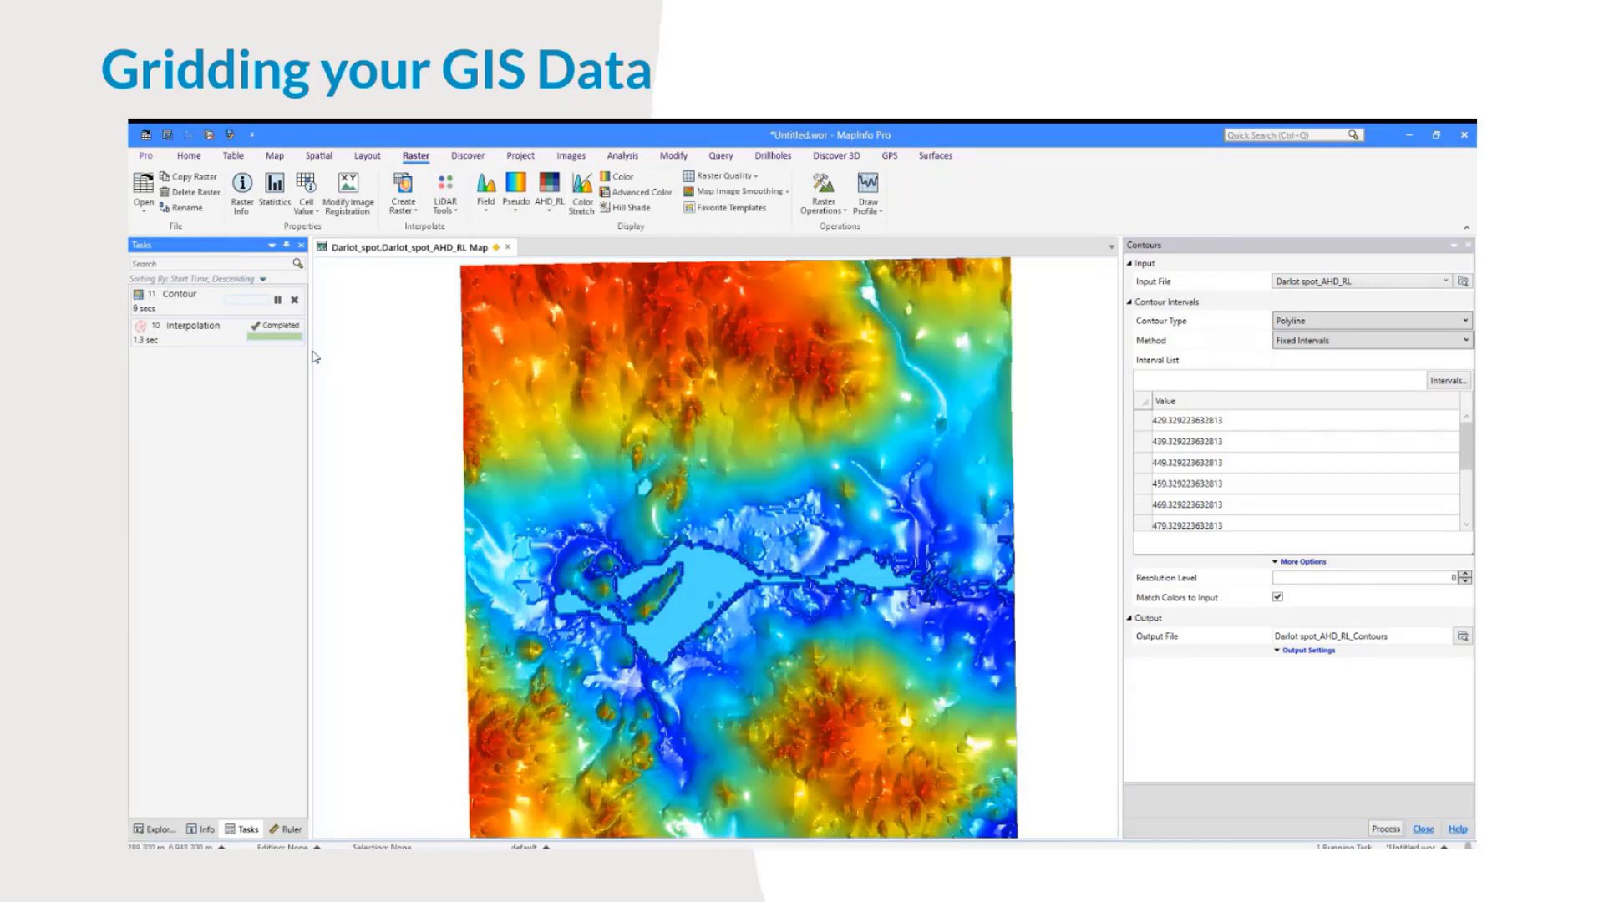
pyautogui.moveTo(311, 350); pyautogui.dragTo(363, 350)
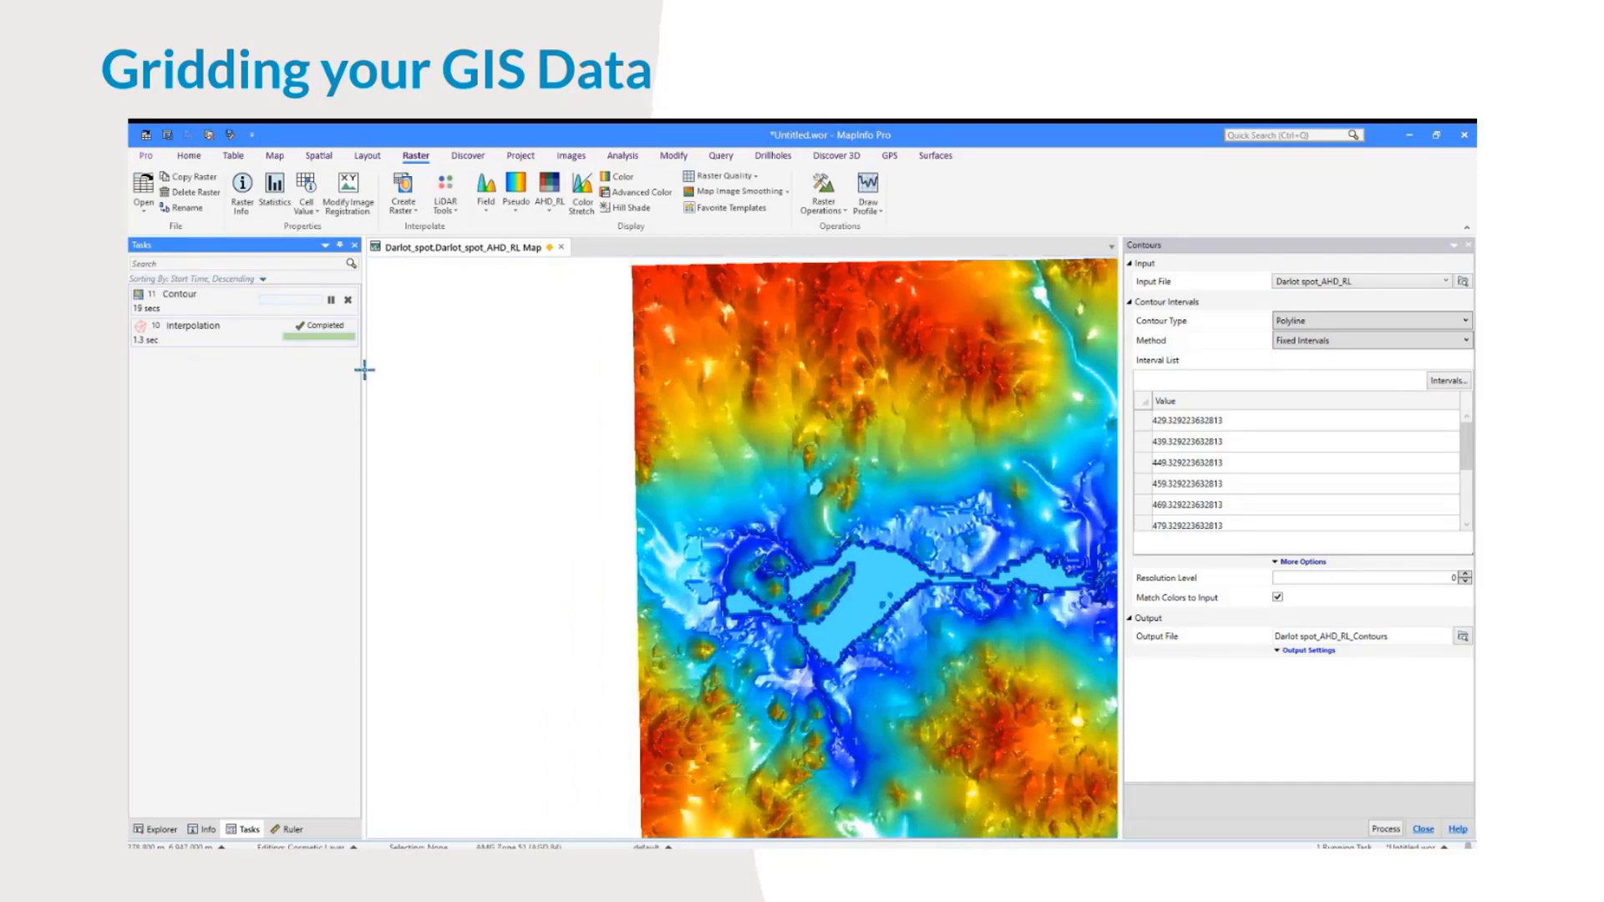
pyautogui.moveTo(359, 368); pyautogui.dragTo(603, 369)
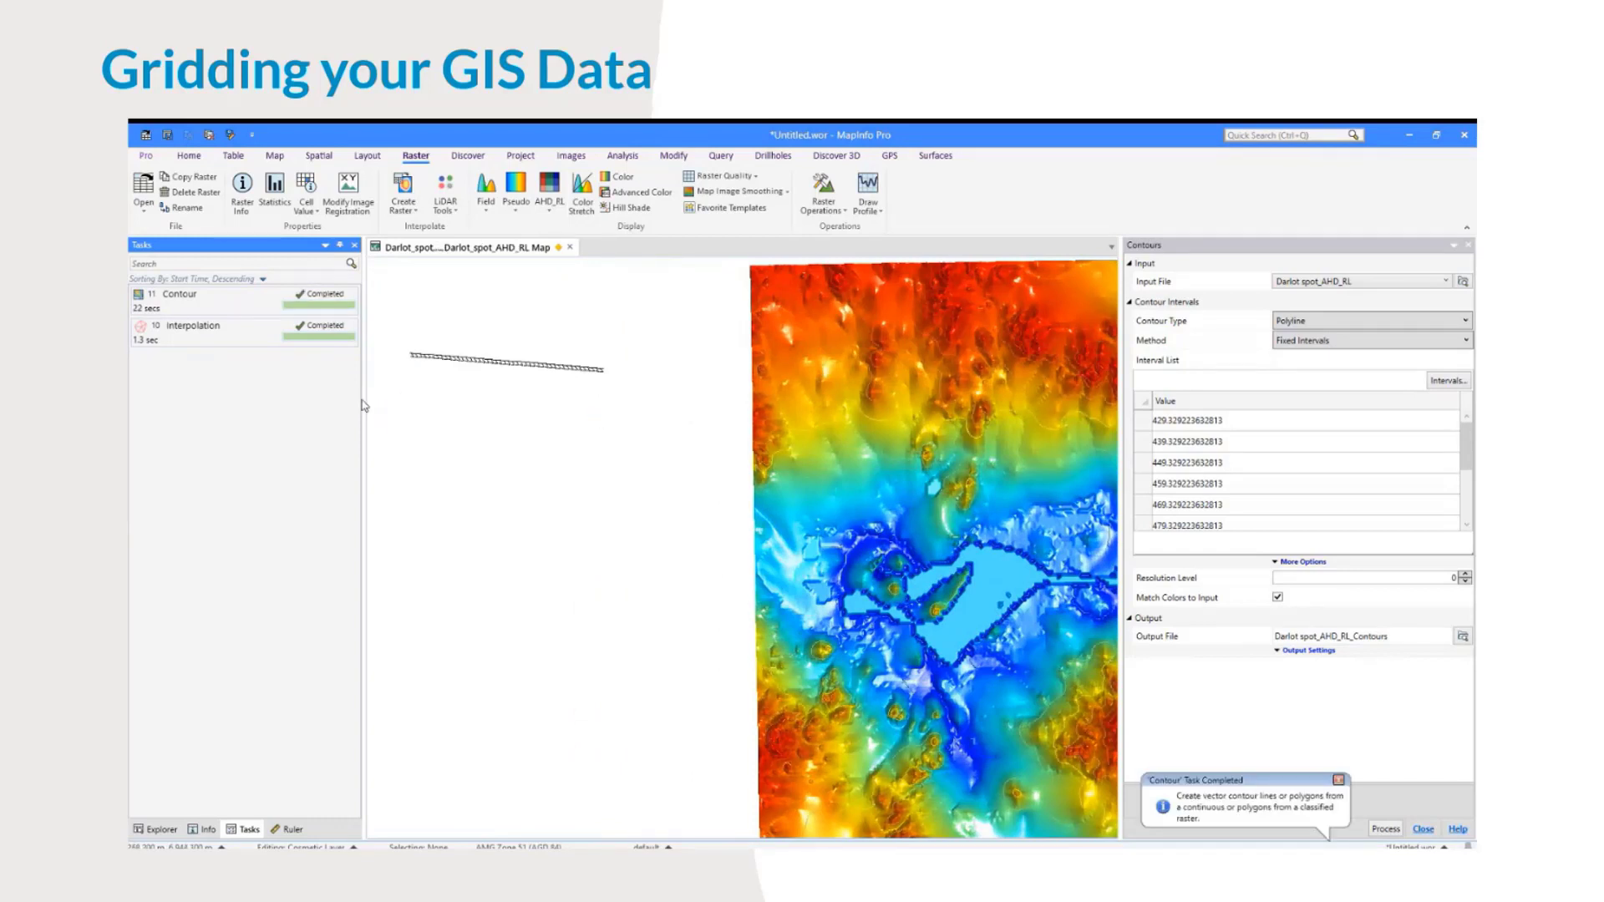
pyautogui.moveTo(362, 405); pyautogui.dragTo(344, 405)
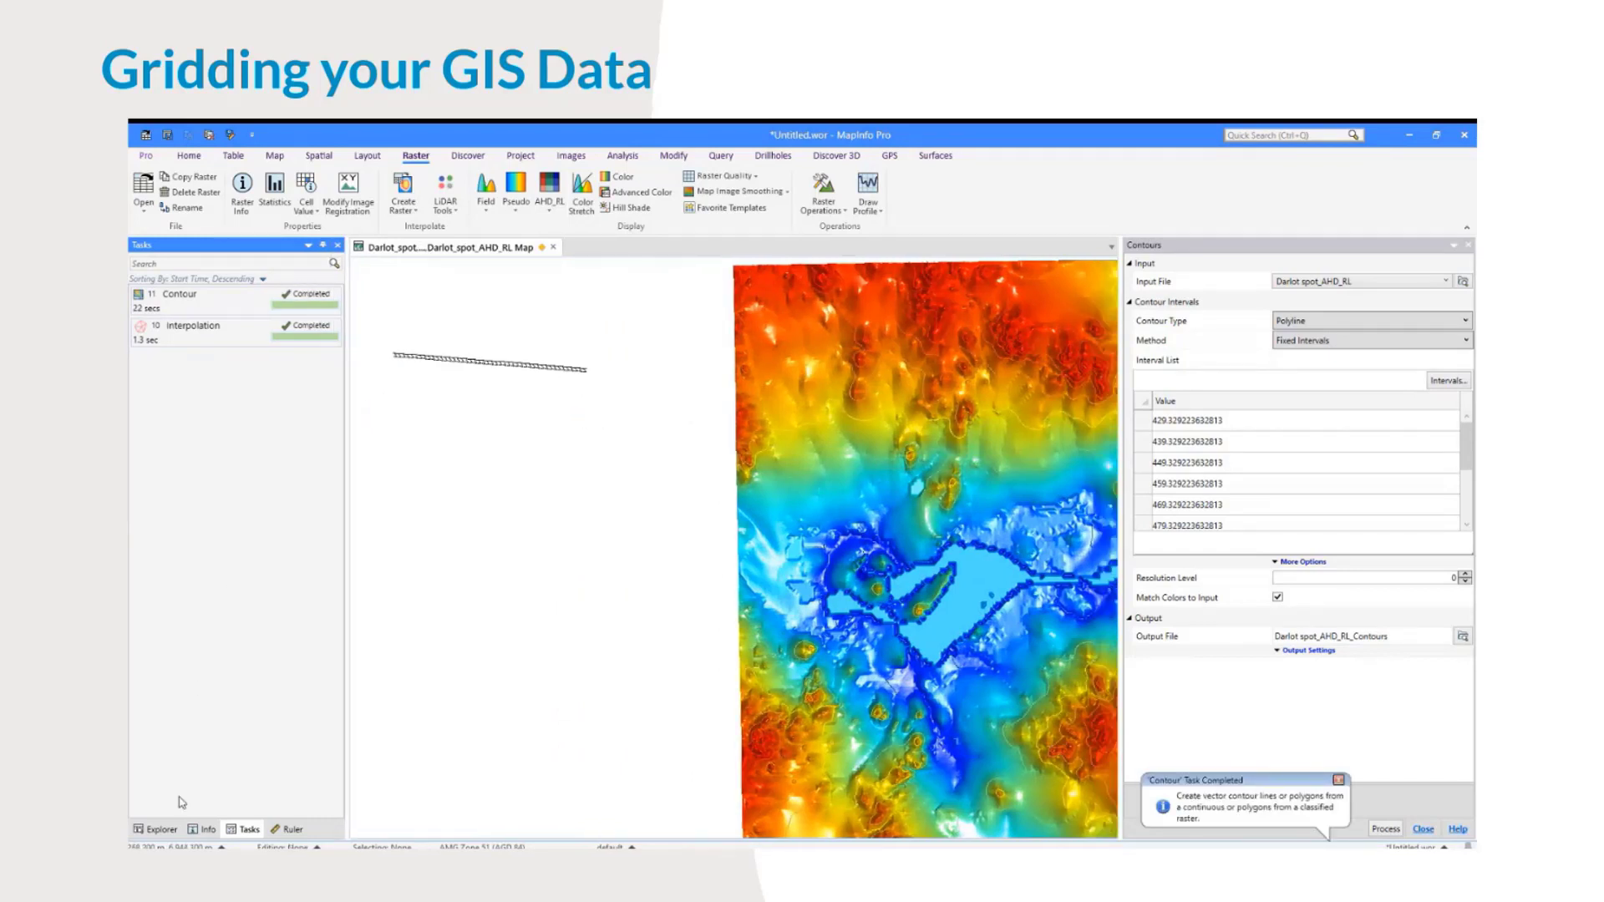
# Step: Return to the layer list and clear the stray line beside the raster with the Select Object tool
pyautogui.click(155, 832)
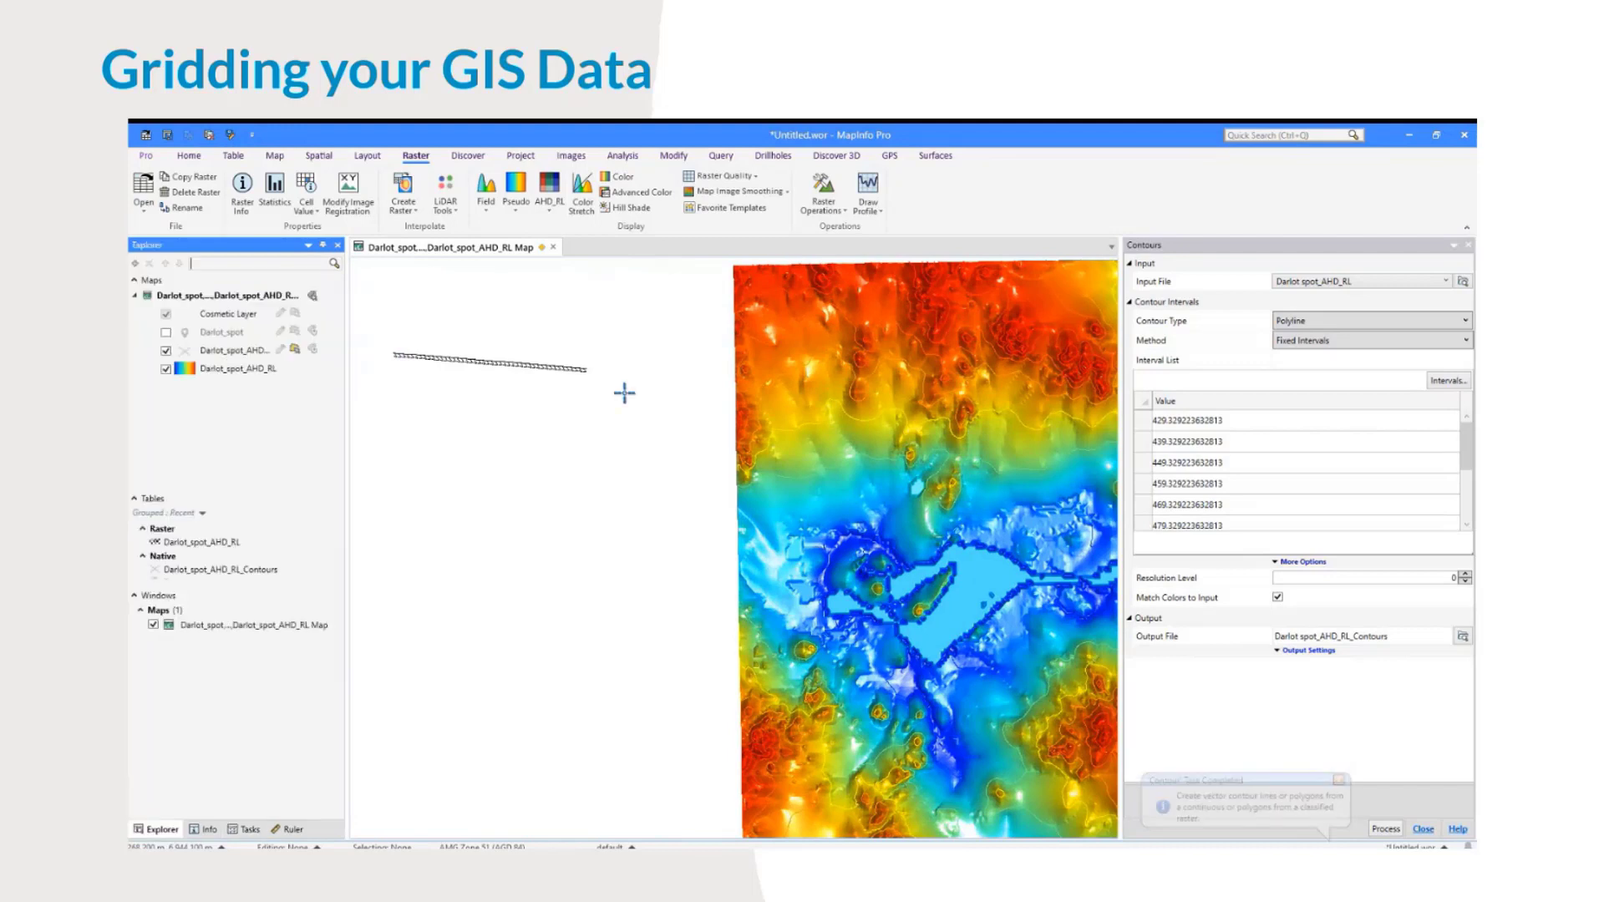
pyautogui.rightClick(514, 335)
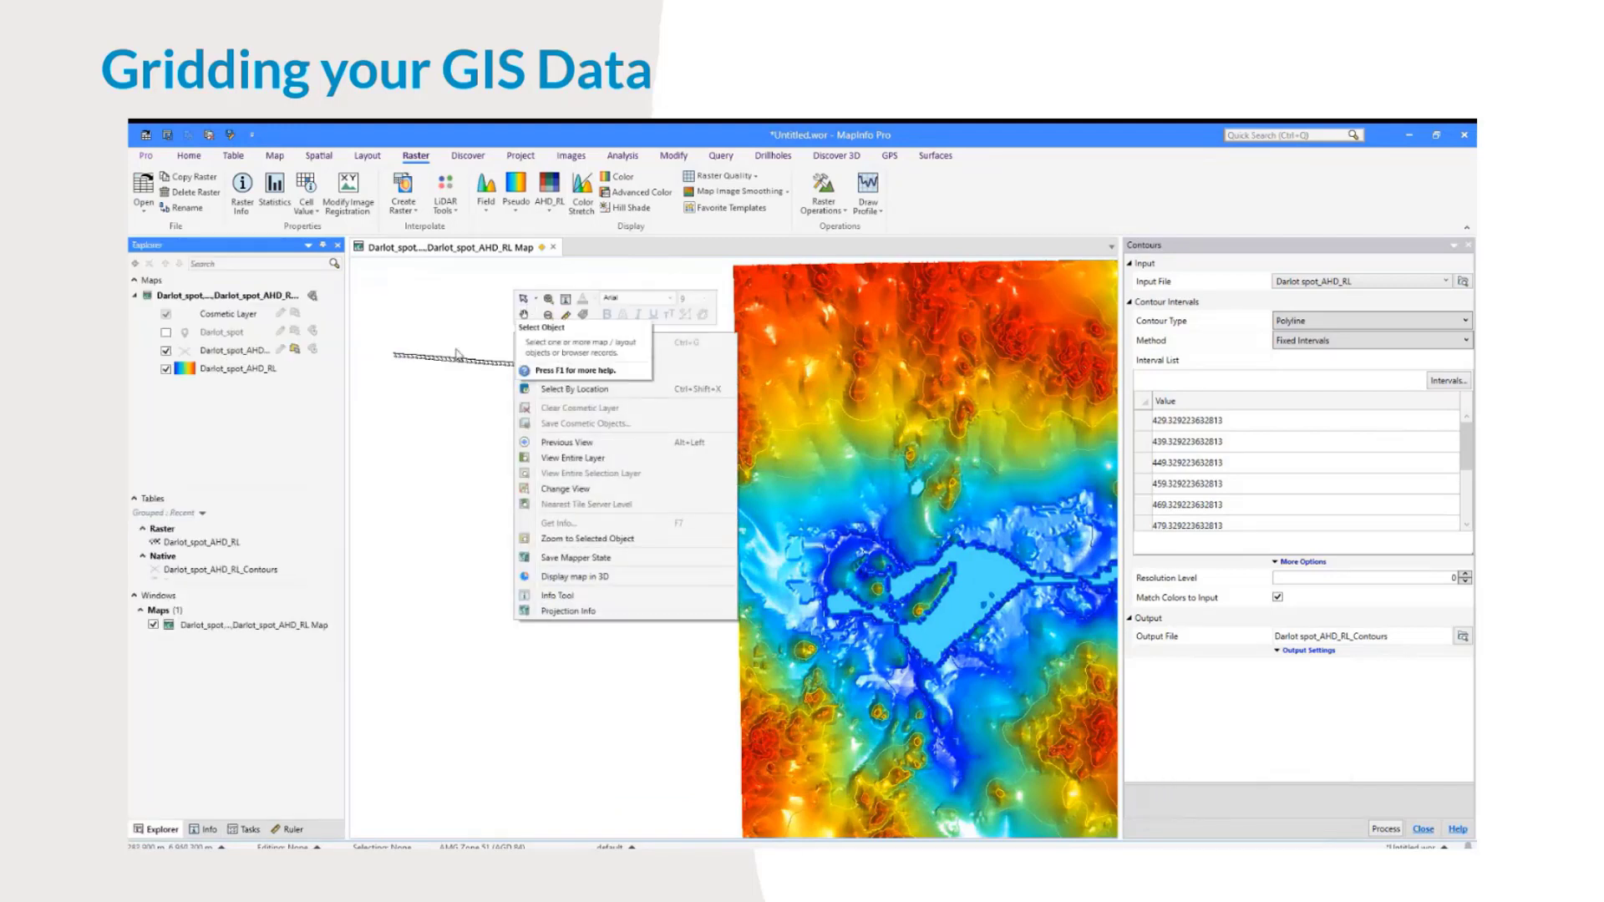
pyautogui.click(524, 299)
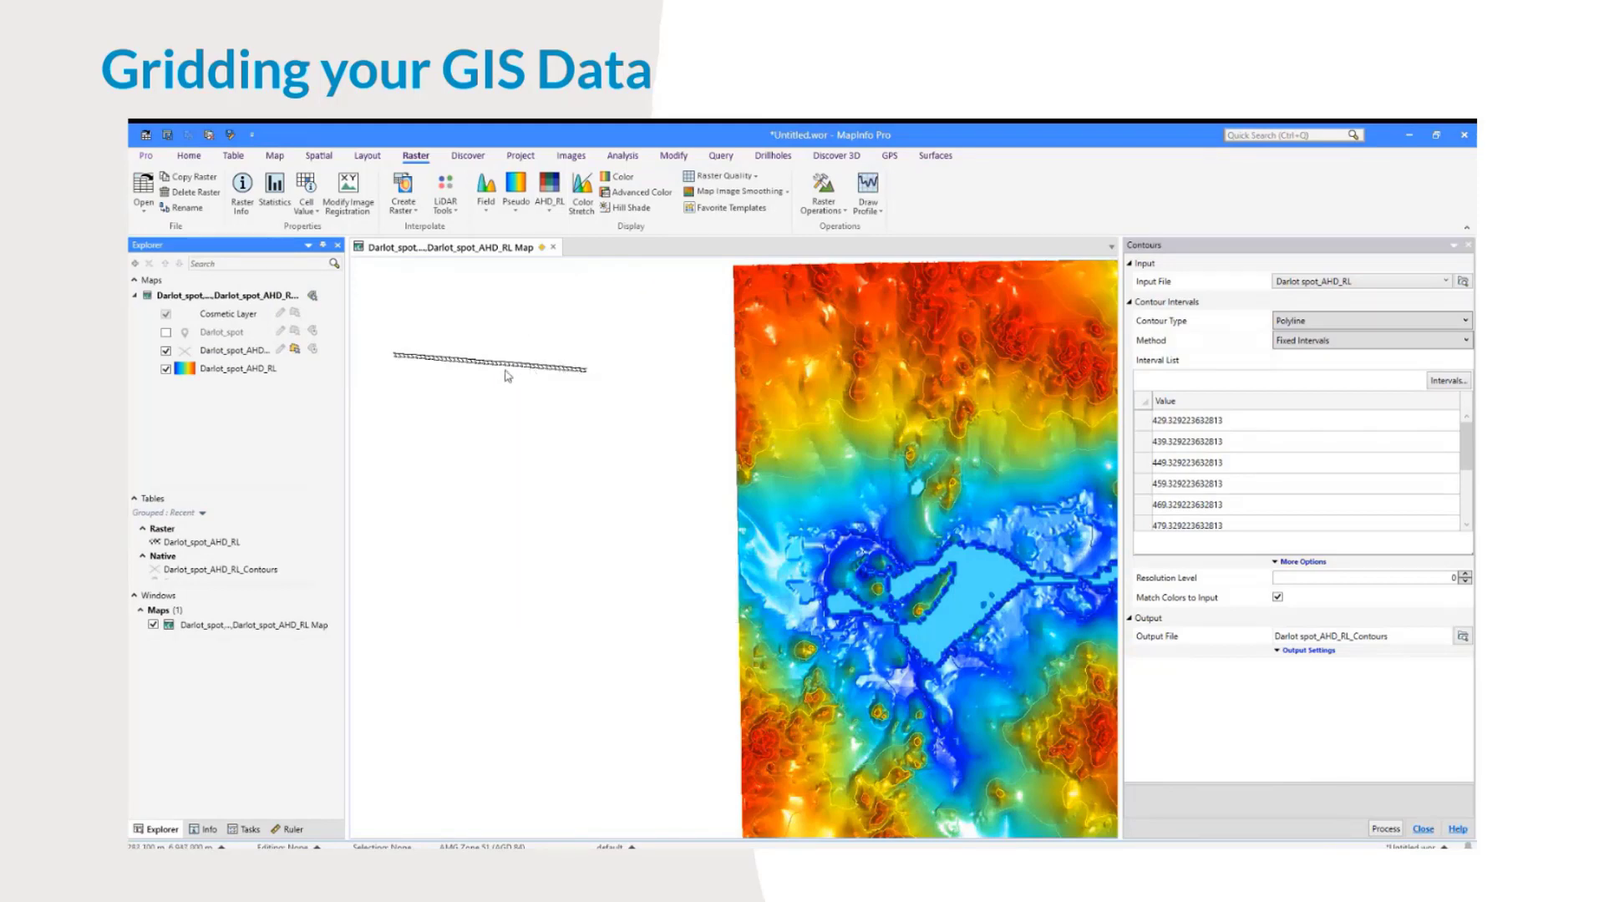
pyautogui.moveTo(802, 369); pyautogui.dragTo(588, 377)
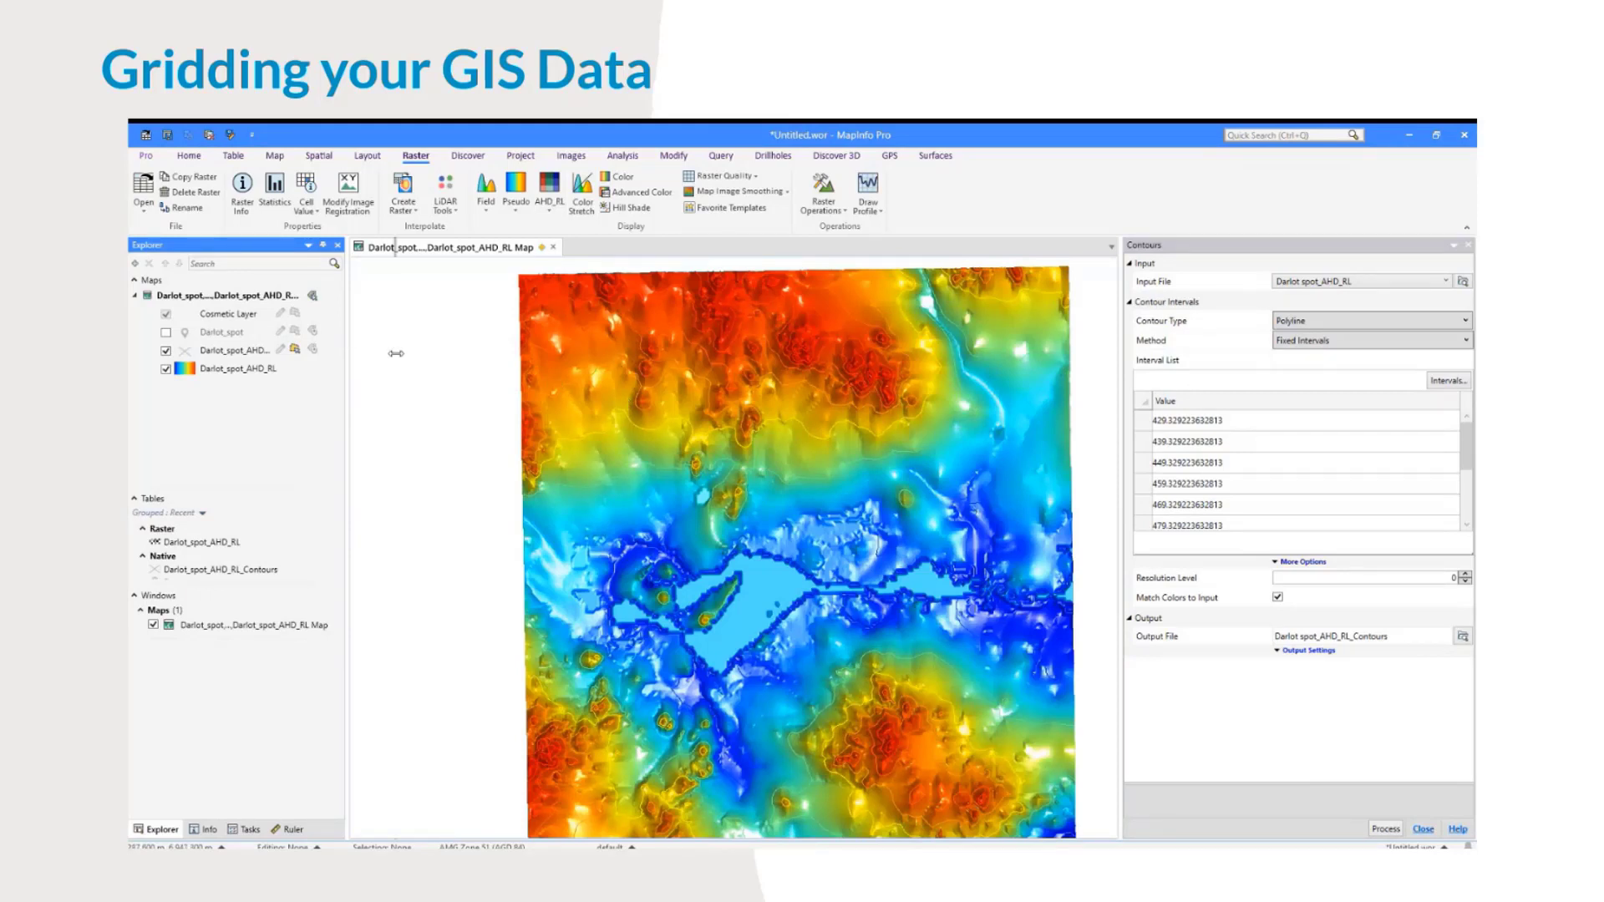
# Step: Widen the layer list, hide the Darlot_spot_AHD_RL raster to leave only its contours, and enlarge the map area
pyautogui.moveTo(396, 353); pyautogui.dragTo(394, 354)
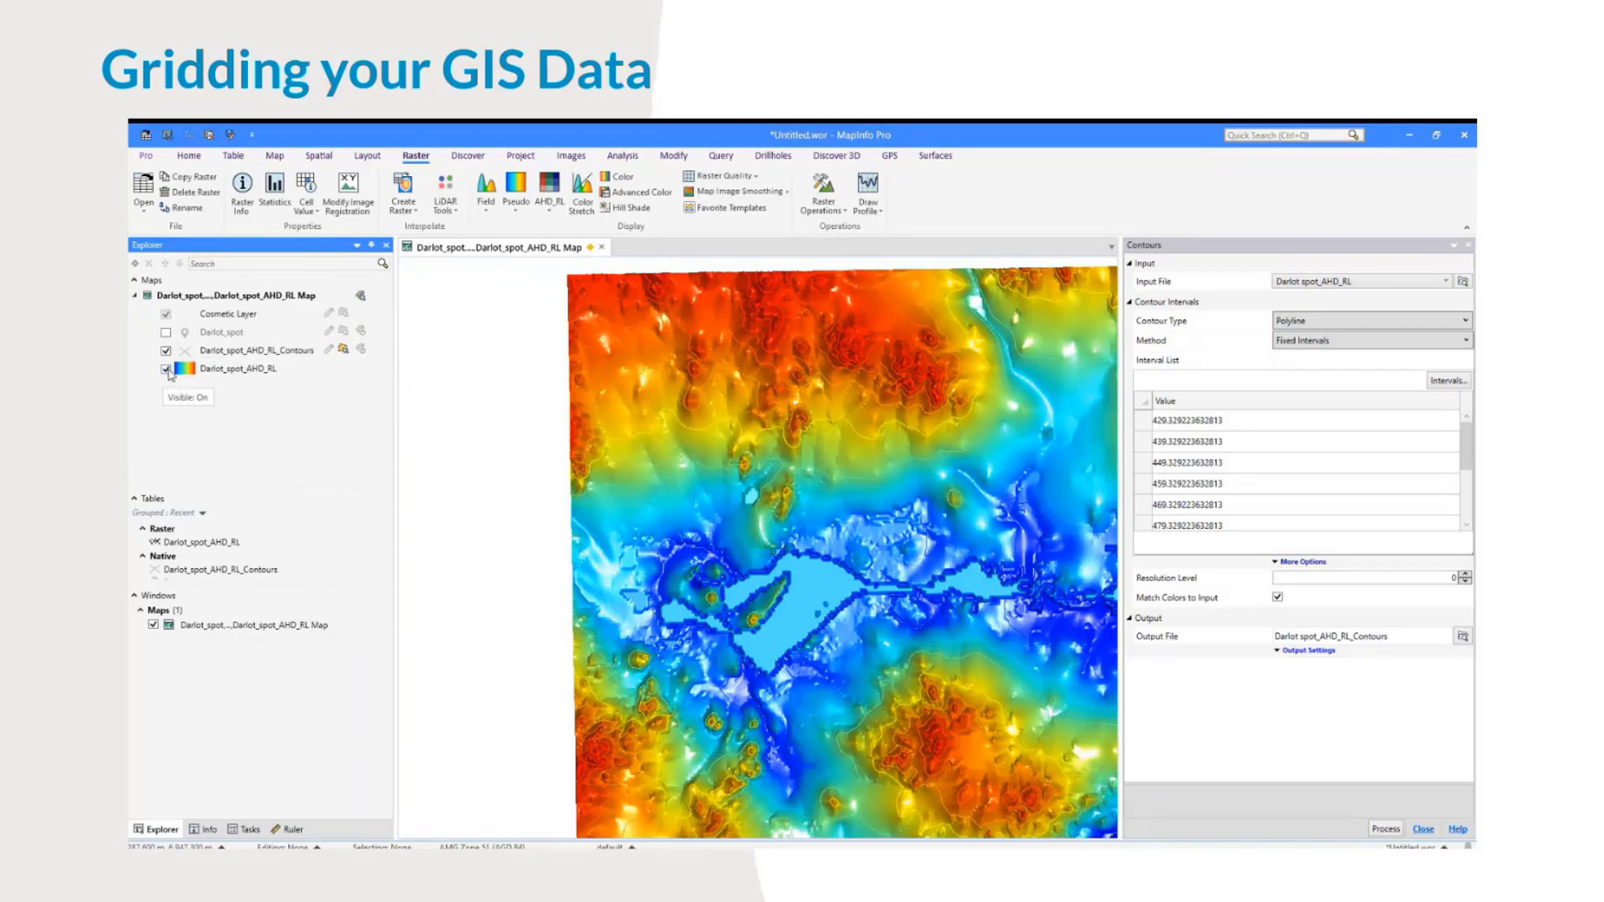
pyautogui.click(166, 369)
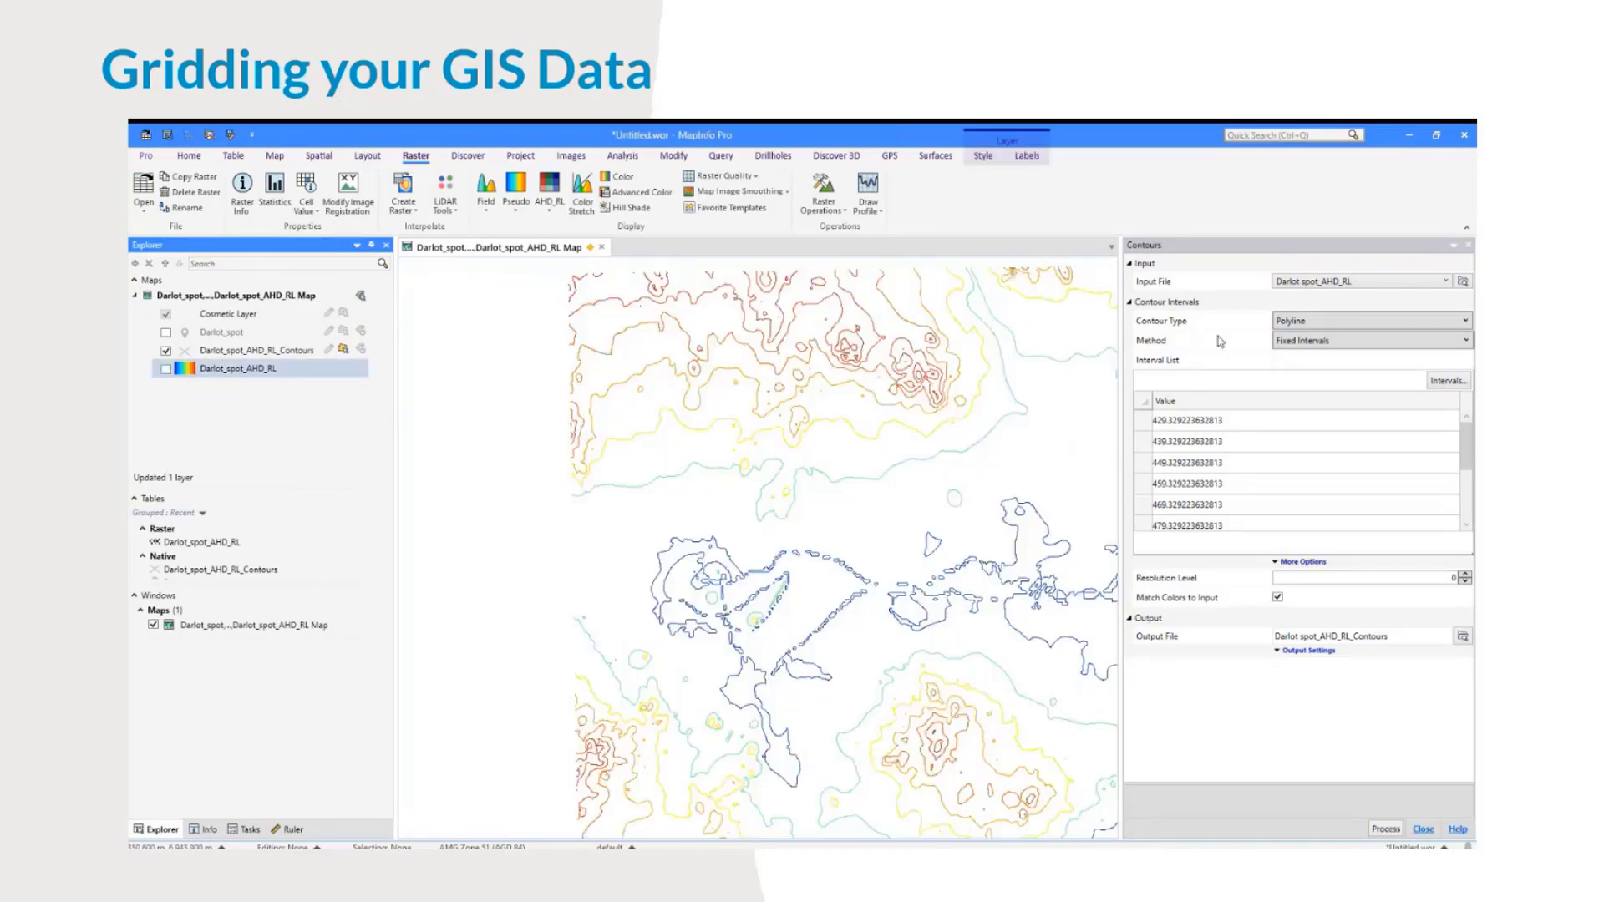
pyautogui.moveTo(1121, 365); pyautogui.dragTo(1186, 365)
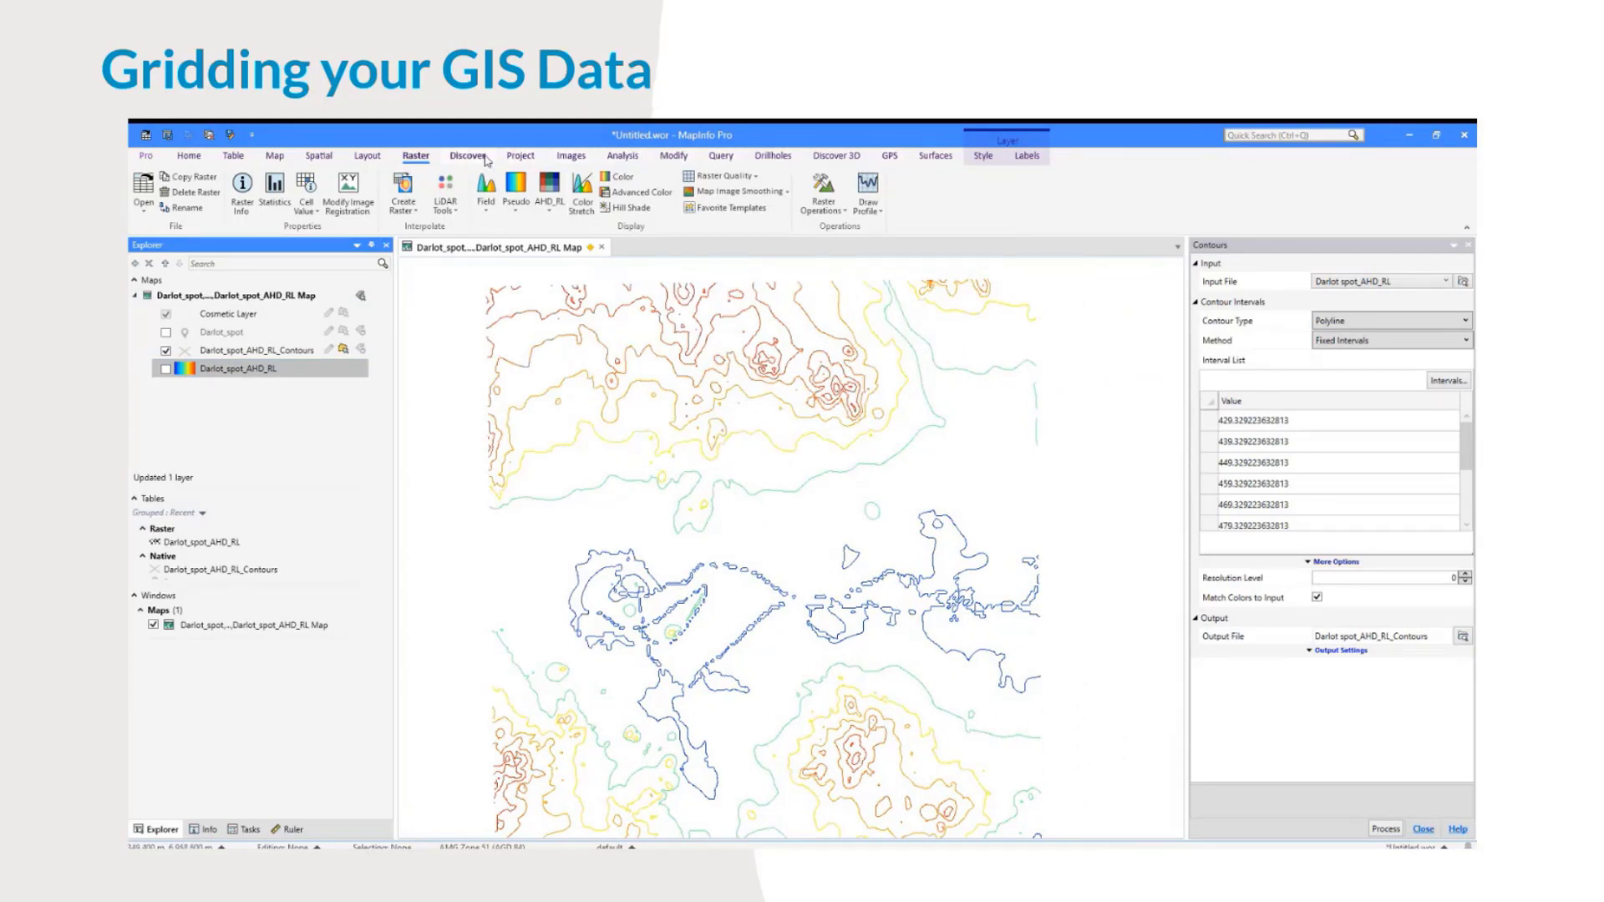
# Step: Start the Contour Labels tool with Darlot_spot_AHD_RL_Contours as the label source table and Level as the label column
pyautogui.click(934, 156)
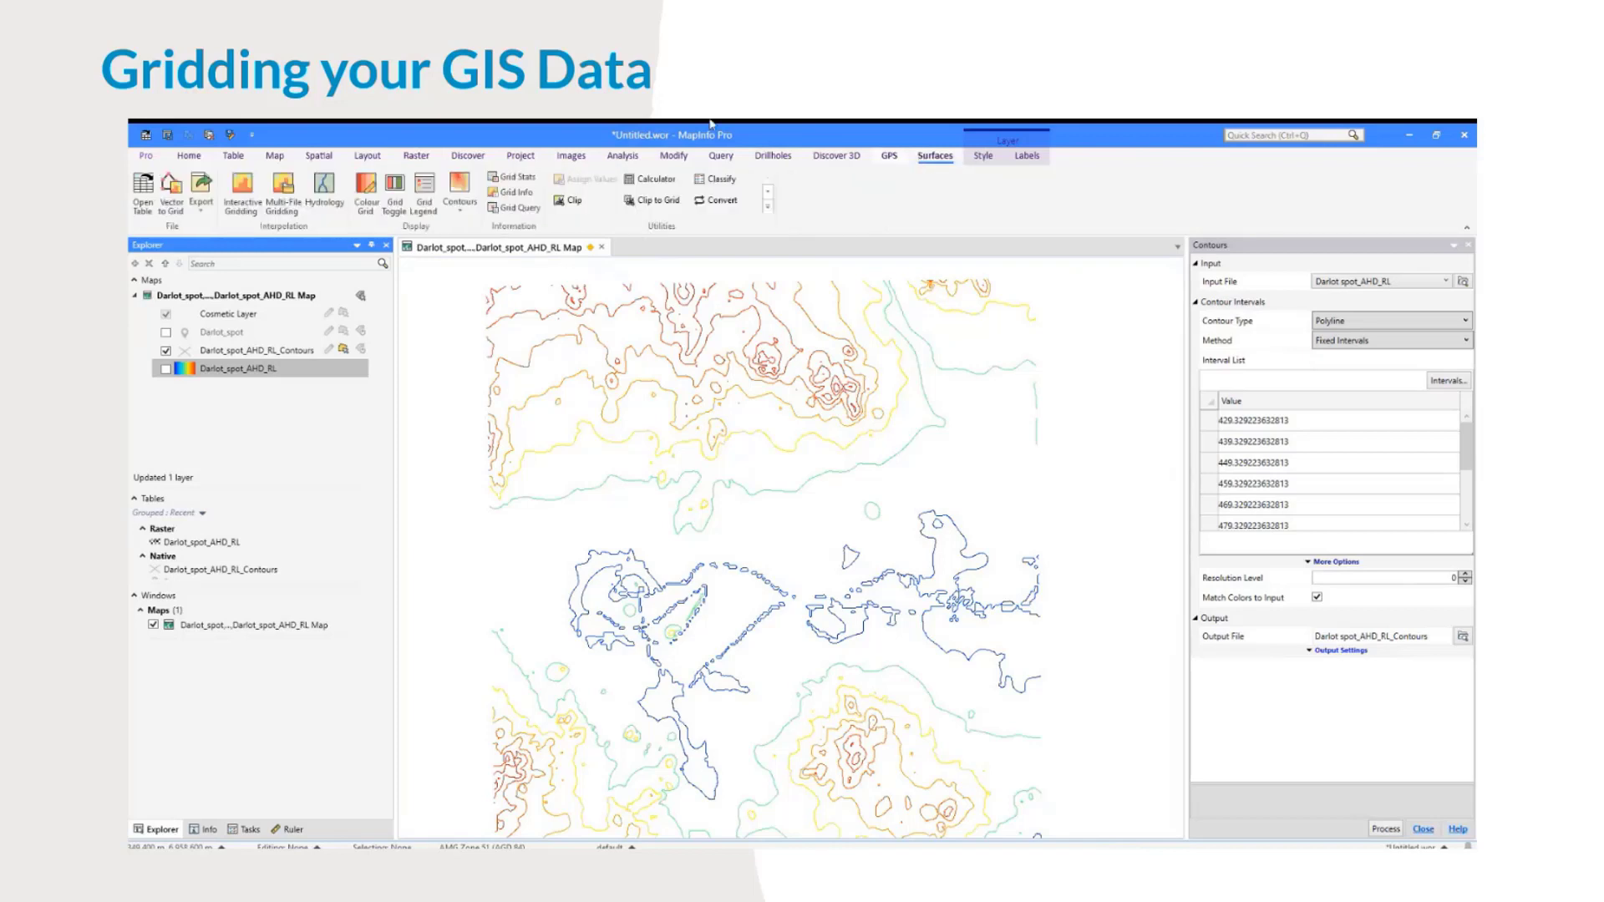
pyautogui.click(458, 206)
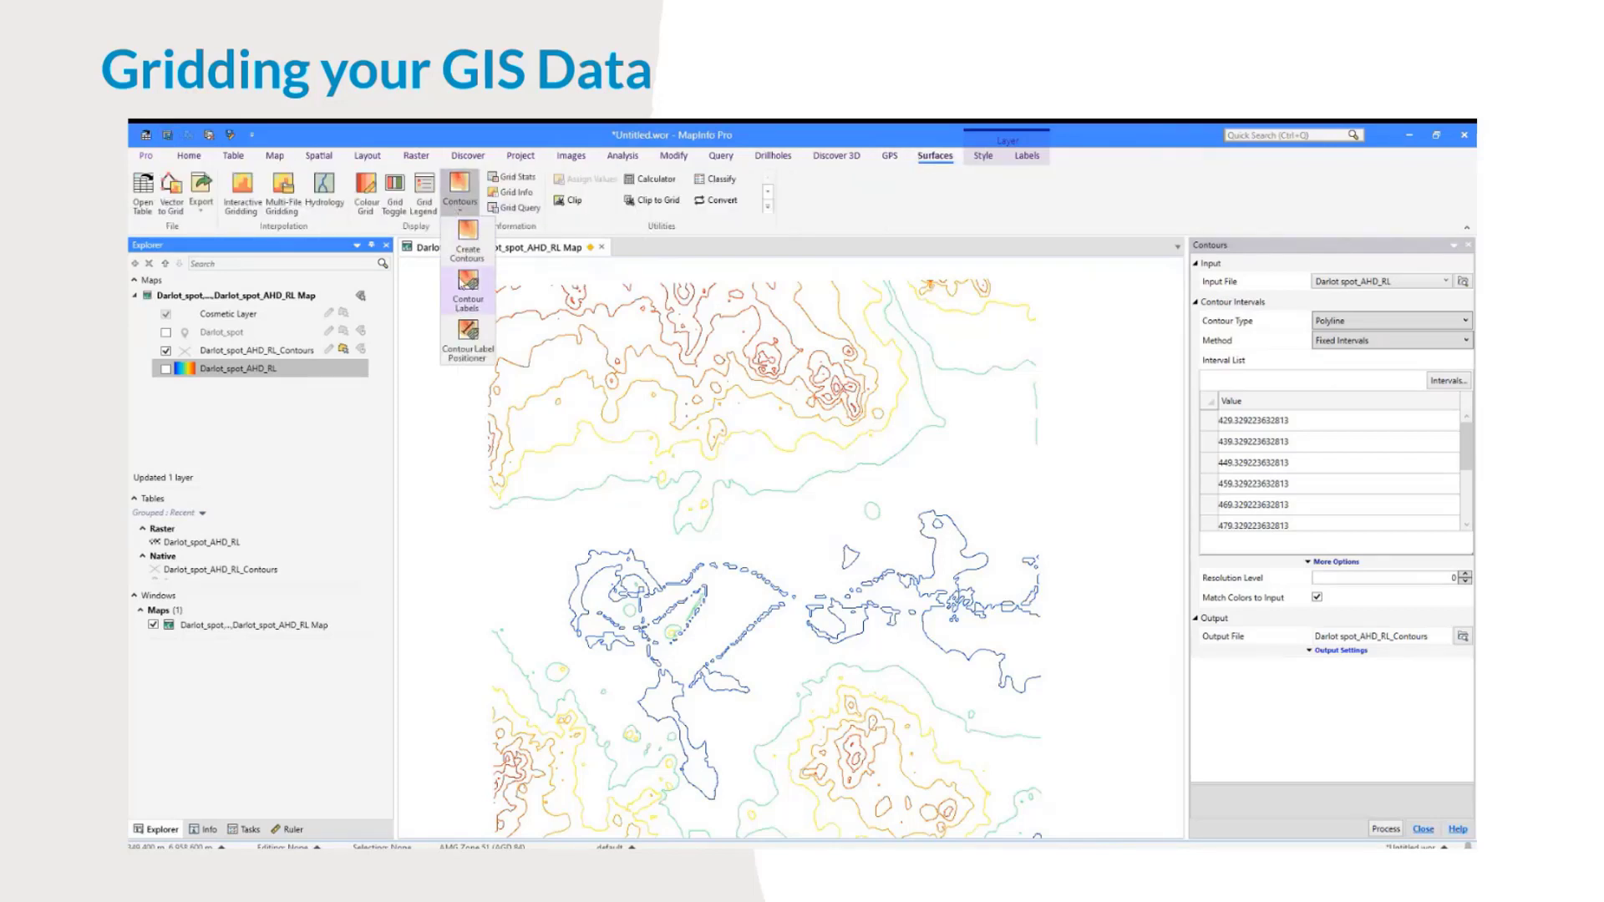
pyautogui.click(468, 293)
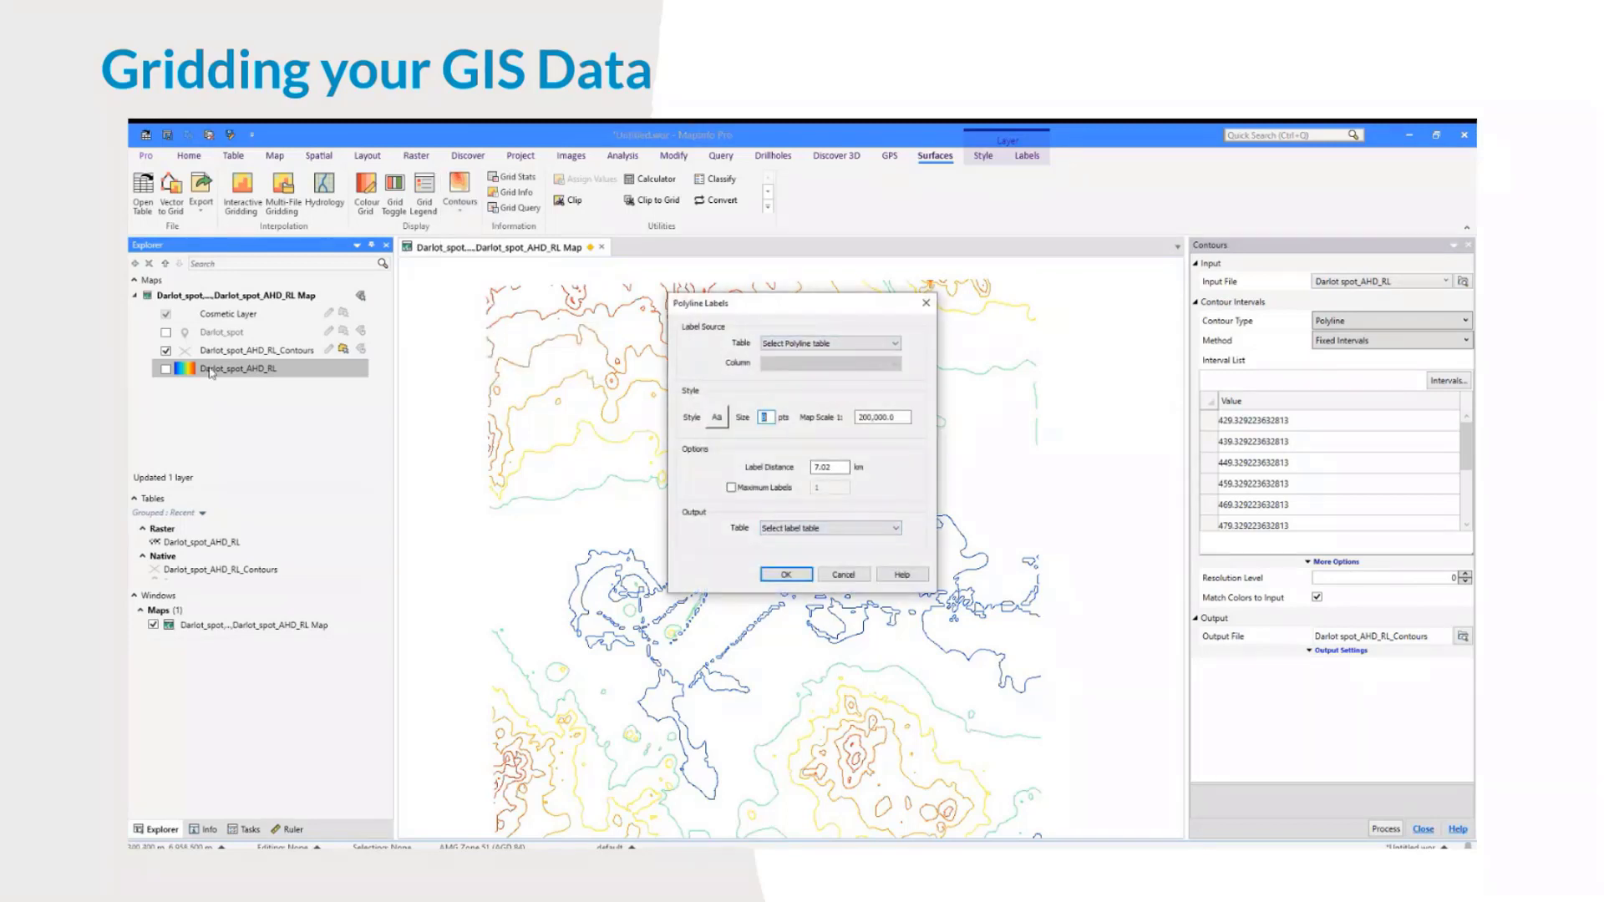
pyautogui.click(809, 350)
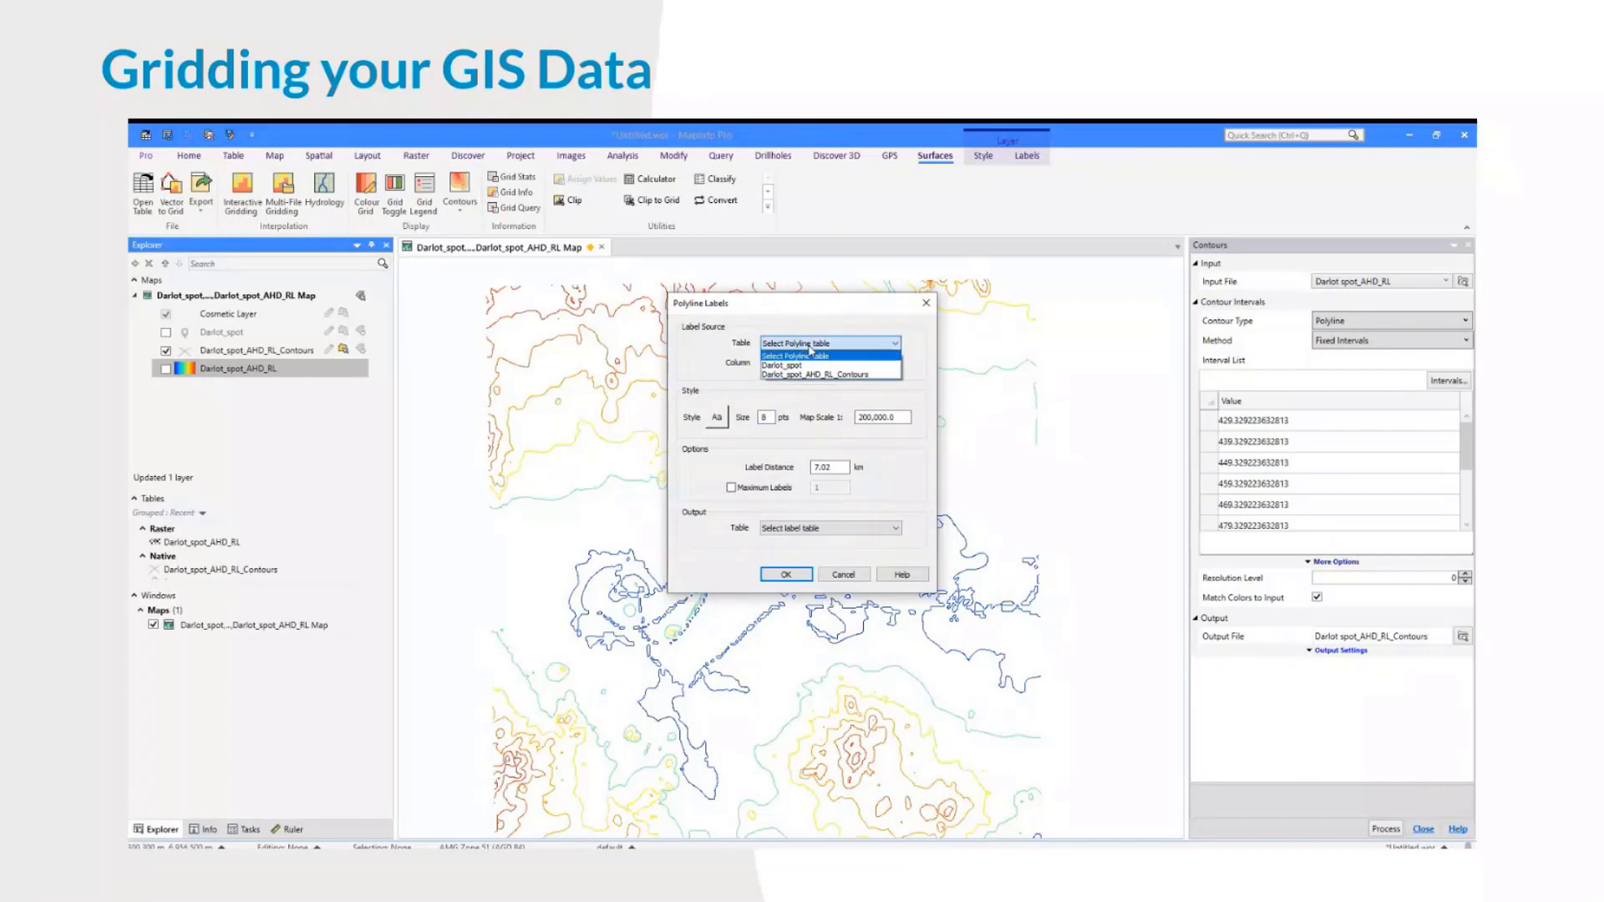
pyautogui.click(816, 375)
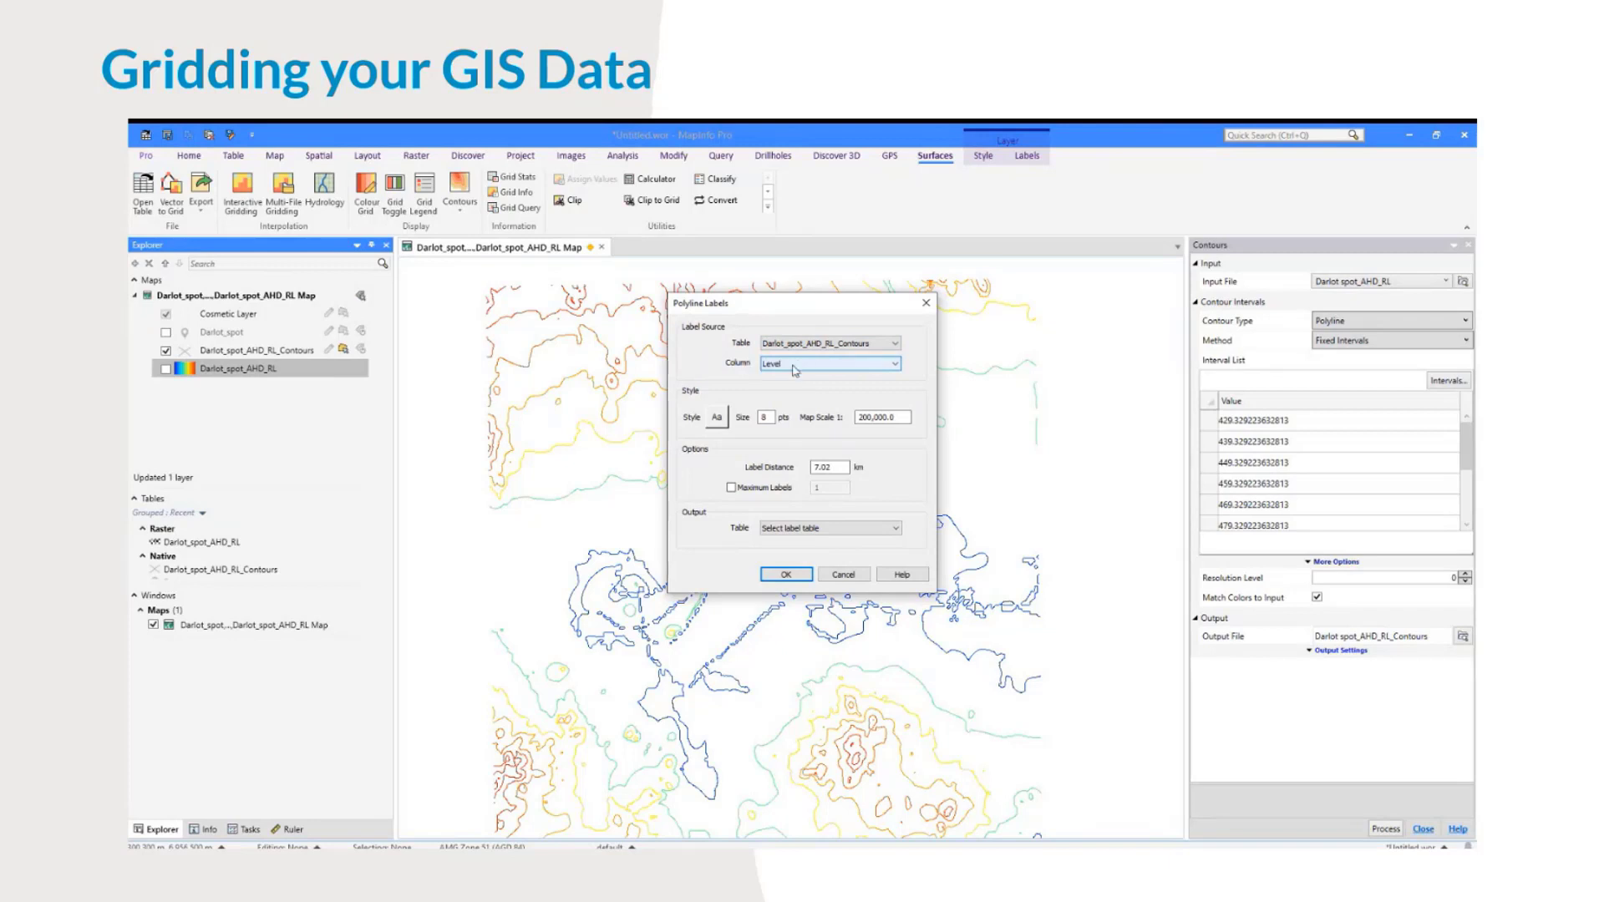
pyautogui.click(794, 366)
pyautogui.click(795, 371)
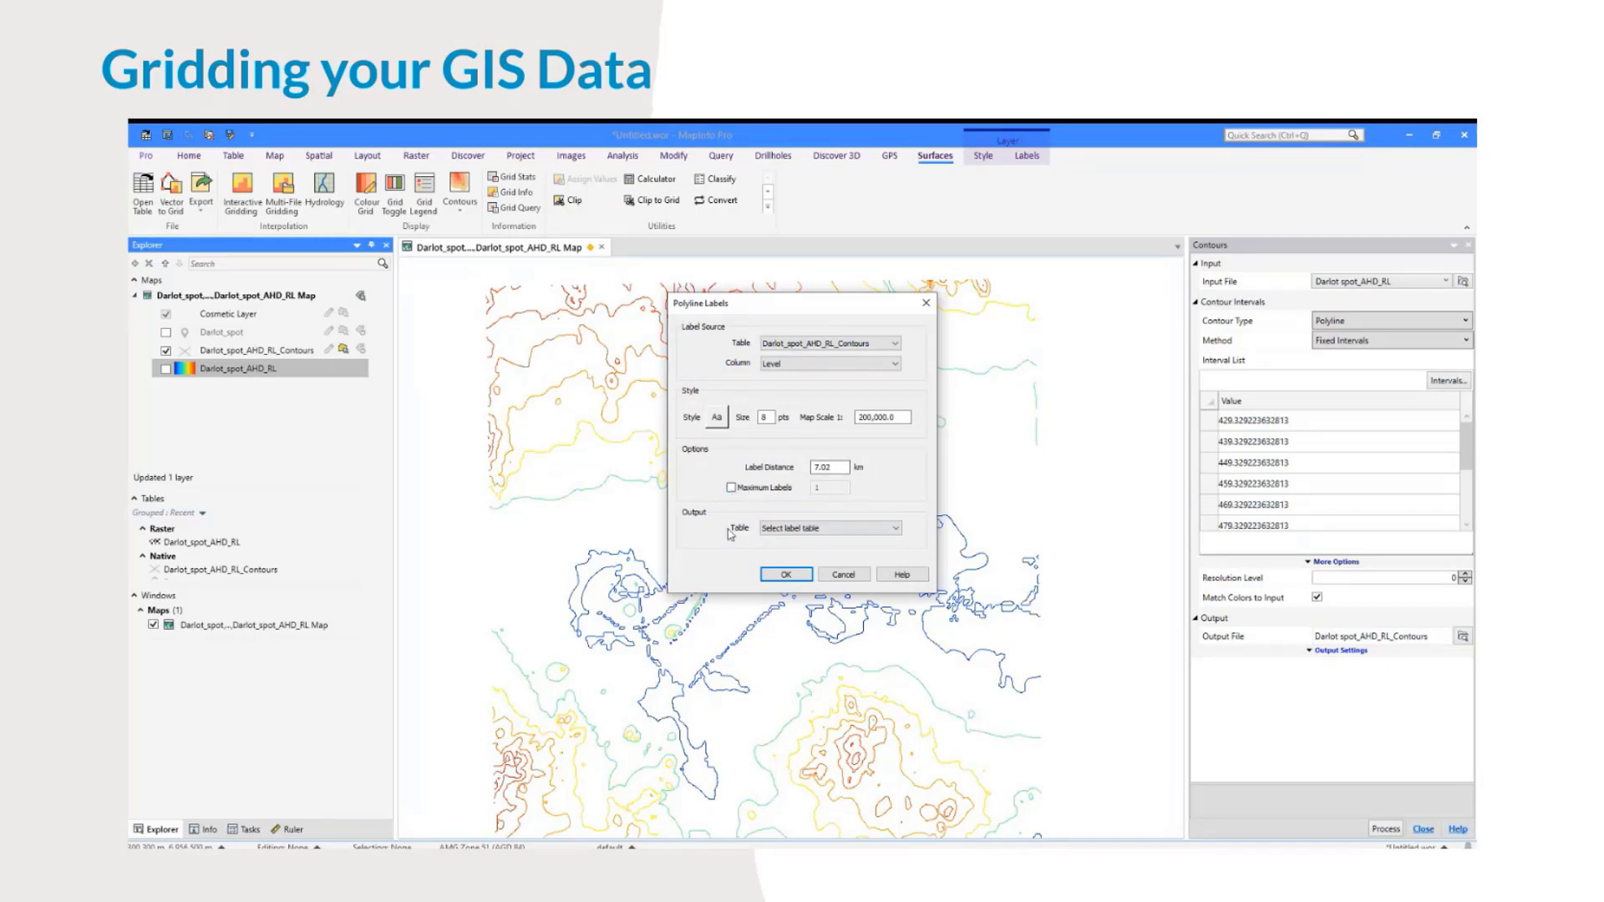
# Step: Output the labels to a new table named label_contours, generate them, and inspect the labelled contours up close
pyautogui.click(806, 531)
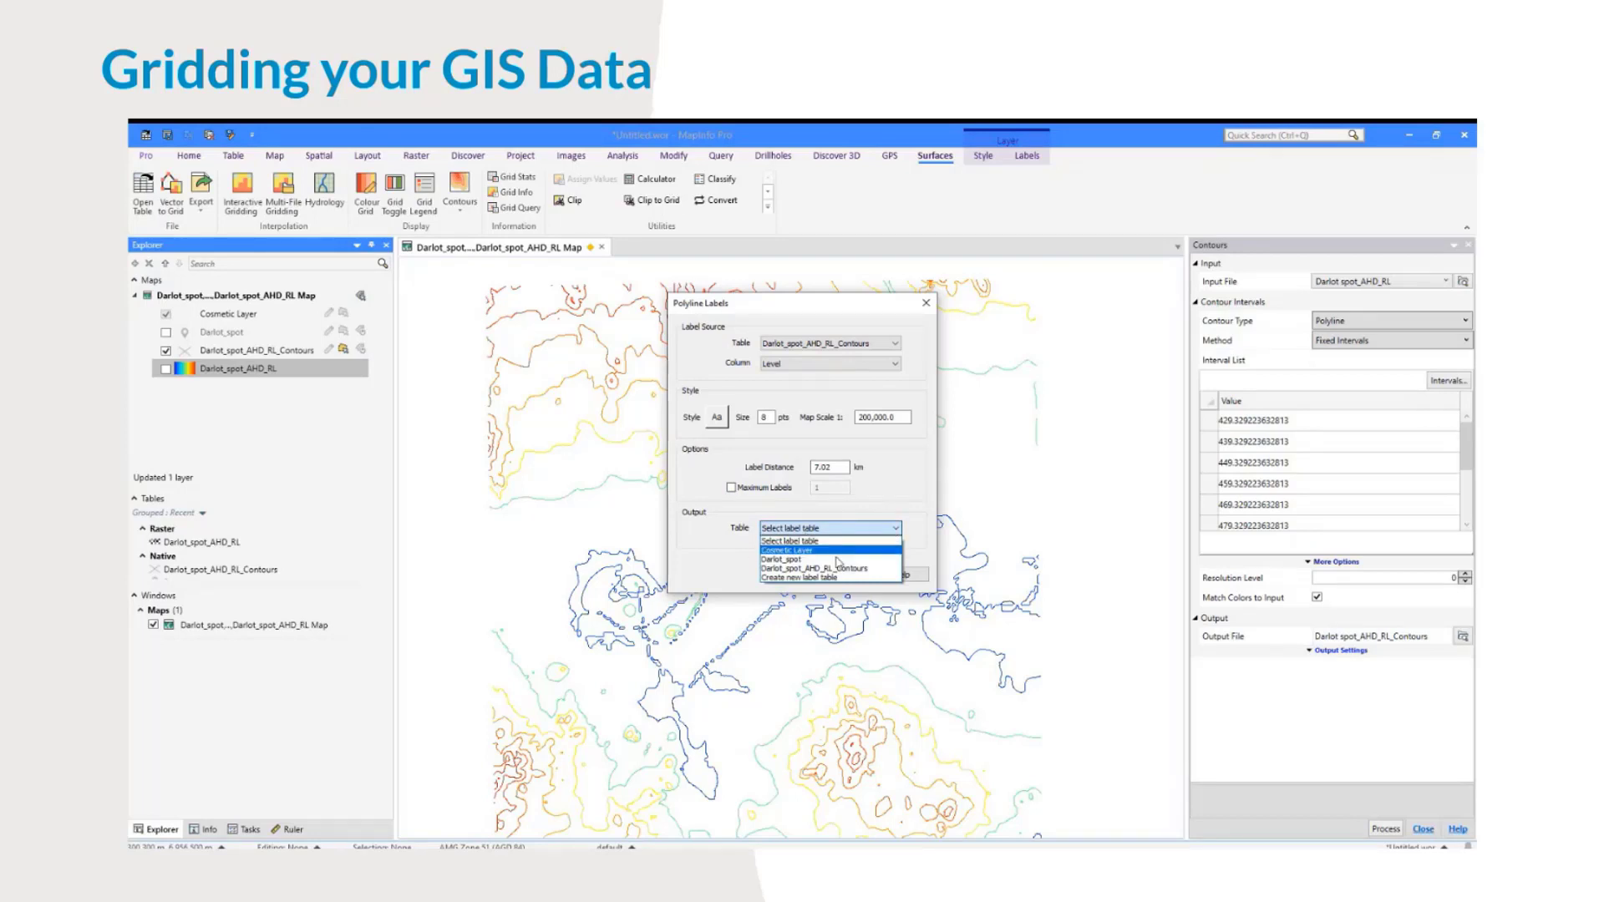
pyautogui.click(800, 577)
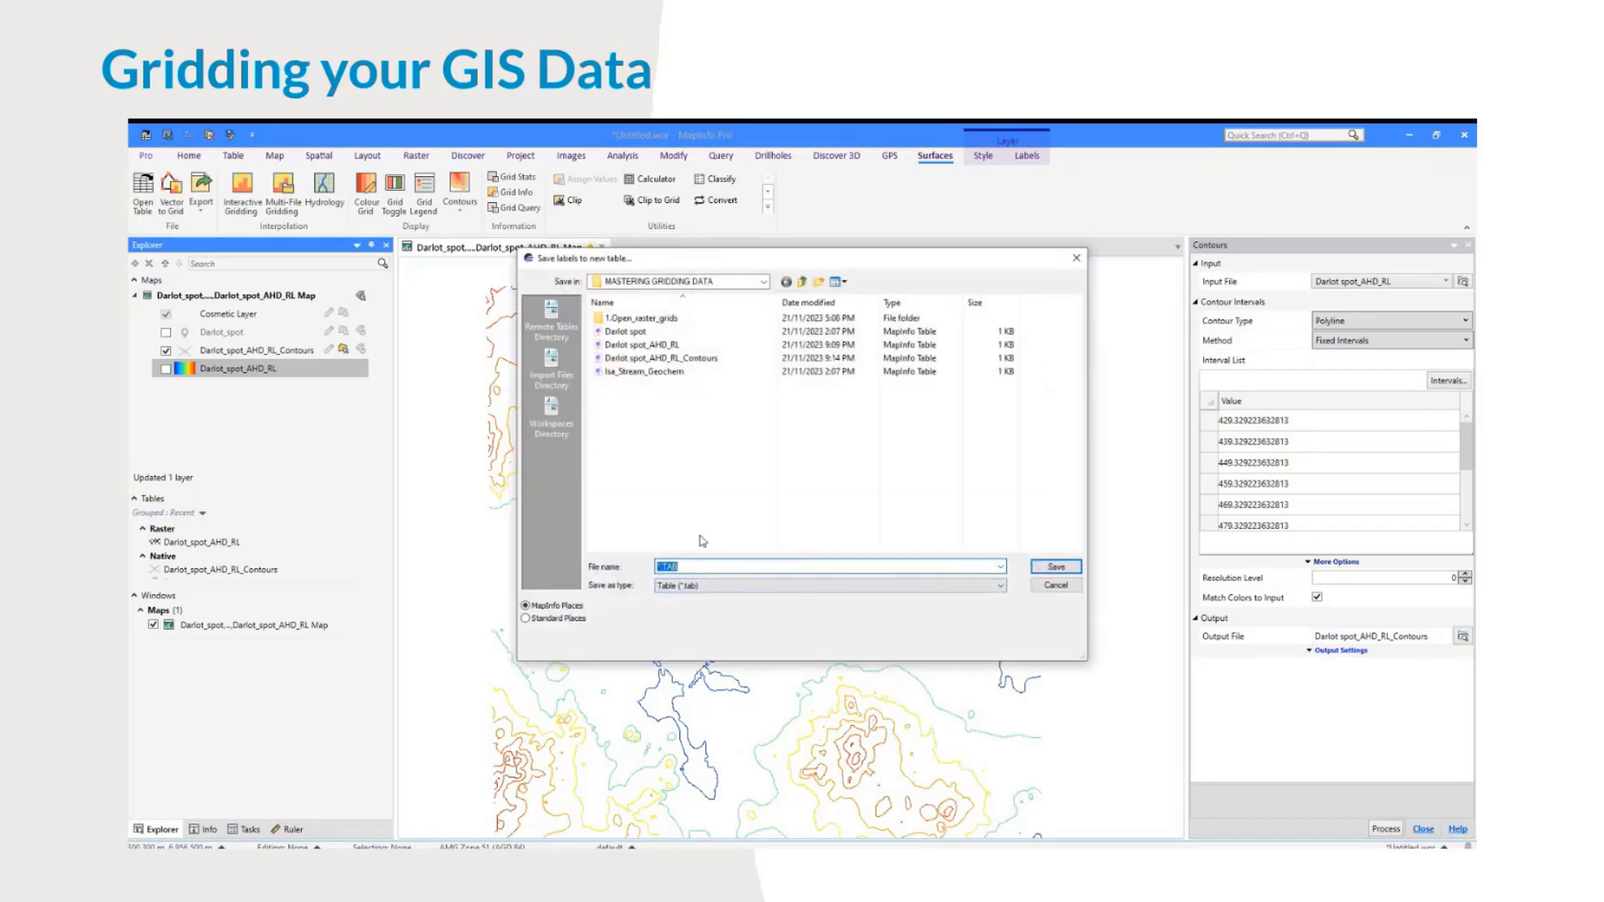
pyautogui.write('LABE')
pyautogui.press('BackSpace')
pyautogui.press('BackSpace')
pyautogui.press('BackSpace')
pyautogui.press('BackSpace')
pyautogui.write('abel_contou')
pyautogui.click(1056, 567)
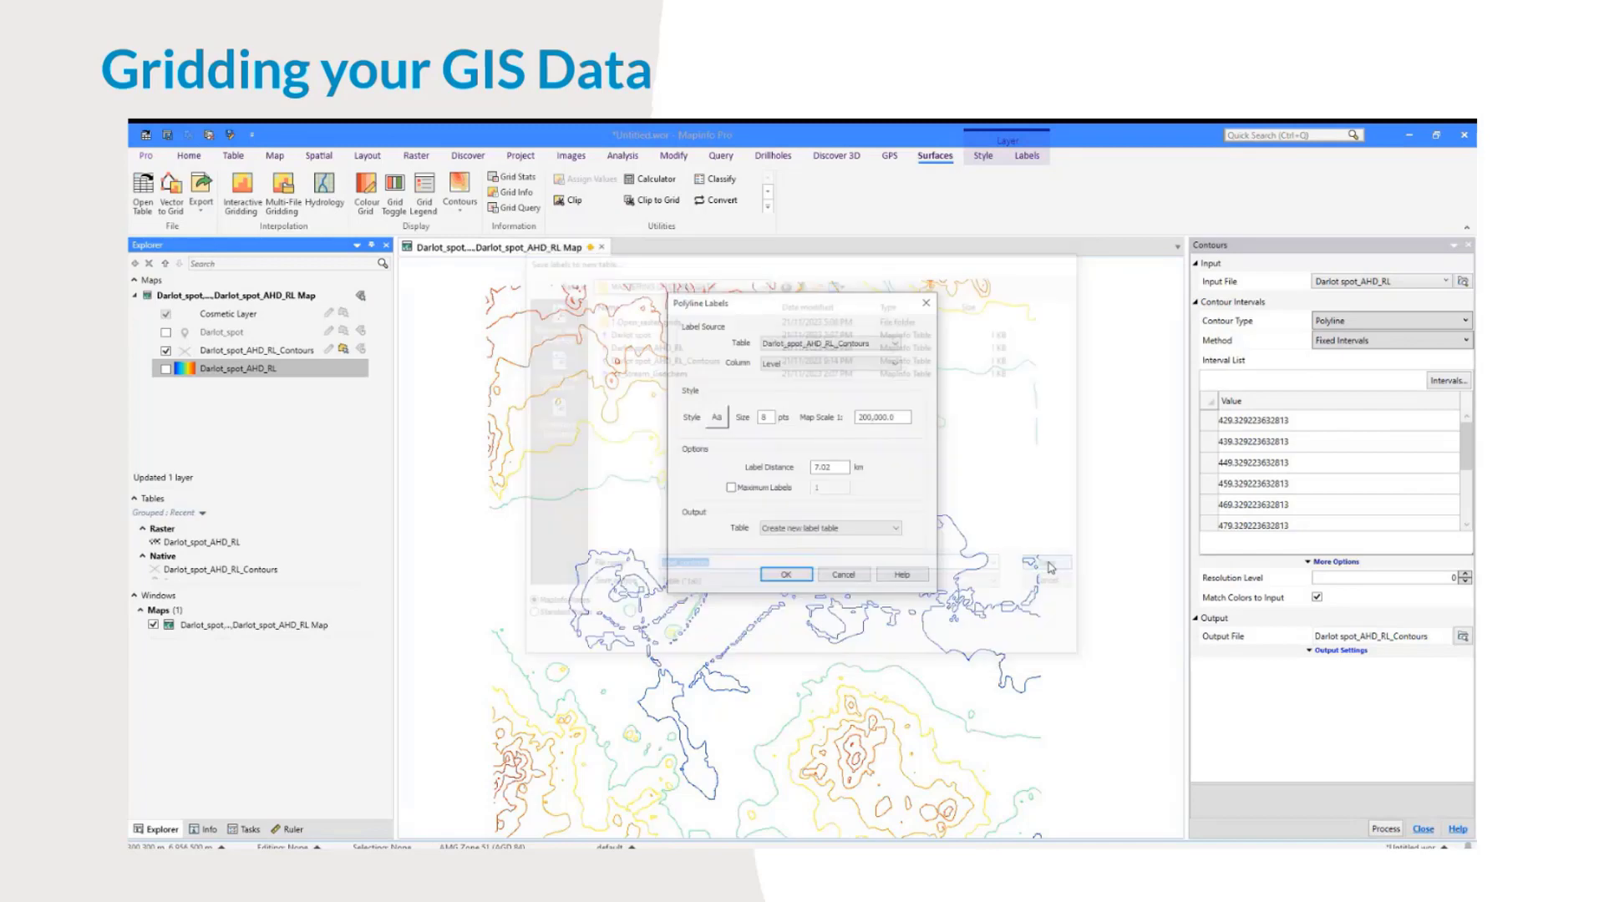
pyautogui.click(786, 575)
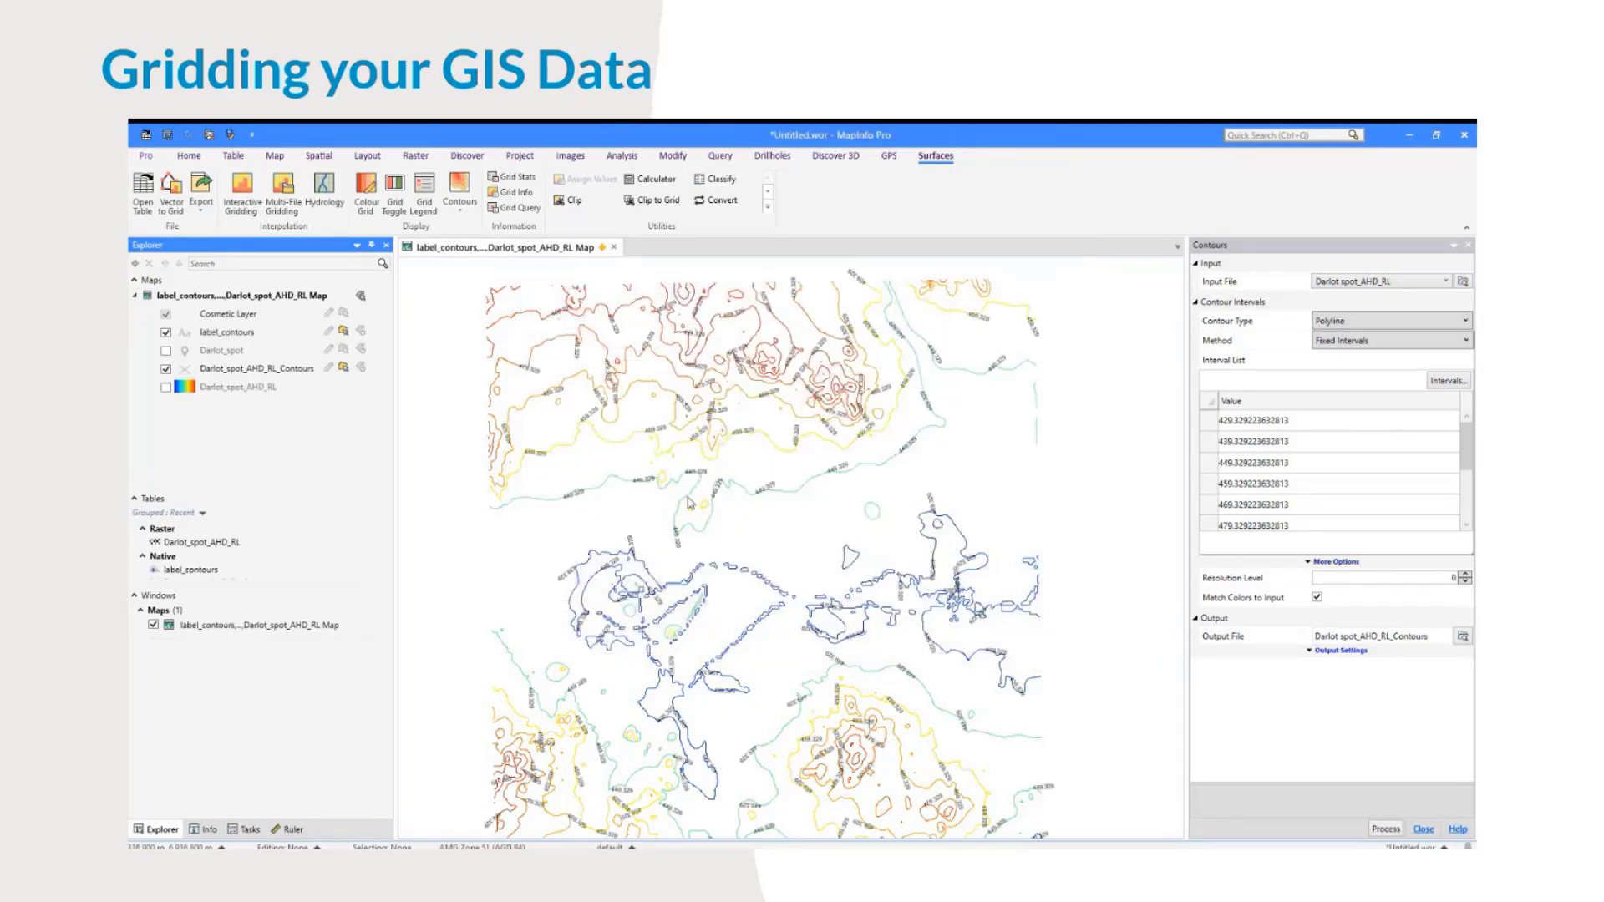
pyautogui.scroll(2, 692, 504)
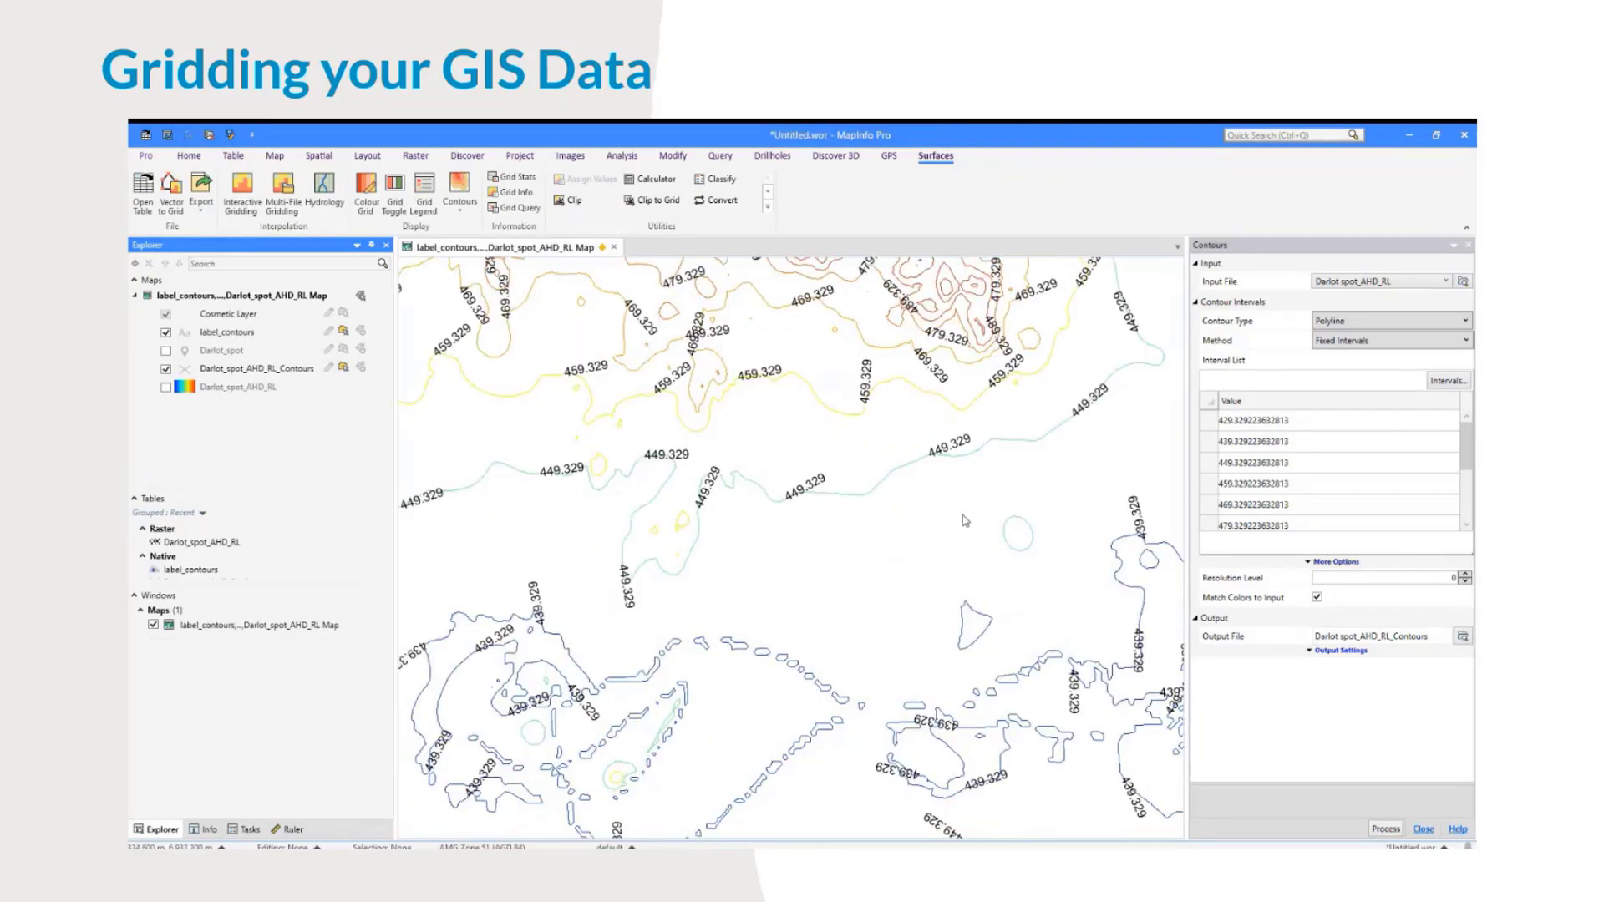